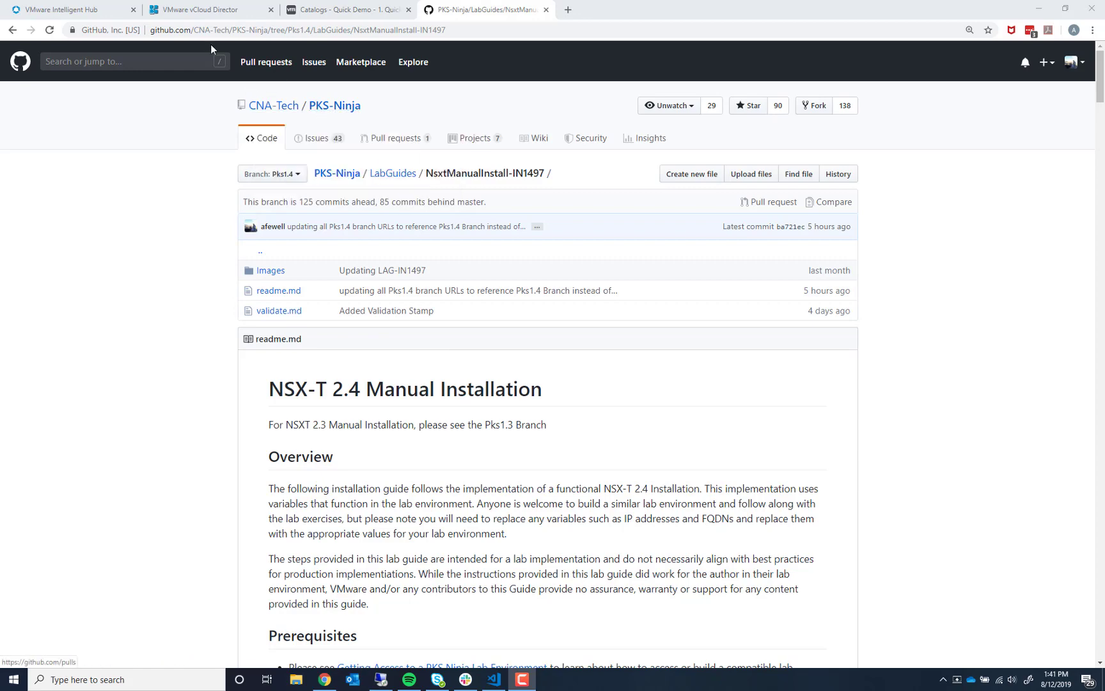
- Open the PKS-Ninja repository's LabGuides folder and the NsxtManualInstall-IN1497 lab guide
click(335, 106)
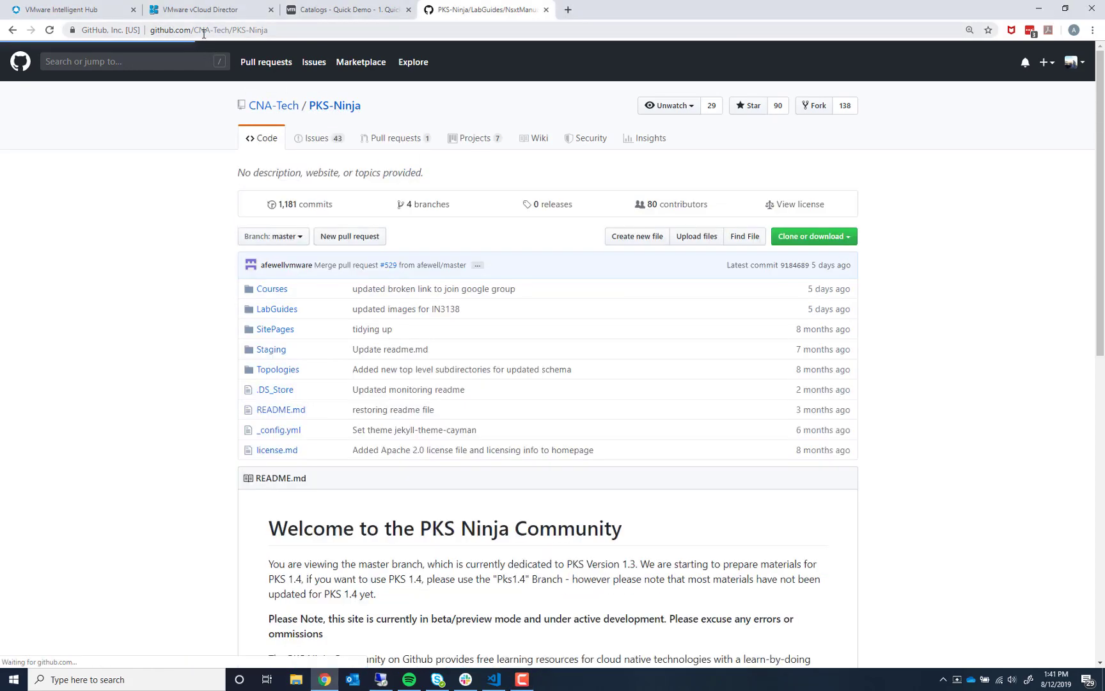
drag(267, 30, 191, 30)
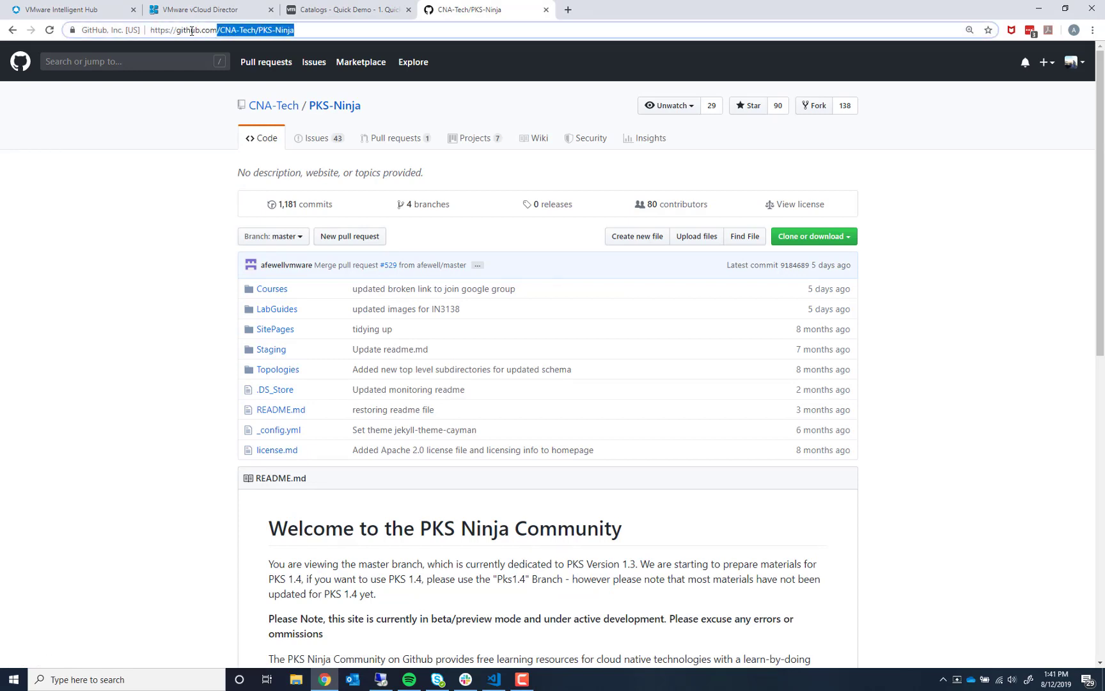
click(191, 294)
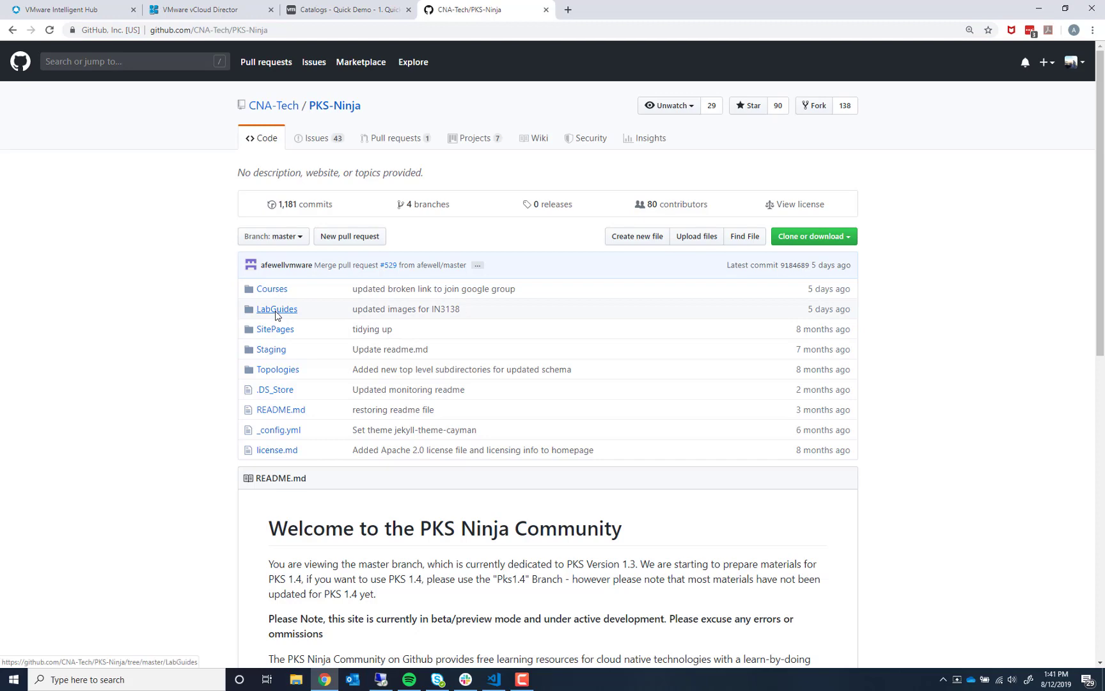
click(276, 310)
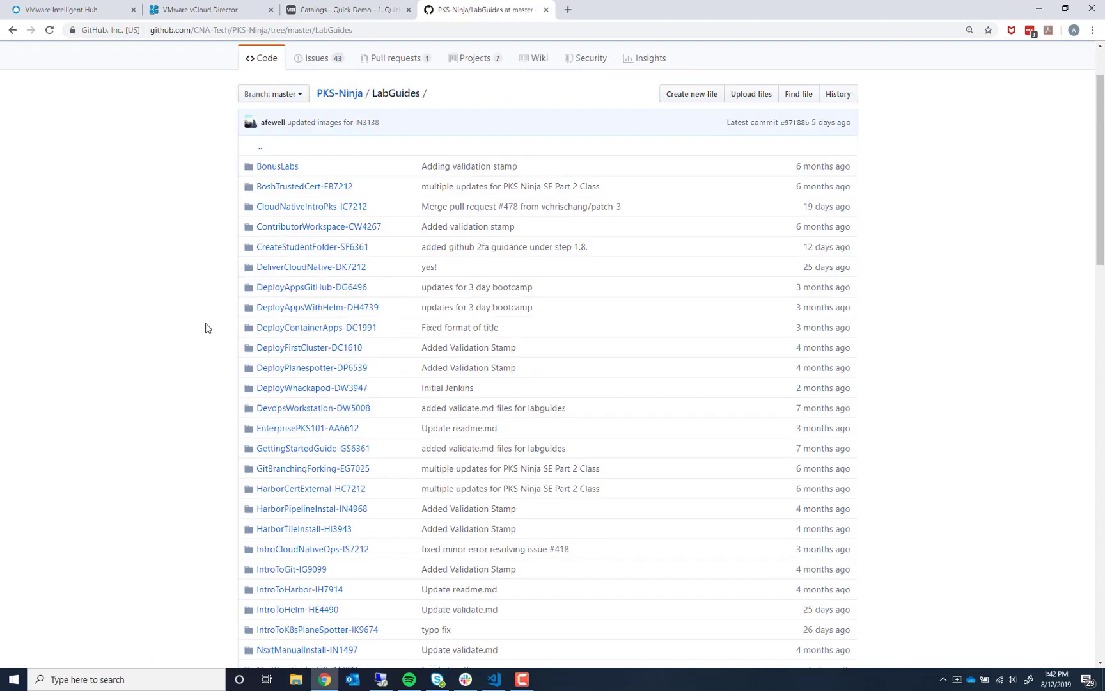
scroll(206, 327, down, 6)
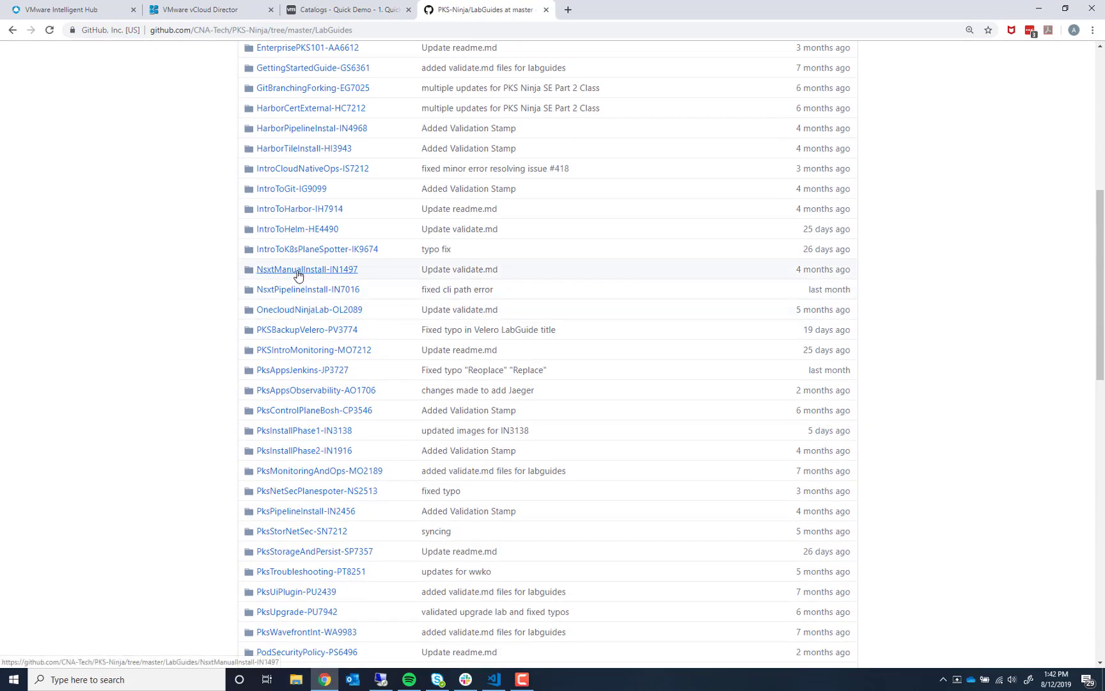
click(298, 271)
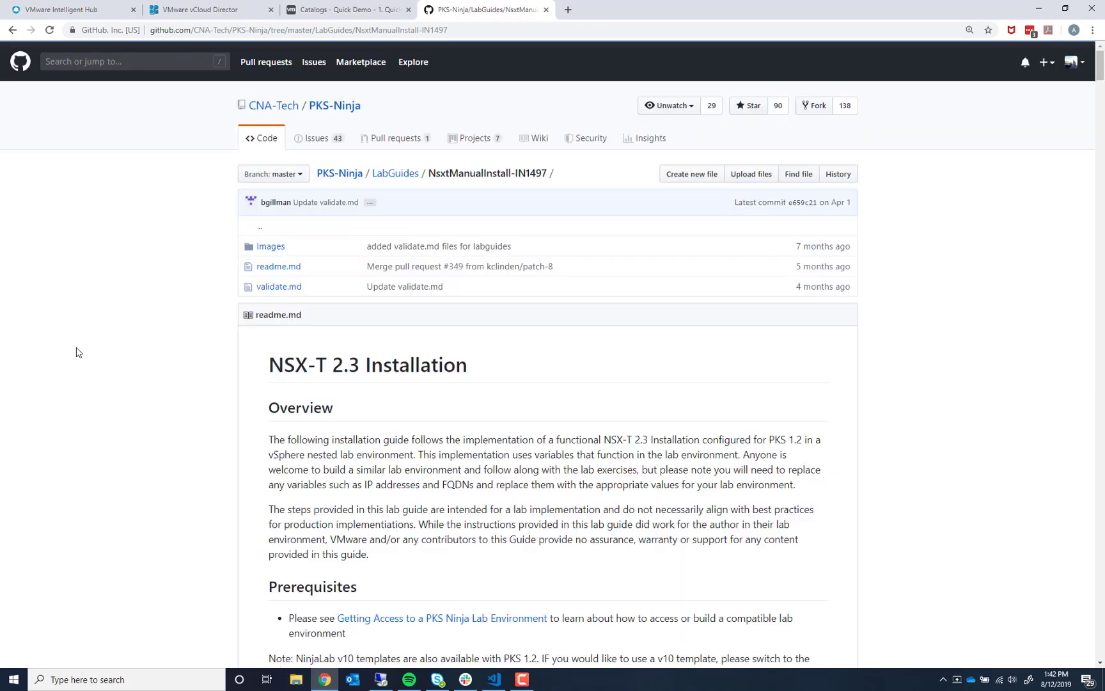
- Change the lab guide's branch from master to Pks1.4 to show the NSX-T 2.4 readme
click(292, 178)
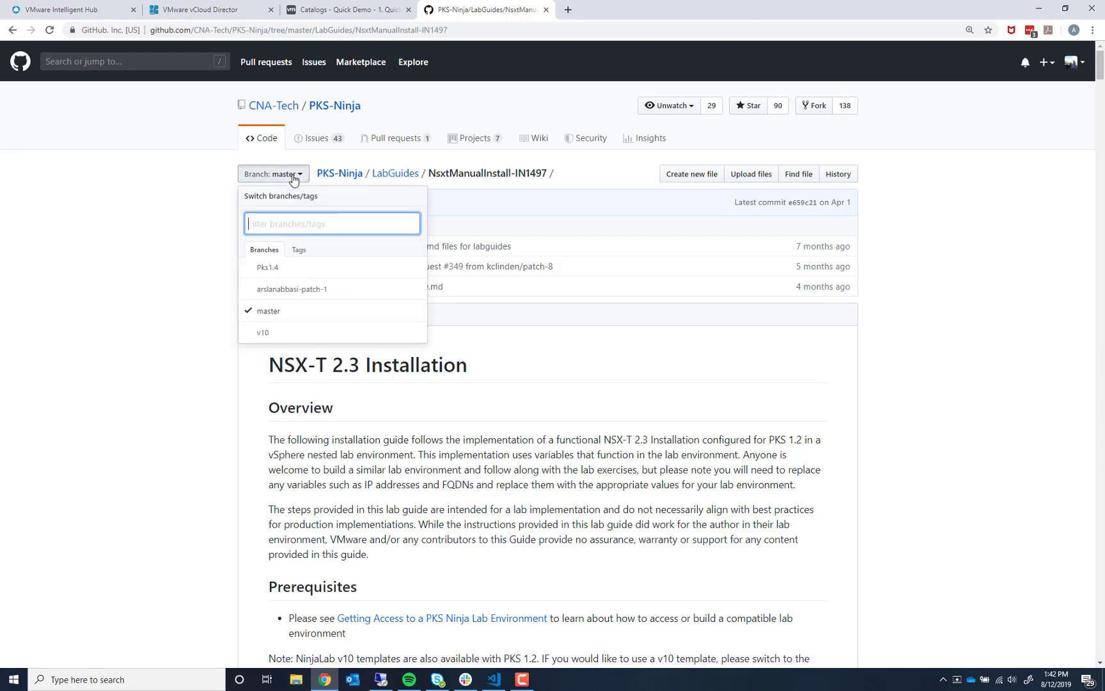
click(291, 273)
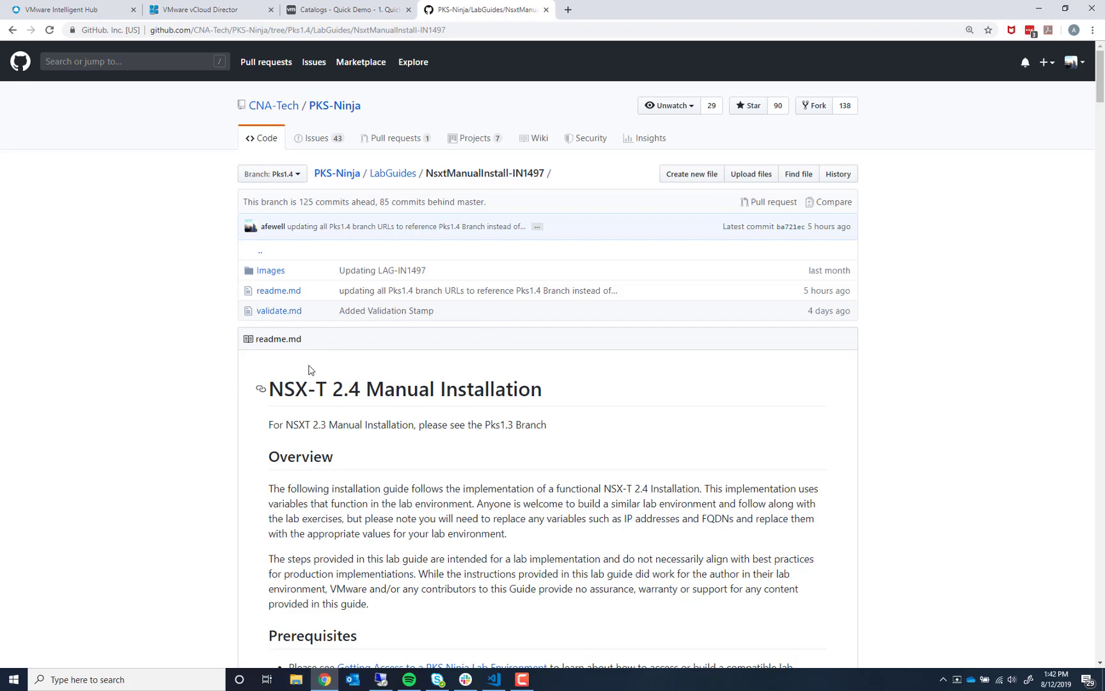
scroll(177, 349, down, 2)
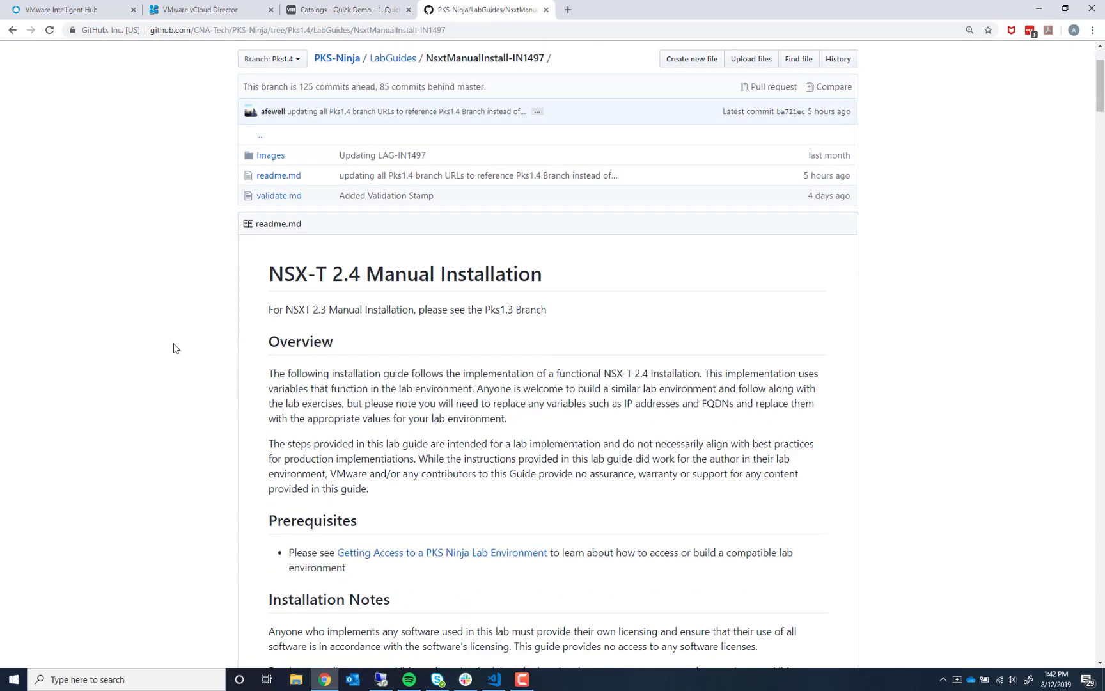
scroll(388, 387, up, 1)
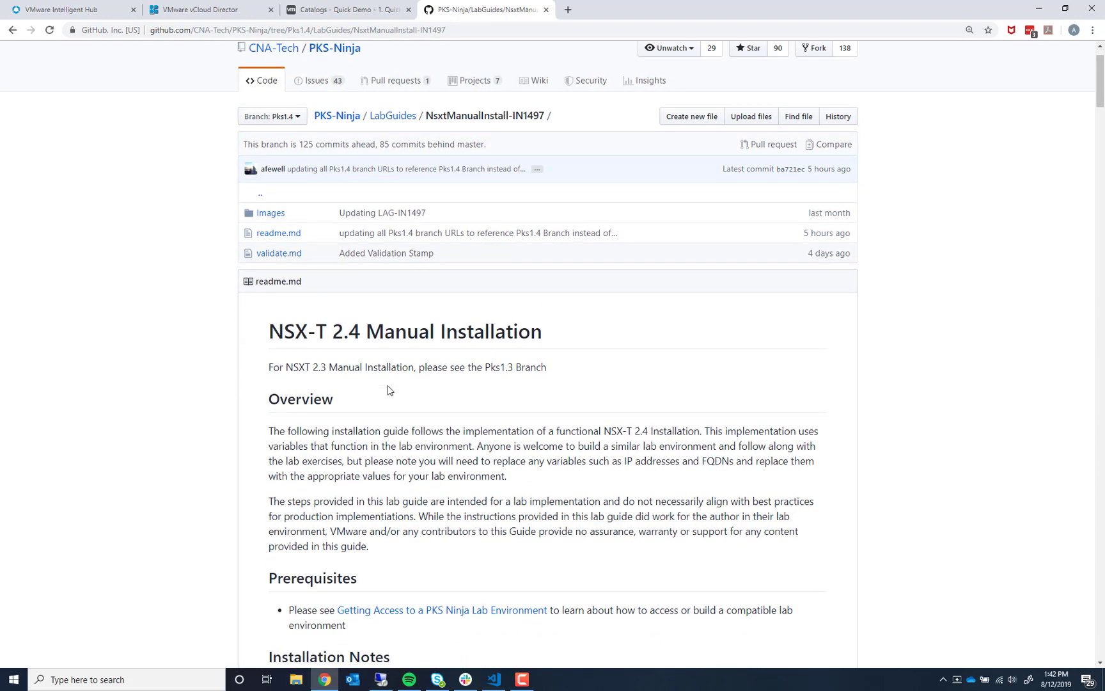
scroll(388, 390, up, 1)
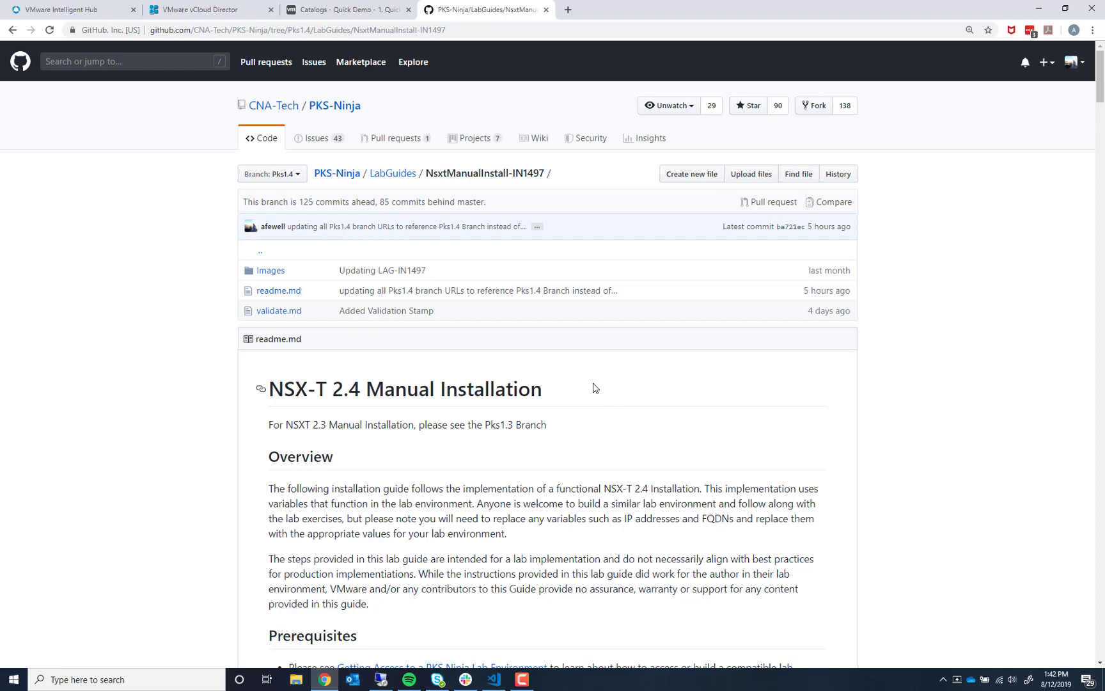
scroll(594, 387, down, 2)
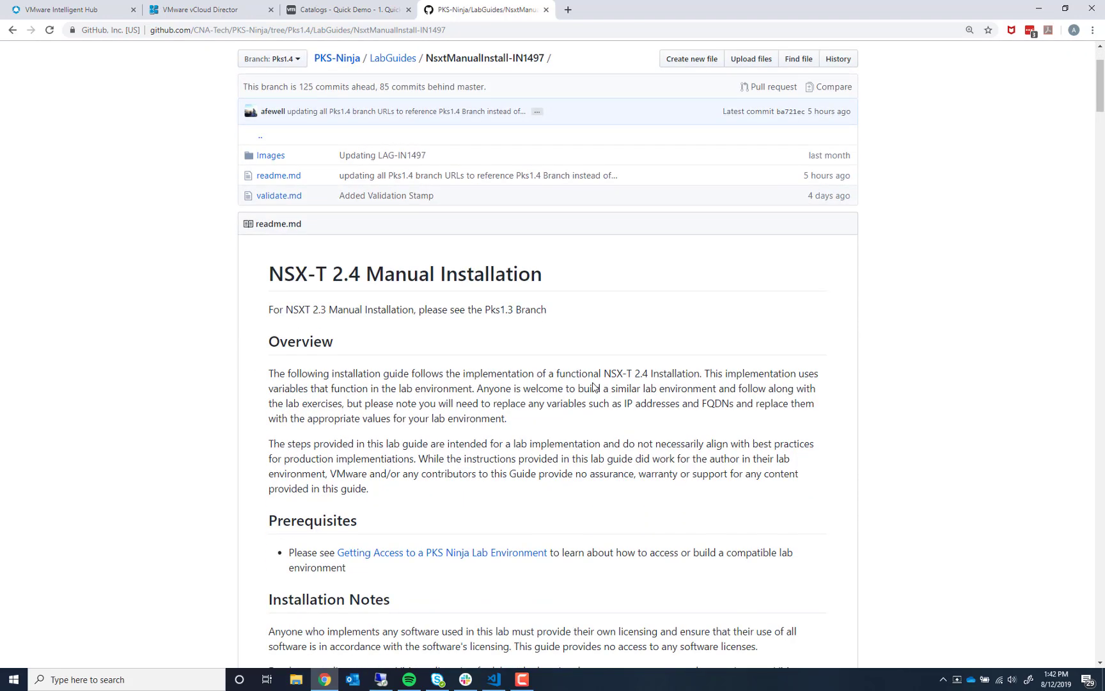
scroll(593, 382, down, 2)
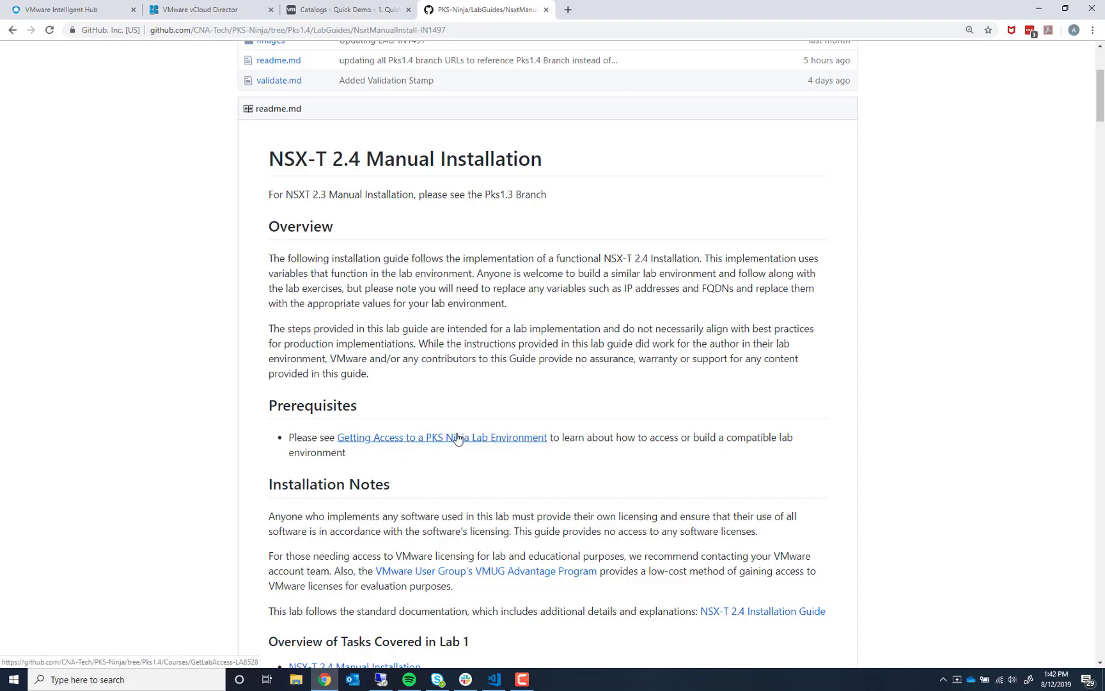
scroll(457, 438, up, 4)
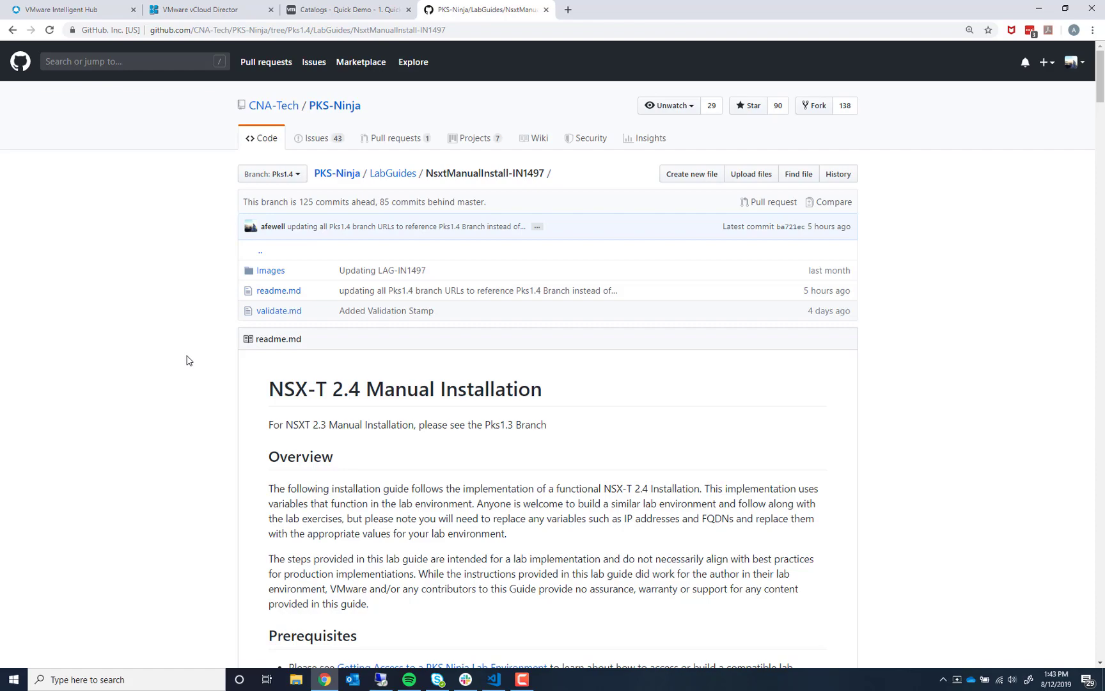
scroll(188, 360, down, 12)
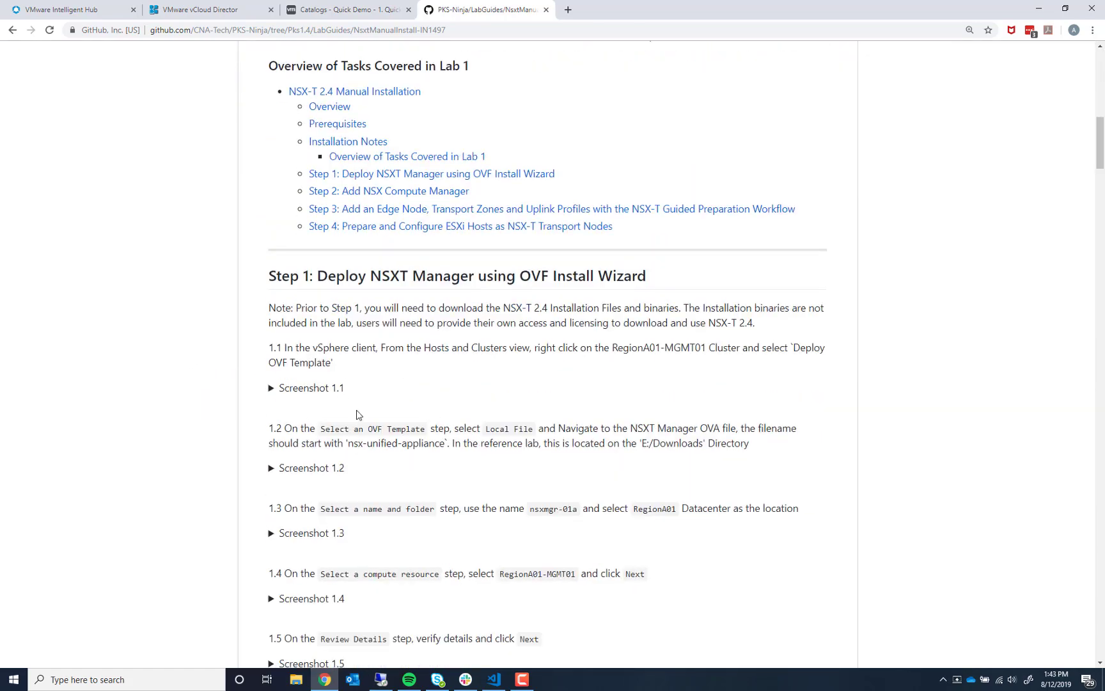
scroll(330, 484, down, 4)
scroll(247, 362, up, 5)
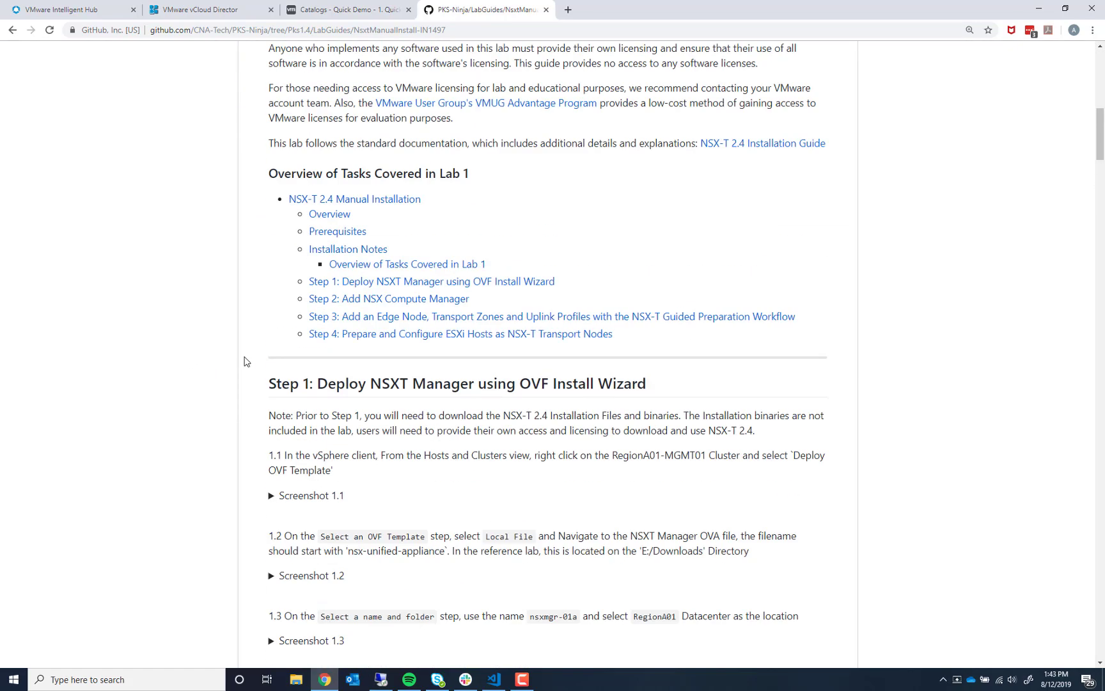
scroll(247, 363, up, 6)
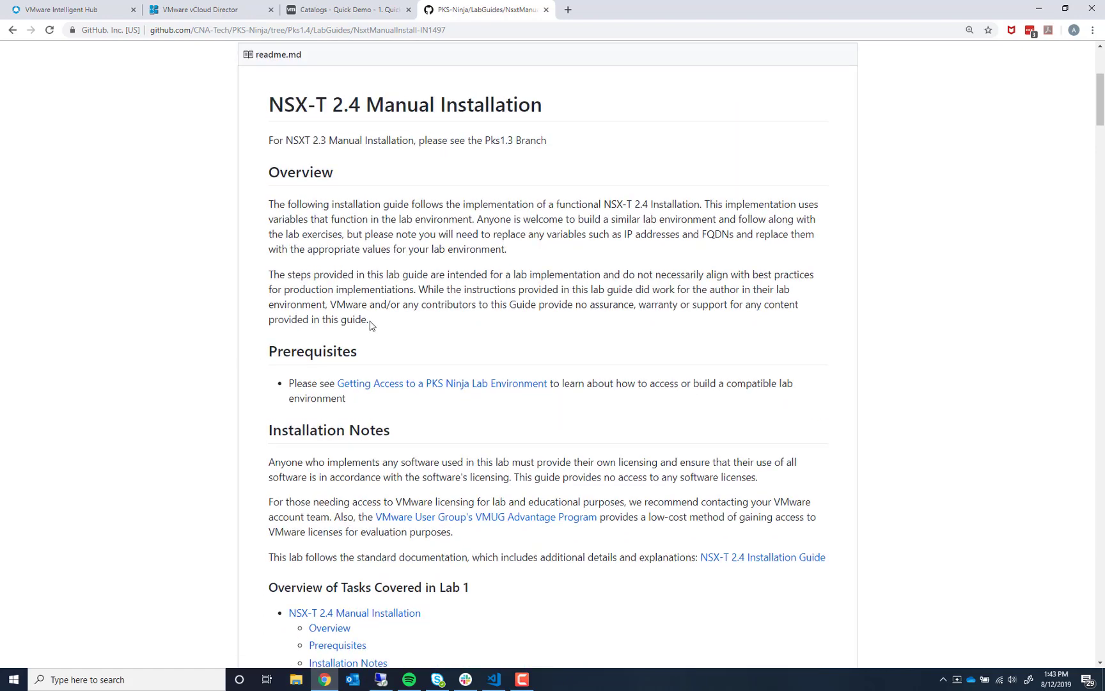
scroll(371, 324, up, 3)
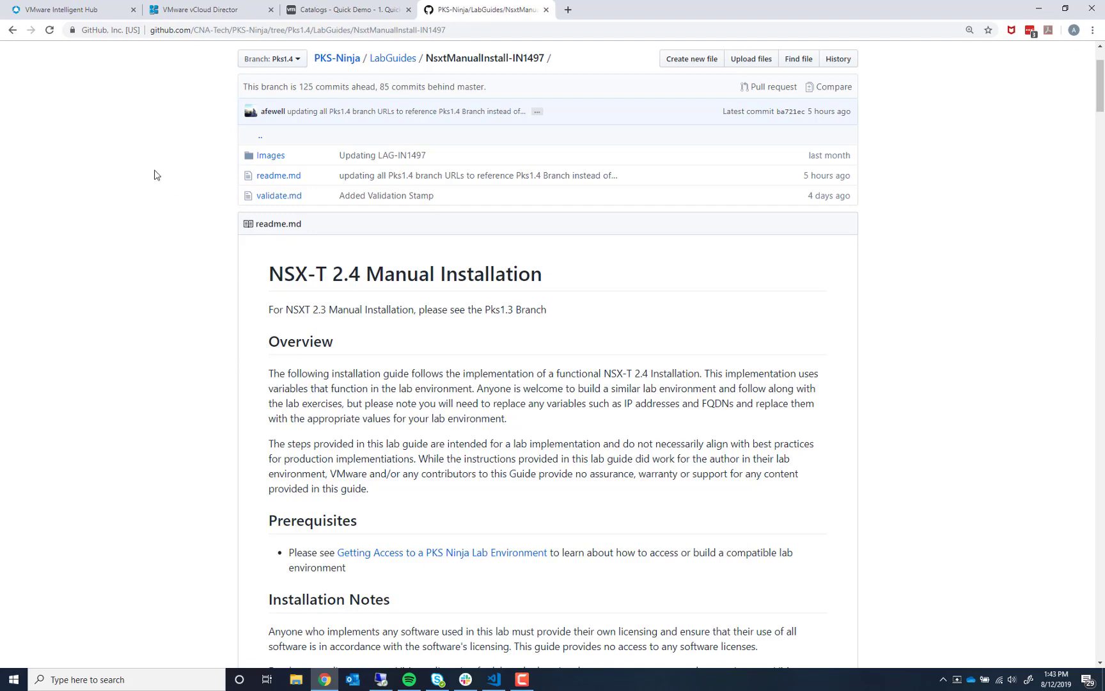
scroll(380, 154, up, 1)
scroll(380, 156, up, 1)
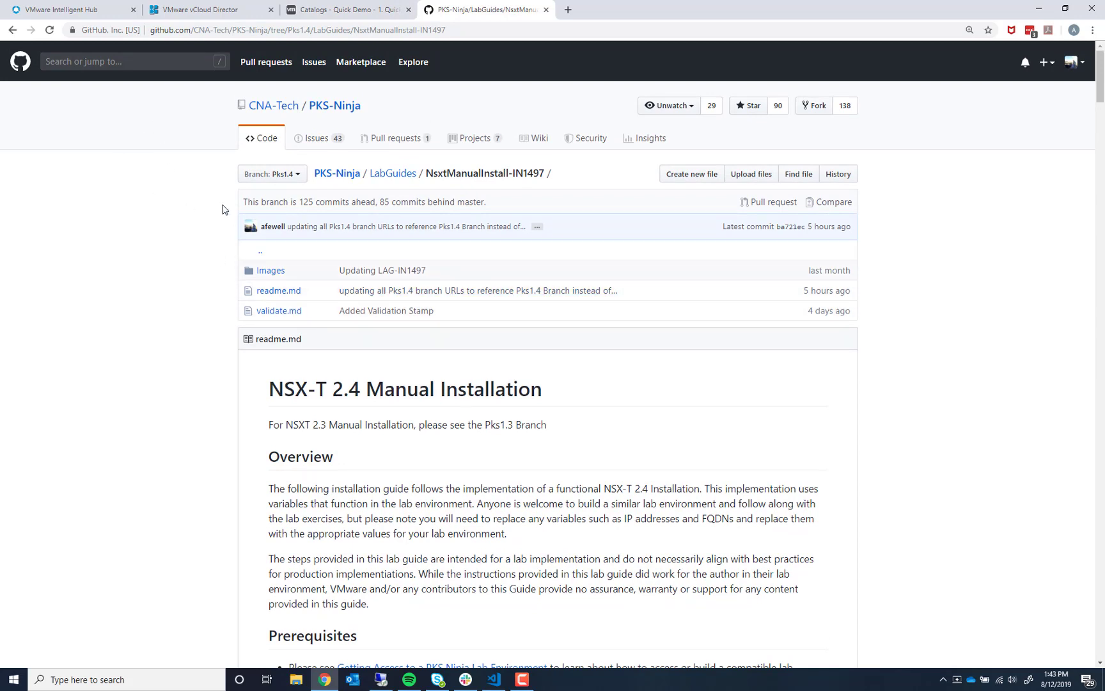
- Search the Intelligent Hub apps for 'qui' and open the Quick Demo lab catalog
click(93, 11)
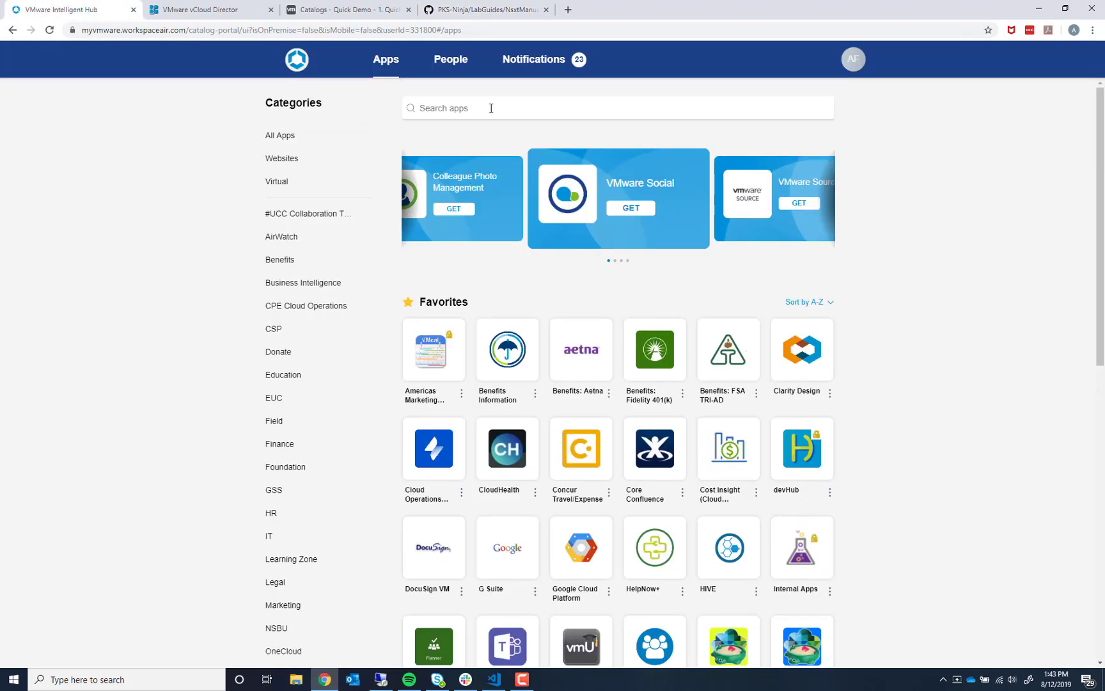
text(q)
text(huck)
key(BackSpace)
key(BackSpace)
key(BackSpace)
key(BackSpace)
text(ui)
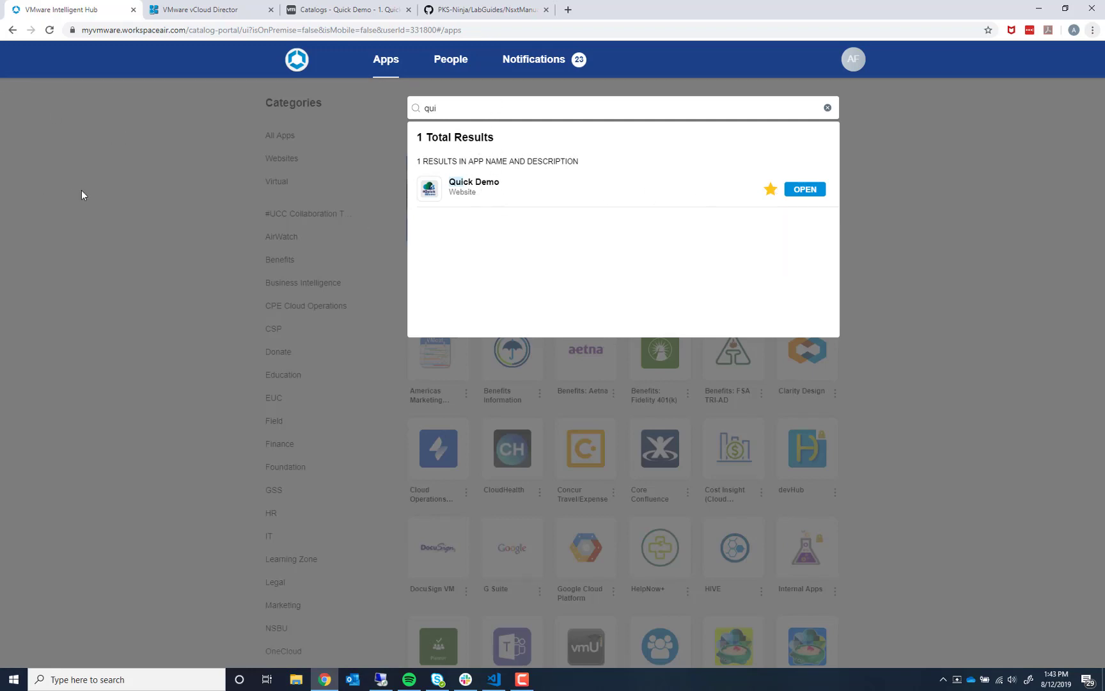
click(339, 9)
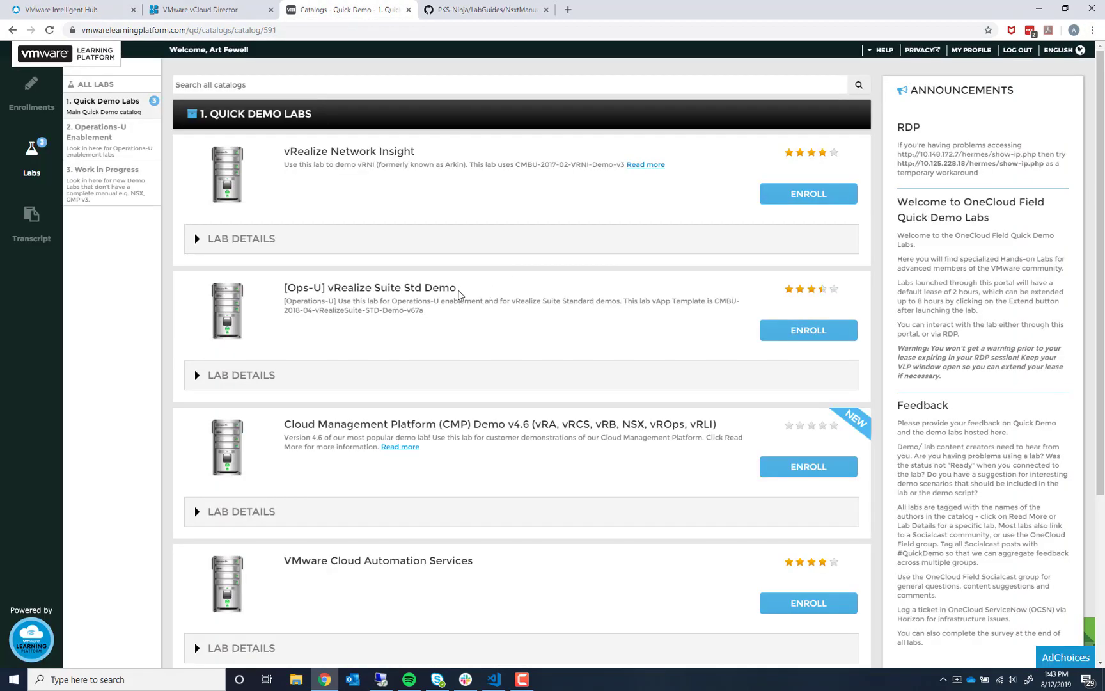
scroll(415, 265, down, 3)
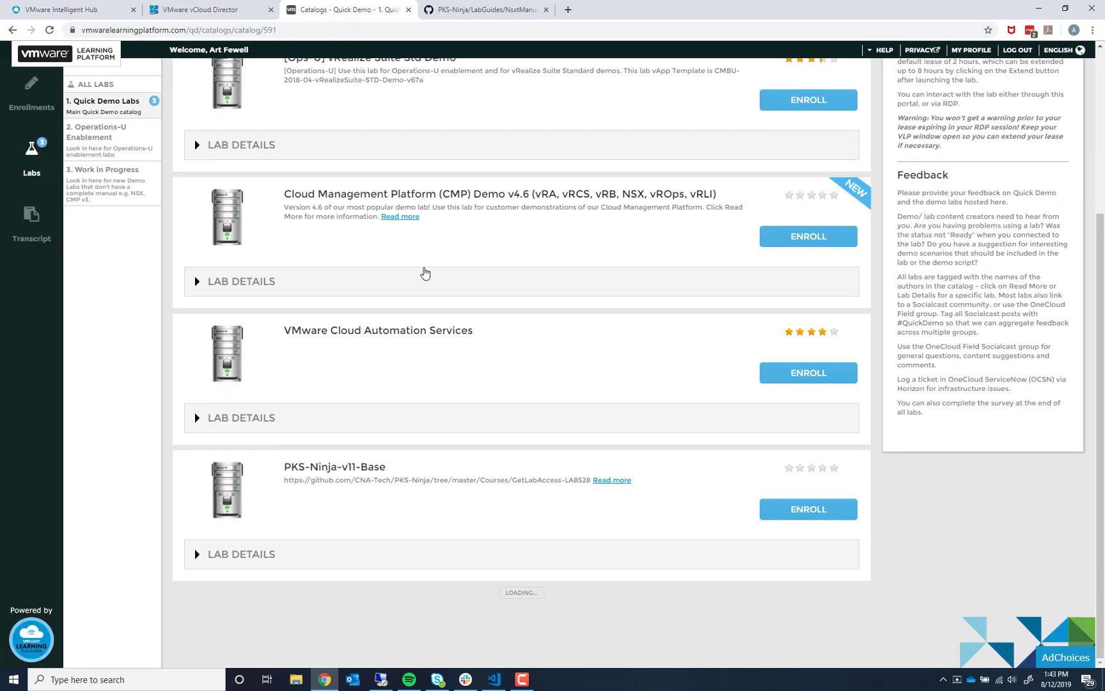
scroll(508, 440, down, 9)
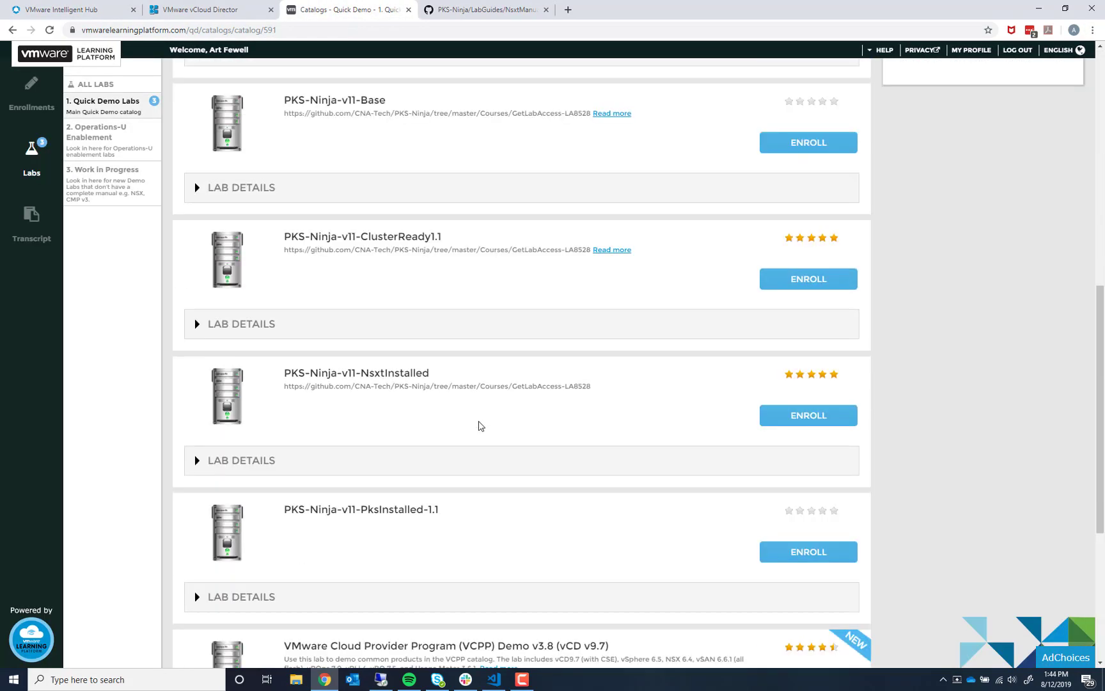
scroll(476, 417, down, 4)
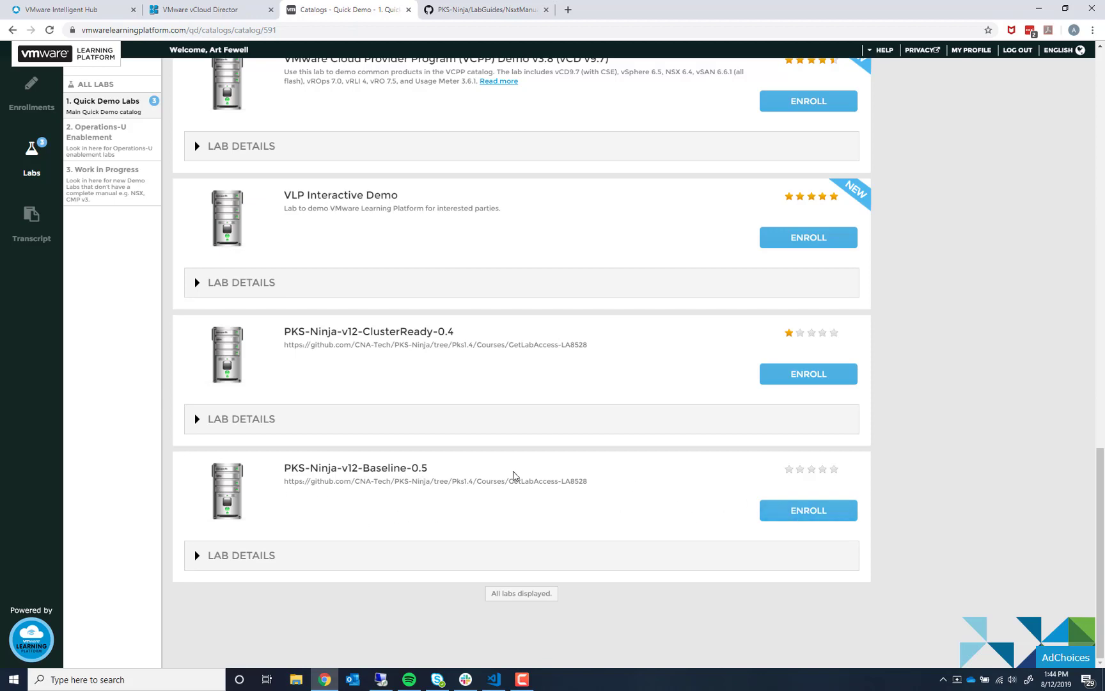
scroll(452, 526, up, 4)
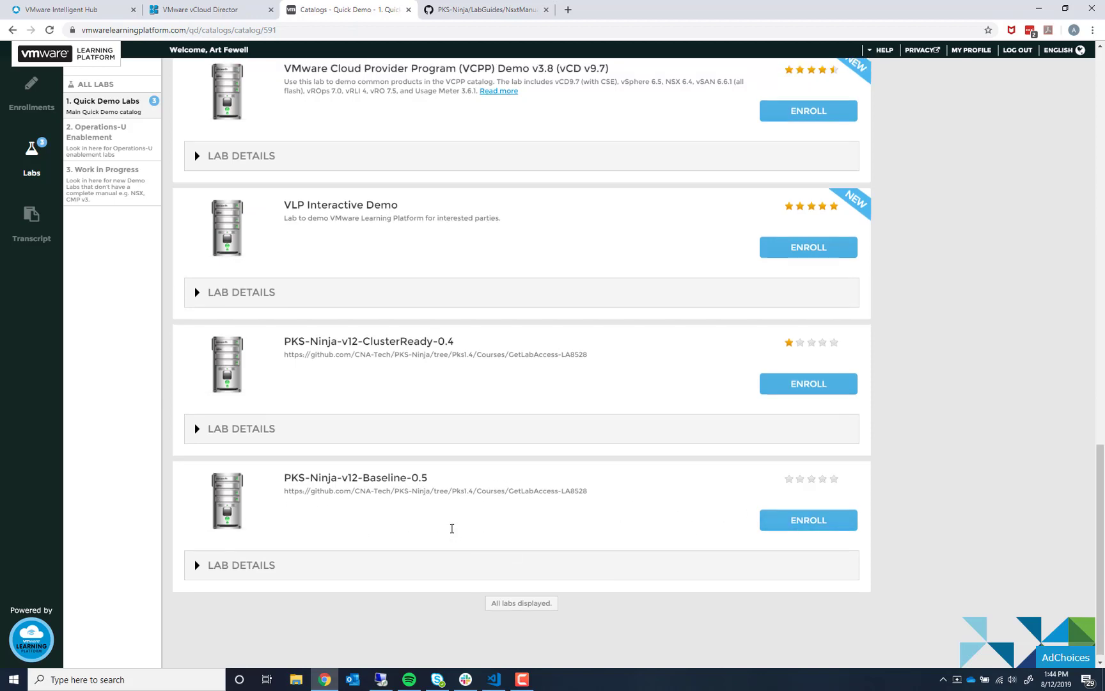
scroll(432, 507, up, 3)
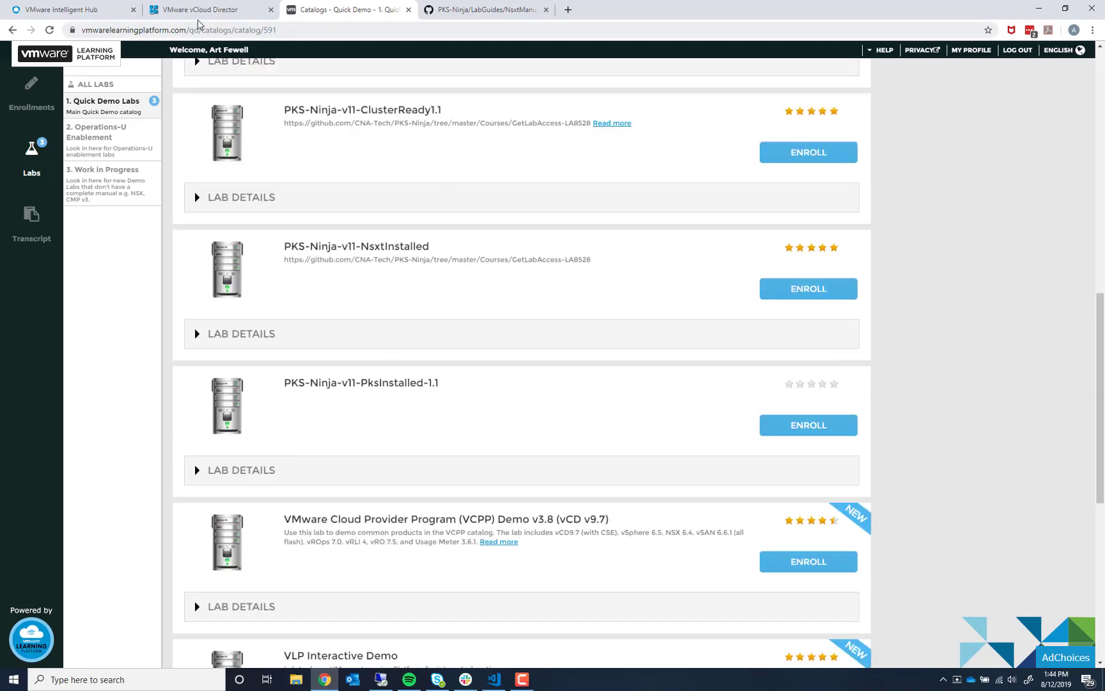
click(190, 30)
- Change the catalog path in the web address to hosted-eval and load the page
drag(236, 32, 415, 32)
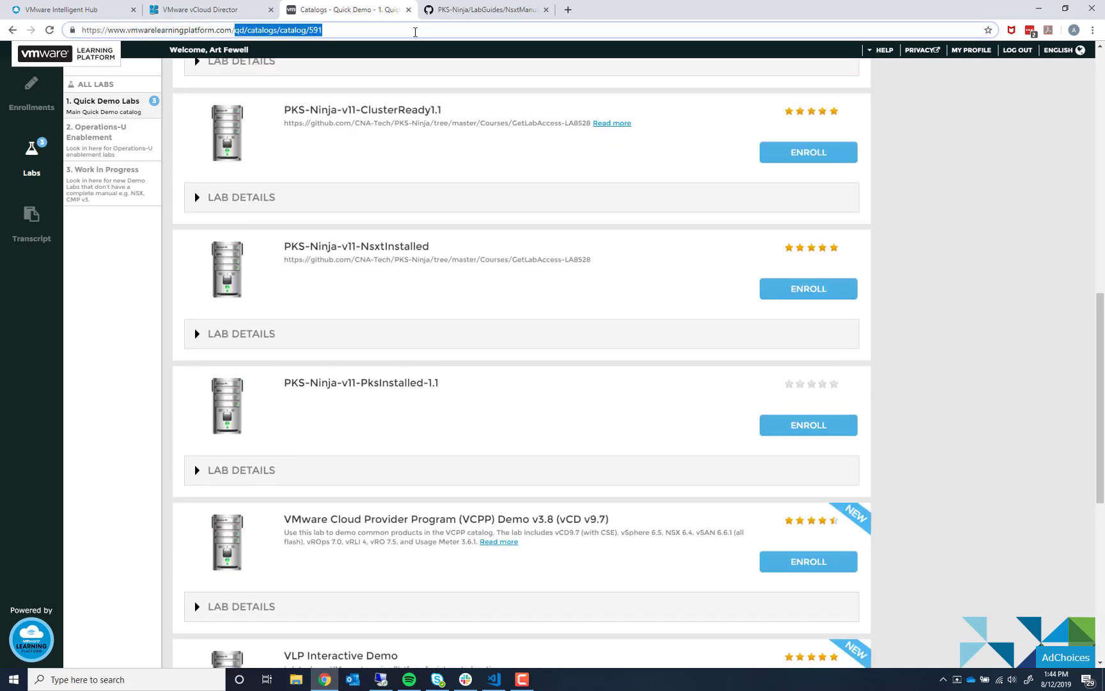
text(hosted-)
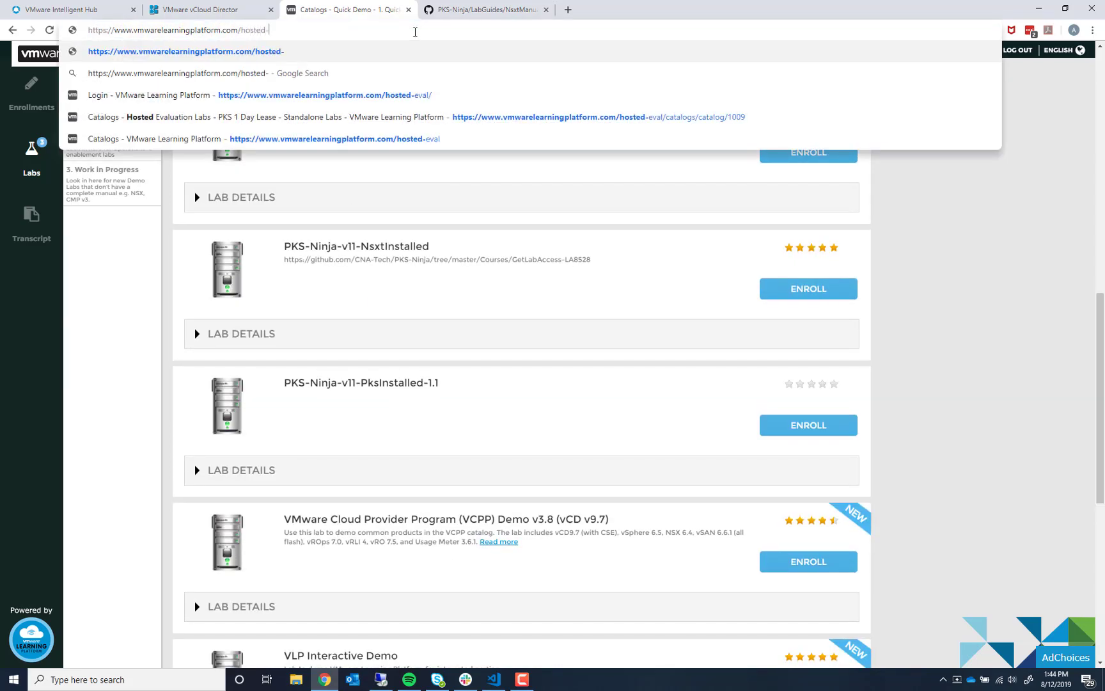
text(eva;)
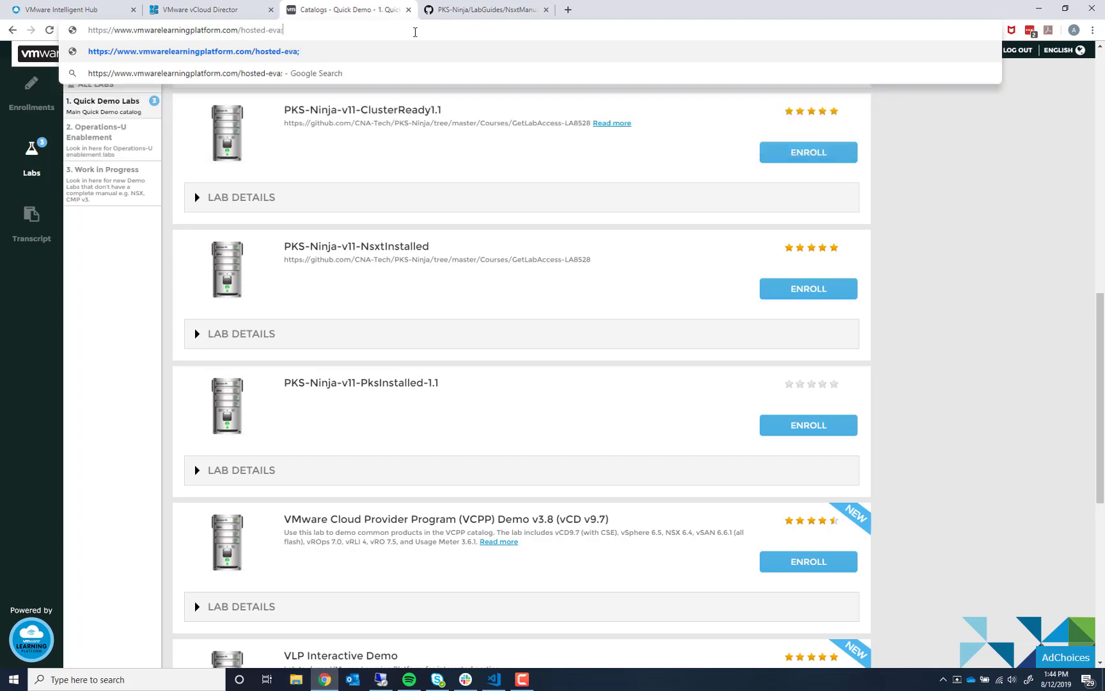
key(BackSpace)
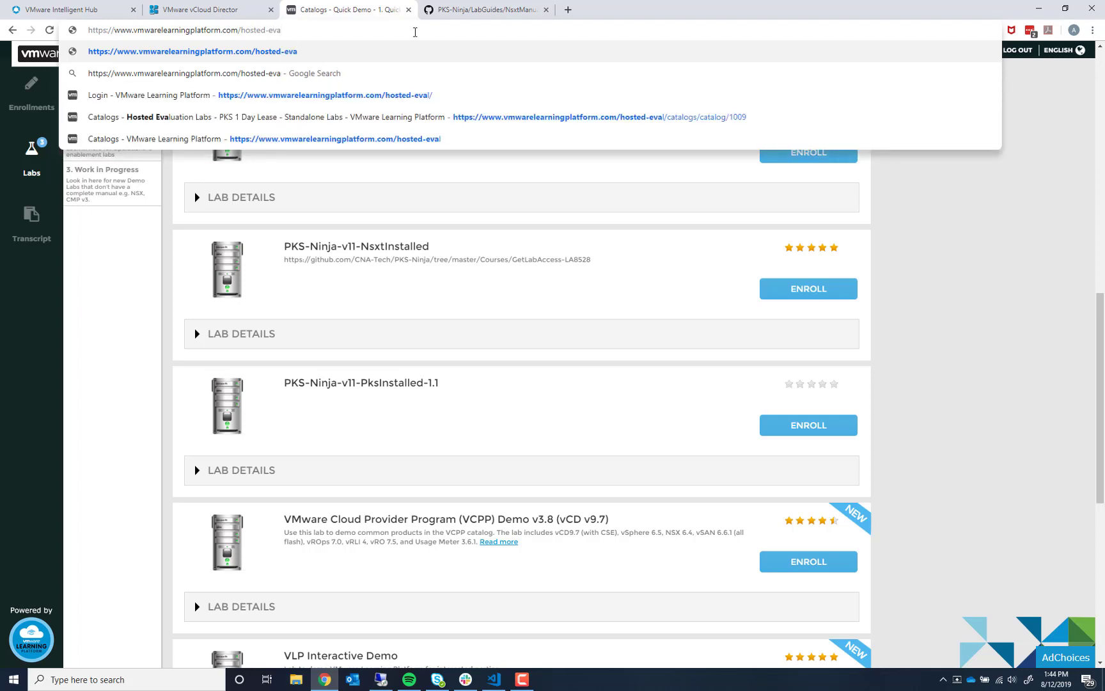
text(l)
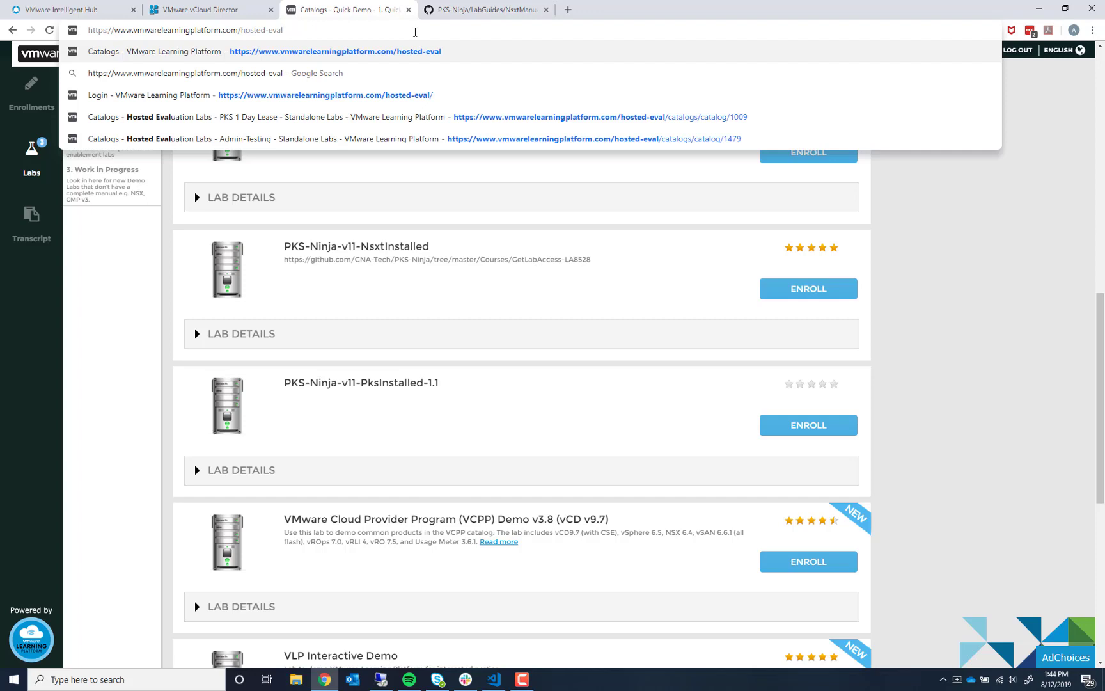
key(Return)
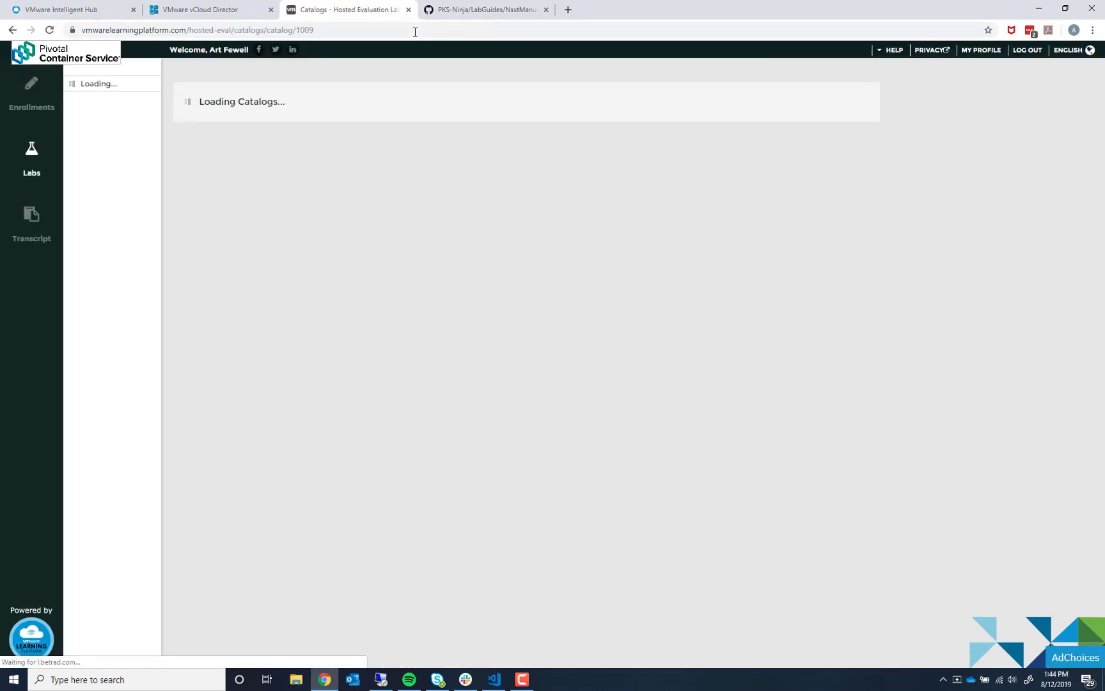
- Scroll through the Hosted Evaluation PKS 1 Day Lease lab list
scroll(533, 276, down, 1)
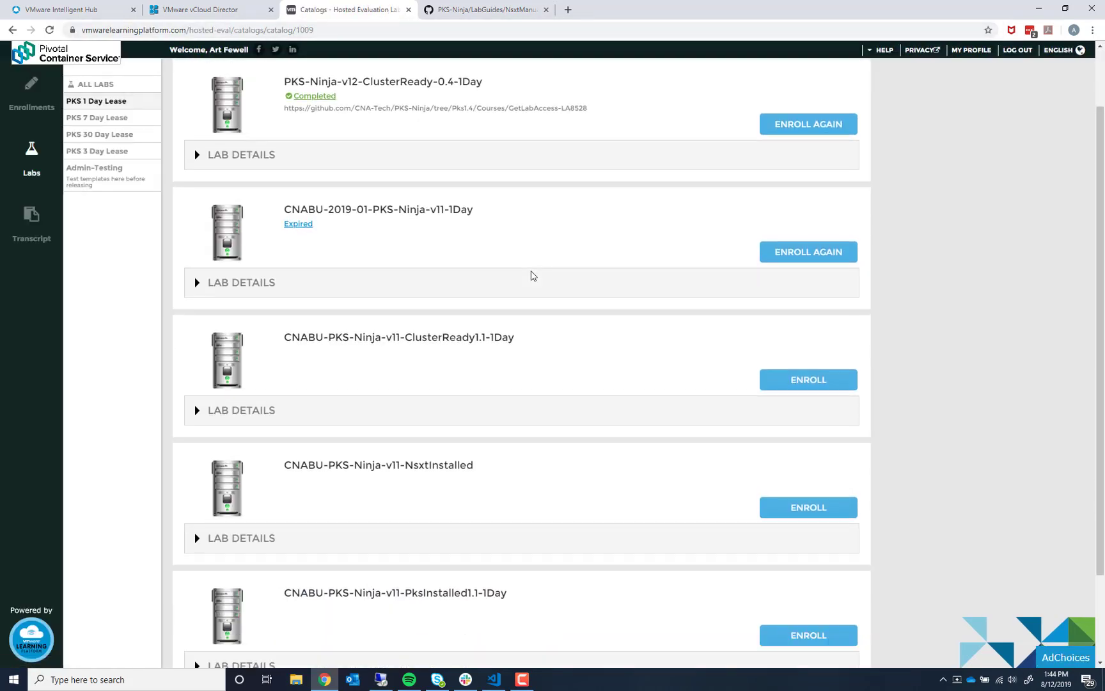
scroll(533, 276, down, 2)
scroll(476, 477, up, 4)
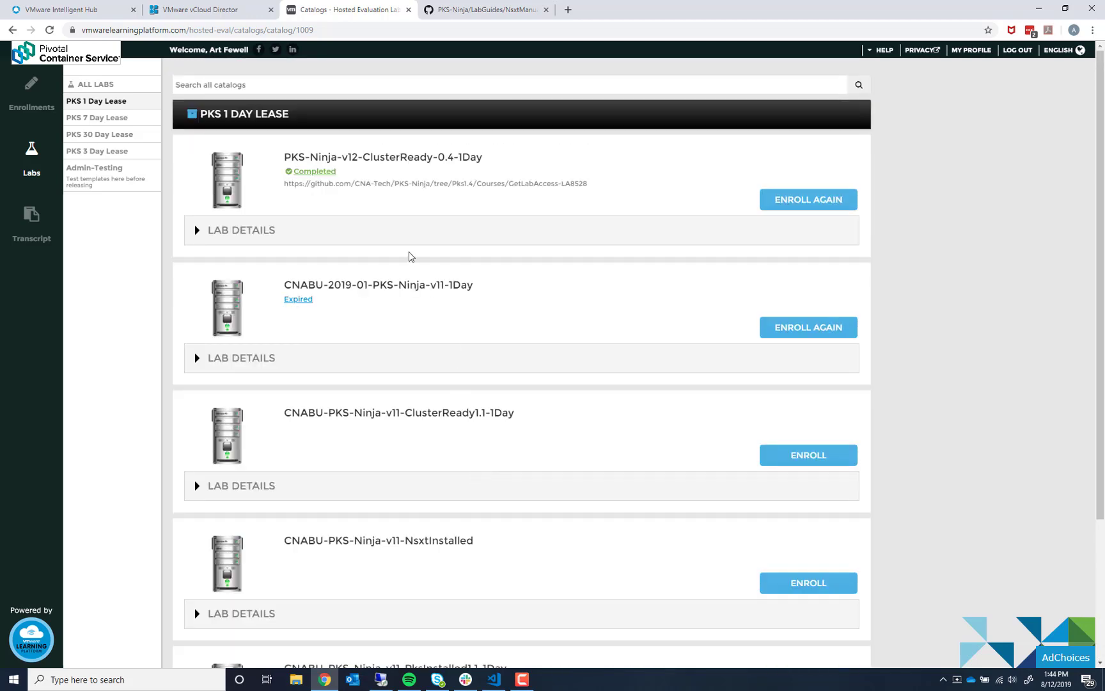
scroll(403, 284, down, 3)
scroll(404, 286, up, 2)
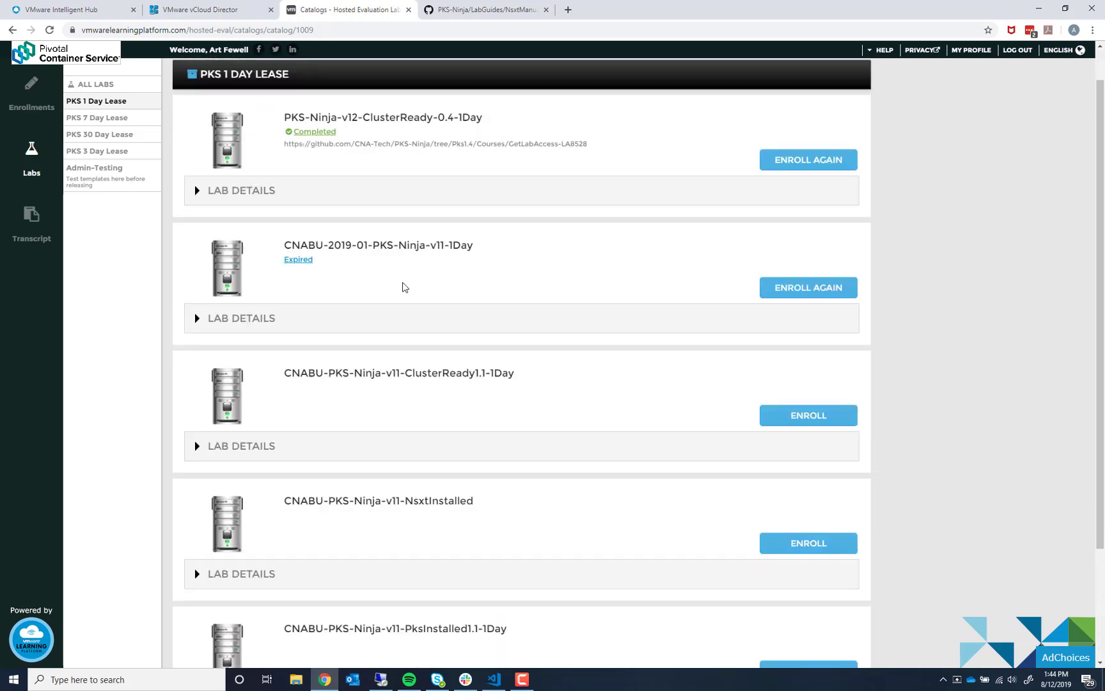
scroll(403, 287, up, 1)
scroll(474, 427, down, 3)
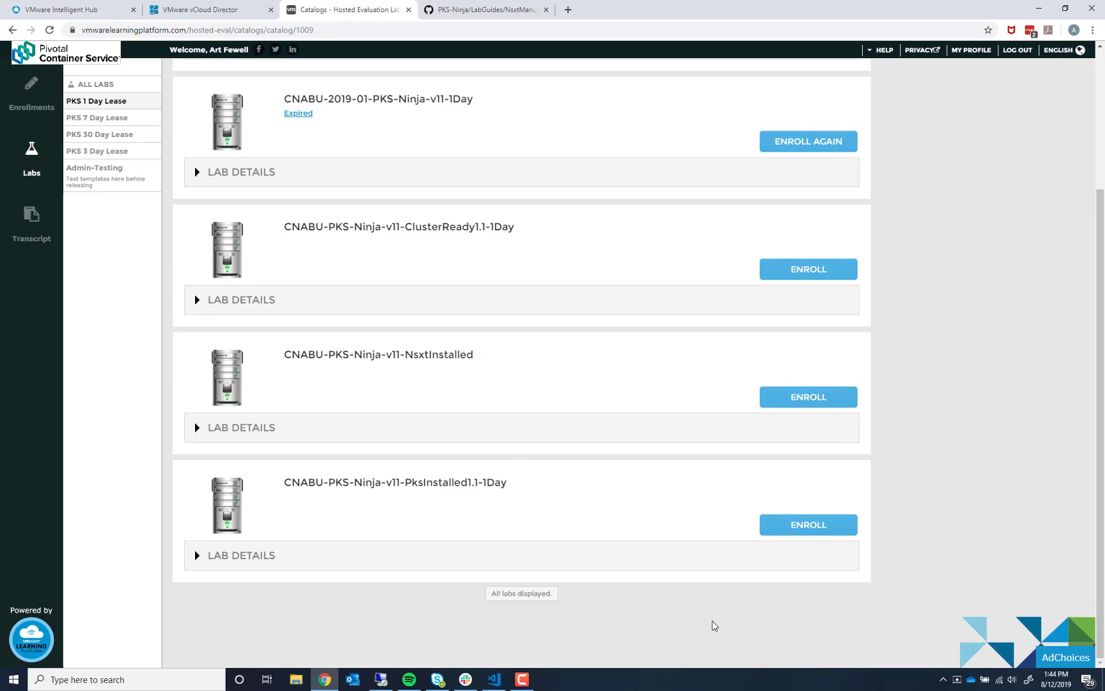
scroll(513, 458, up, 2)
scroll(512, 458, down, 2)
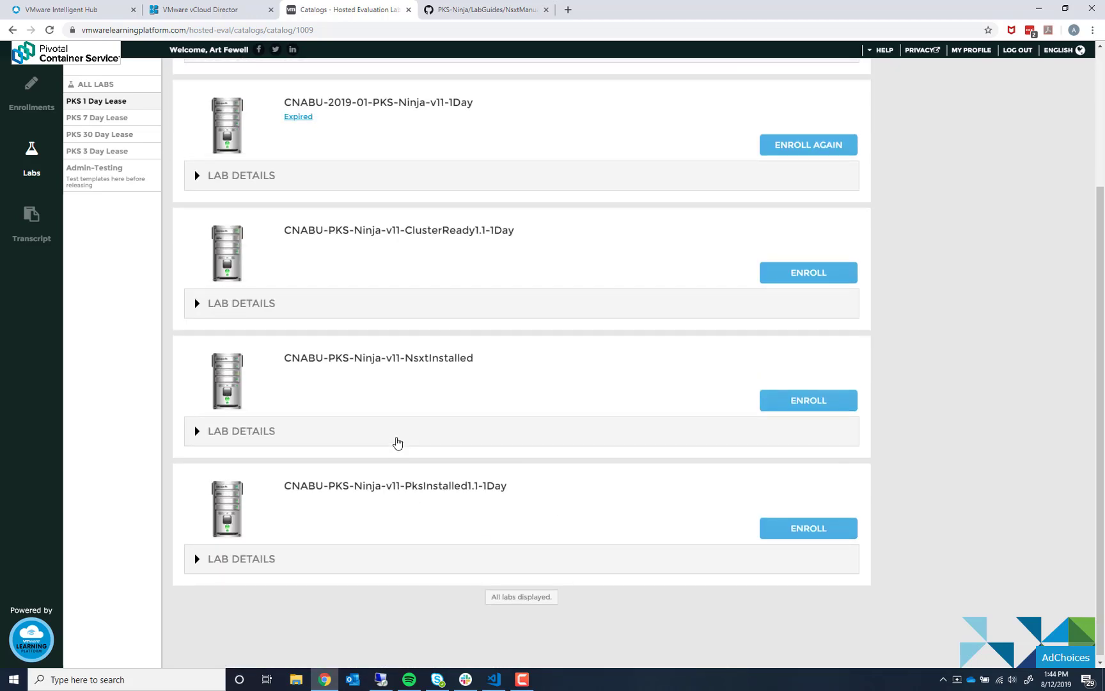
scroll(397, 443, up, 3)
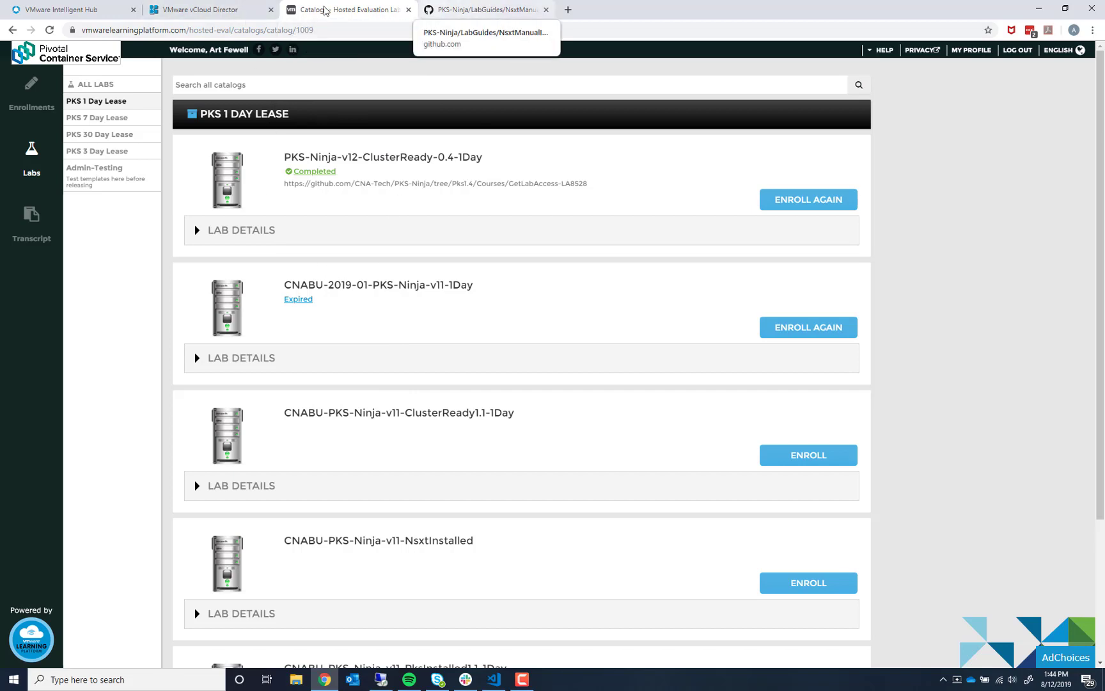
- Return to the PKS-Ninja GitHub tab and scroll the NSX-T 2.4 Manual Installation readme
click(481, 9)
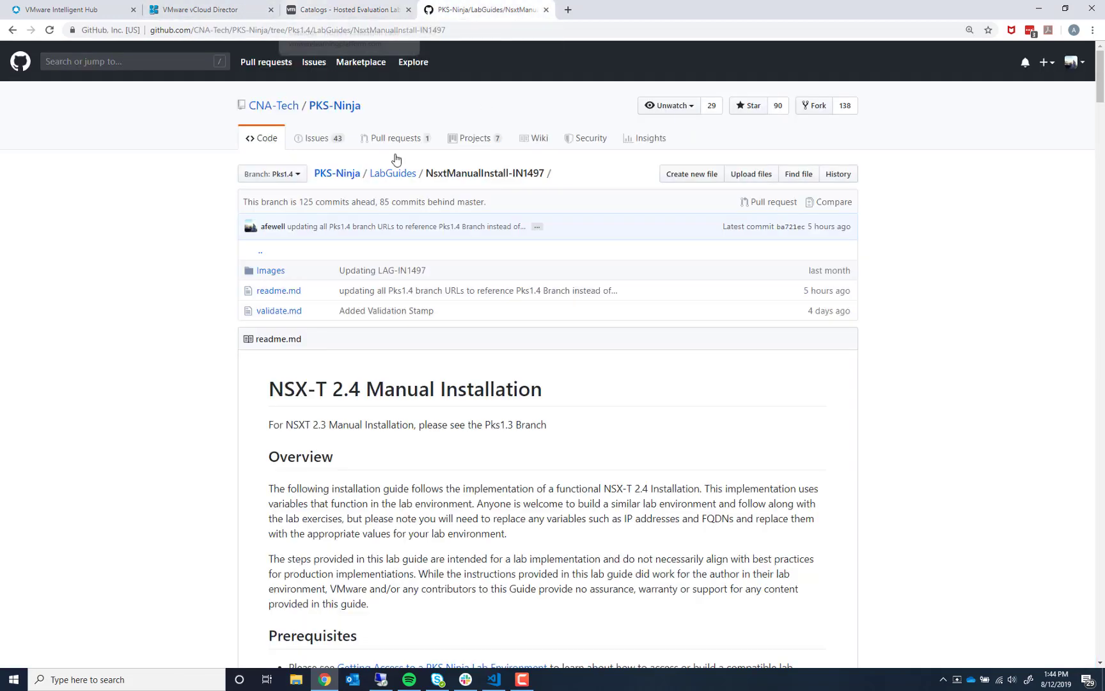
scroll(492, 482, down, 2)
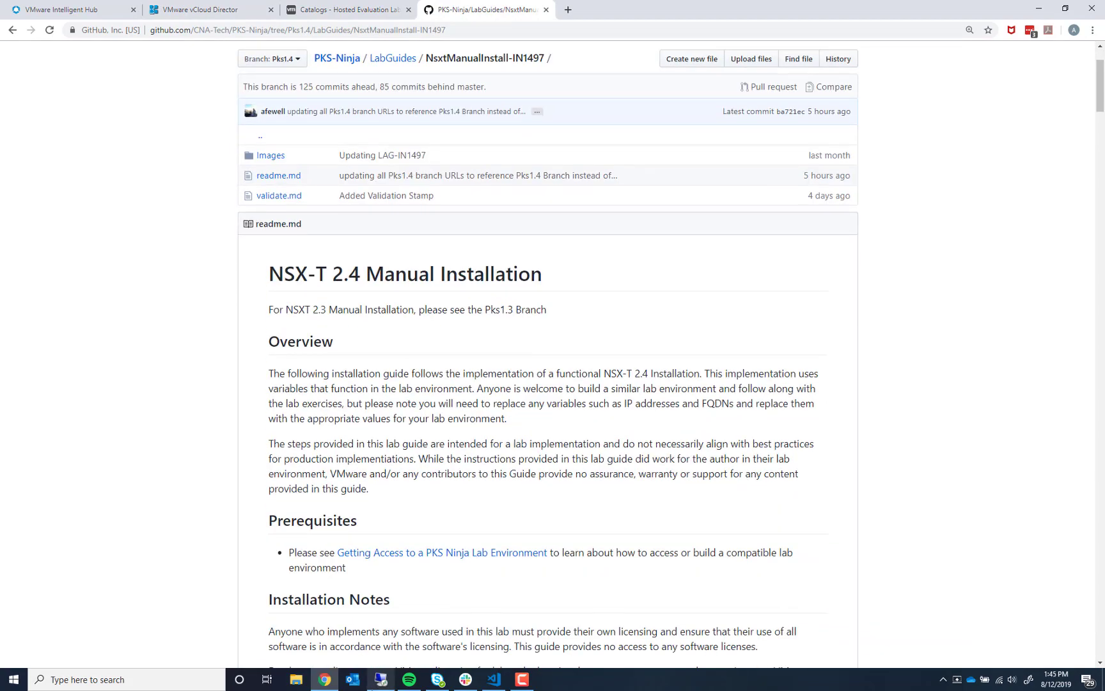
mouse_move(377, 683)
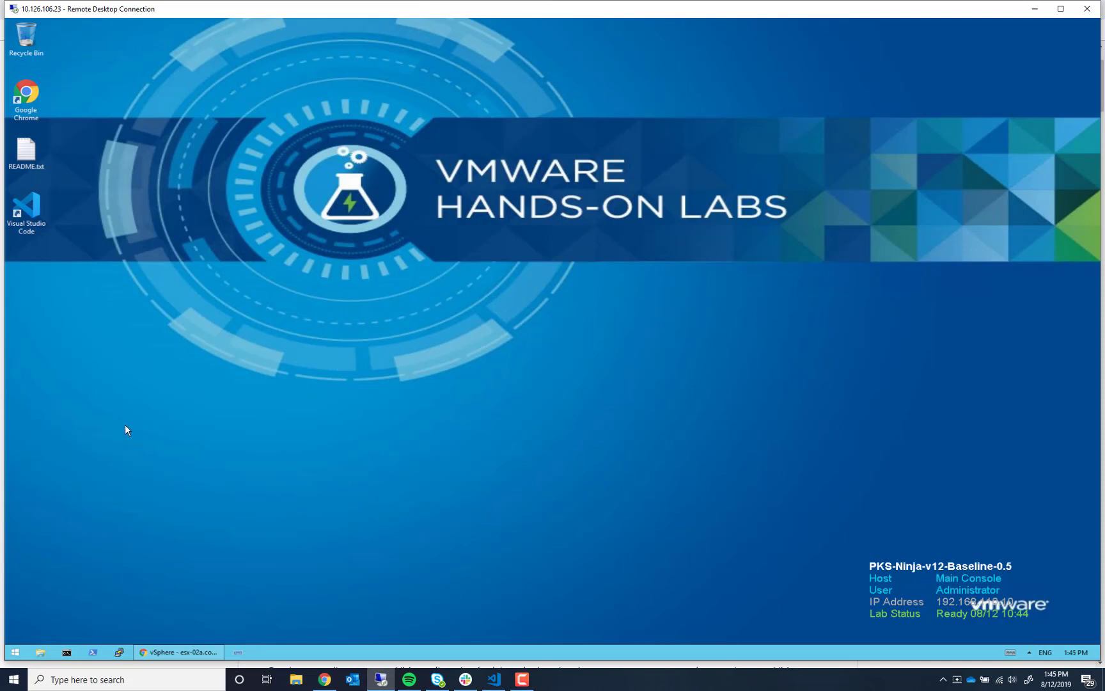
- Restore the vSphere Client window and confirm public IP 10.126.106.23 via myip.oc.vmware.com
click(192, 654)
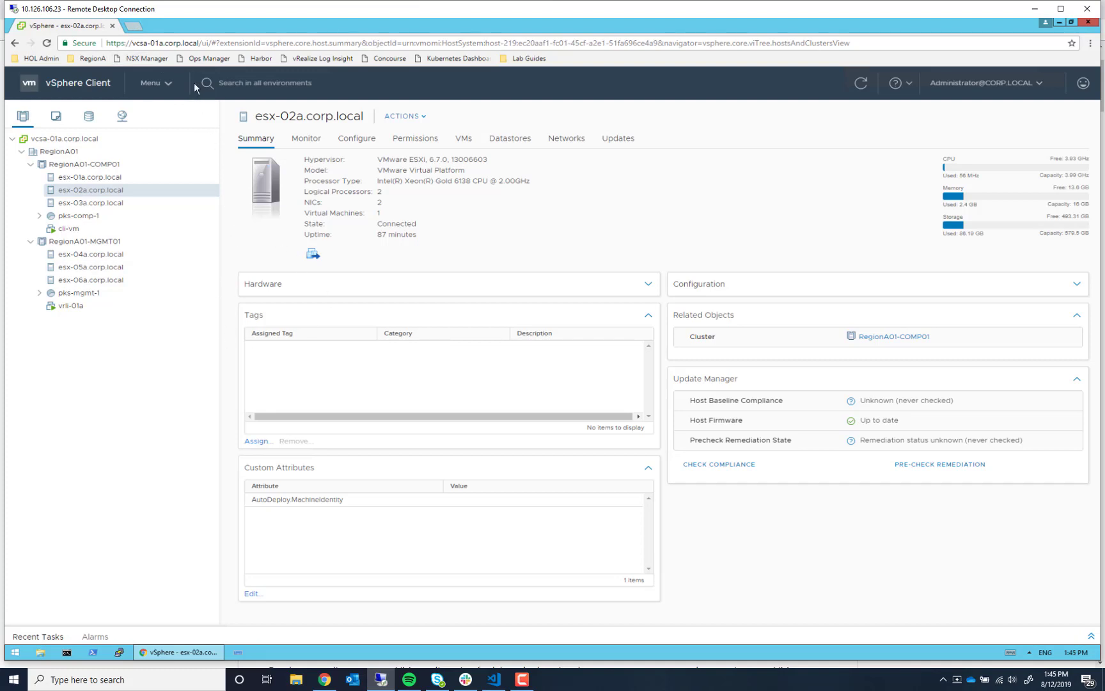
click(133, 25)
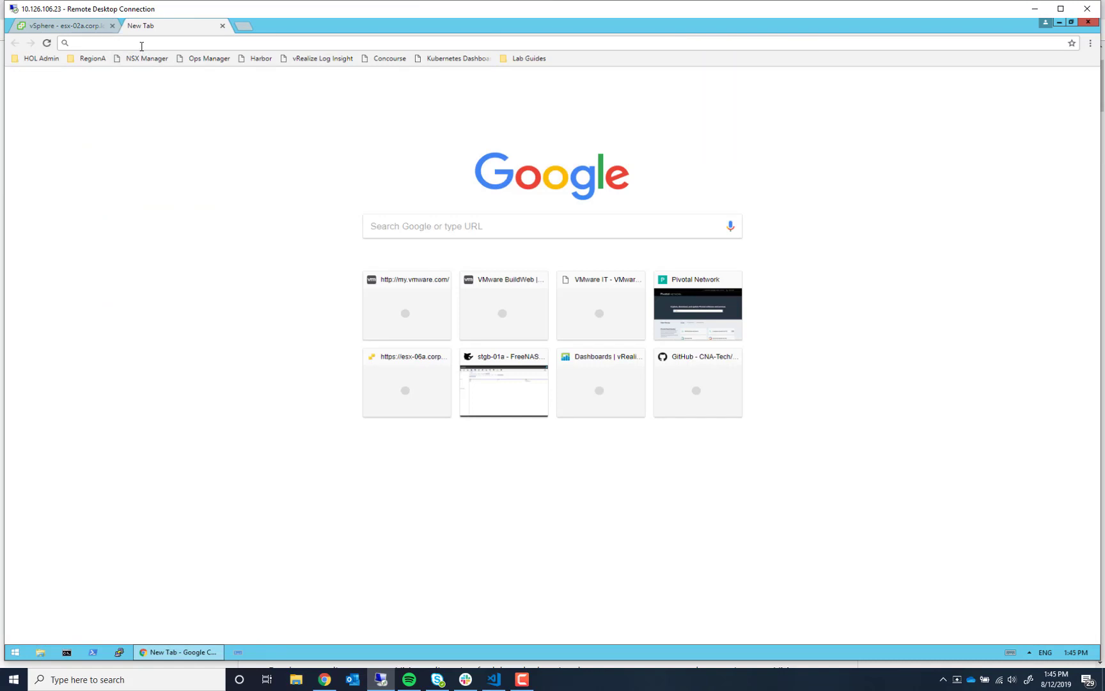
text(myip.o)
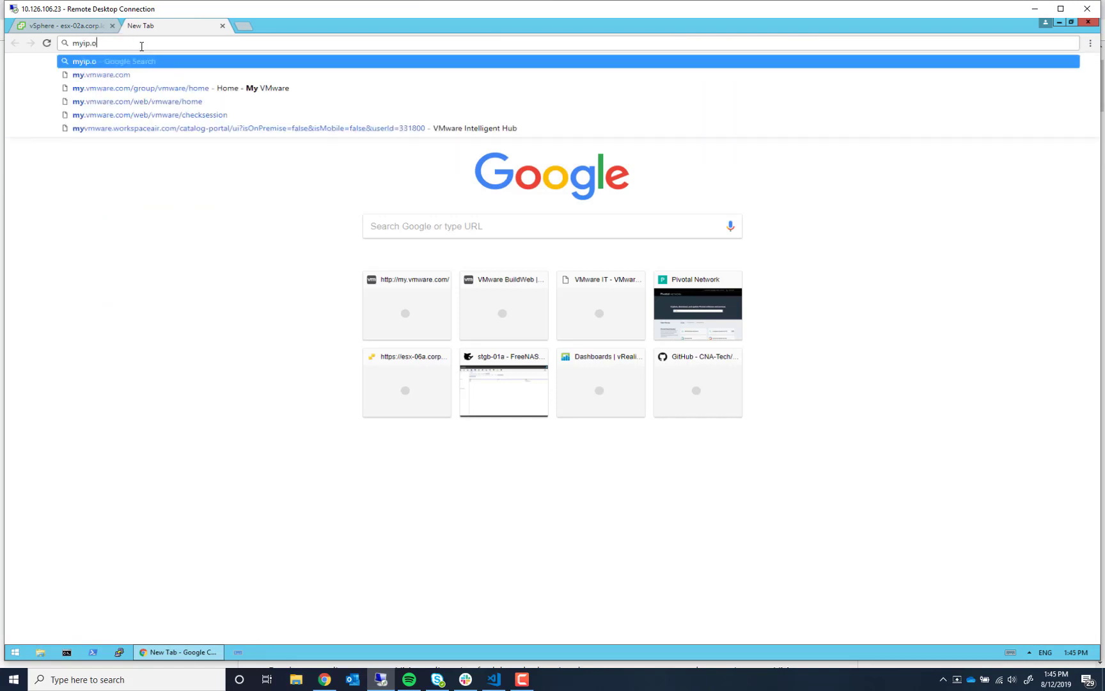
text(c.vmware.com)
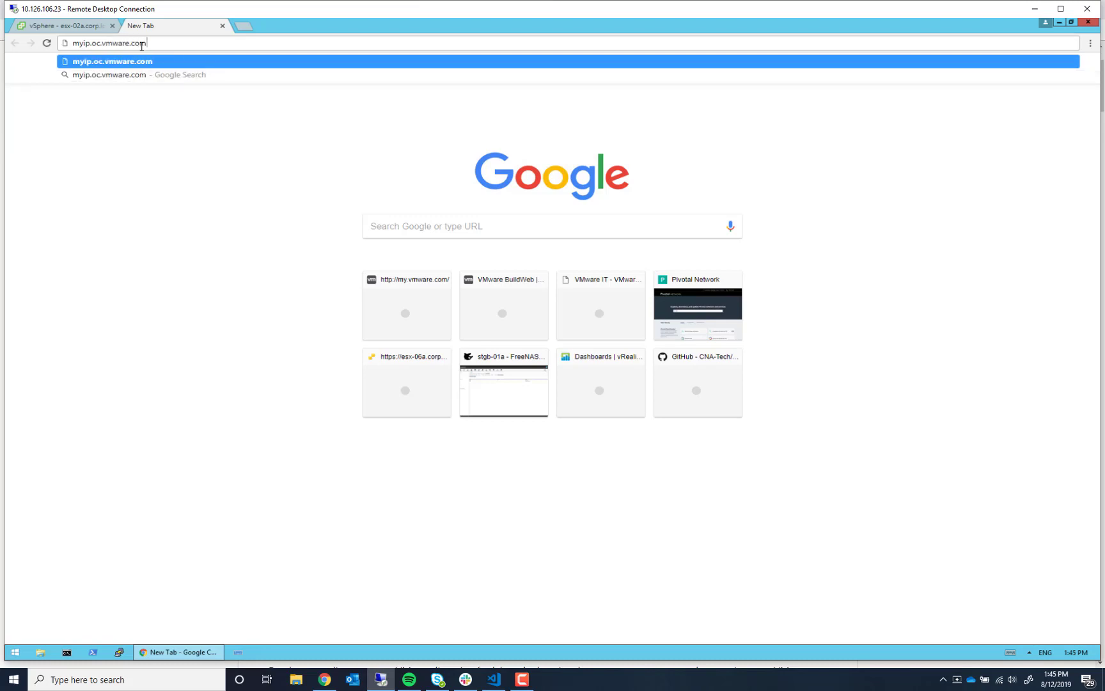
key(Return)
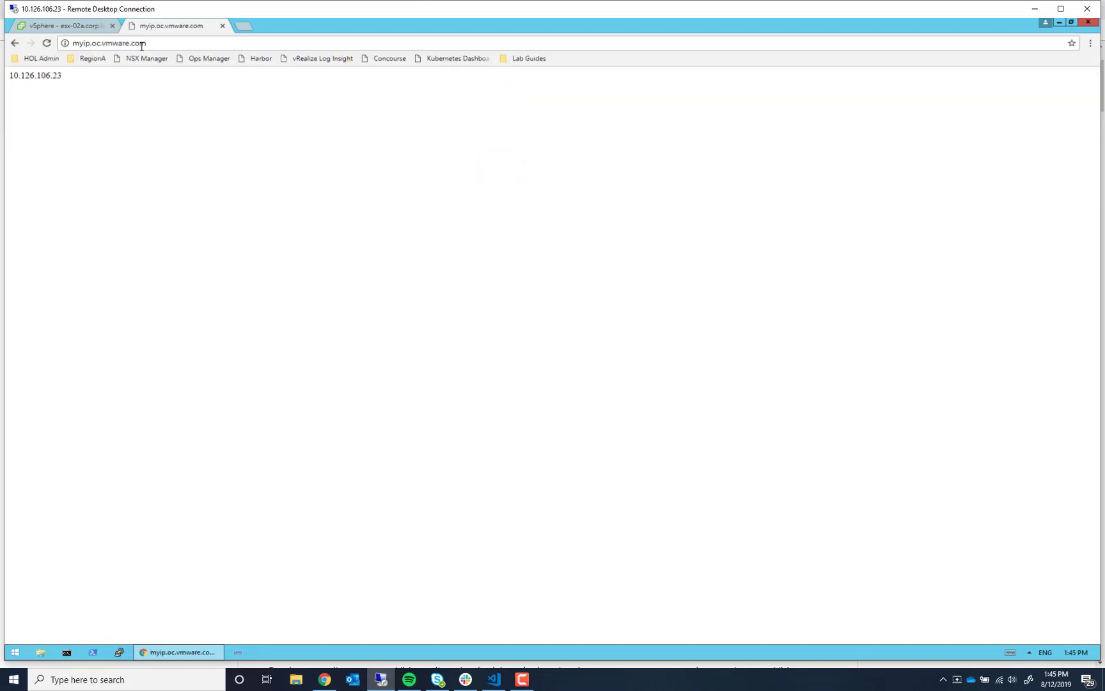
click(222, 25)
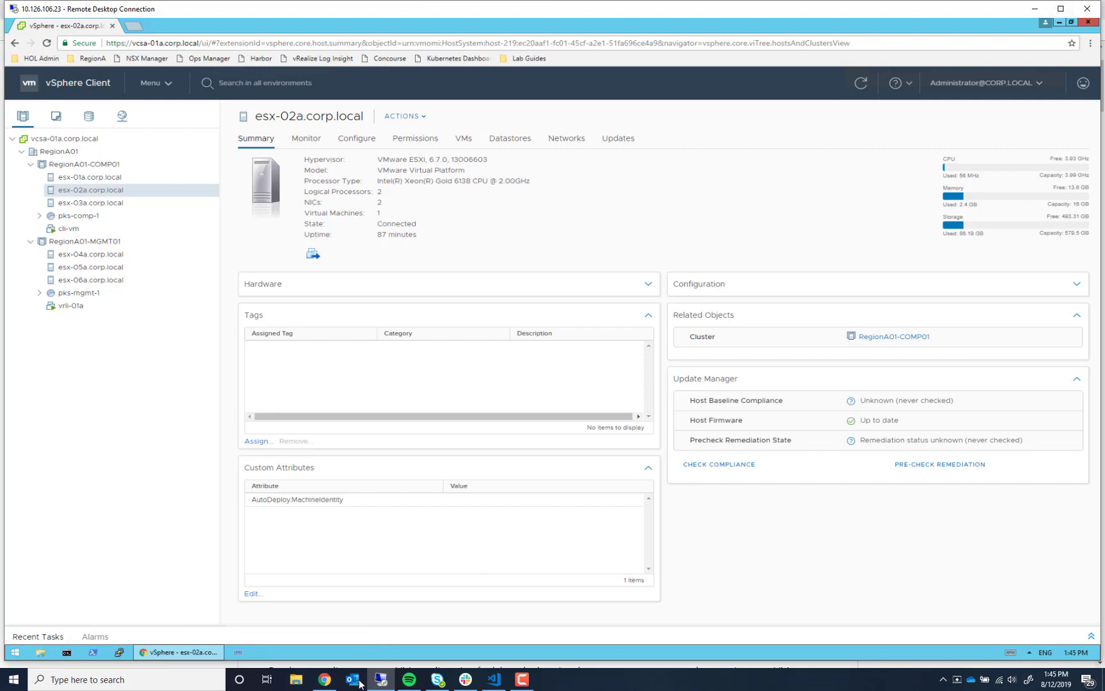
click(324, 679)
- Scroll the GitHub readme, then drag the local Chrome window off to the right
scroll(280, 398, down, 3)
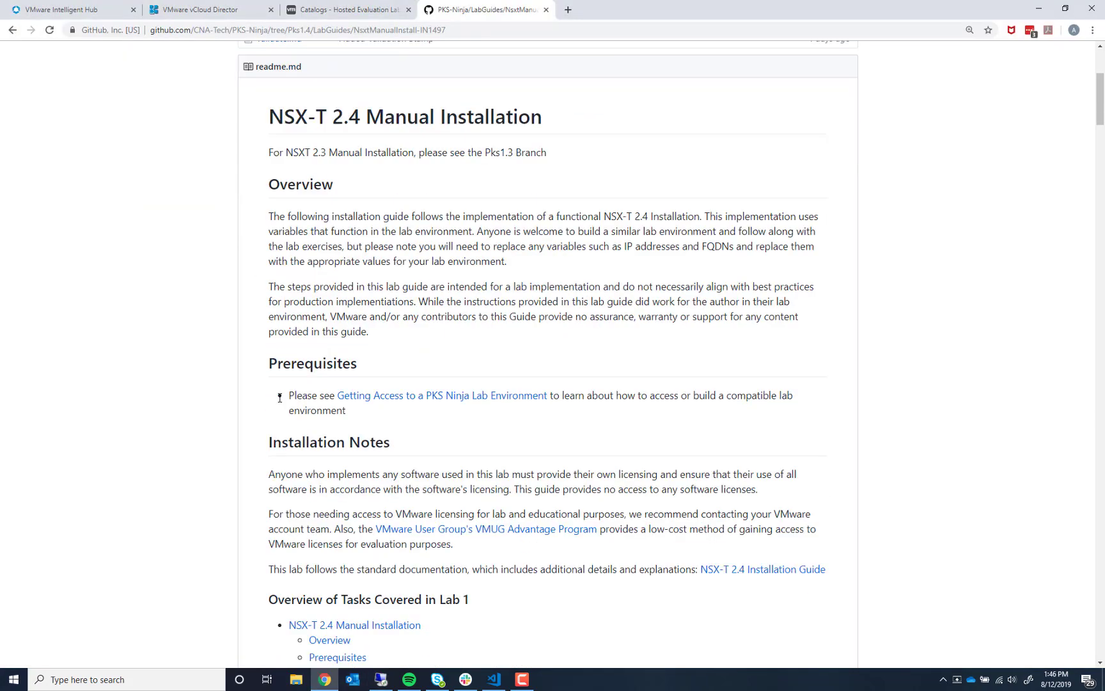
scroll(281, 399, down, 4)
scroll(277, 404, up, 8)
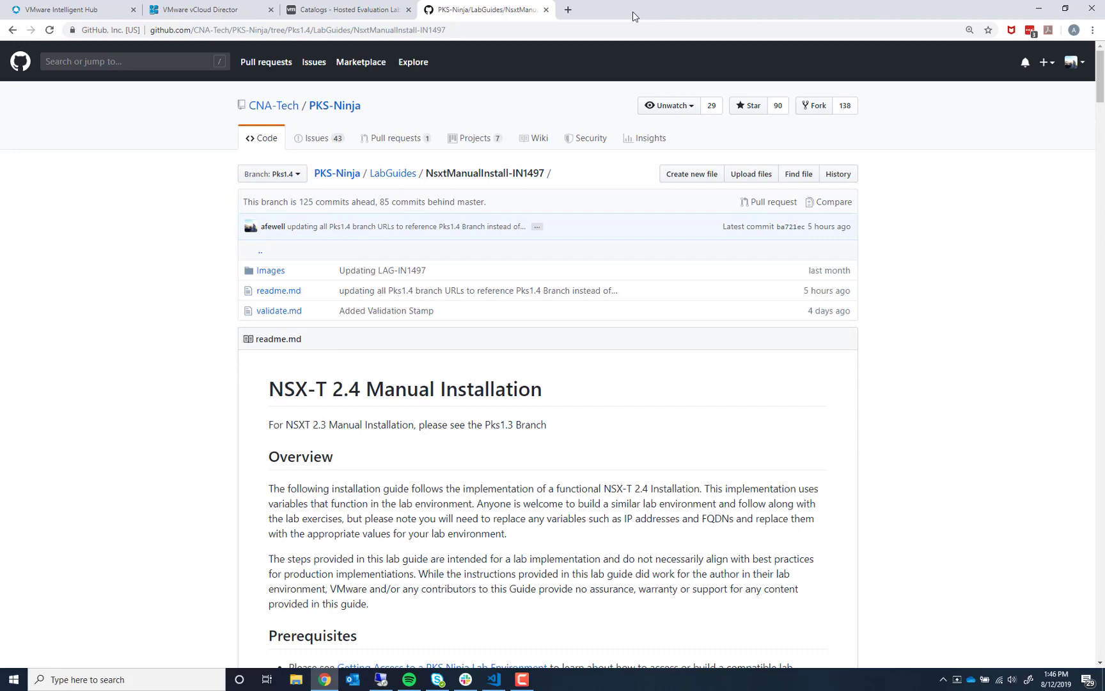
drag(646, 19, 1098, 49)
drag(793, 51, 1104, 1)
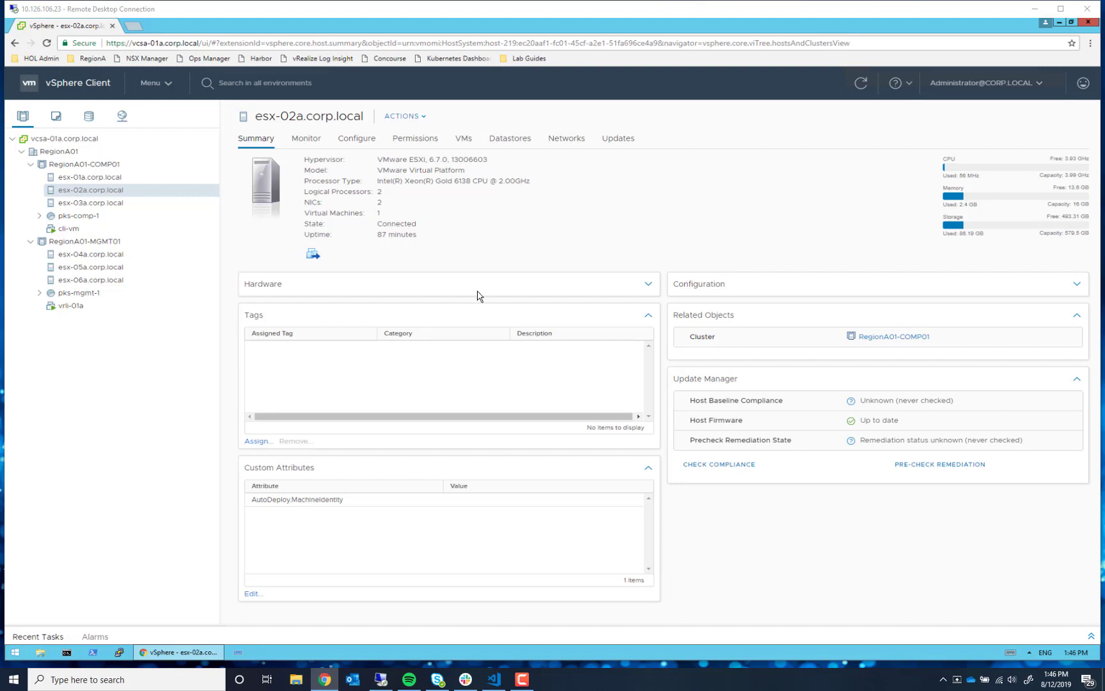
- Maximize the Remote Desktop session and expand pks-comp-1 and pks-mgmt-1 in Hosts and Clusters
click(1060, 9)
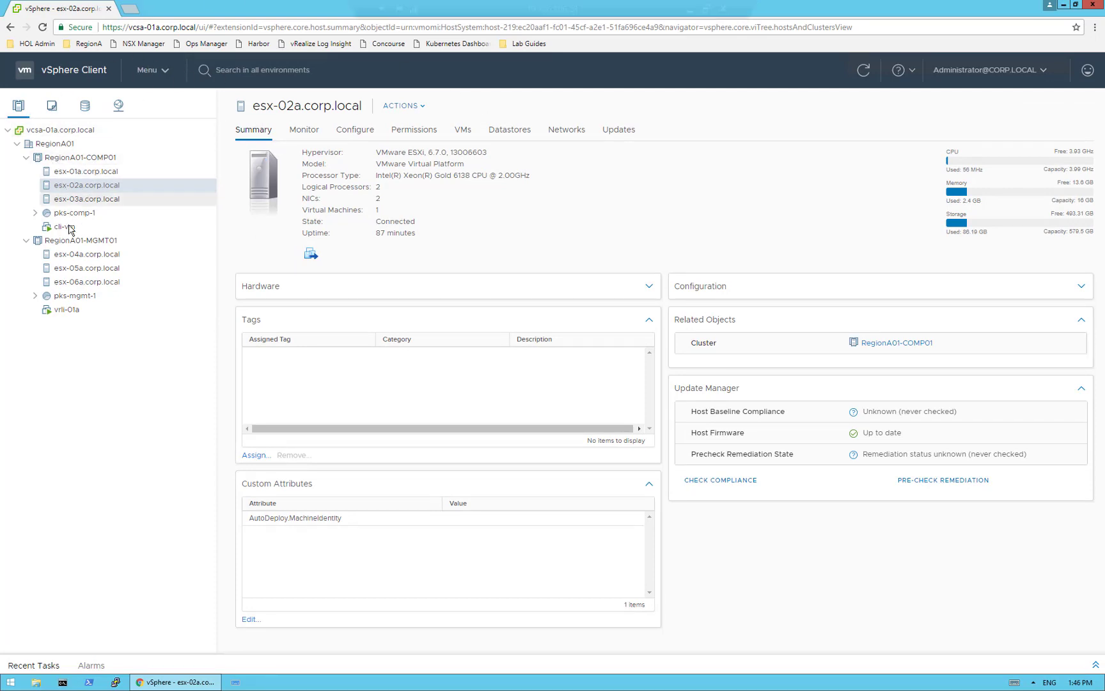
click(36, 212)
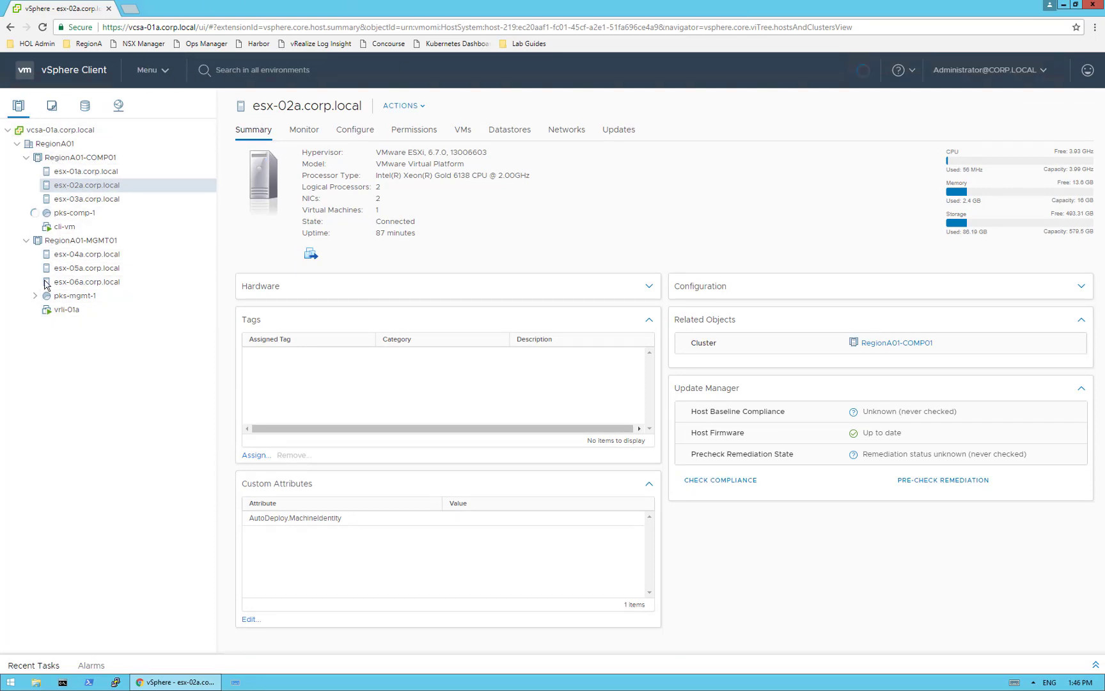
click(36, 297)
- Deploy an OVF template to RegionA01-MGMT01 from E:\Downloads\nsx-unified-appliance-2.4.1.0.0.13716579.ova
right_click(82, 245)
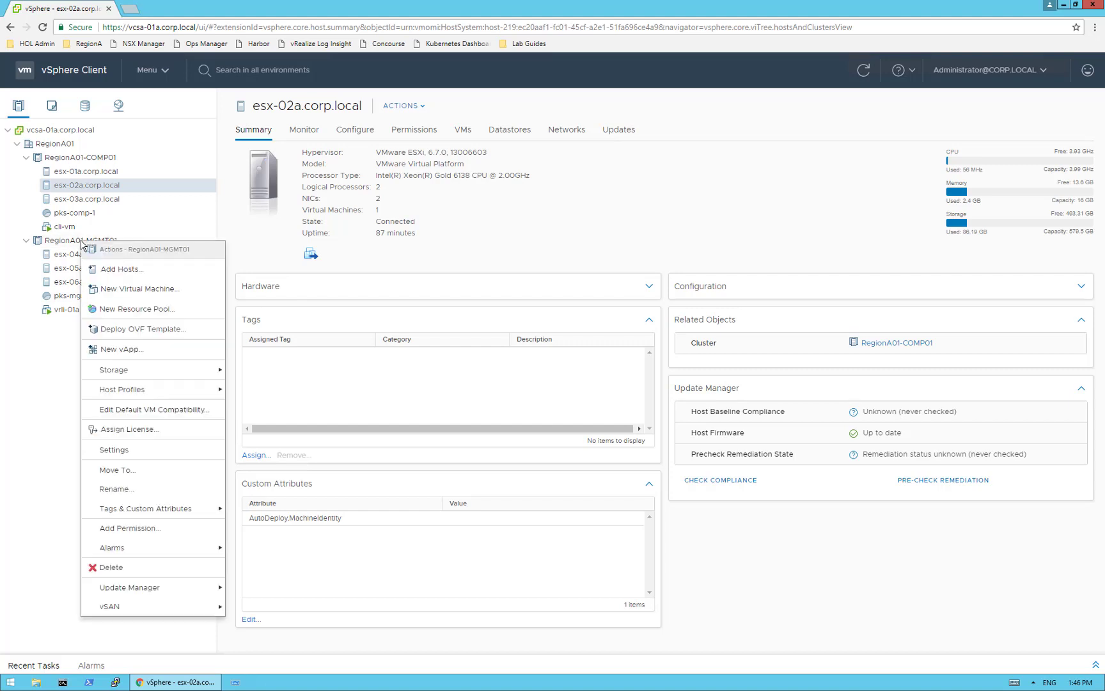
click(136, 330)
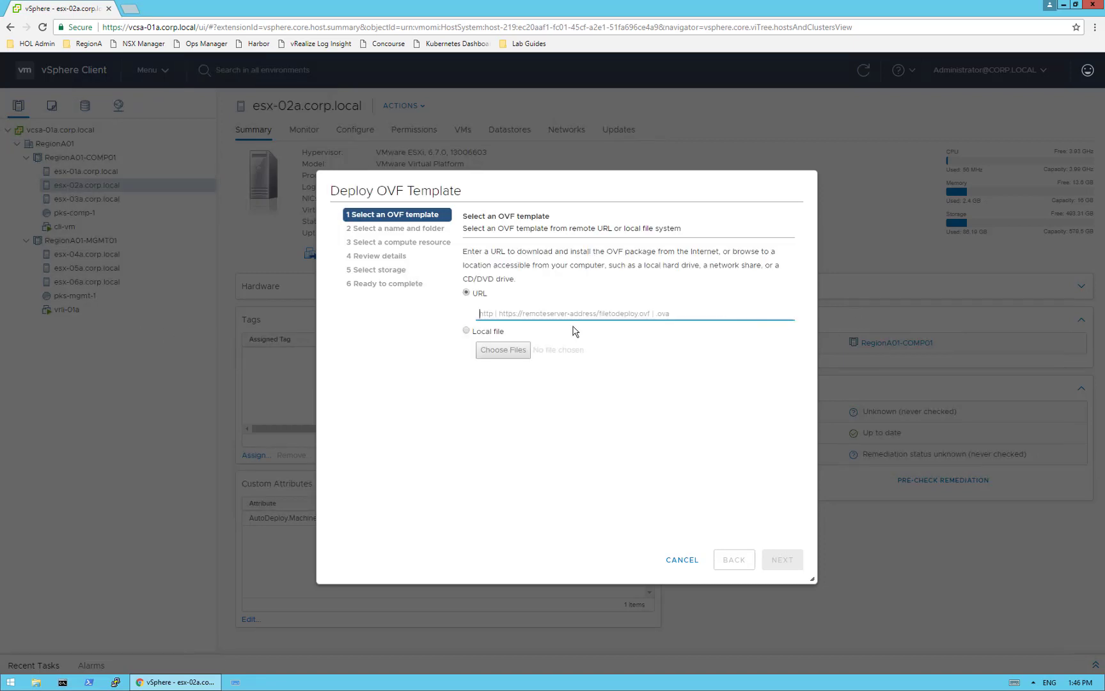
click(467, 331)
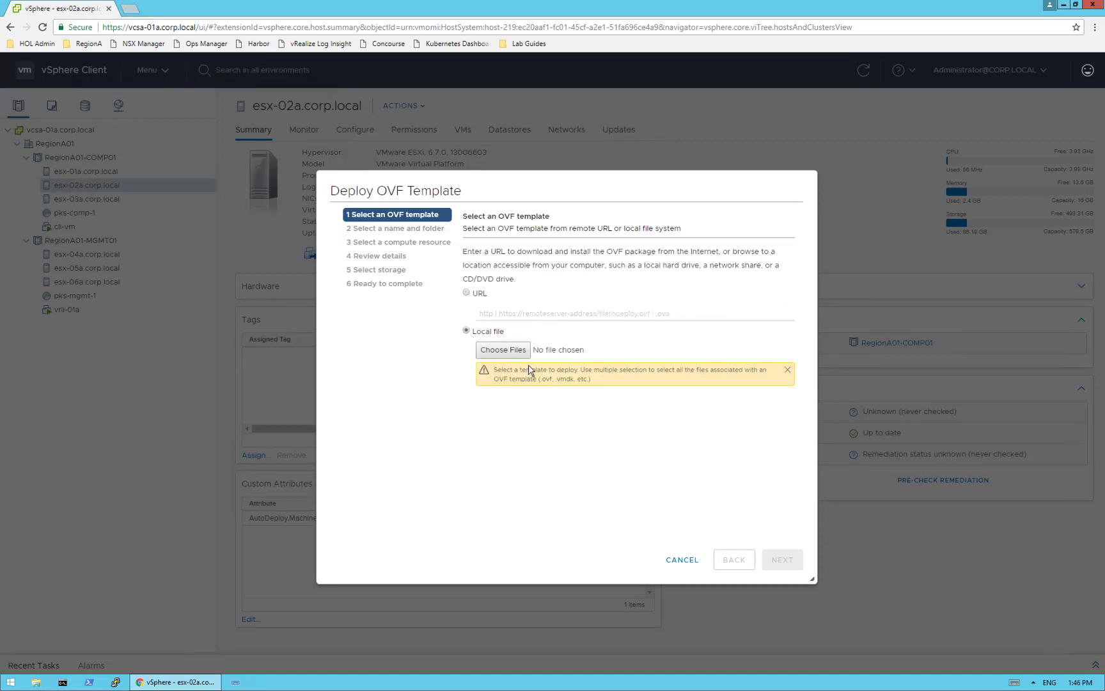
click(504, 351)
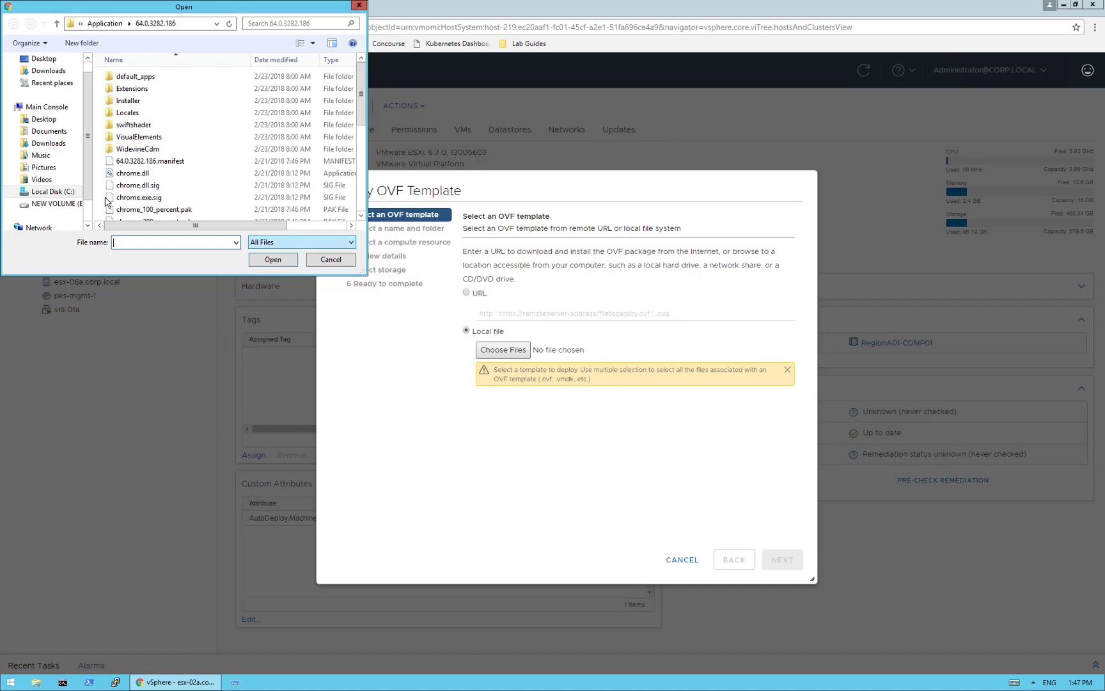
click(50, 206)
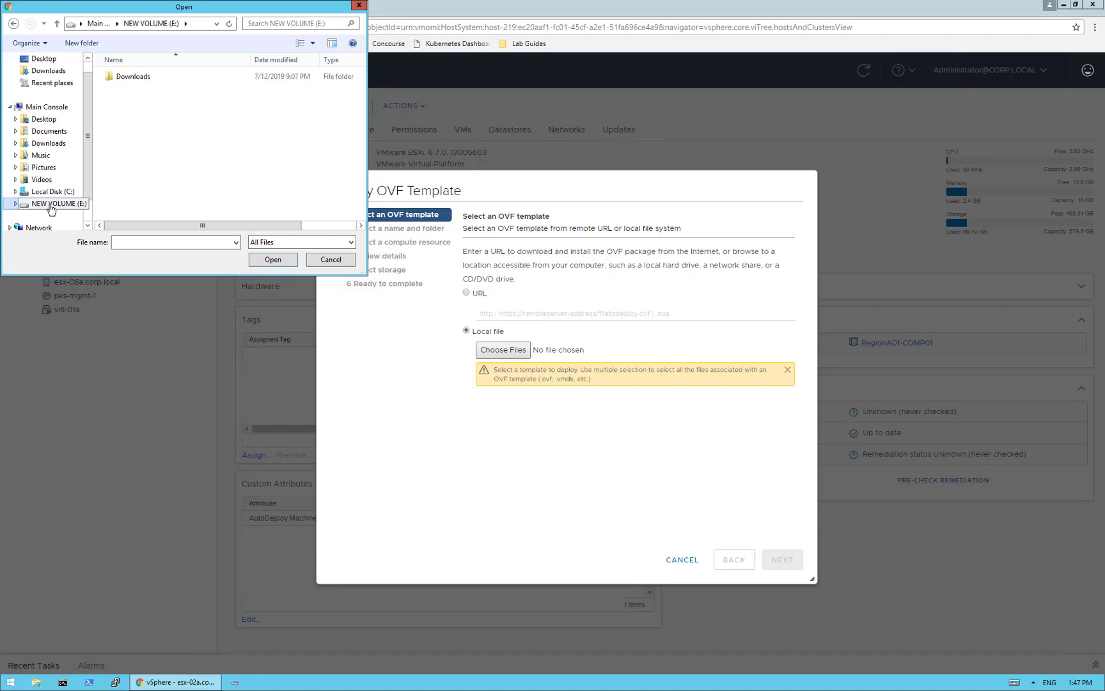
double_click(132, 77)
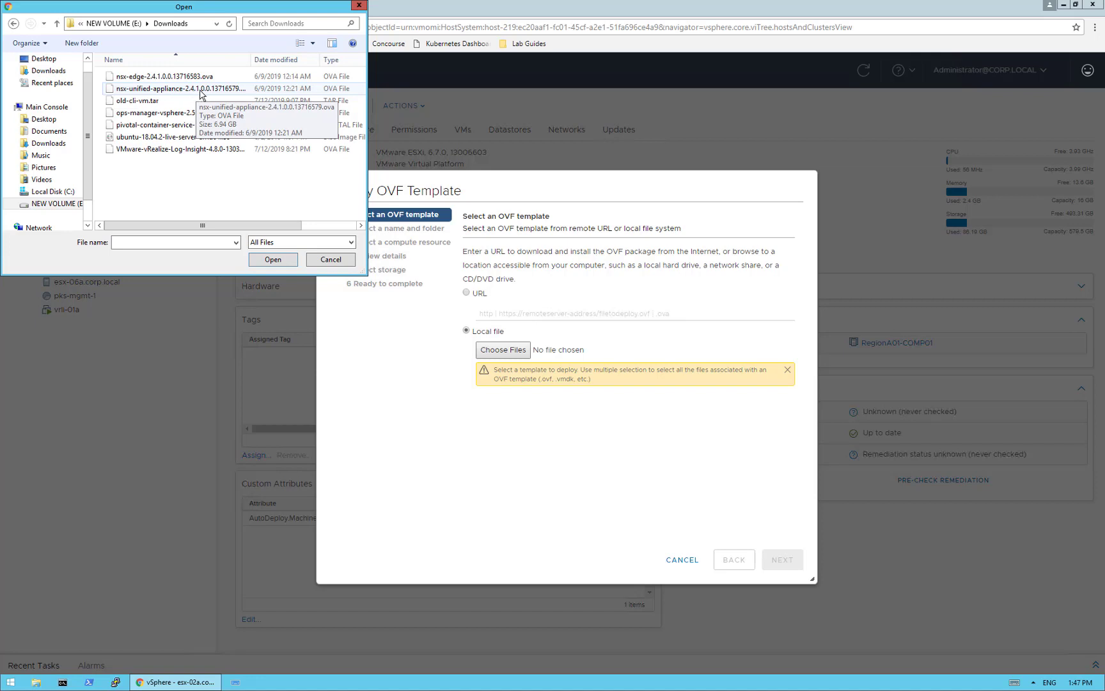
click(163, 92)
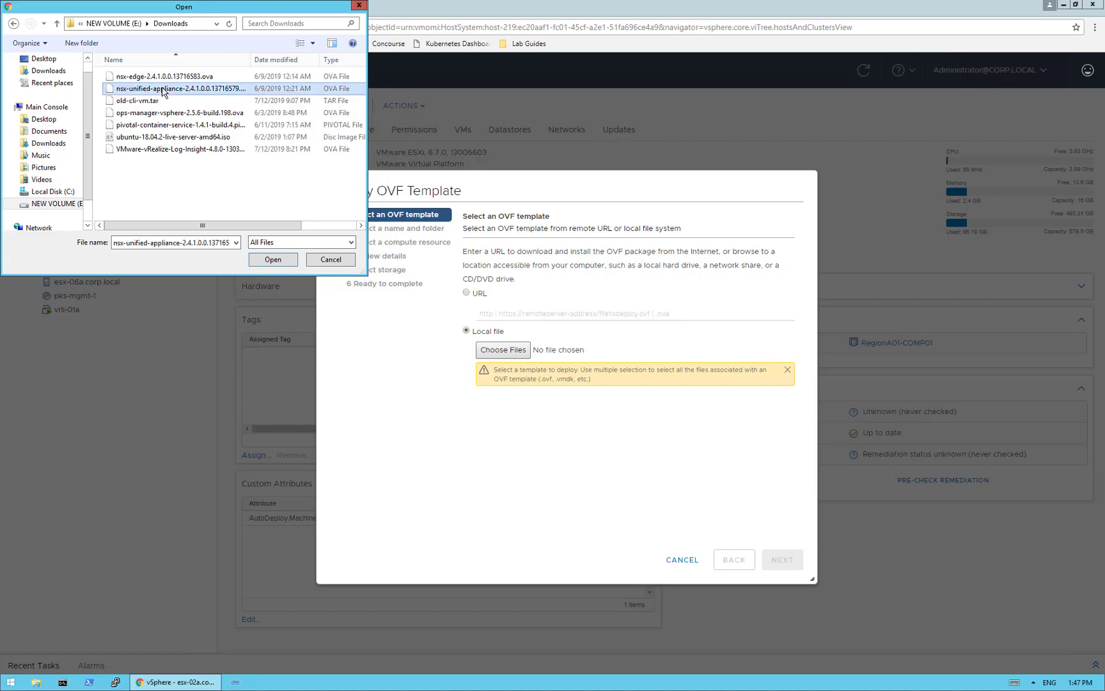
click(272, 260)
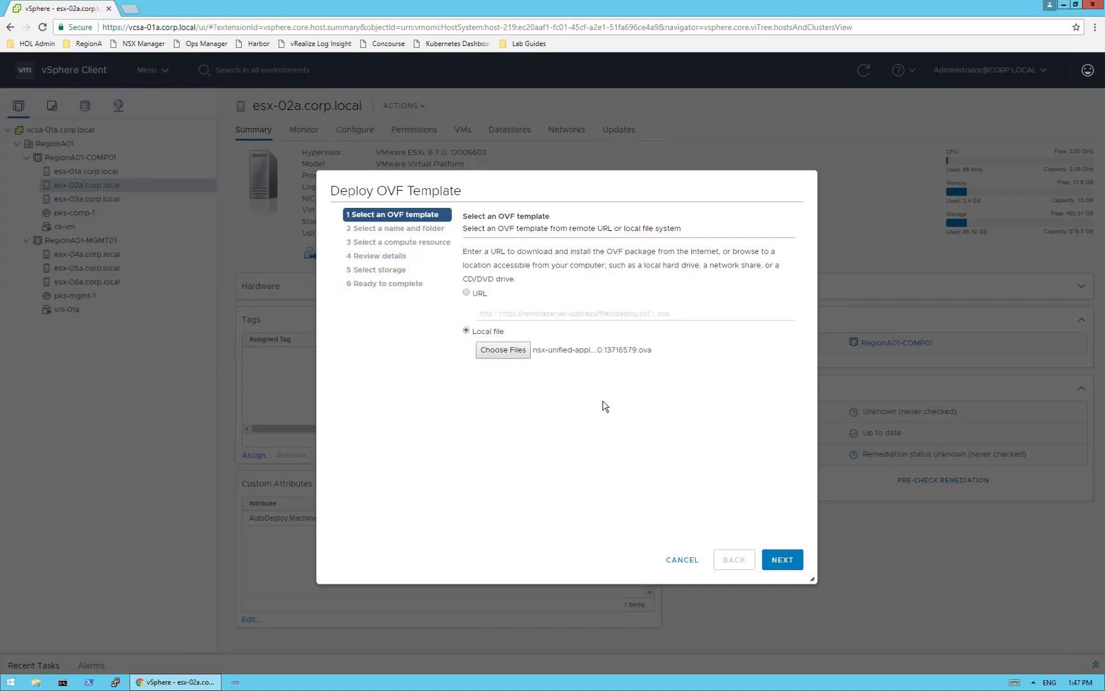
- Name the VM nsxmgr-01a, select the RegionA01-MGMT01 cluster, and scroll through Review details
click(782, 560)
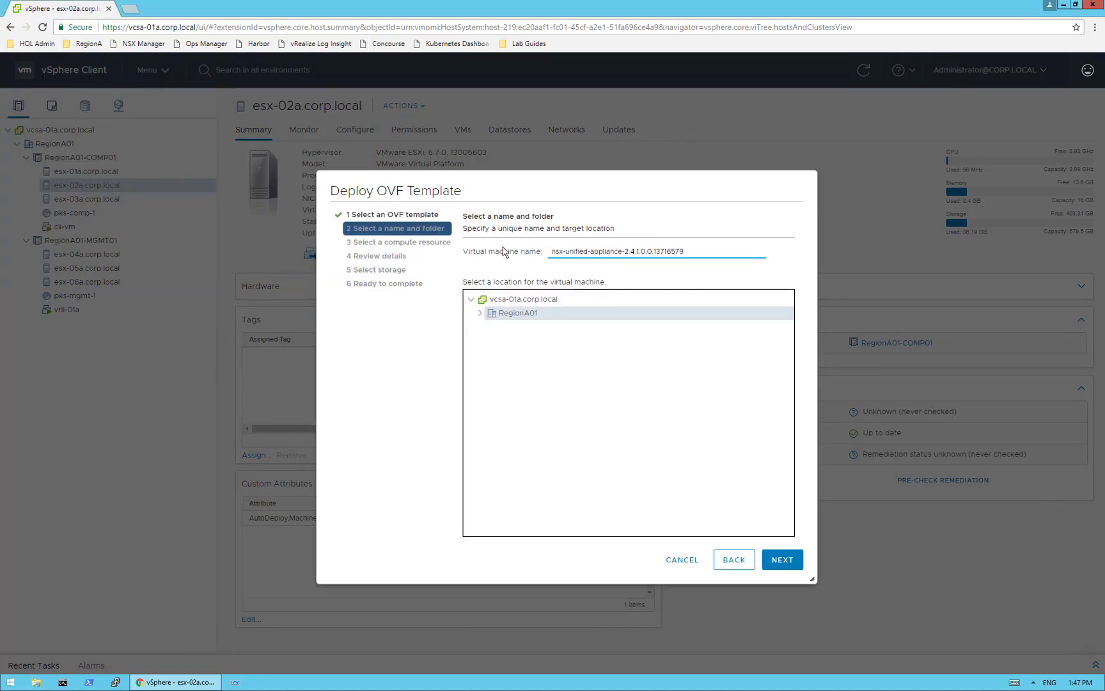
drag(681, 251, 550, 252)
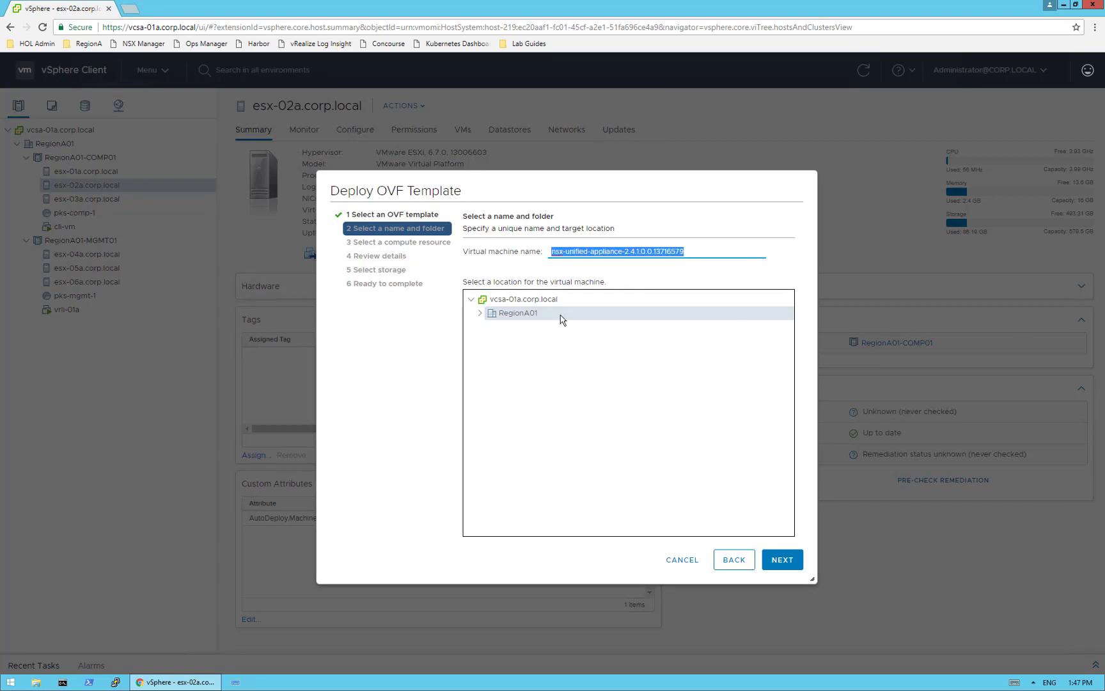
text(nsxmg)
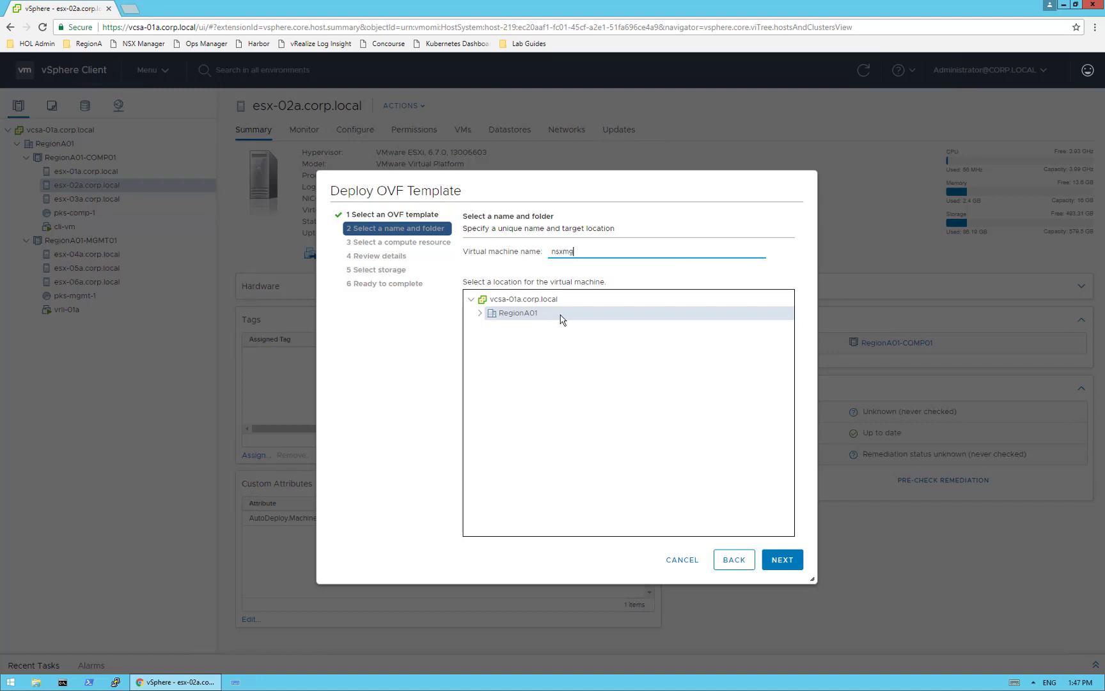
text(r-01a)
click(782, 560)
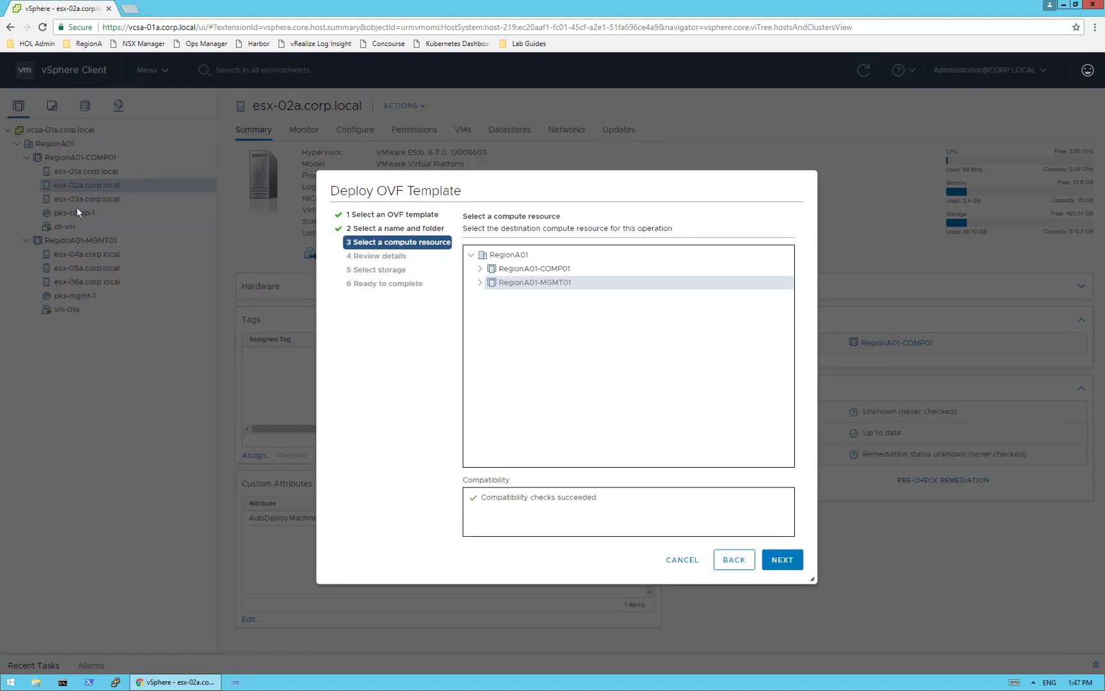
click(780, 558)
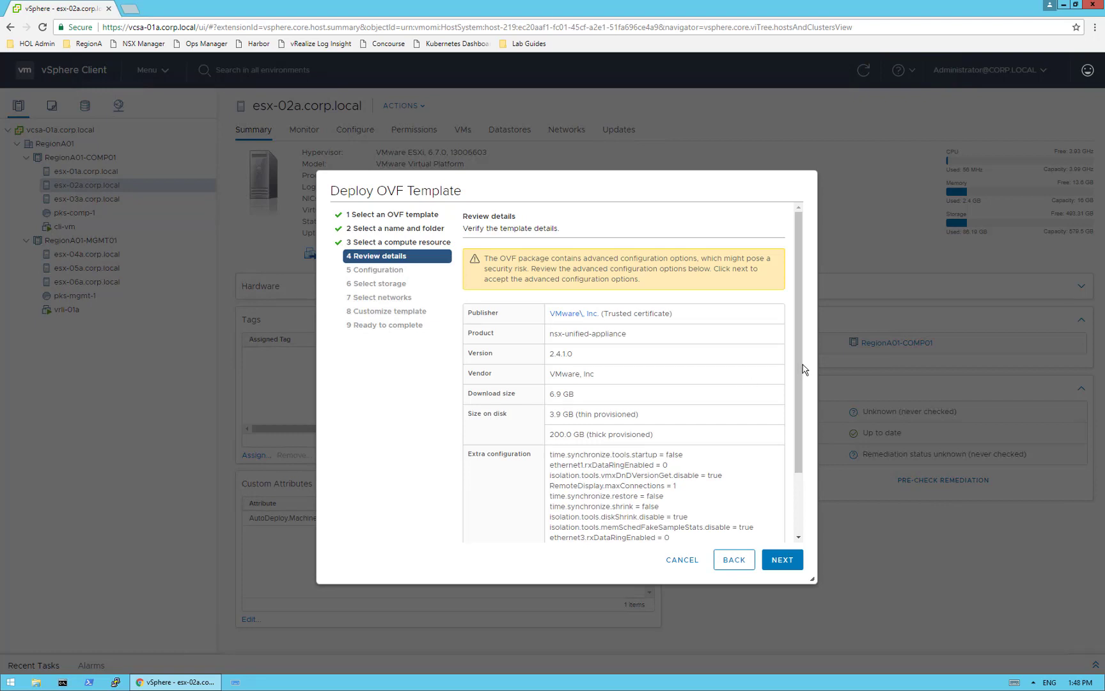
drag(800, 380, 802, 469)
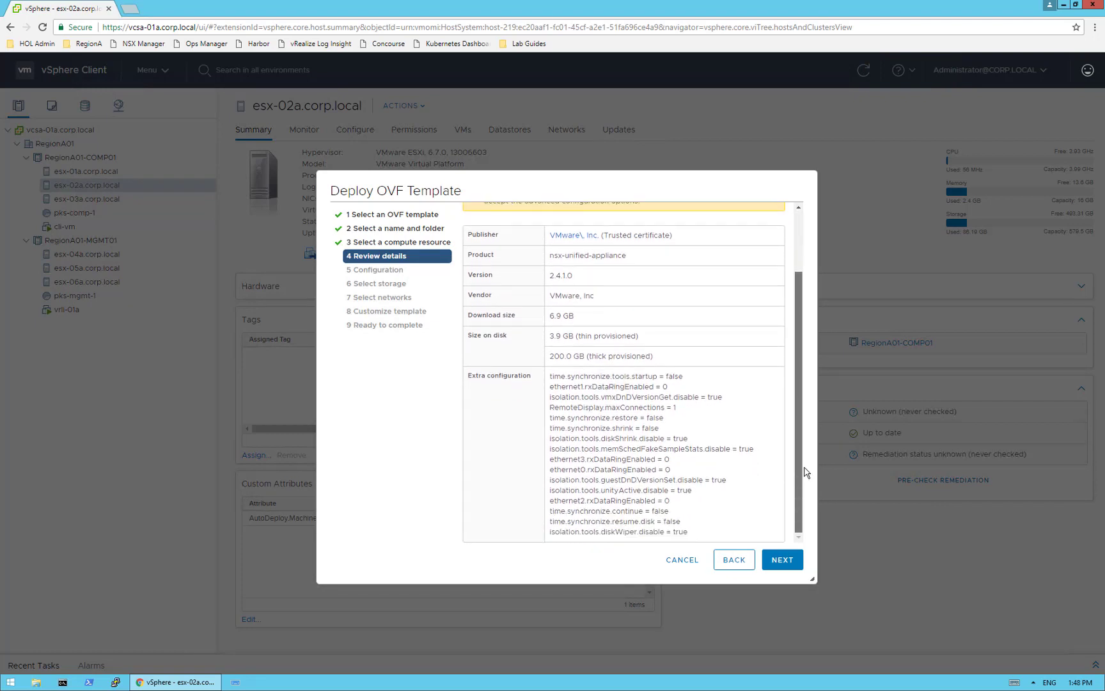
- Choose the Small deployment size
click(776, 567)
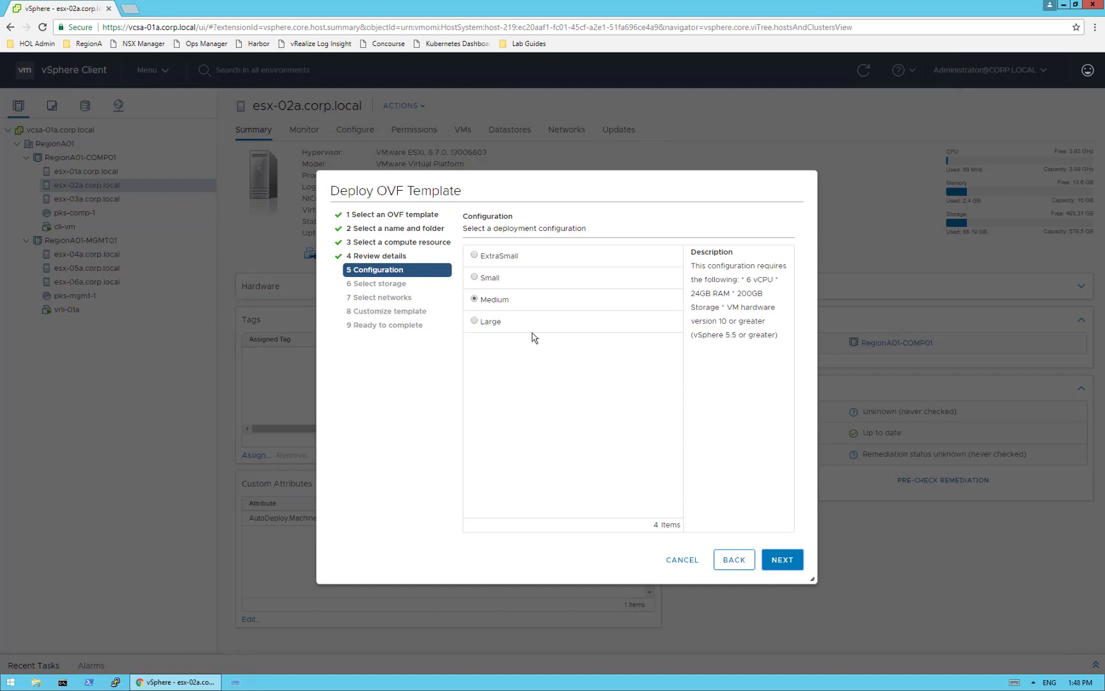
click(477, 279)
click(781, 561)
- Store the VM thin-provisioned on the RegionA01-ISCSI02-COMP01 datastore
click(781, 561)
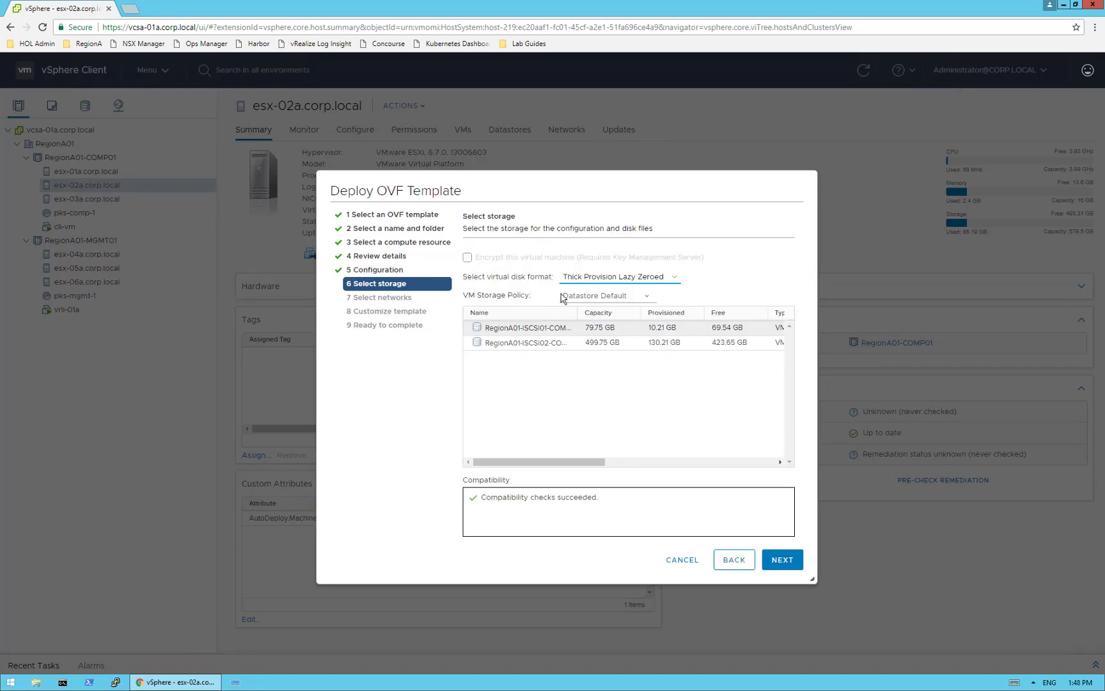
click(616, 279)
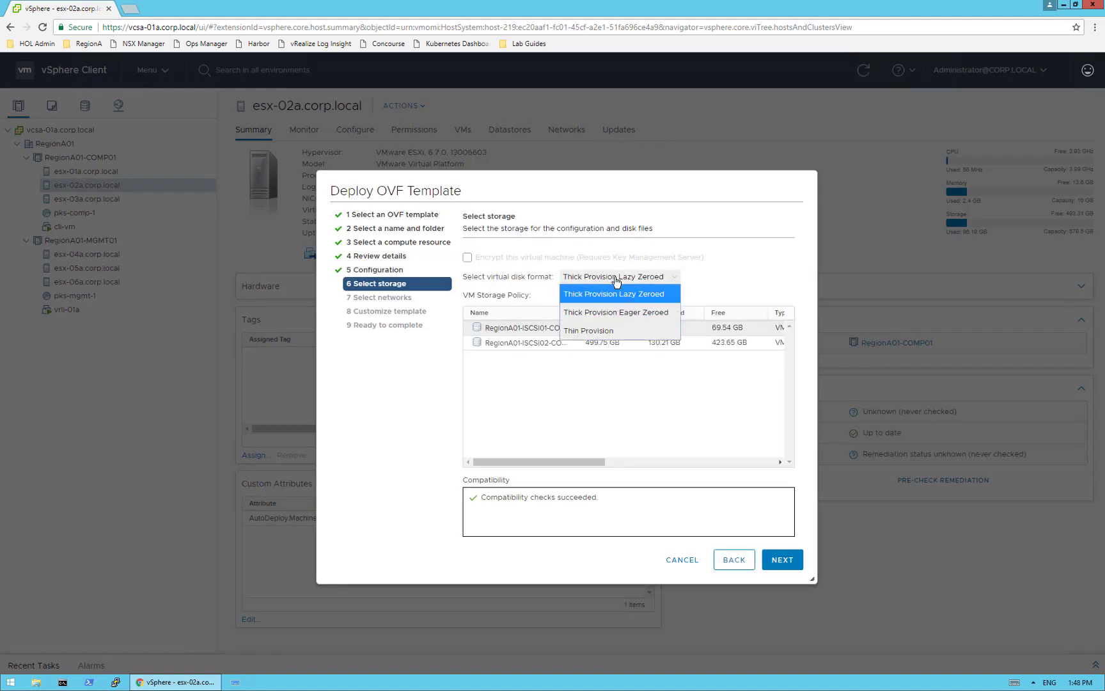
click(611, 336)
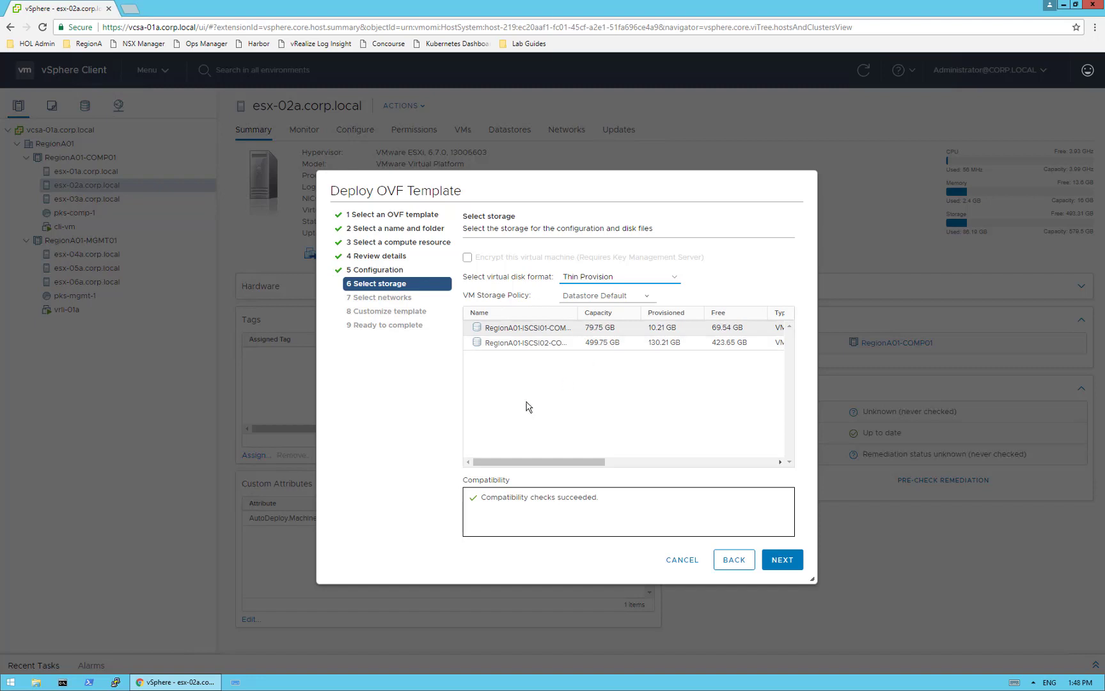
click(557, 346)
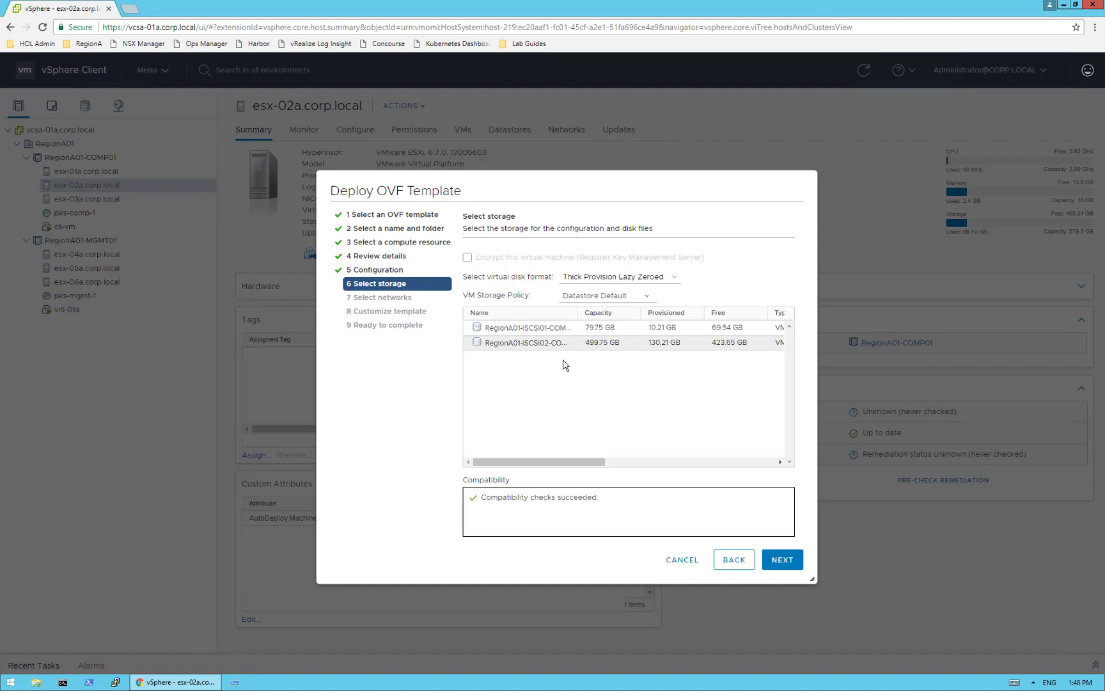
click(528, 330)
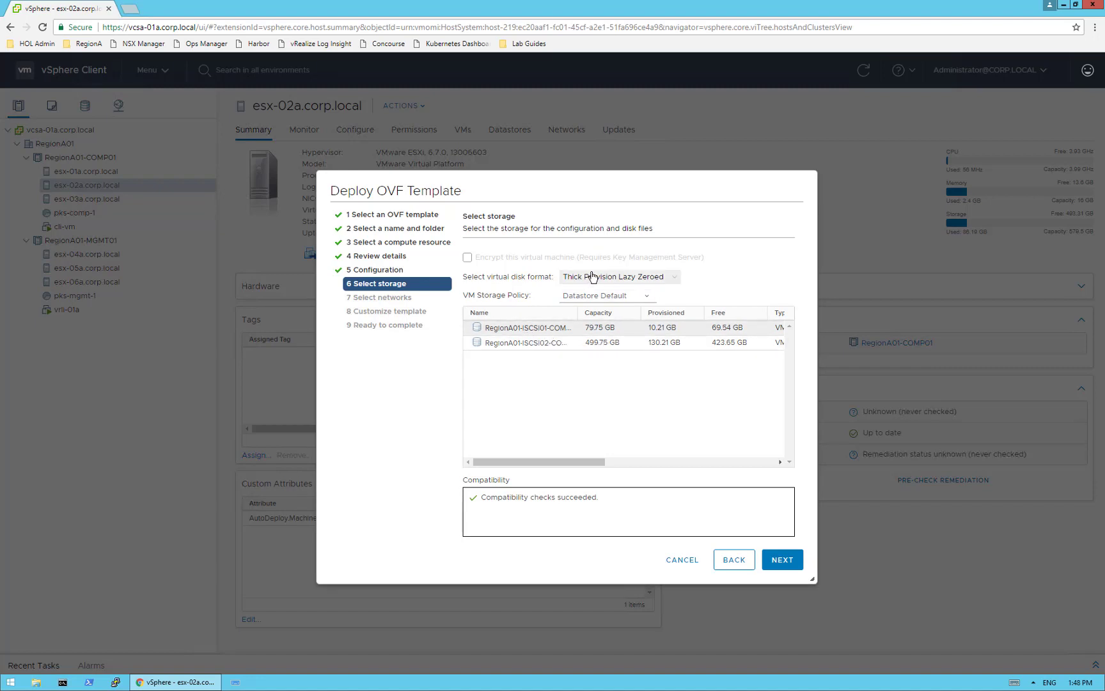
click(519, 348)
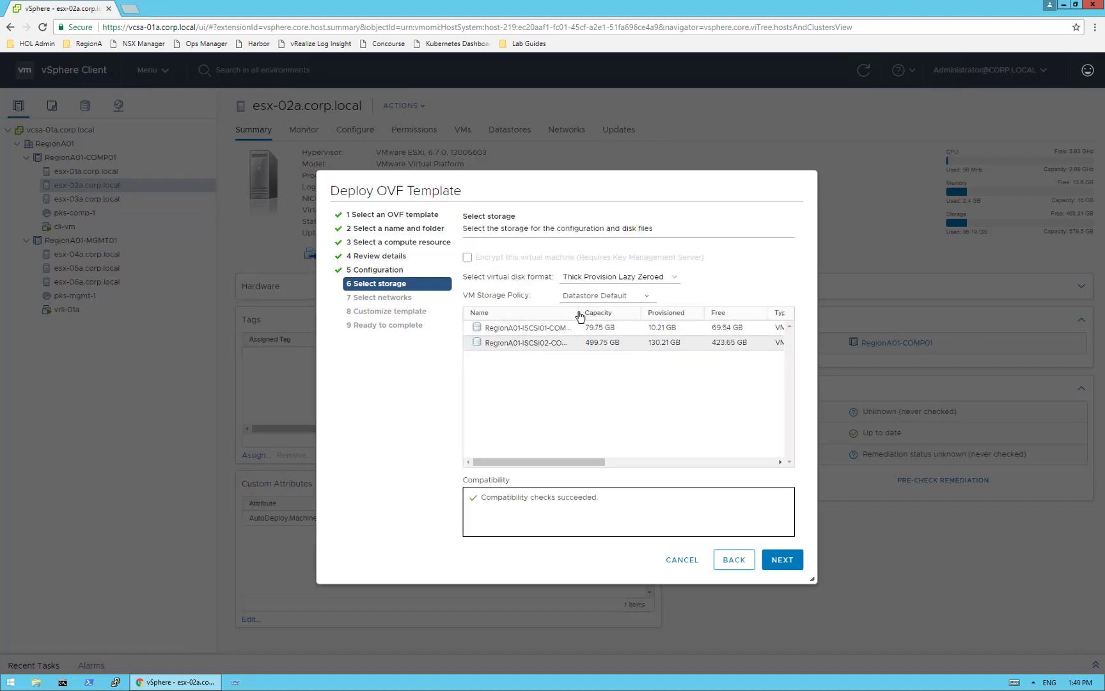
drag(578, 312, 627, 315)
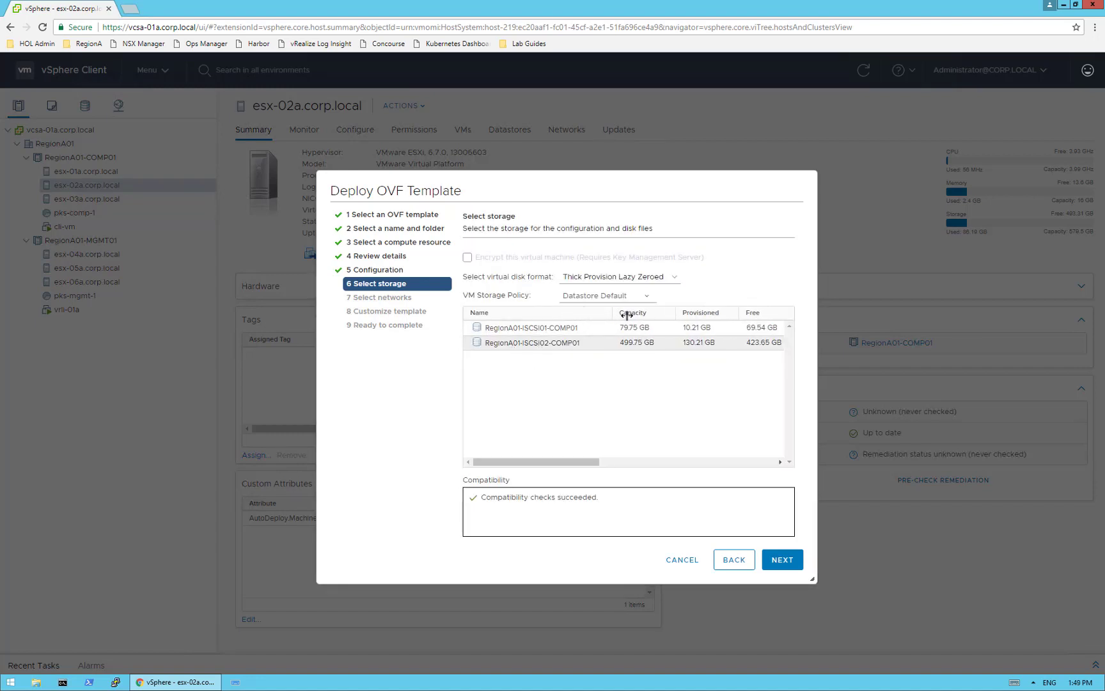
click(603, 279)
click(598, 334)
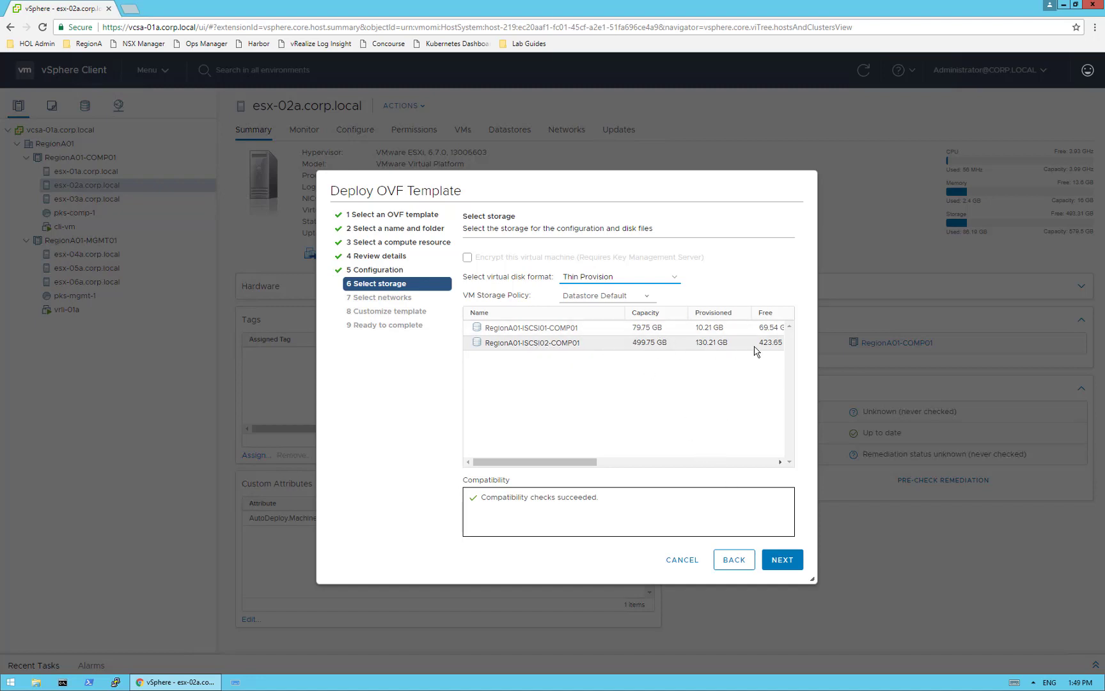
click(782, 561)
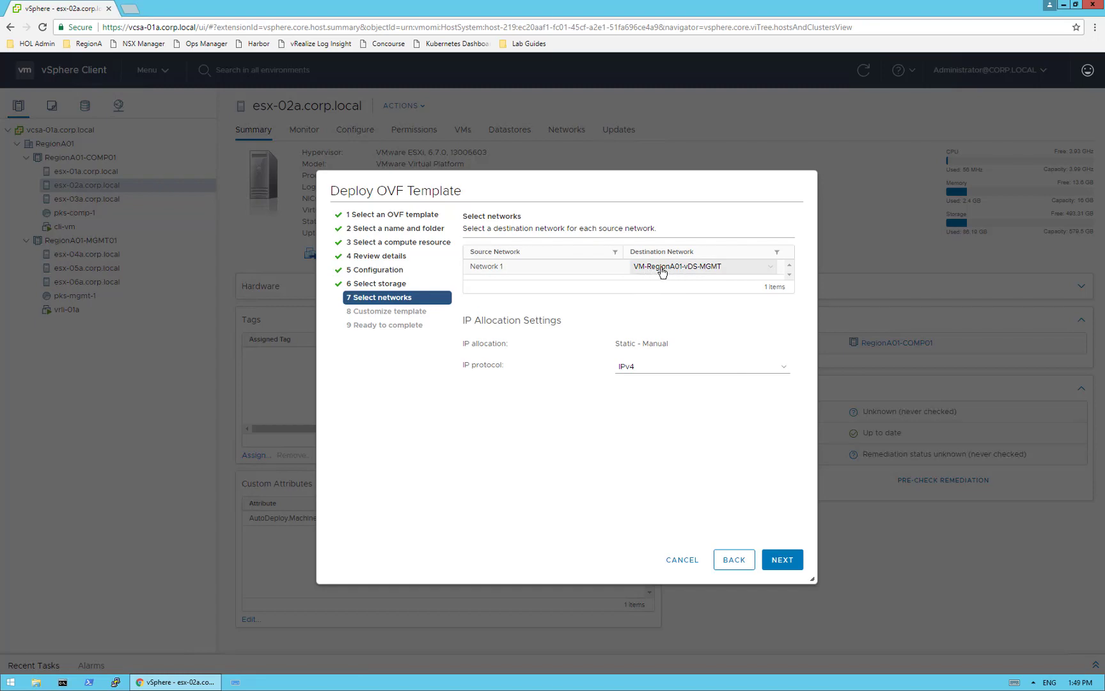
- Map Network 1 to VM-RegionA01-vDS-MGMT and continue to Customize template
click(717, 271)
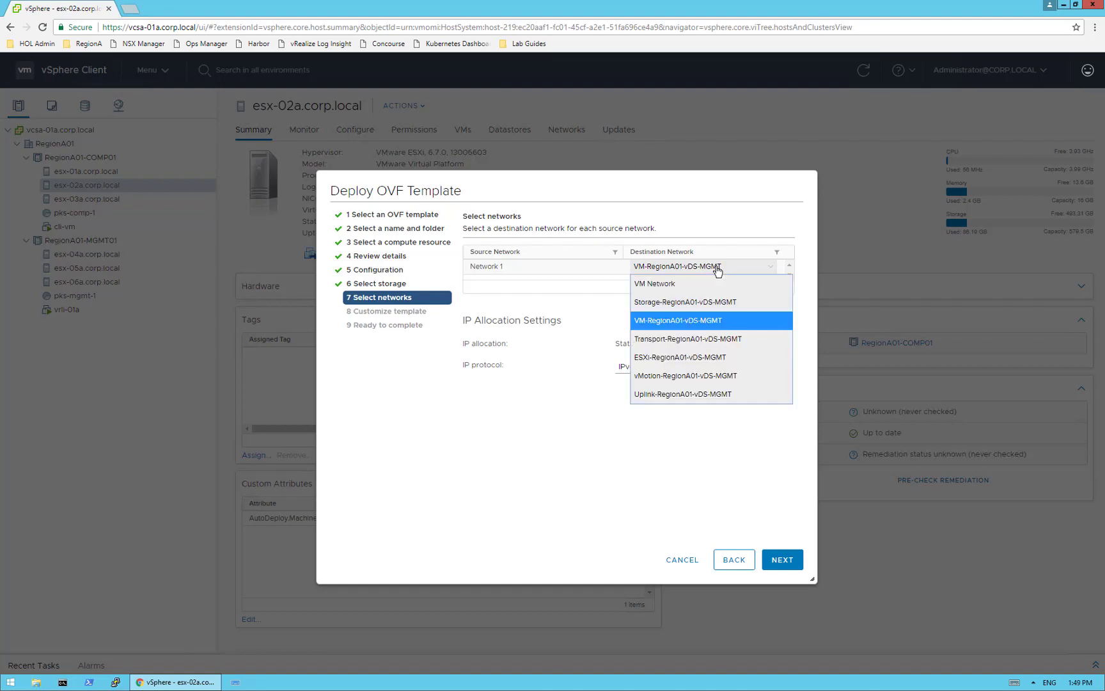
click(674, 323)
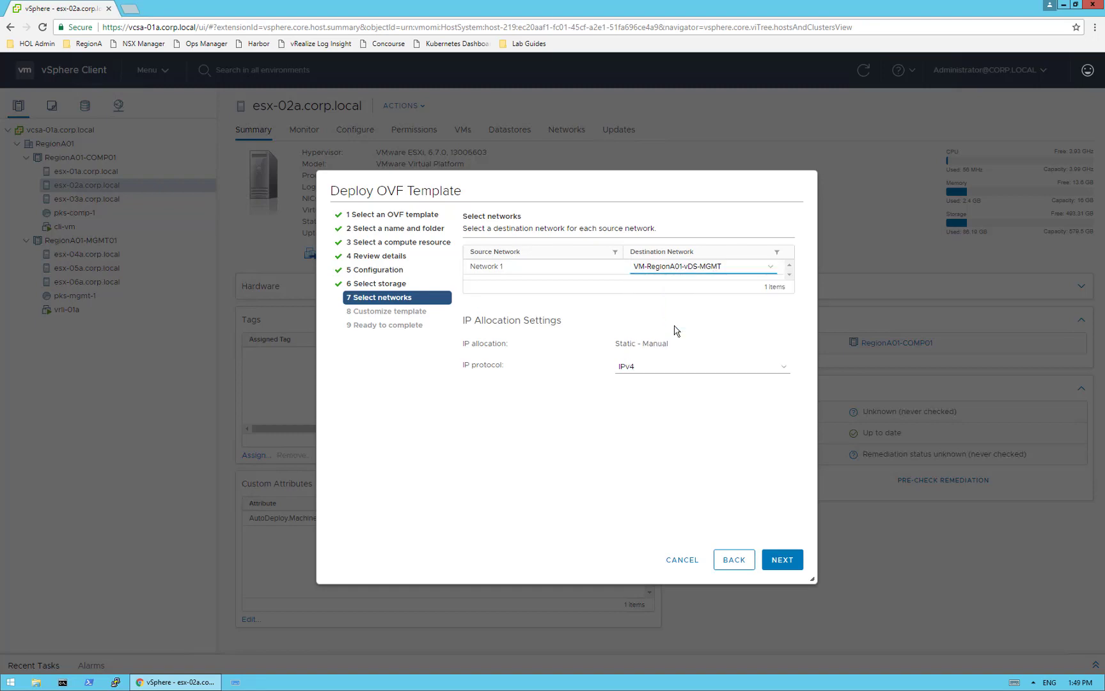
click(780, 566)
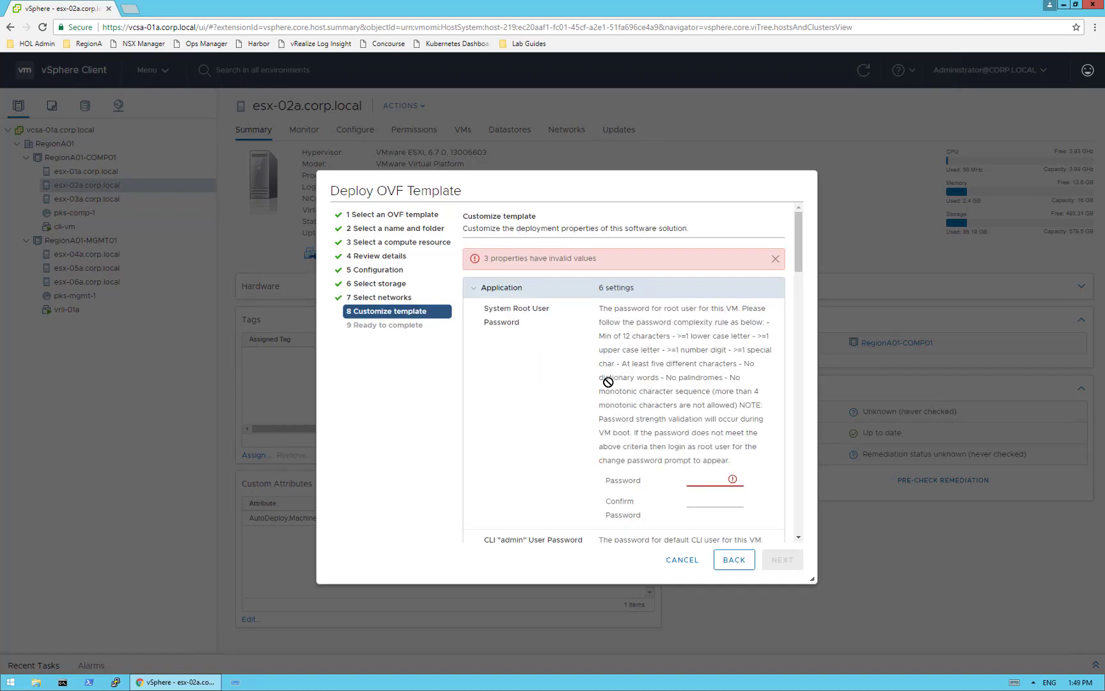
- Switch over to the GitHub lab guide in Chrome
scroll(690, 339, down, 1)
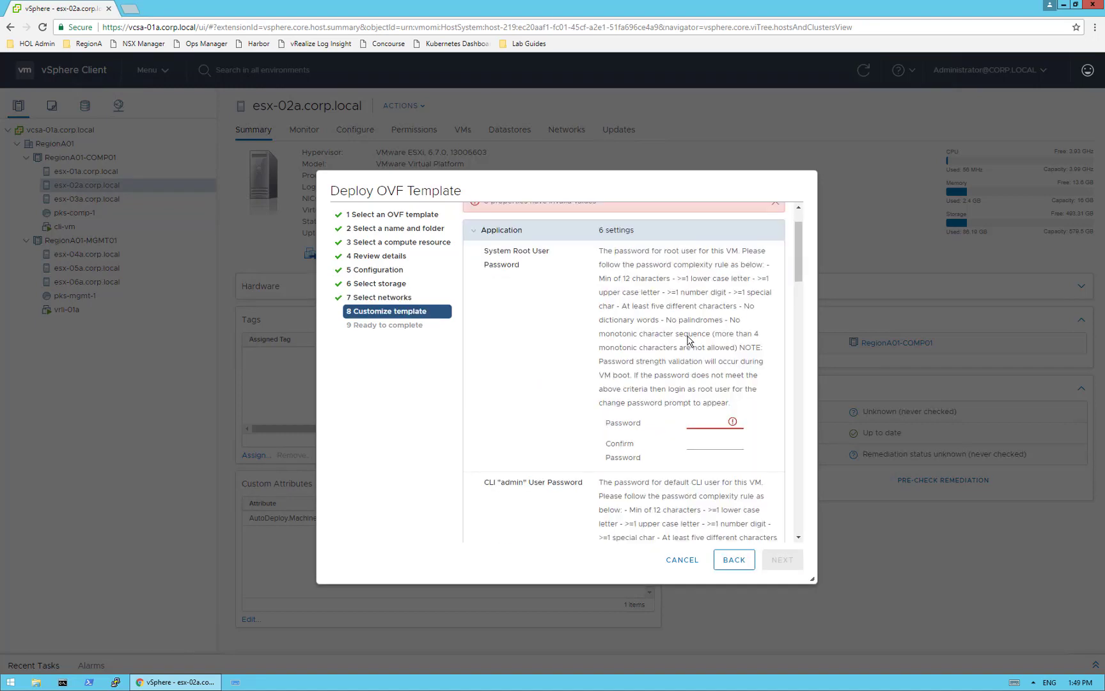
scroll(689, 339, up, 1)
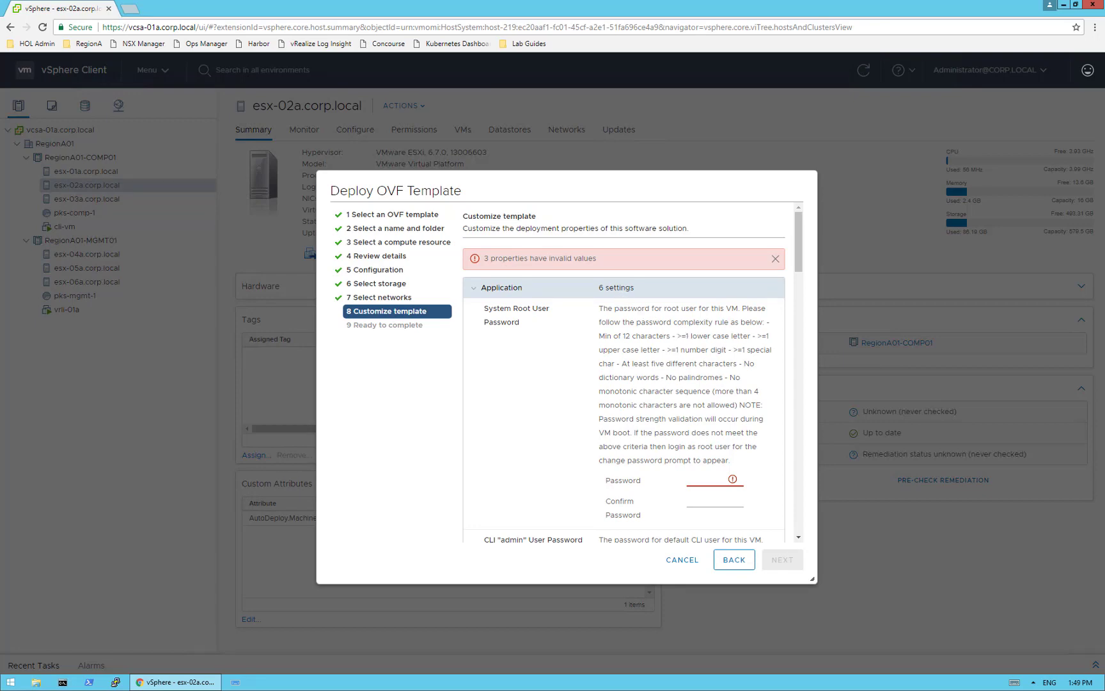
key(alt+Tab)
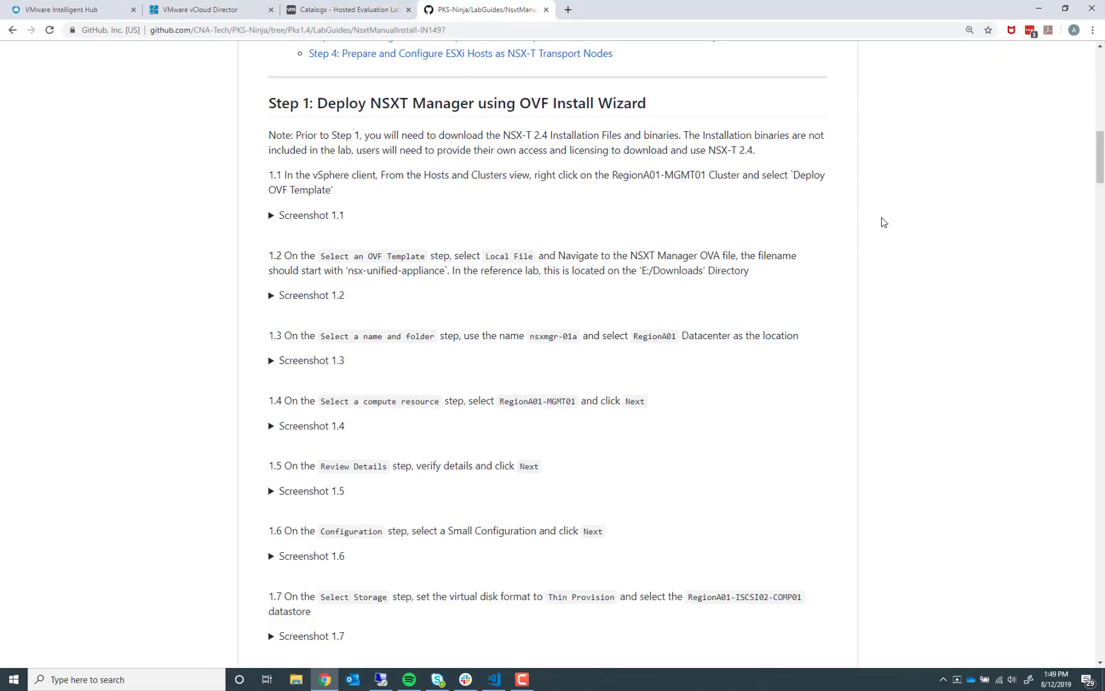
- Read the guide's step 1.9 Customize Template values, then restore Chrome to reveal vSphere
scroll(692, 286, down, 3)
scroll(691, 286, down, 8)
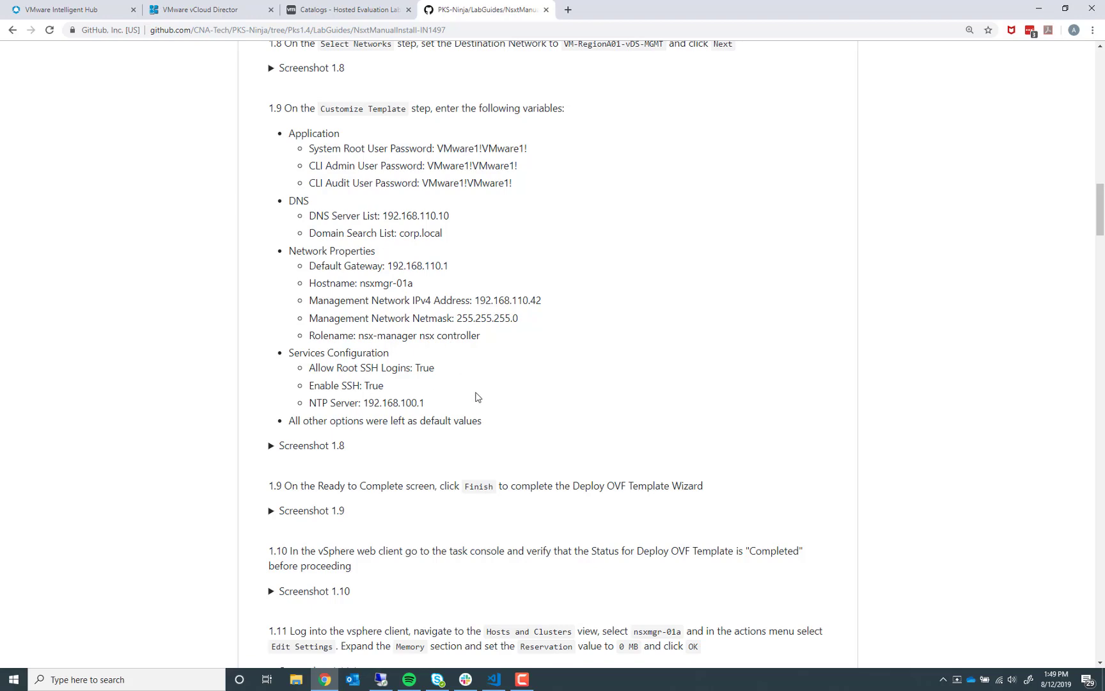
drag(639, 9, 1104, 5)
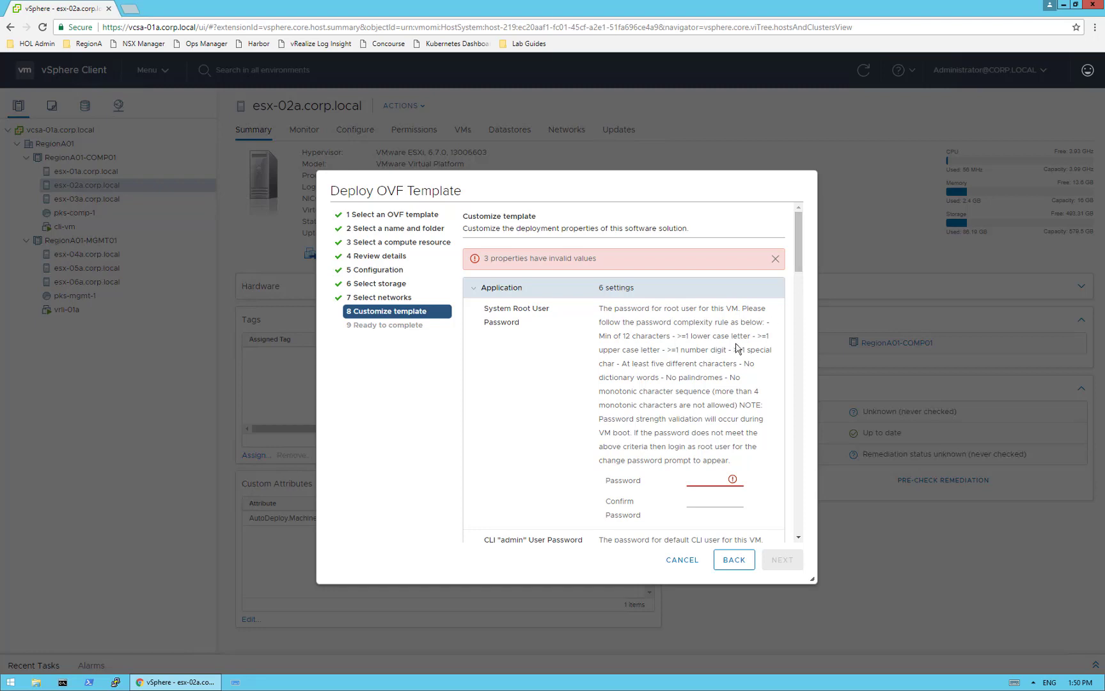
- Paste the root user password and its confirmation
scroll(783, 282, down, 4)
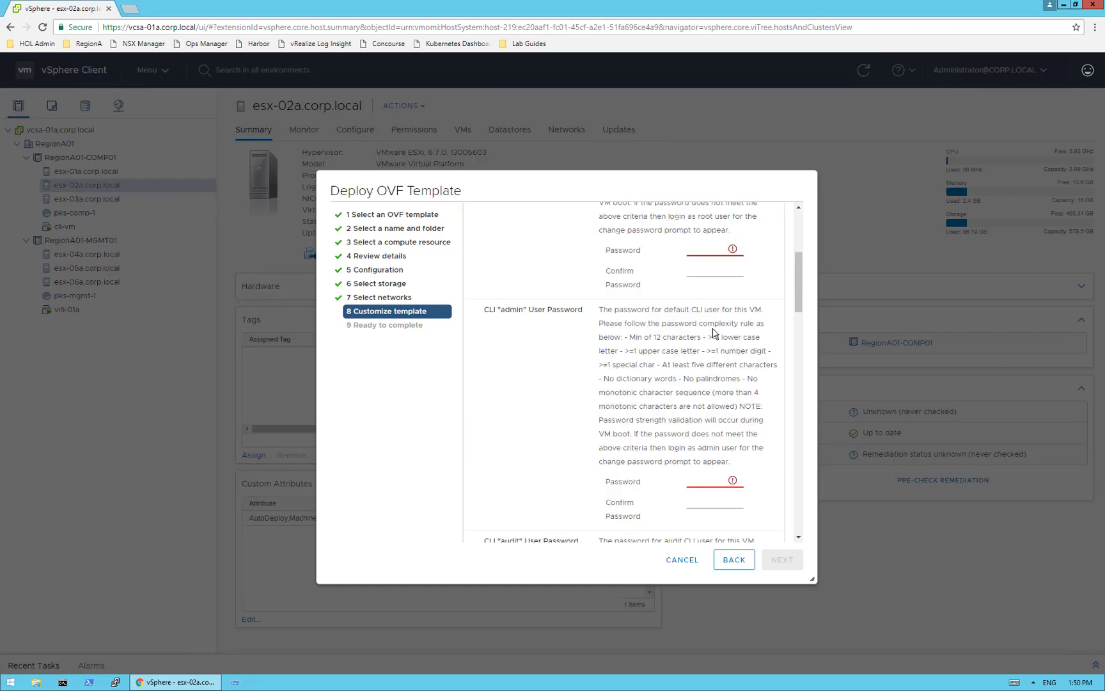
click(699, 251)
key(ctrl+v)
click(707, 271)
key(ctrl+v)
scroll(794, 245, up, 5)
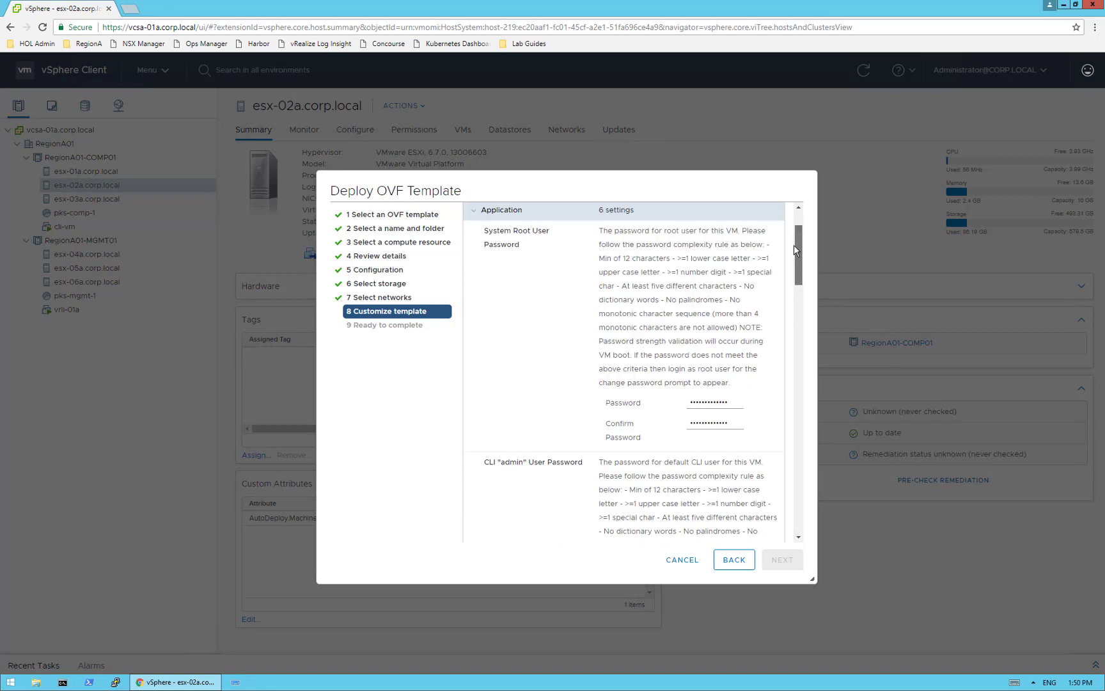
scroll(793, 301, down, 8)
scroll(793, 340, up, 1)
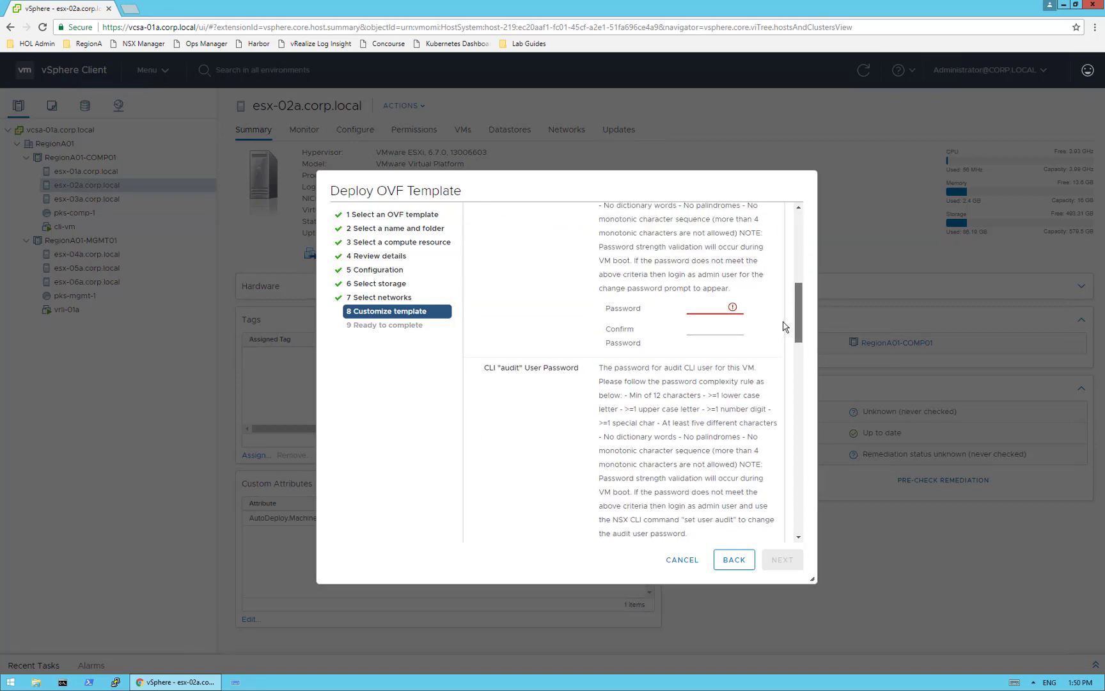
- Paste and confirm the admin and audit CLI user passwords
click(718, 308)
key(ctrl+v)
click(726, 331)
key(ctrl+v)
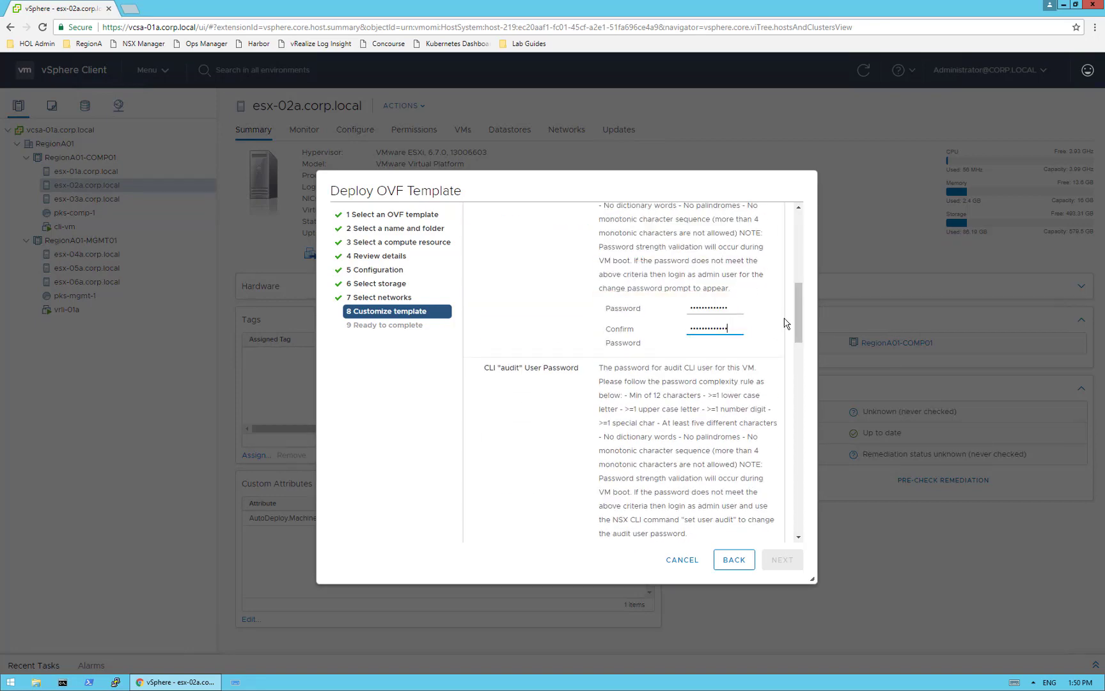
scroll(798, 346, down, 5)
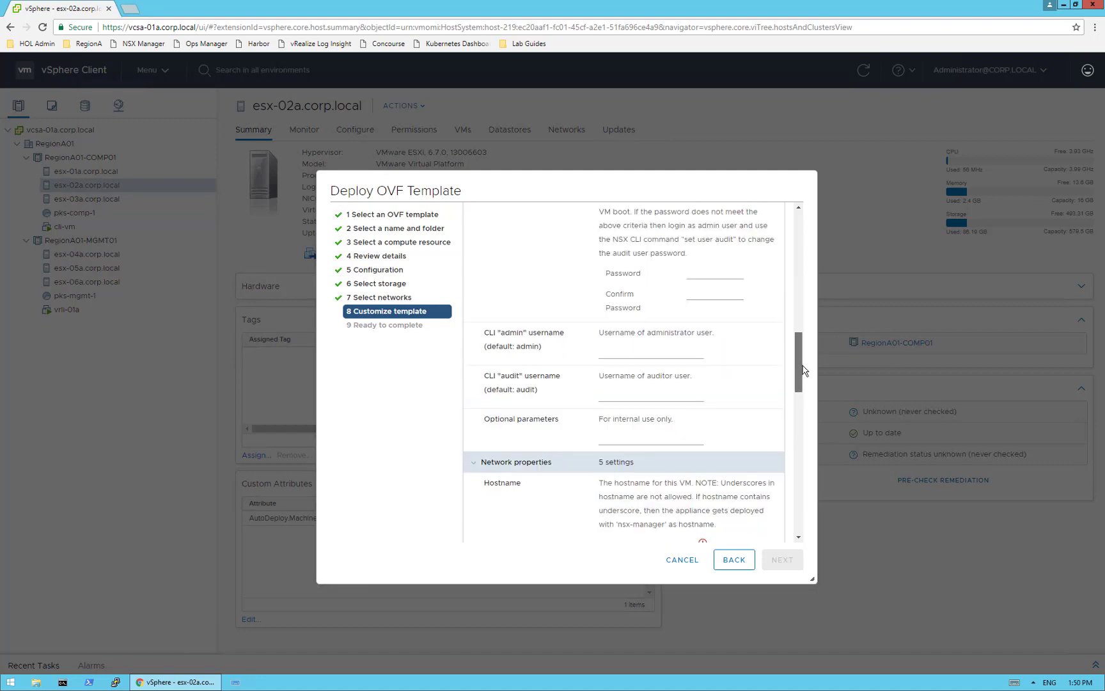
click(718, 301)
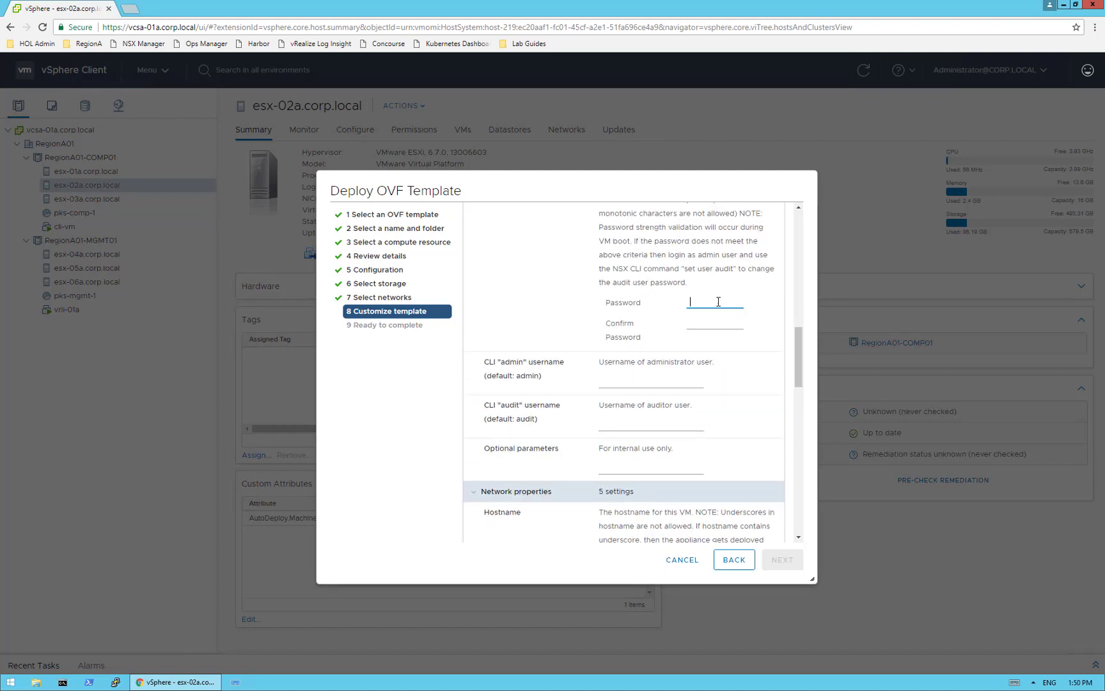
key(ctrl+v)
click(719, 321)
key(ctrl+v)
drag(799, 365, 801, 420)
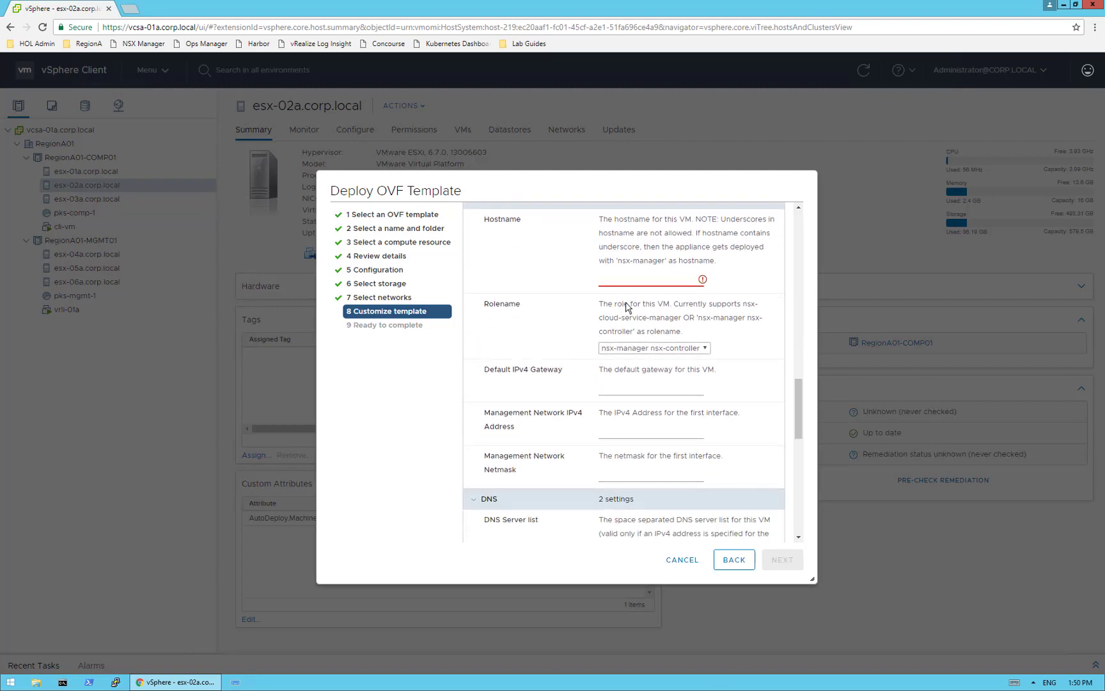
- Enter nsxmgr-01a in the Hostname field
click(621, 282)
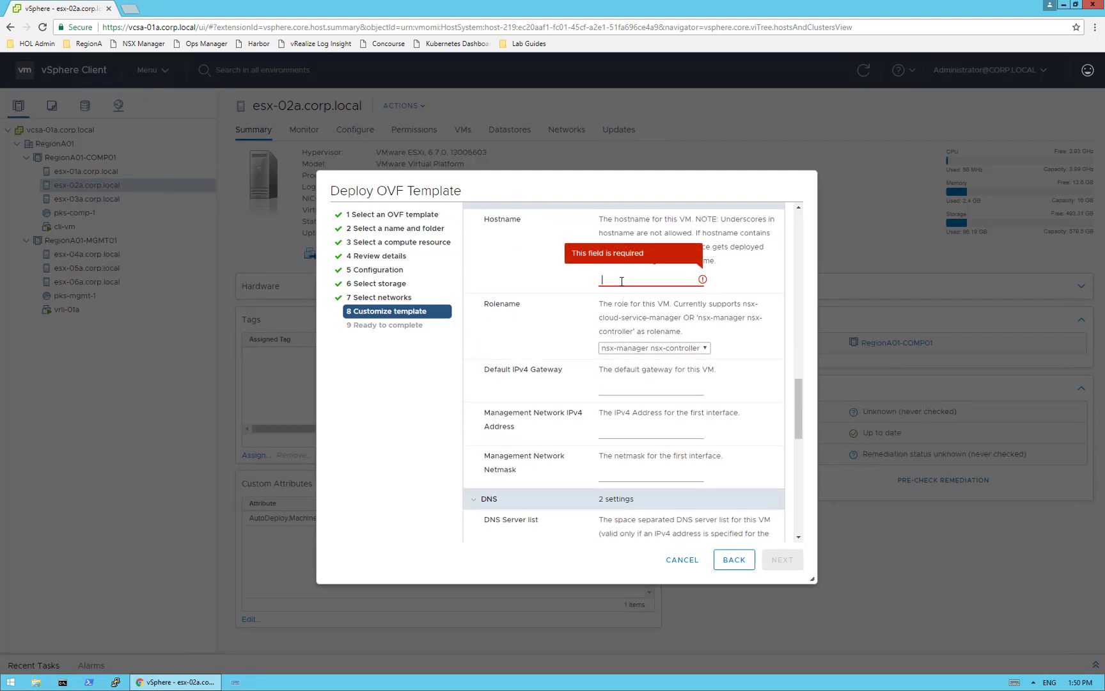
text(nsxmgr-01a)
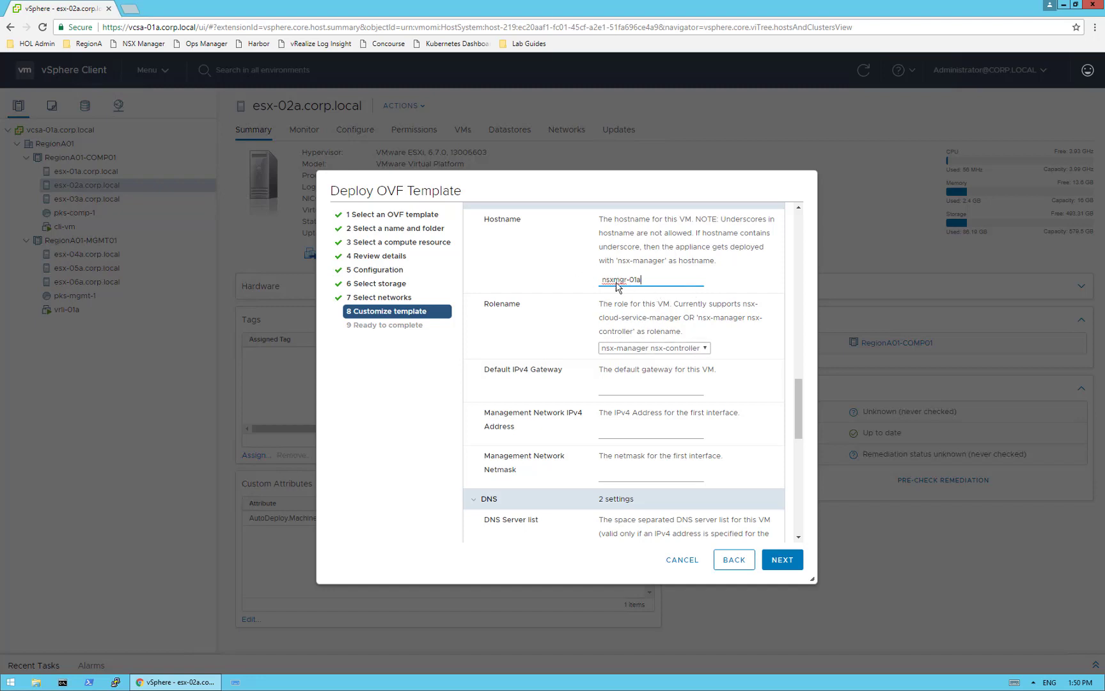
drag(800, 395, 800, 403)
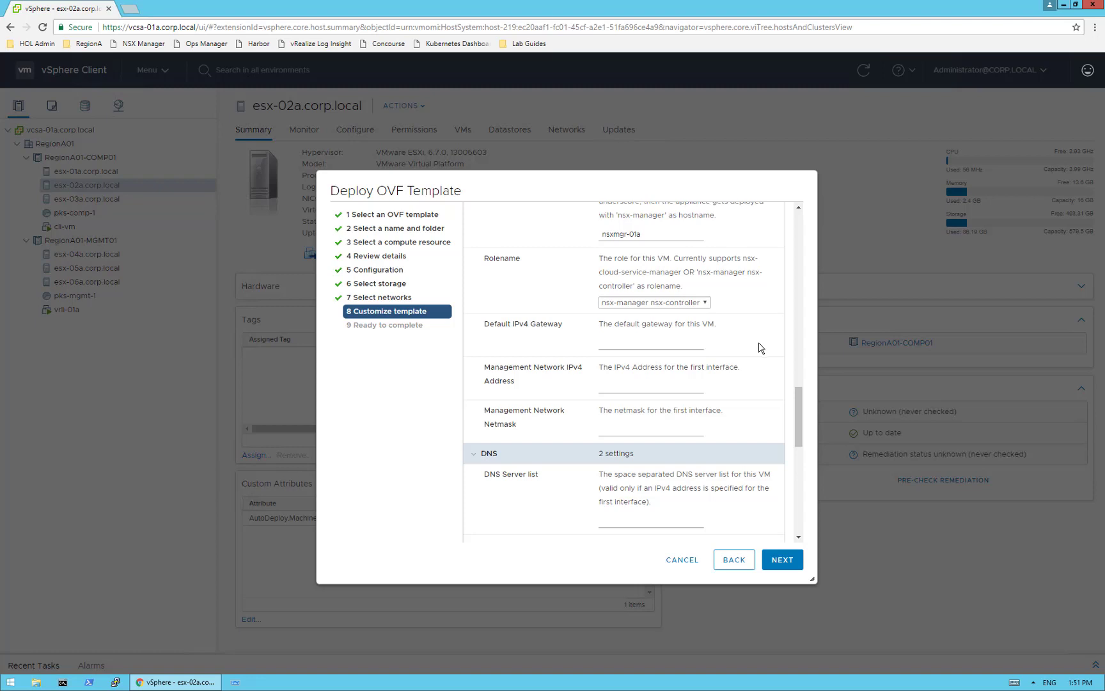
- Set gateway 192.168.110.1, management address 192.168.110.42 and netmask 255.255.255.0
click(654, 339)
text(192.168.110.1)
key(Tab)
text(192.168.110.42)
click(627, 429)
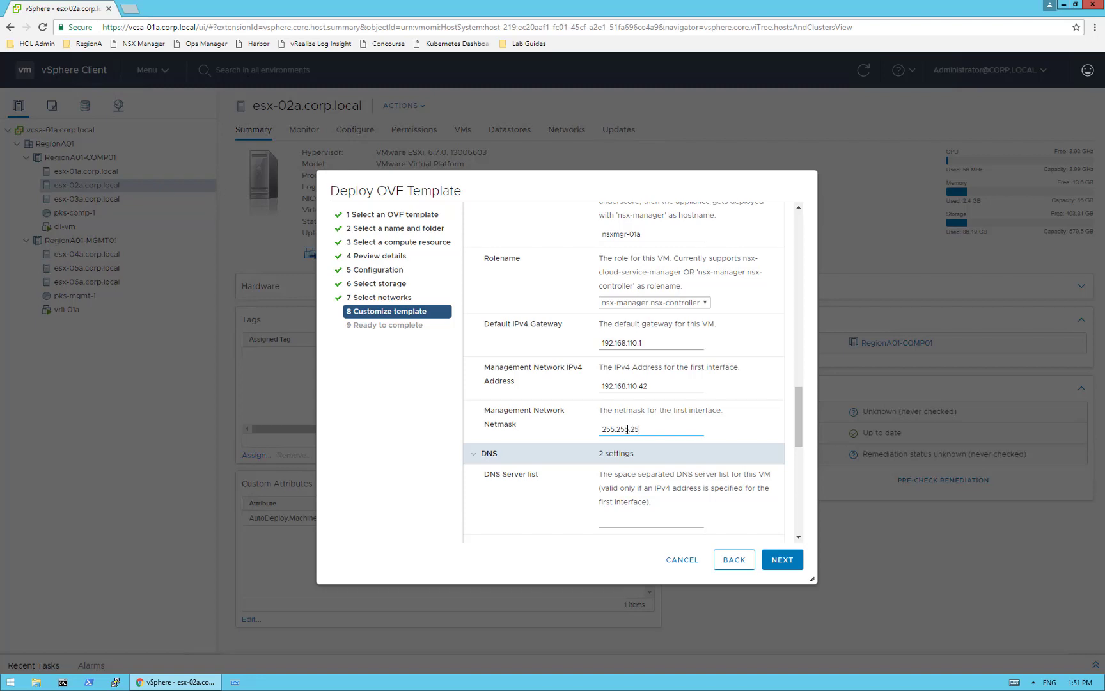
text(255.255.255.0)
- Enter DNS server 192.168.110.10 and domain search list corp.local
drag(803, 423, 804, 455)
click(628, 329)
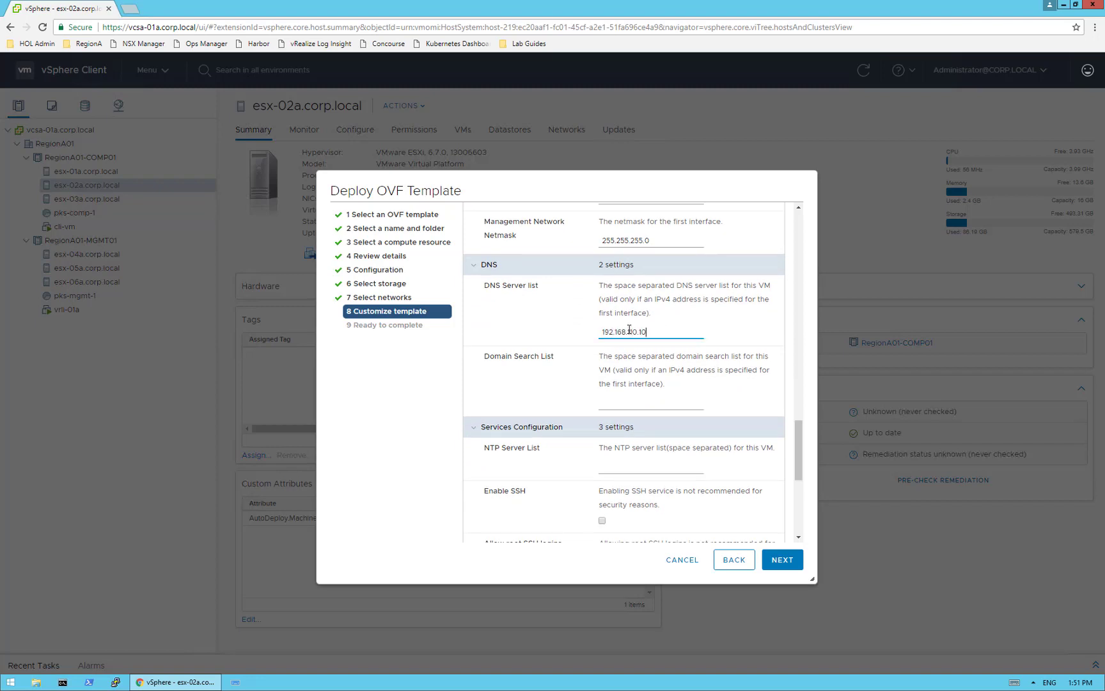
click(653, 402)
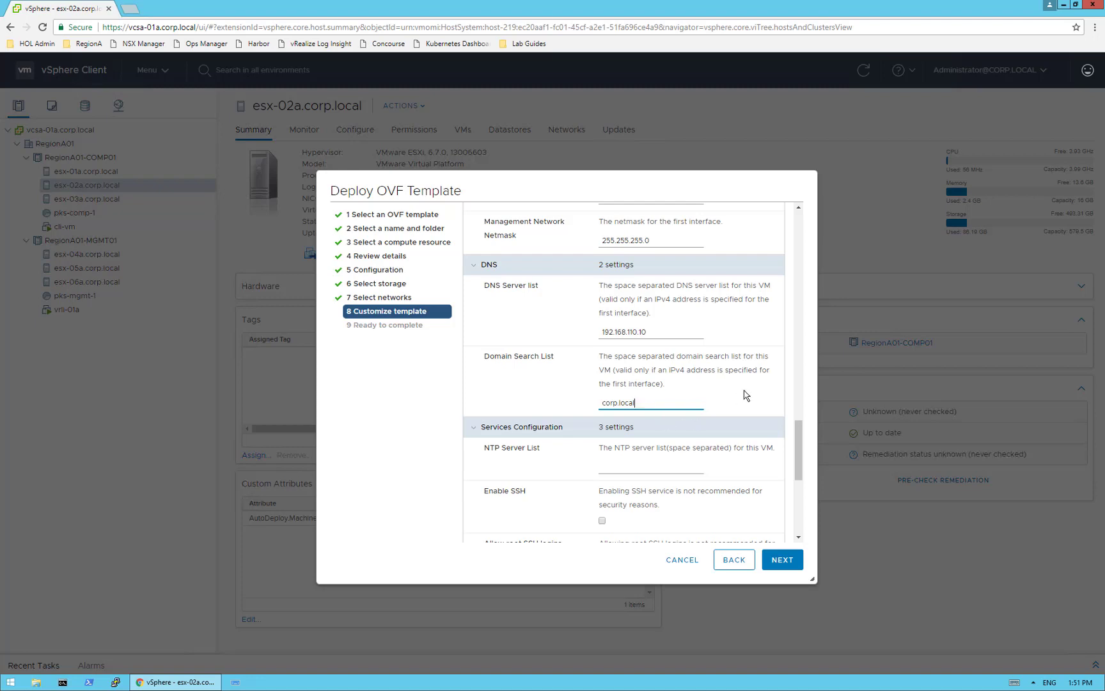
scroll(799, 447, down, 1)
scroll(800, 447, down, 1)
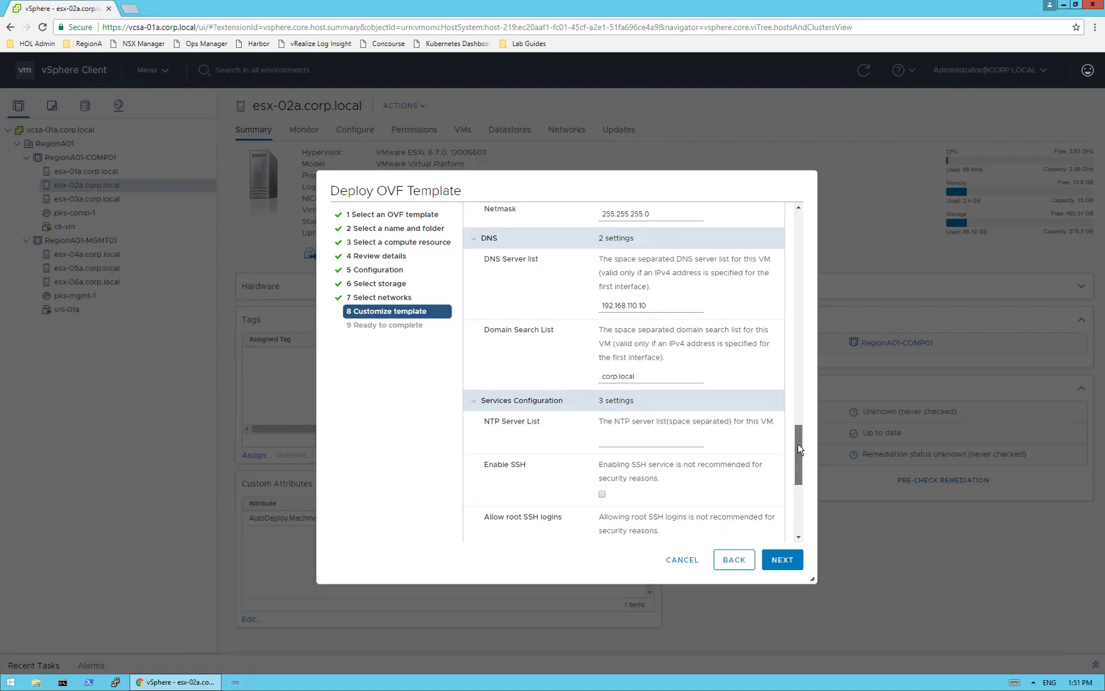
- Enter ntp.corp.local as NTP server and tick Enable SSH and Allow root SSH logins
click(624, 427)
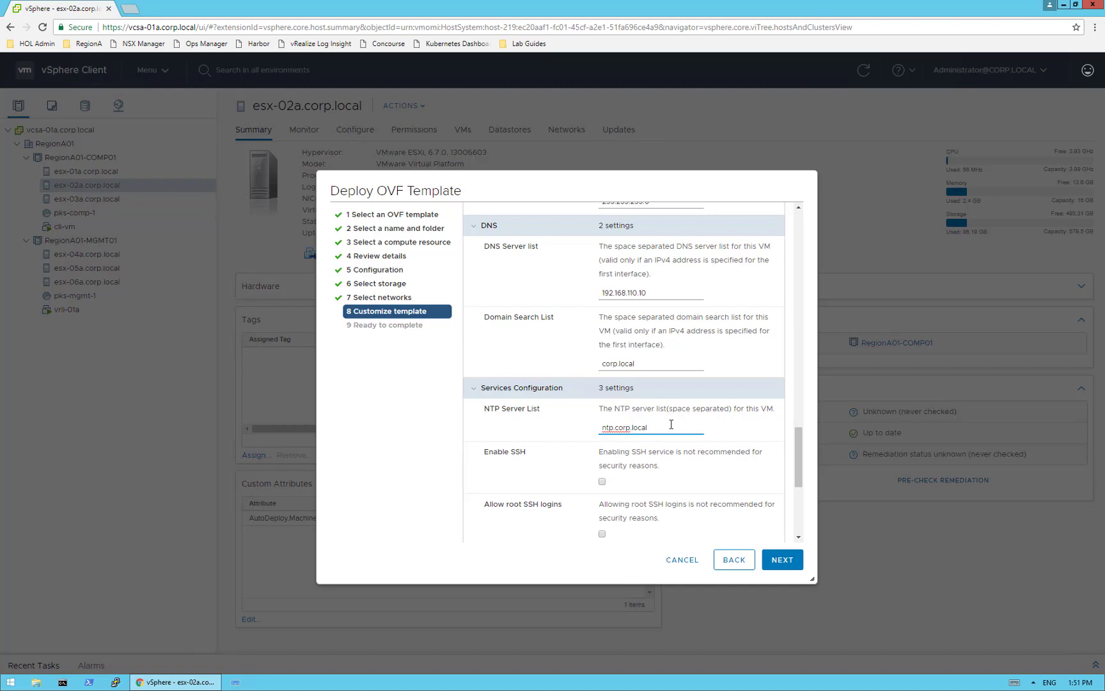
drag(799, 441, 800, 447)
scroll(801, 453, down, 1)
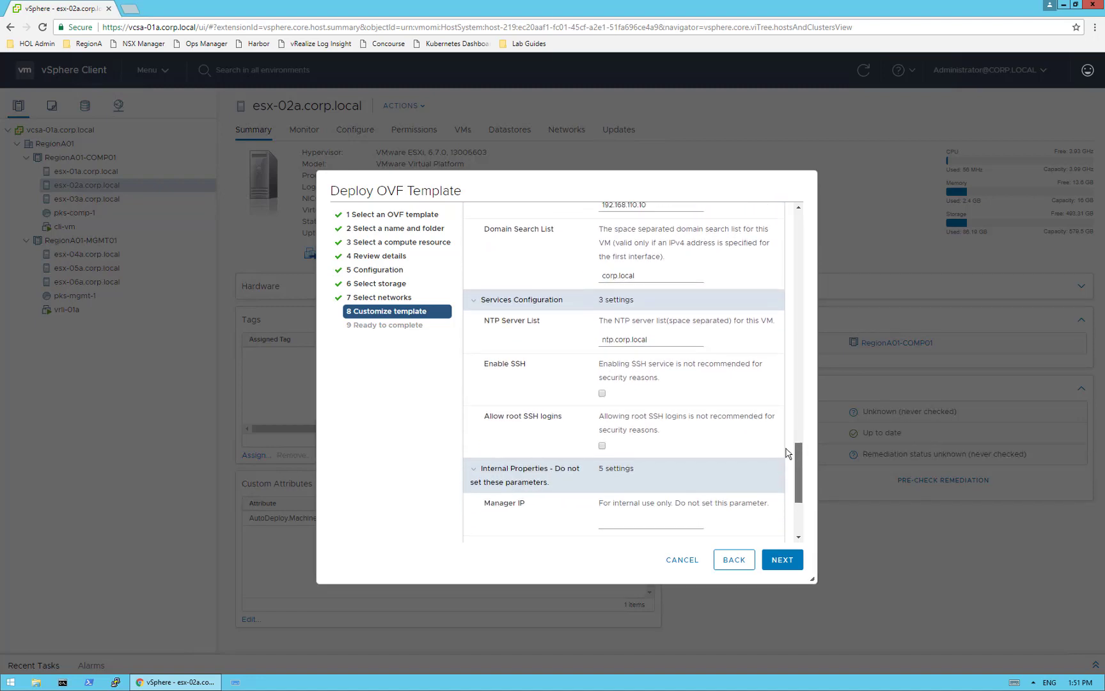
click(601, 393)
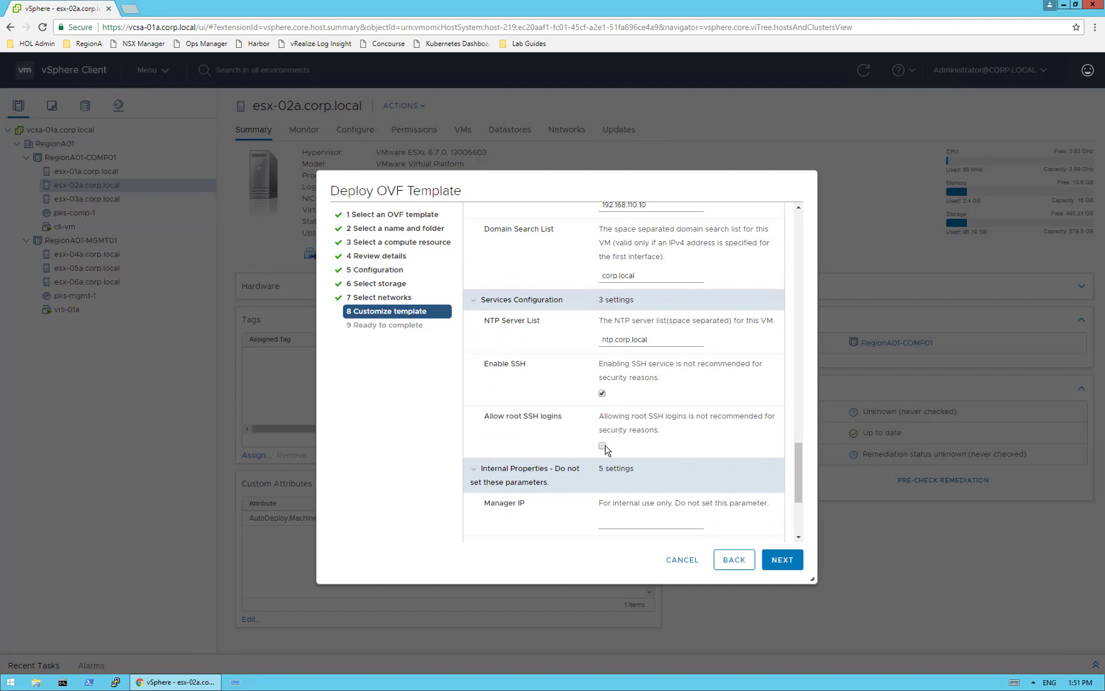
click(602, 446)
drag(800, 472, 807, 510)
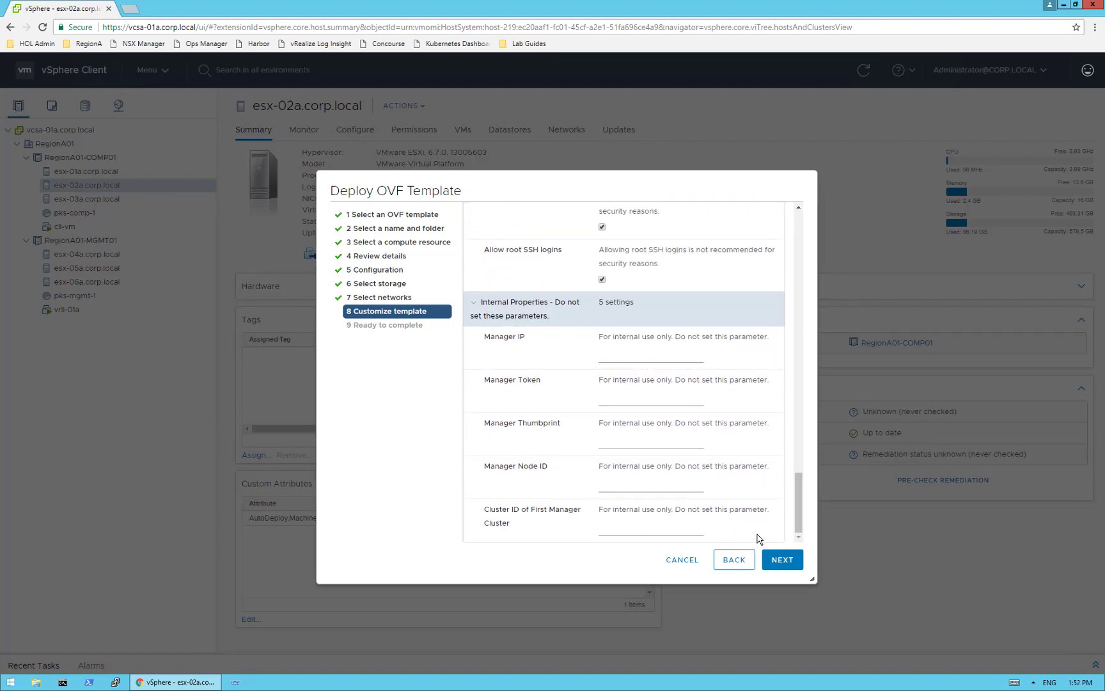
- Review the summary, deploy nsxmgr-01a, and check Recent Tasks for the completed Deploy OVF template
click(781, 567)
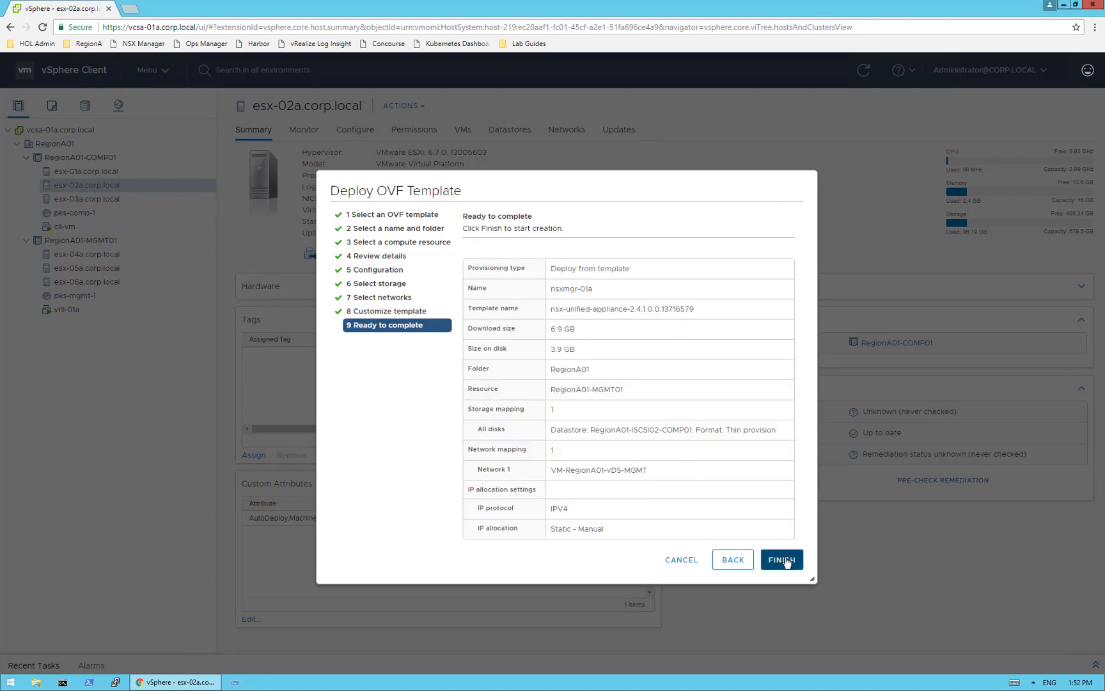
click(784, 561)
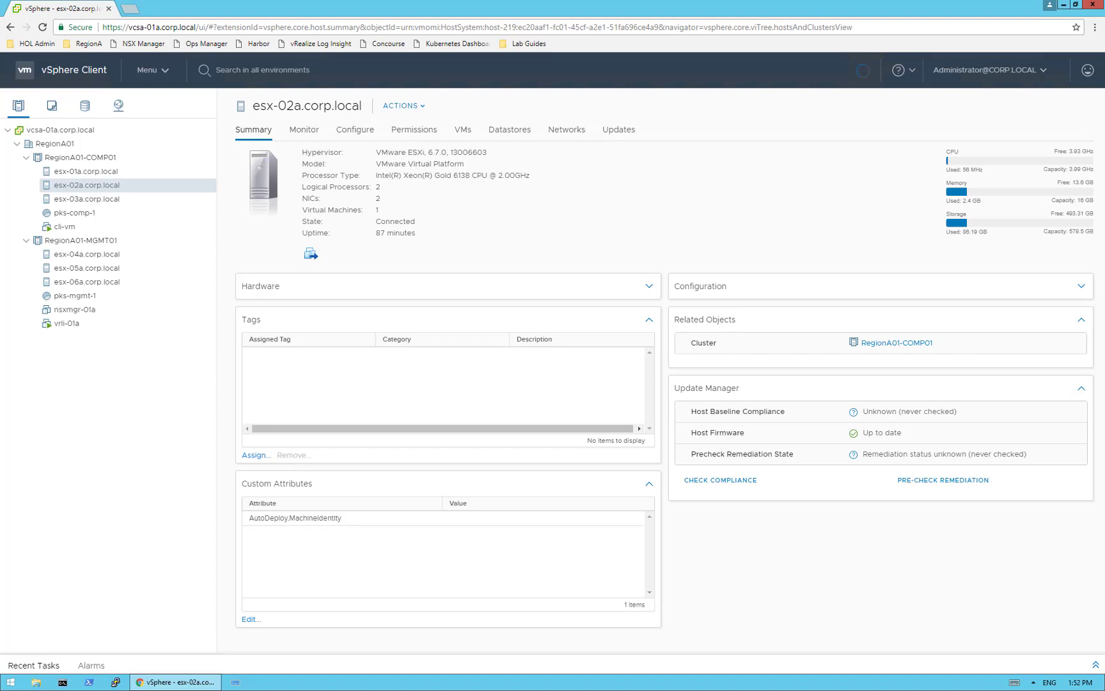
click(34, 667)
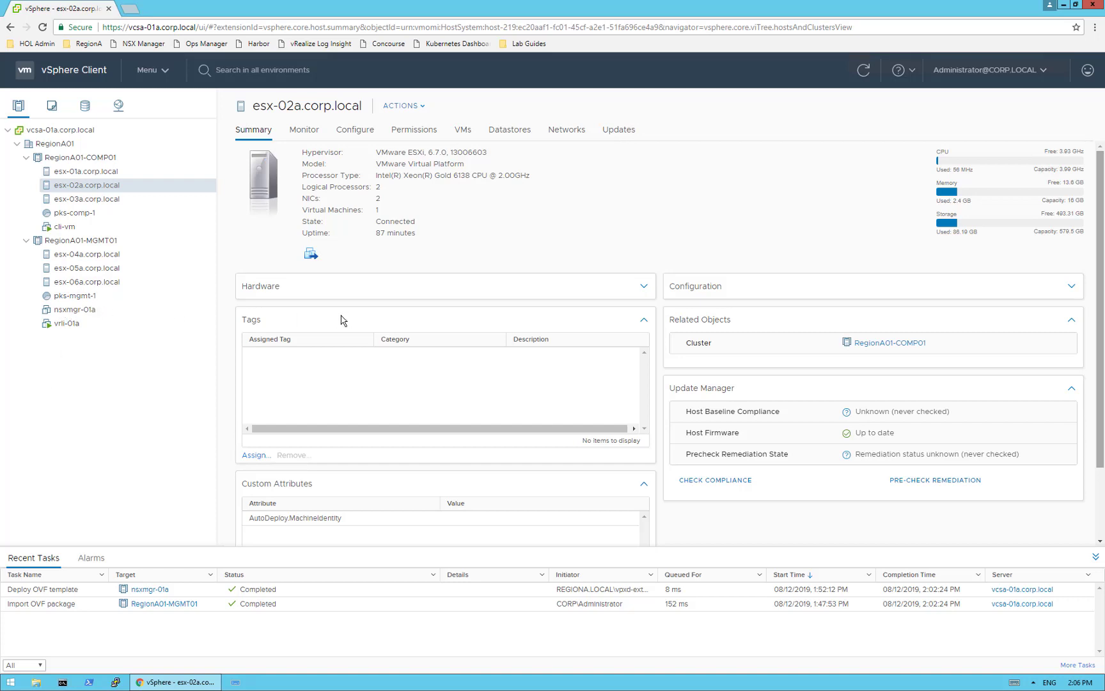
- Set a 16384 MB memory reservation on nsxmgr-01a in Edit Settings and apply it
right_click(85, 313)
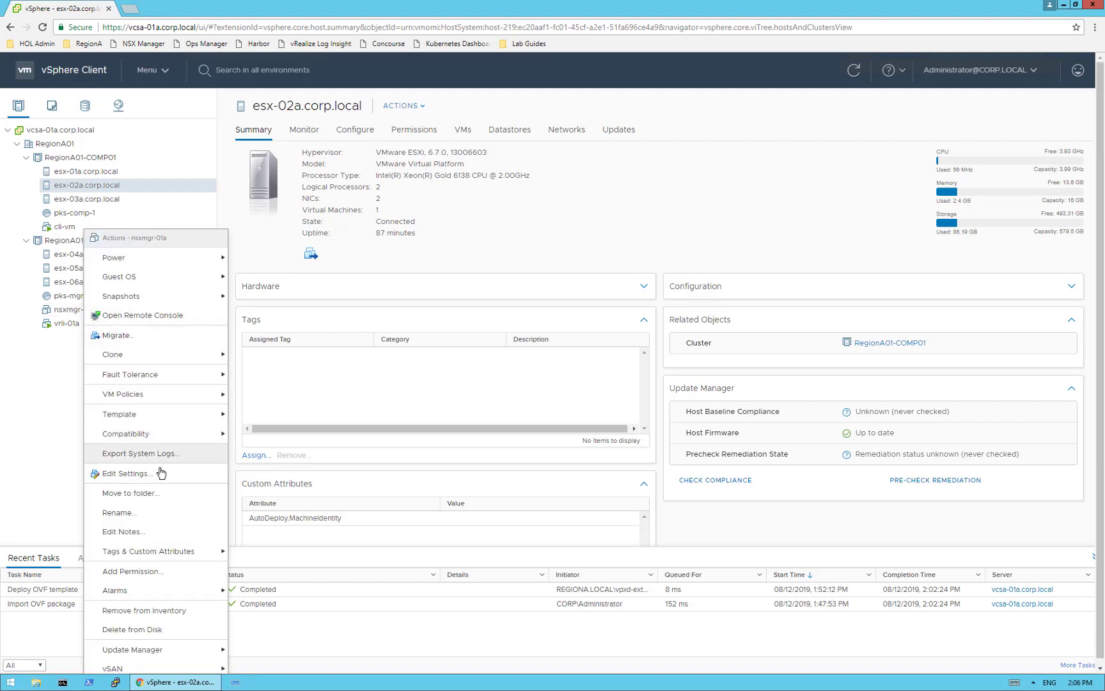
click(159, 479)
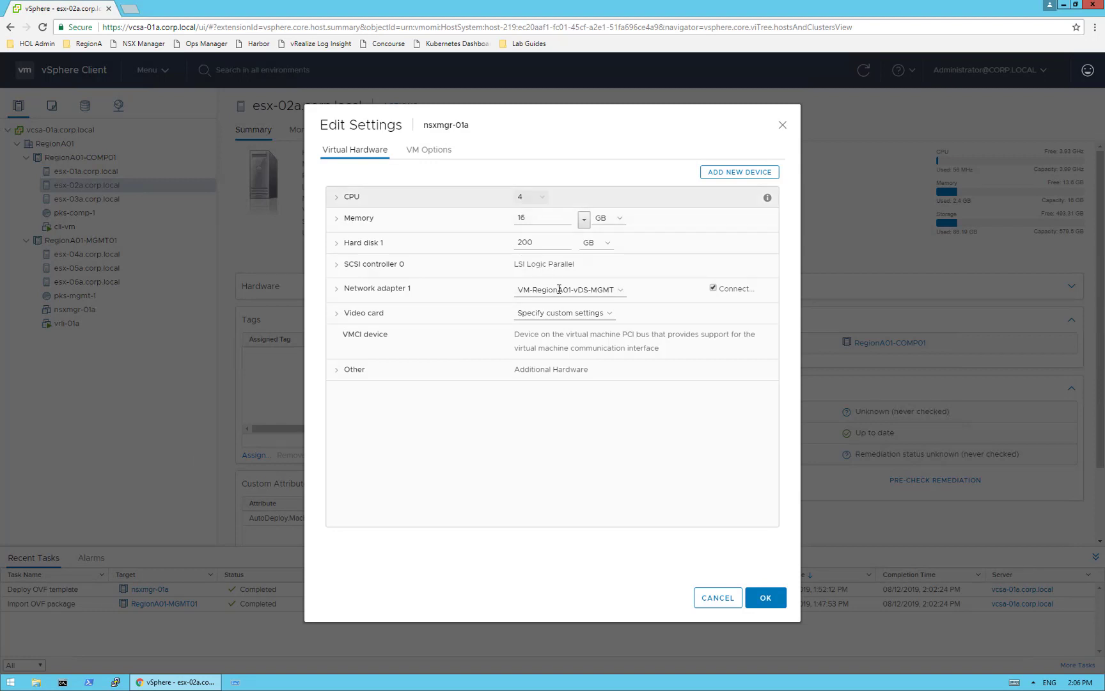
click(338, 220)
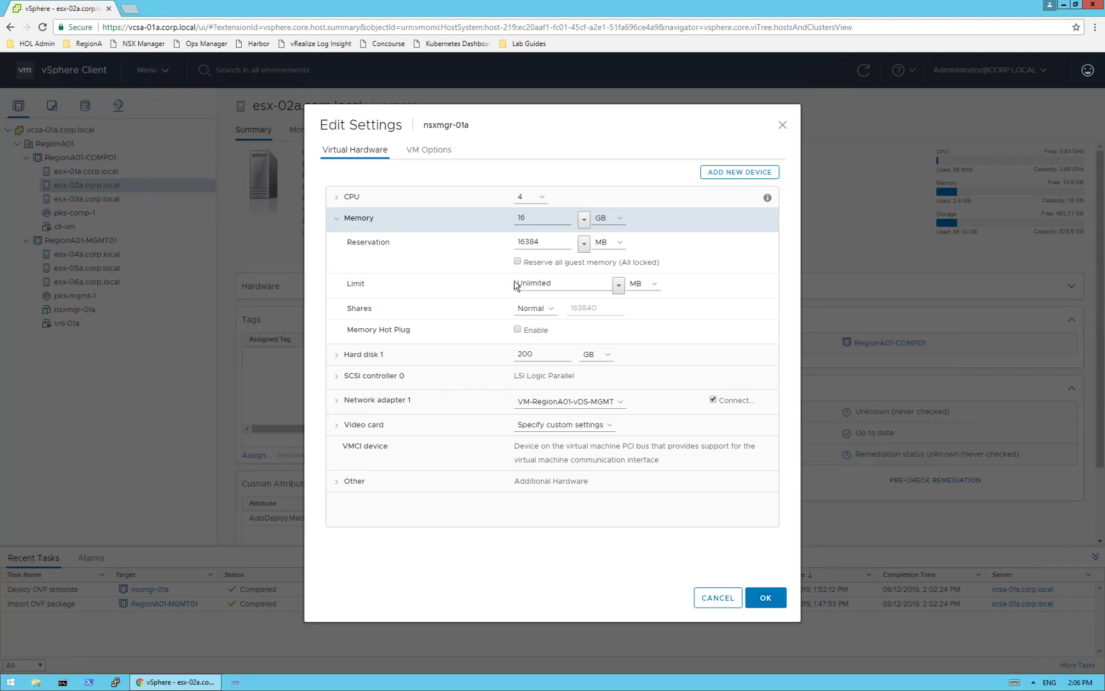
click(765, 598)
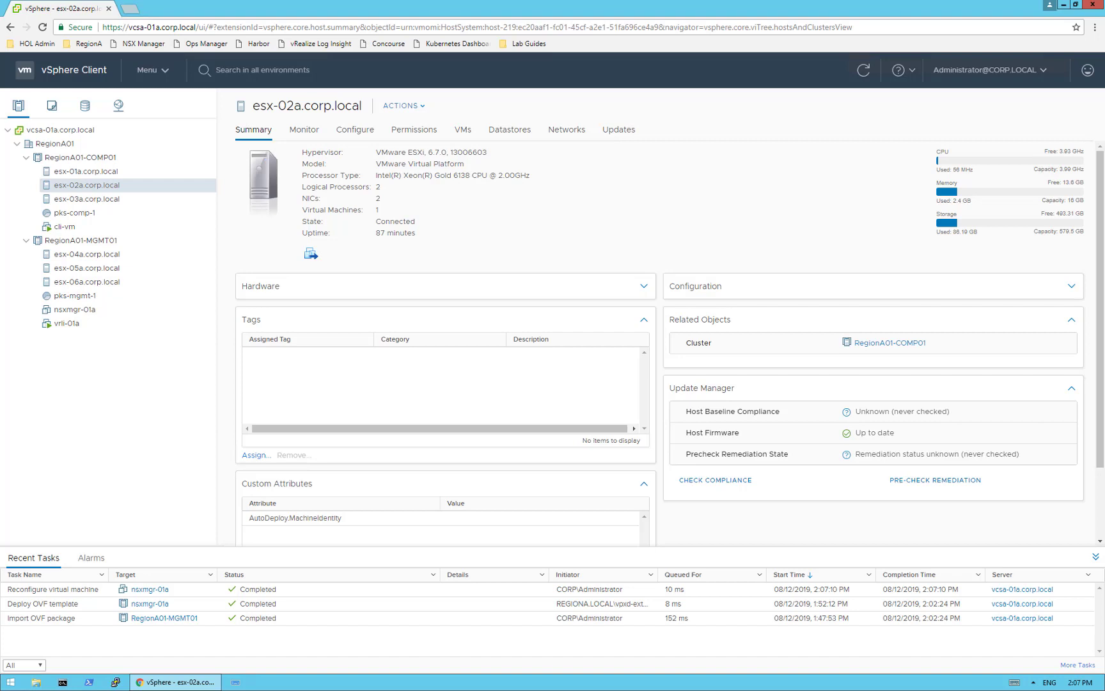
- Power on the nsxmgr-01a VM
right_click(75, 311)
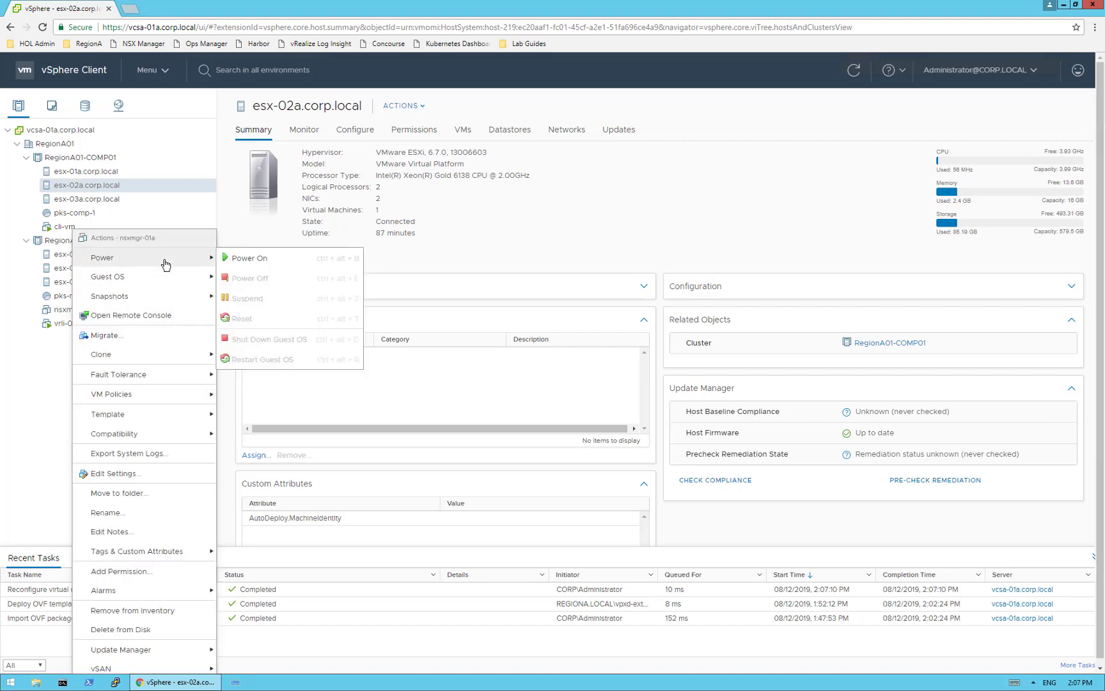
mouse_move(163, 259)
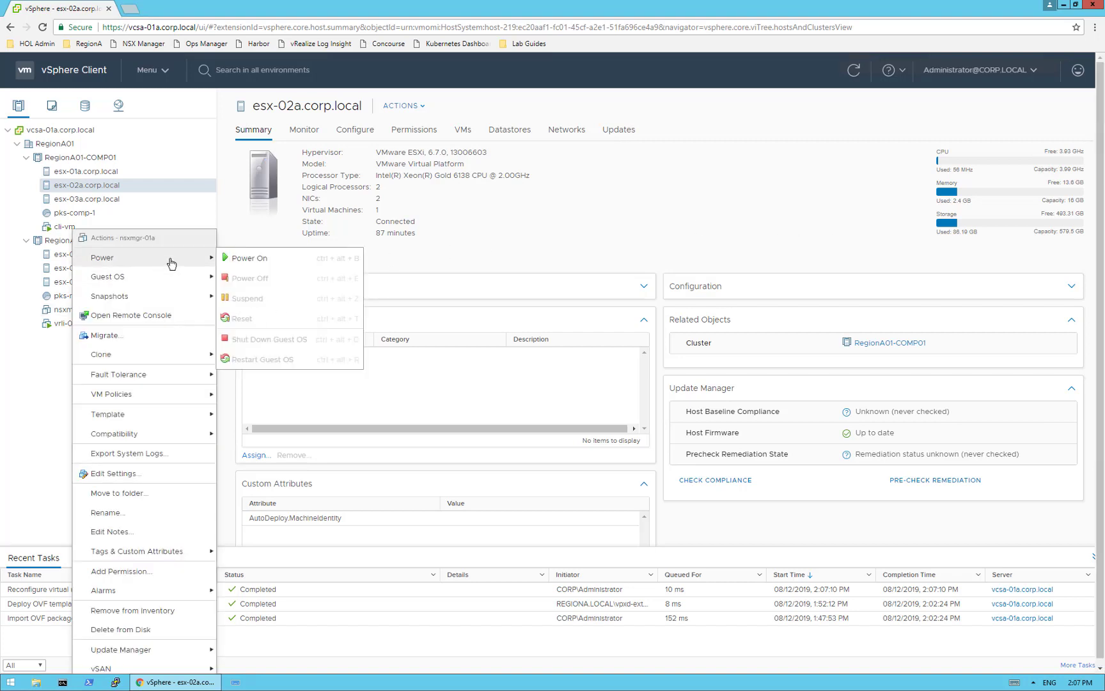
click(285, 261)
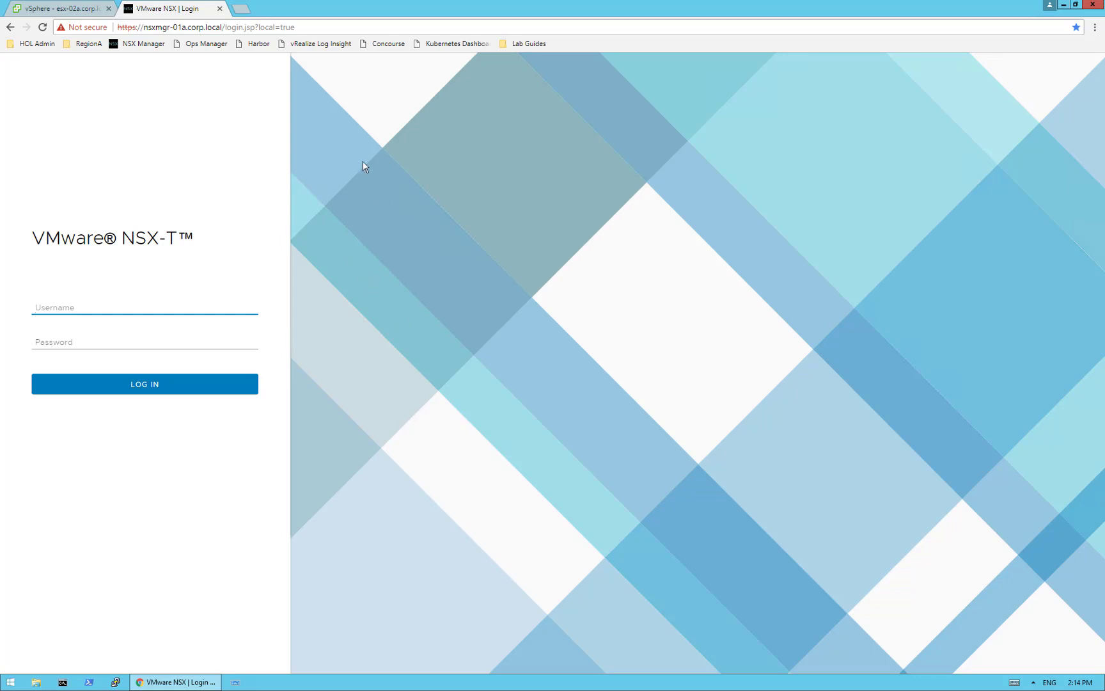
- Restore the remote desktop to a window and bring the local NSX-T documentation browser forward
mouse_move(571, 3)
click(704, 10)
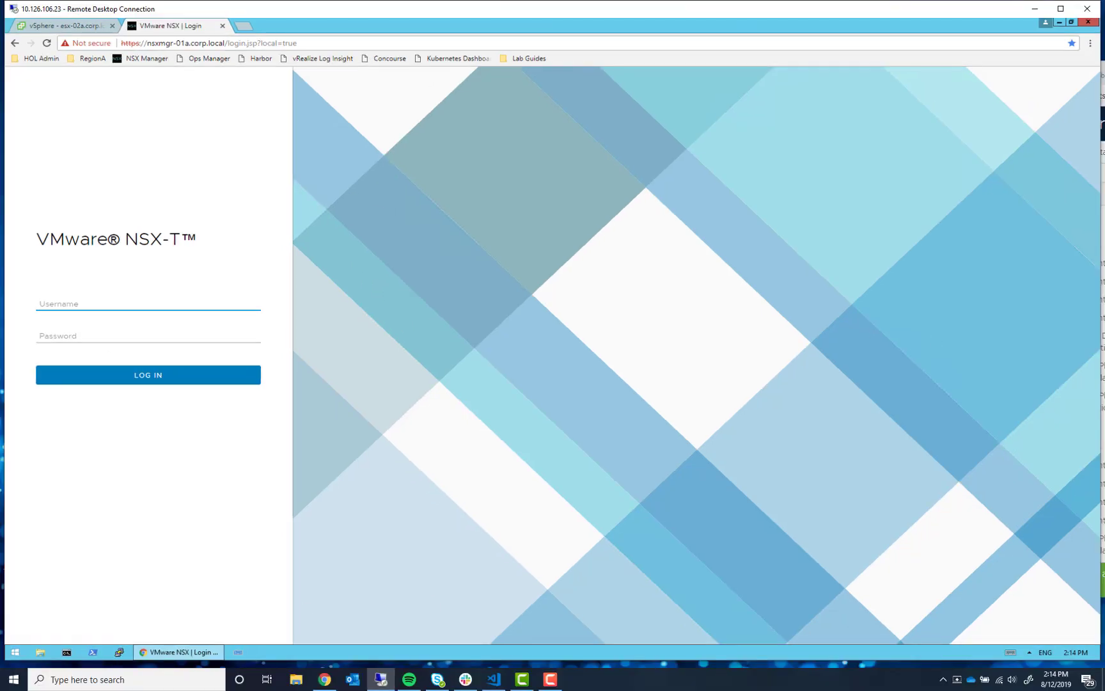
drag(1104, 74, 952, 0)
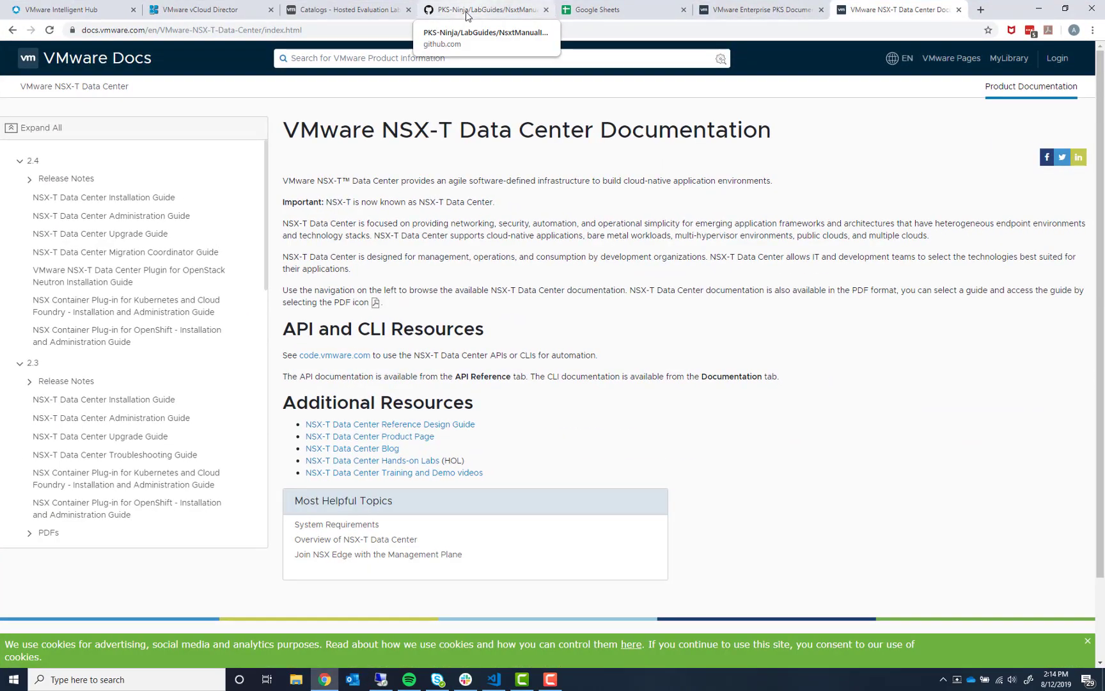
click(478, 8)
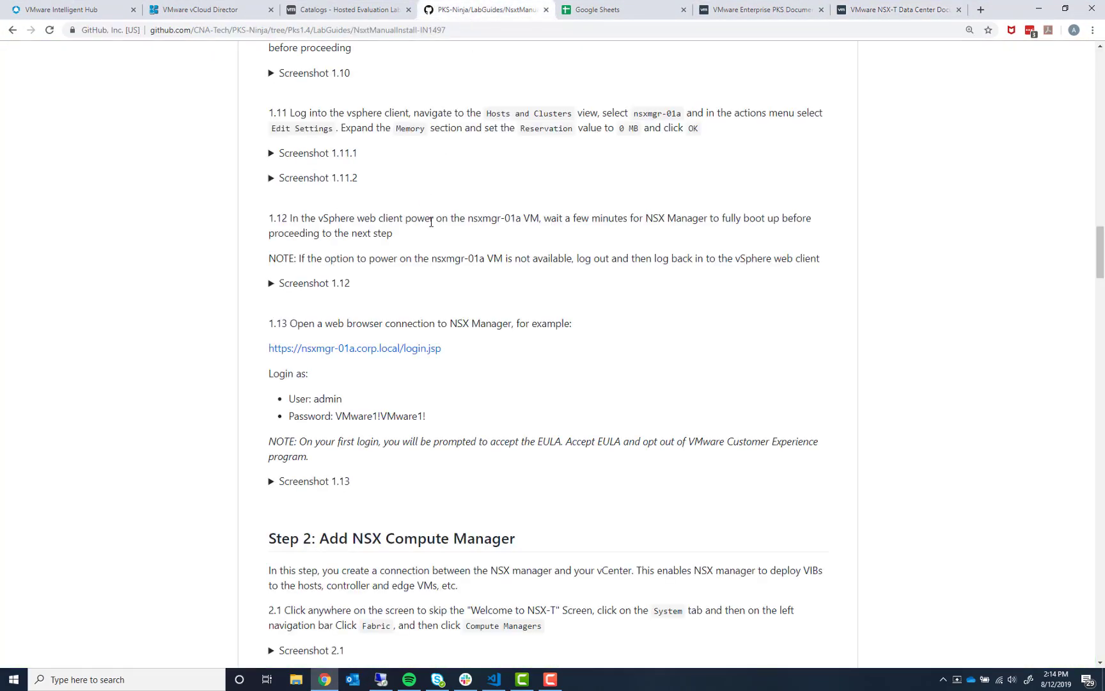
scroll(431, 222, up, 1)
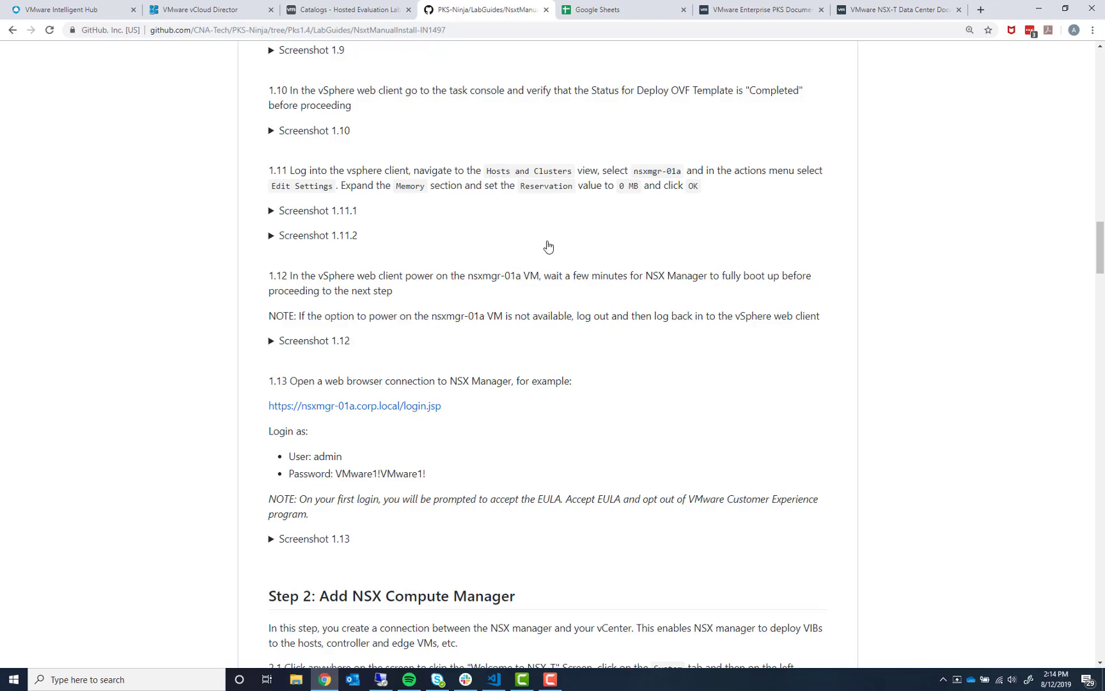
scroll(548, 247, up, 1)
scroll(796, 249, up, 6)
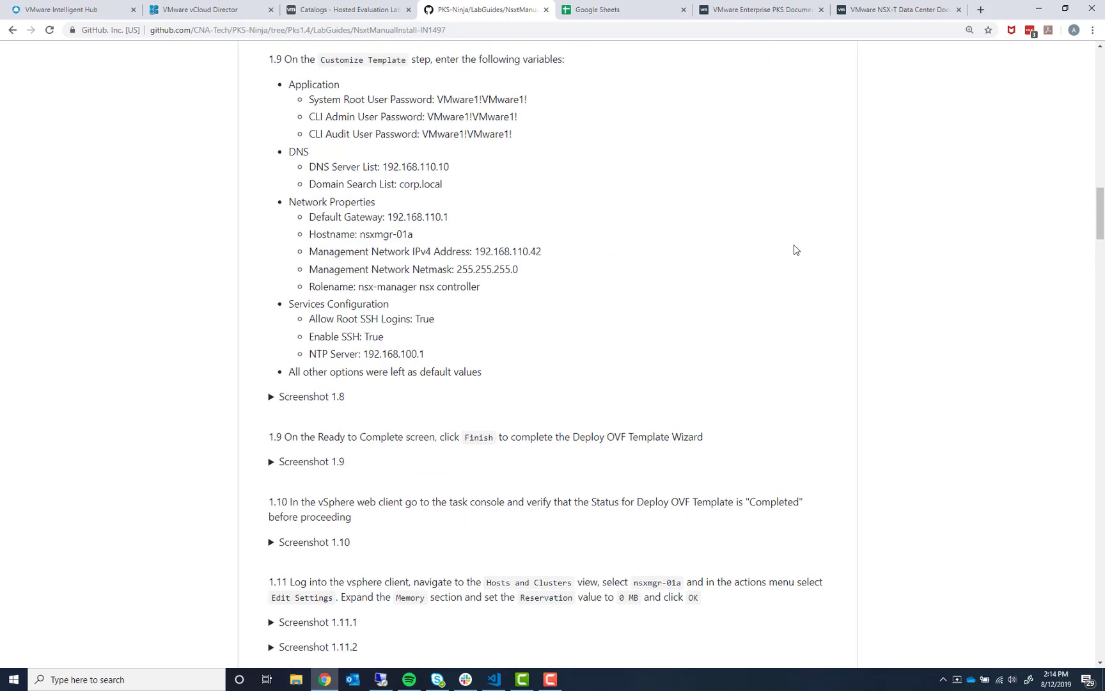
scroll(796, 250, up, 15)
scroll(594, 217, down, 5)
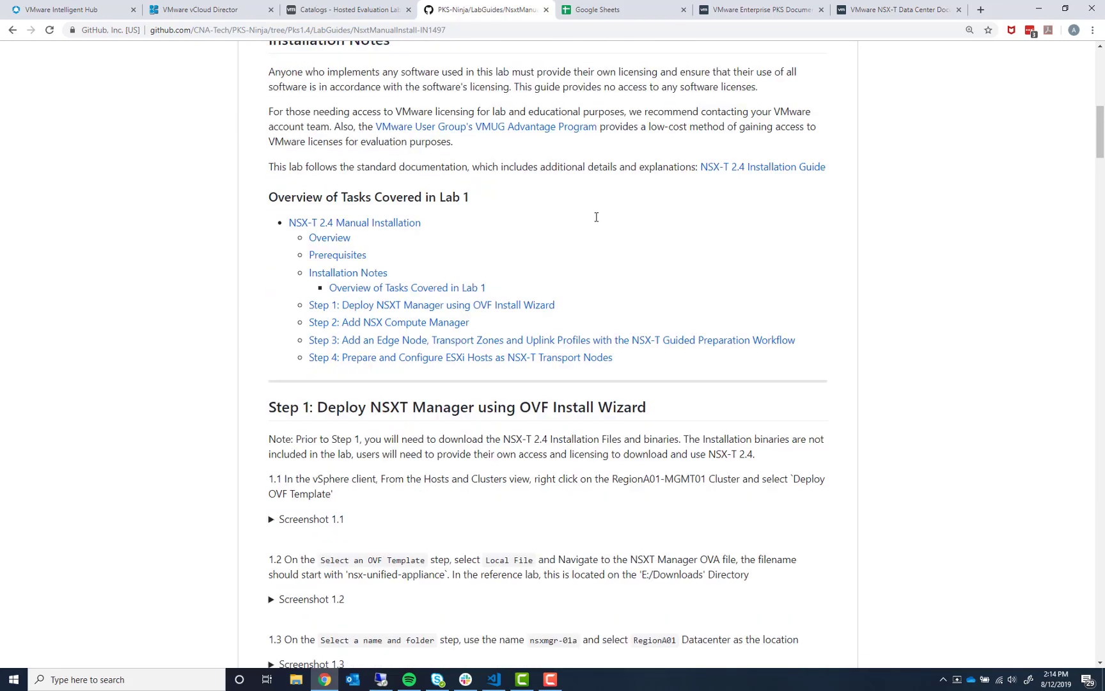
scroll(596, 216, down, 1)
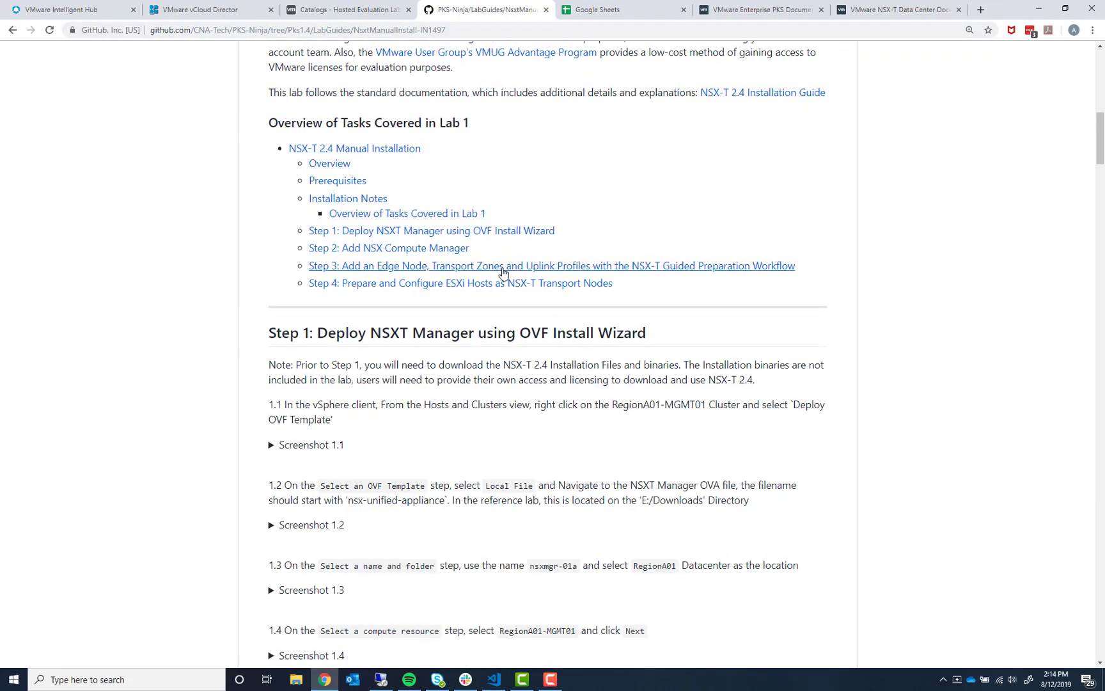
scroll(506, 271, down, 3)
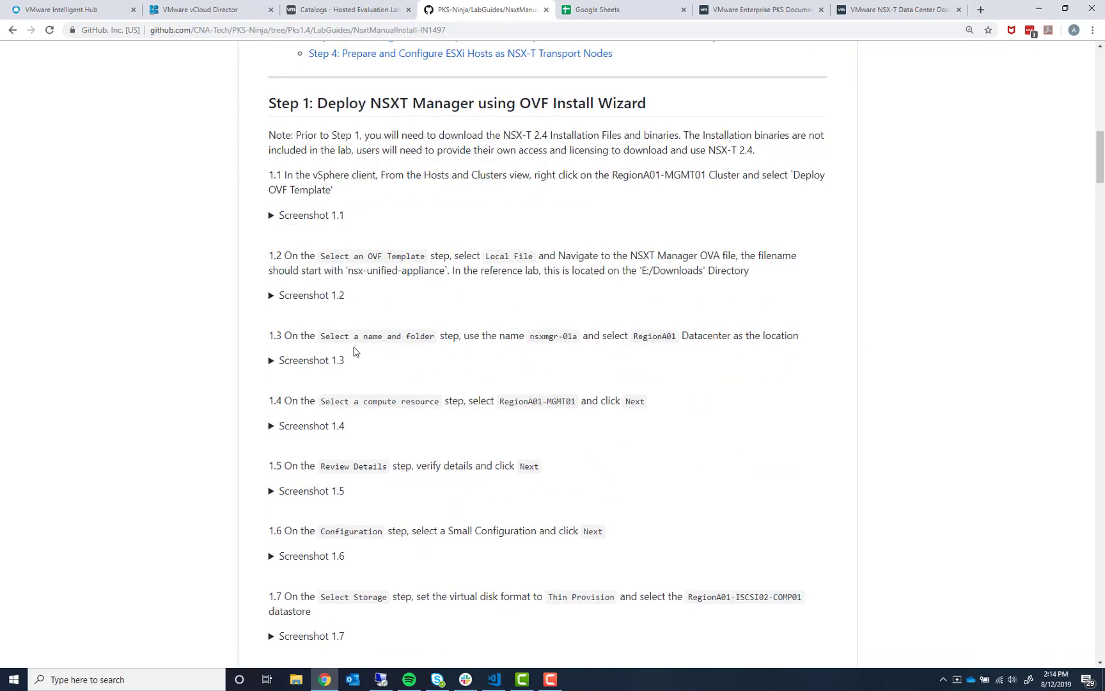
scroll(472, 462, down, 1)
scroll(472, 462, down, 2)
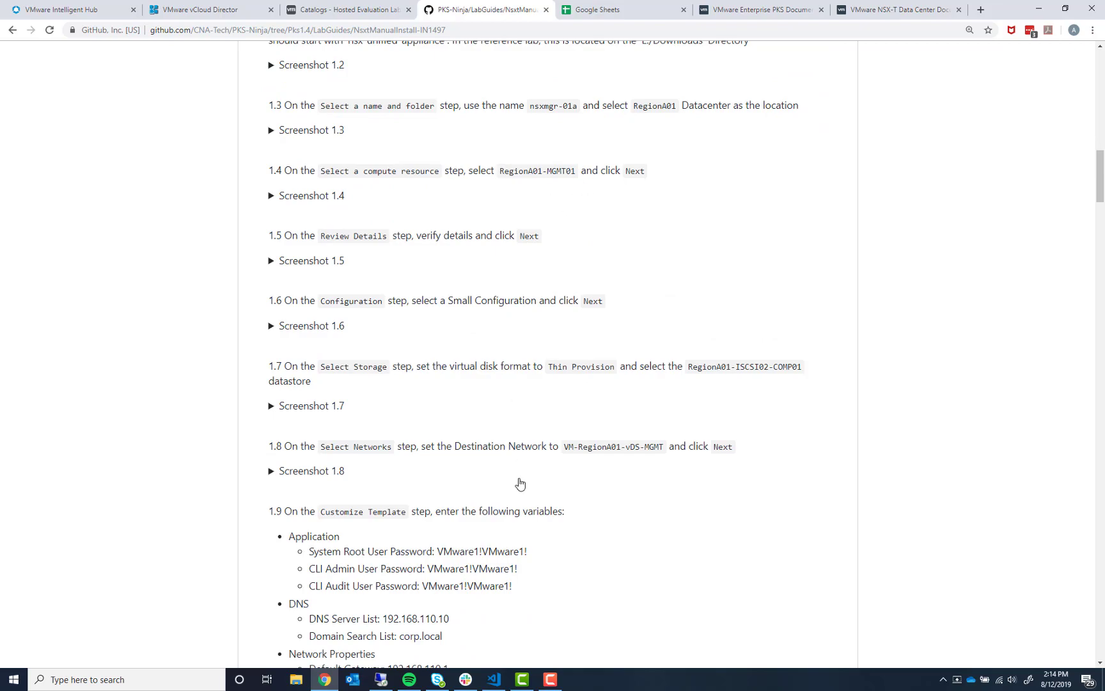
scroll(521, 481, down, 1)
scroll(524, 466, up, 4)
scroll(530, 459, up, 10)
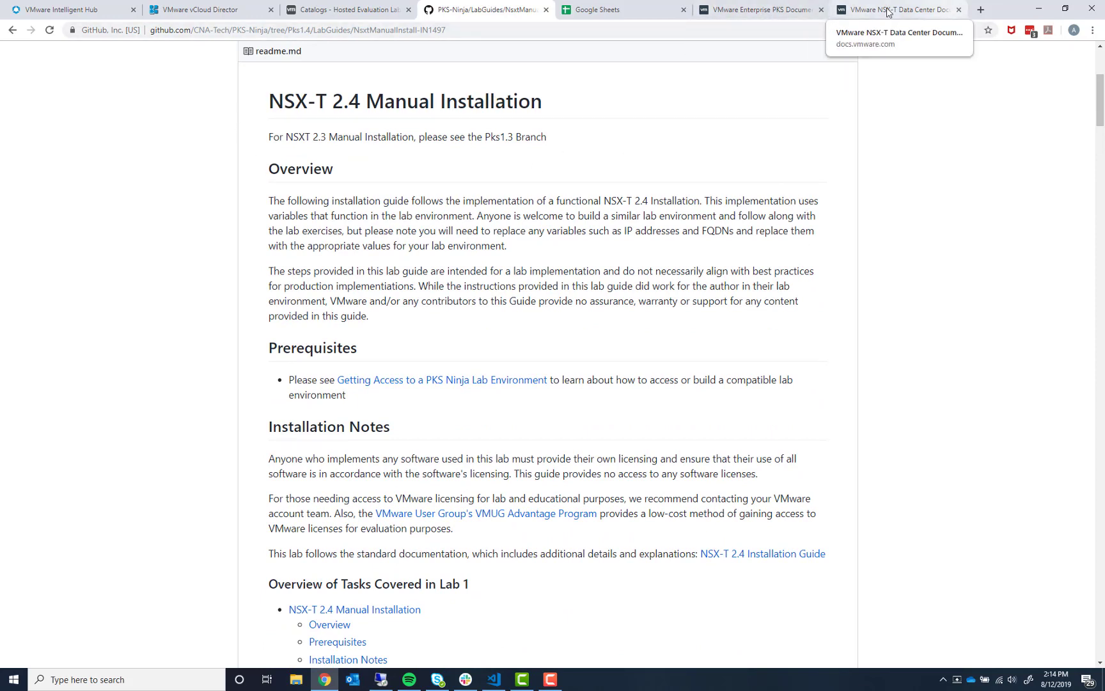
- Switch to the Enterprise PKS documentation and select its full web address
click(756, 13)
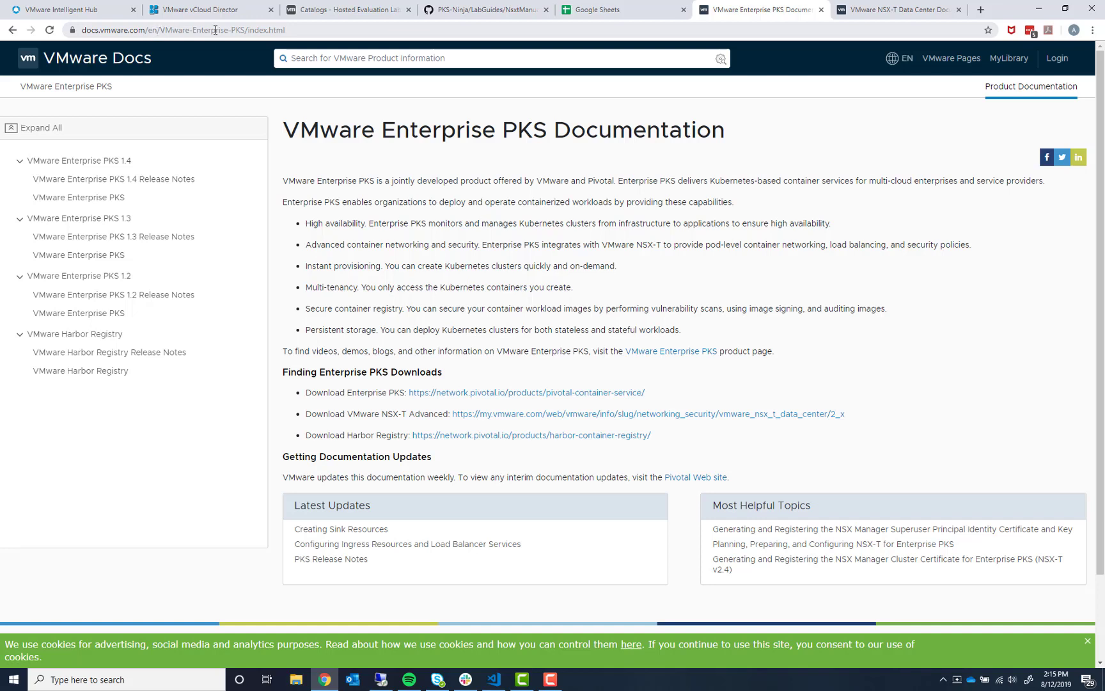
drag(283, 30, 70, 29)
drag(318, 31, 80, 30)
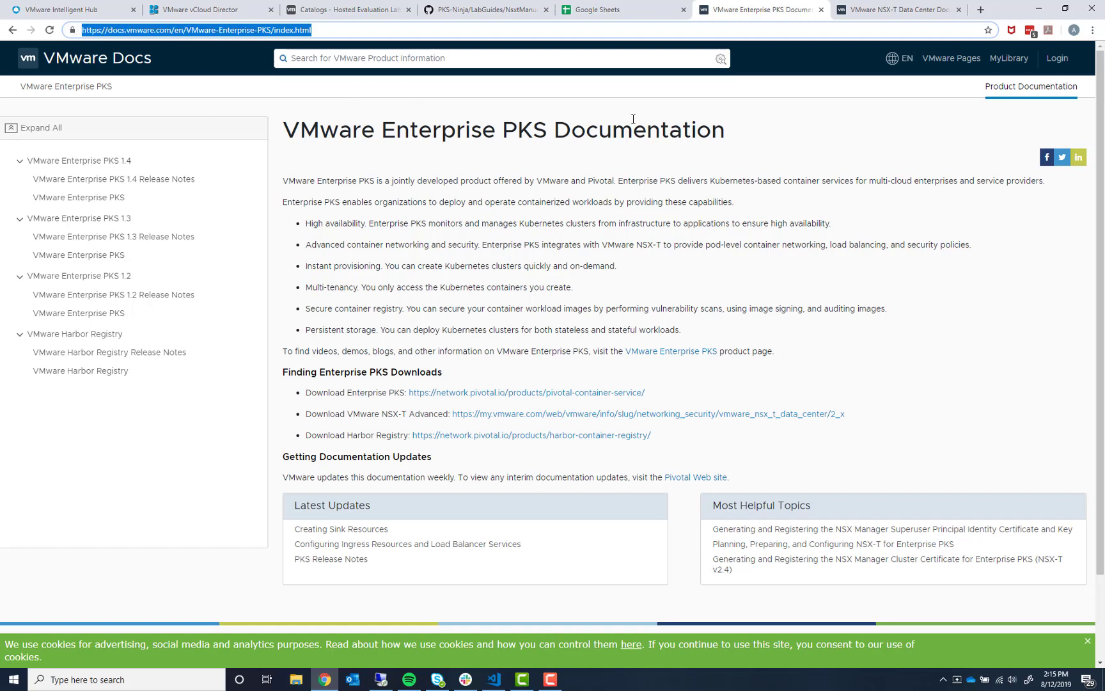
- View the NSX-T Data Center docs URL, then move the browser aside to reveal the NSX-T login
click(885, 14)
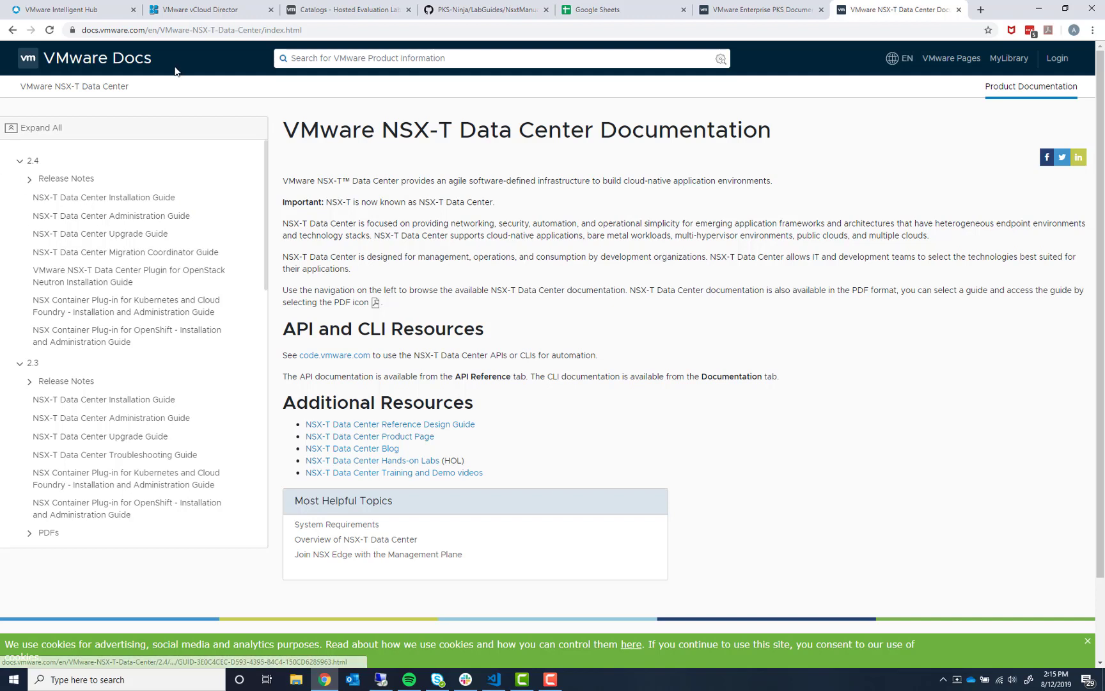
click(83, 30)
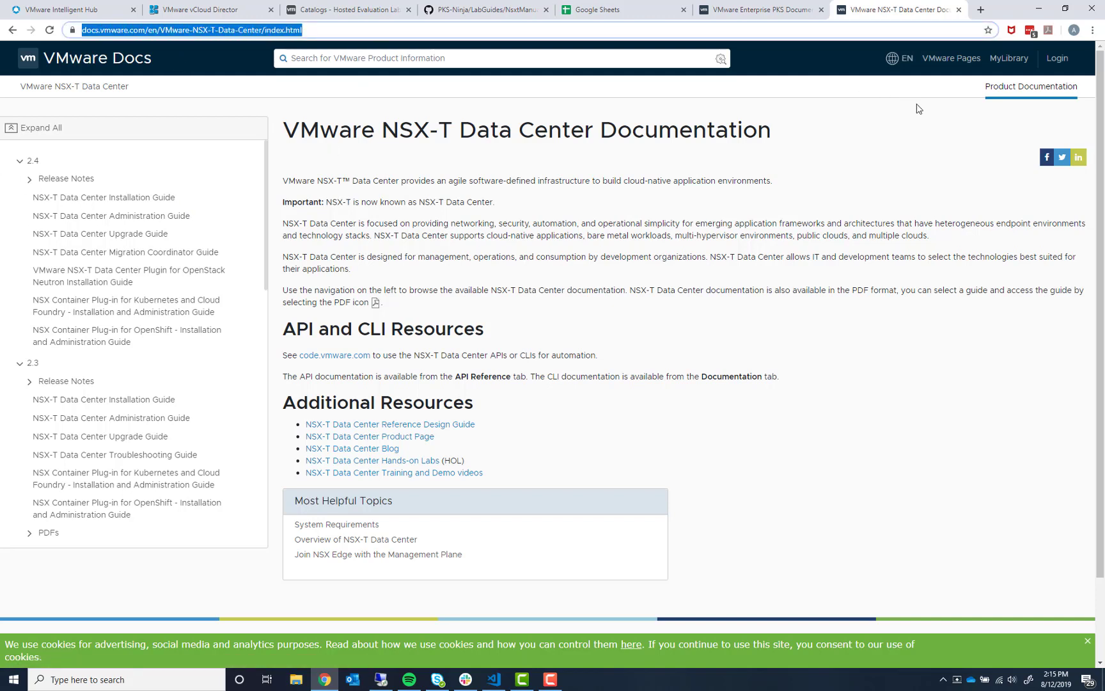
double_click(1022, 14)
drag(1021, 14, 1100, 0)
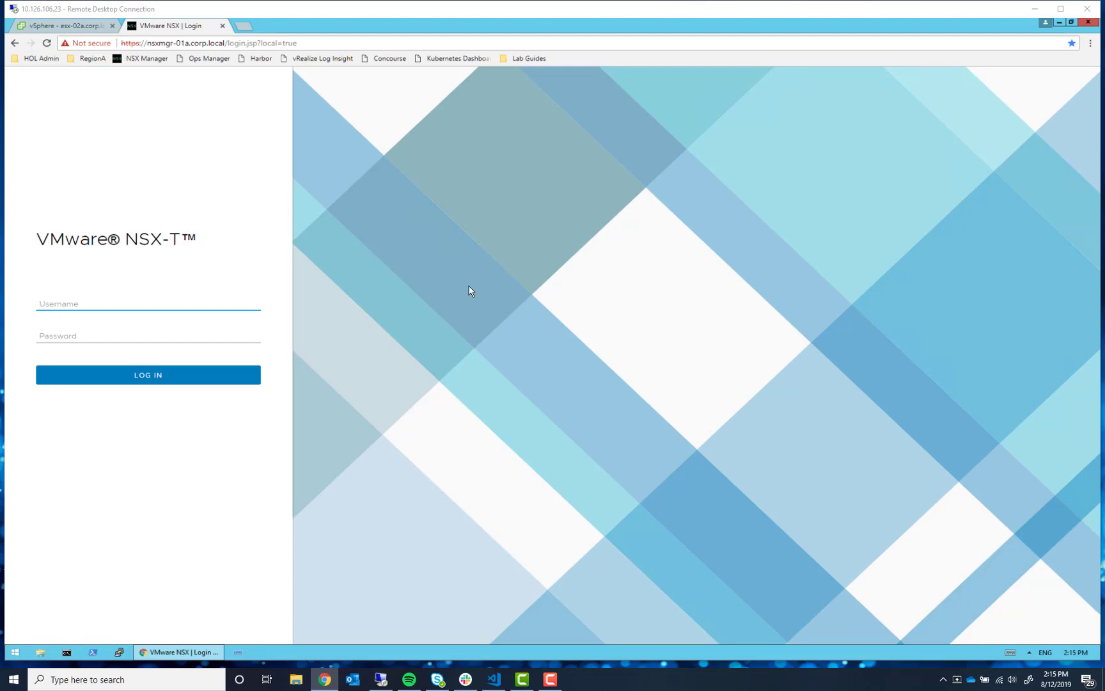
- Log in to NSX-T Manager as admin with the account password
click(212, 300)
text(admin)
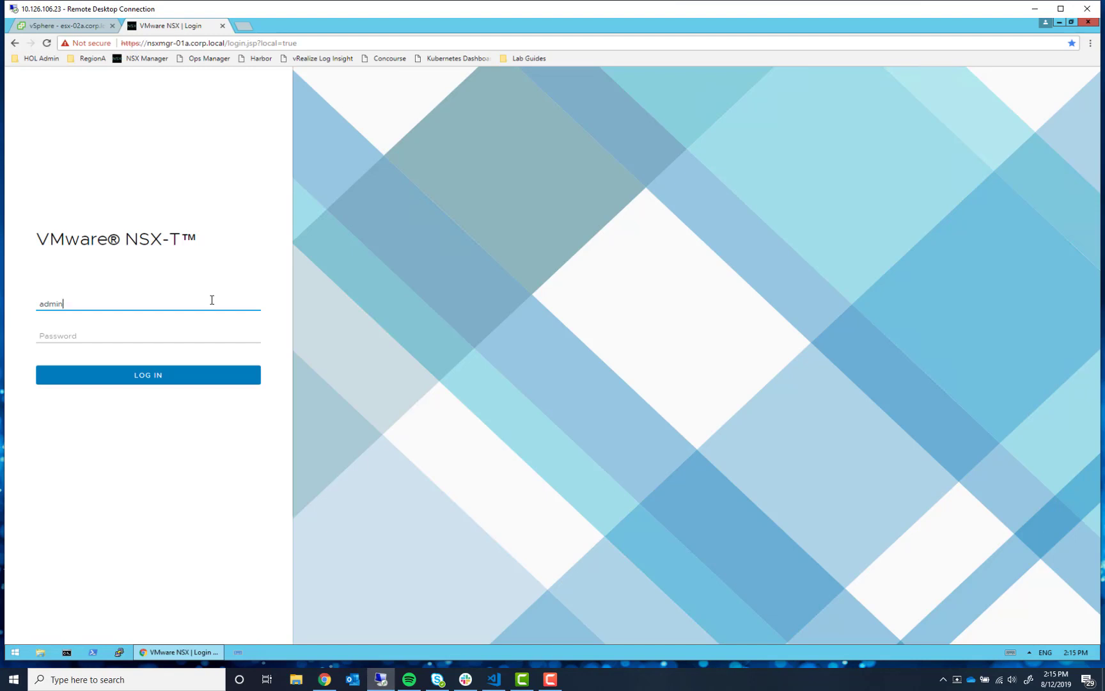
key(Tab)
text(VMware1!VMware1!)
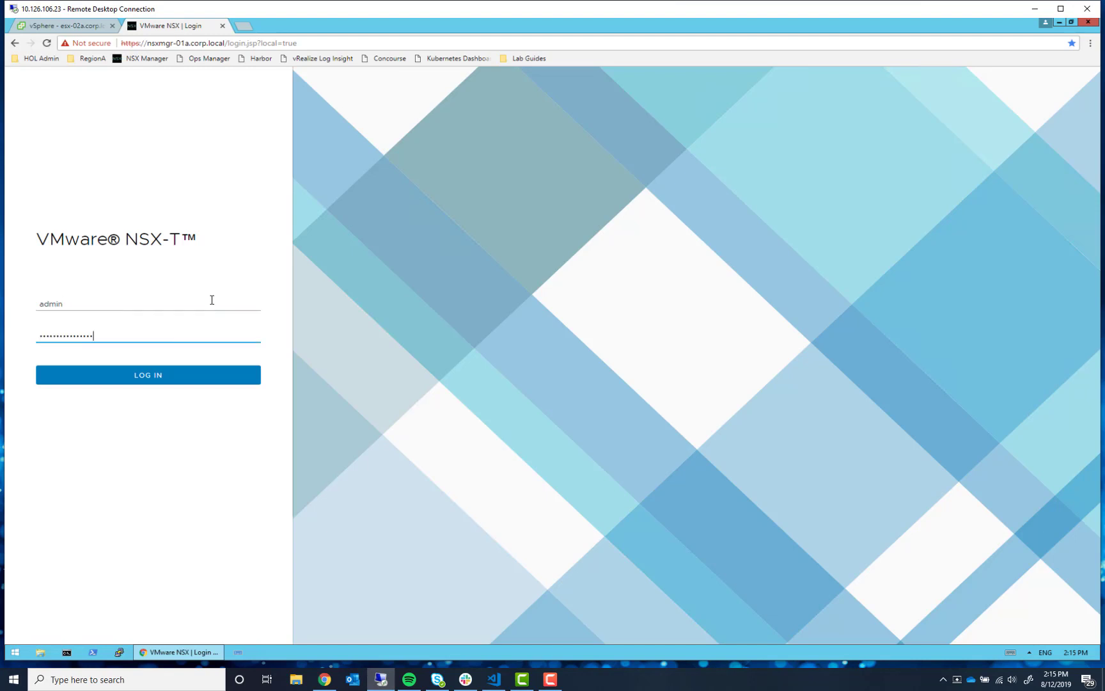
click(195, 382)
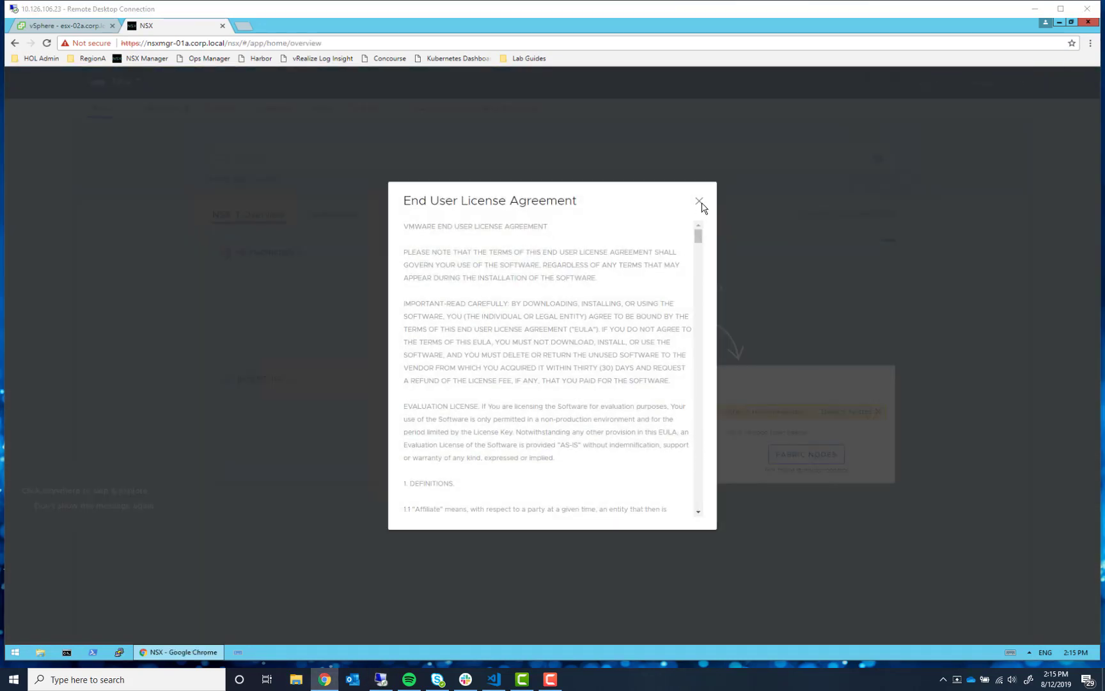
- Scroll through the end user license agreement, accept its terms, and continue
scroll(701, 295, down, 1)
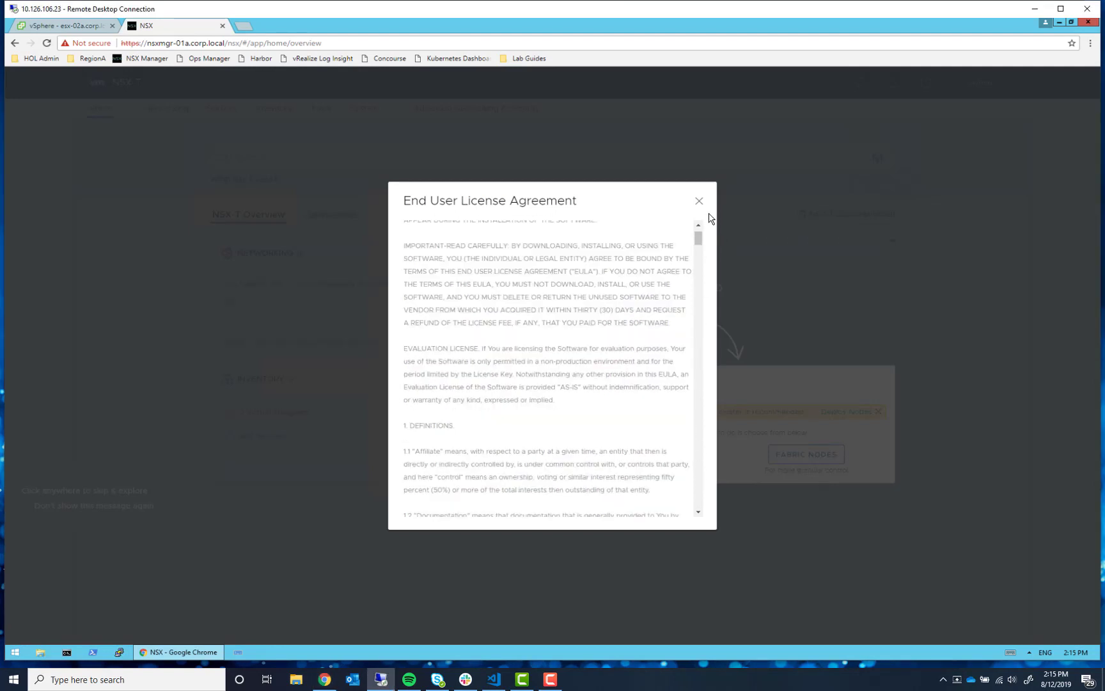
drag(699, 246, 676, 423)
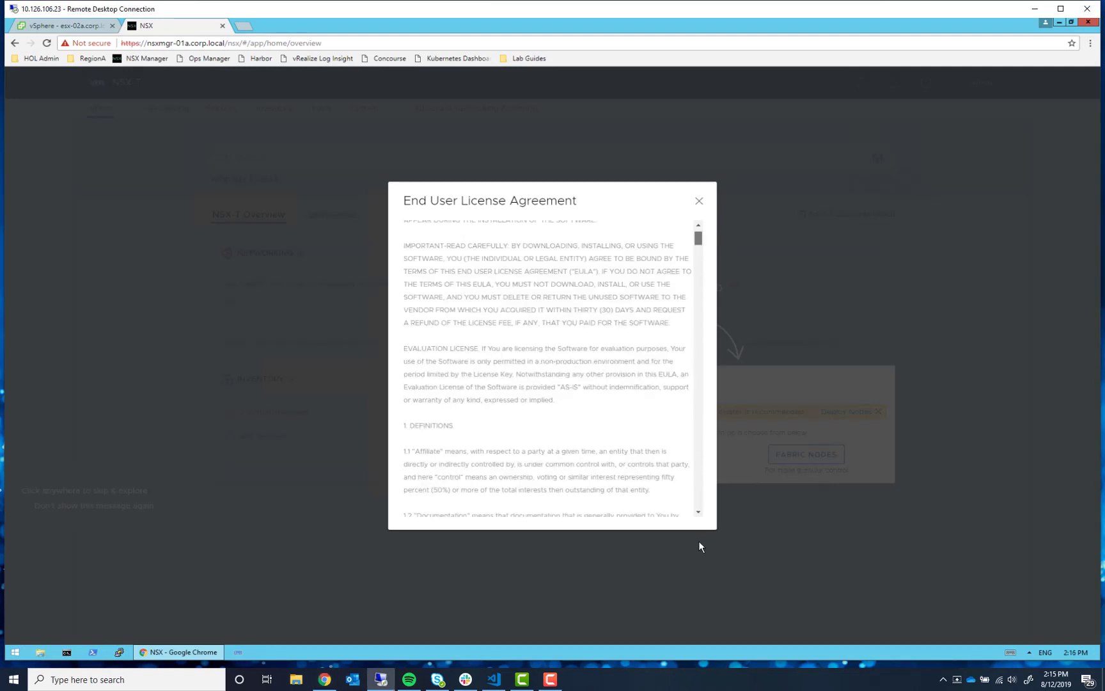
drag(699, 542, 697, 516)
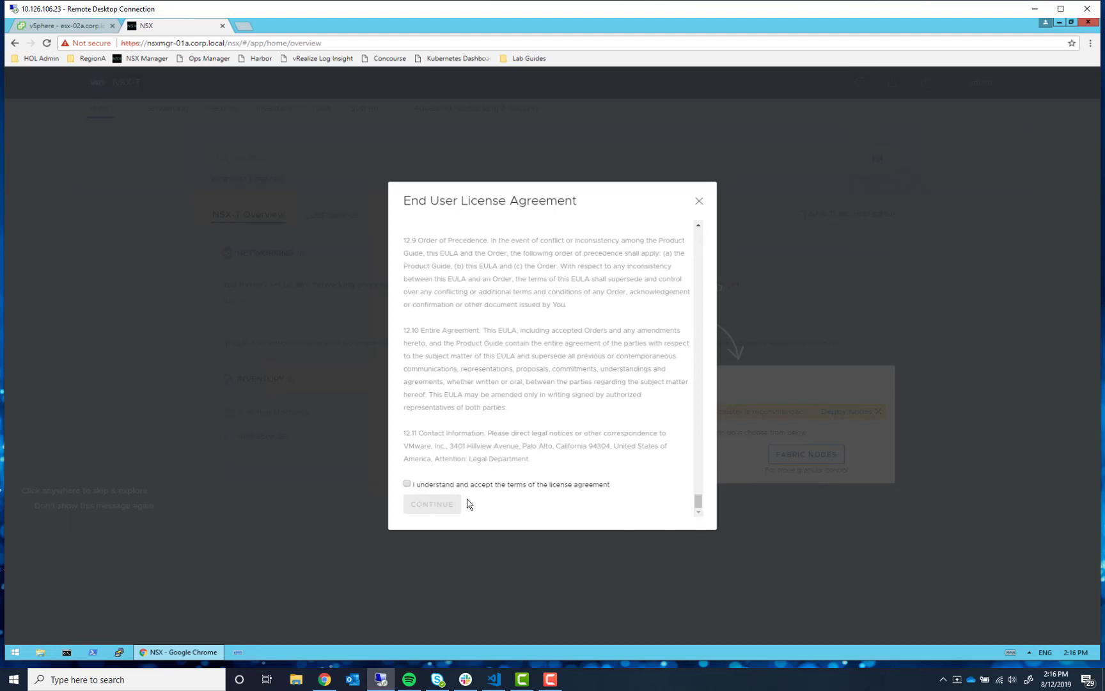
click(407, 483)
click(417, 505)
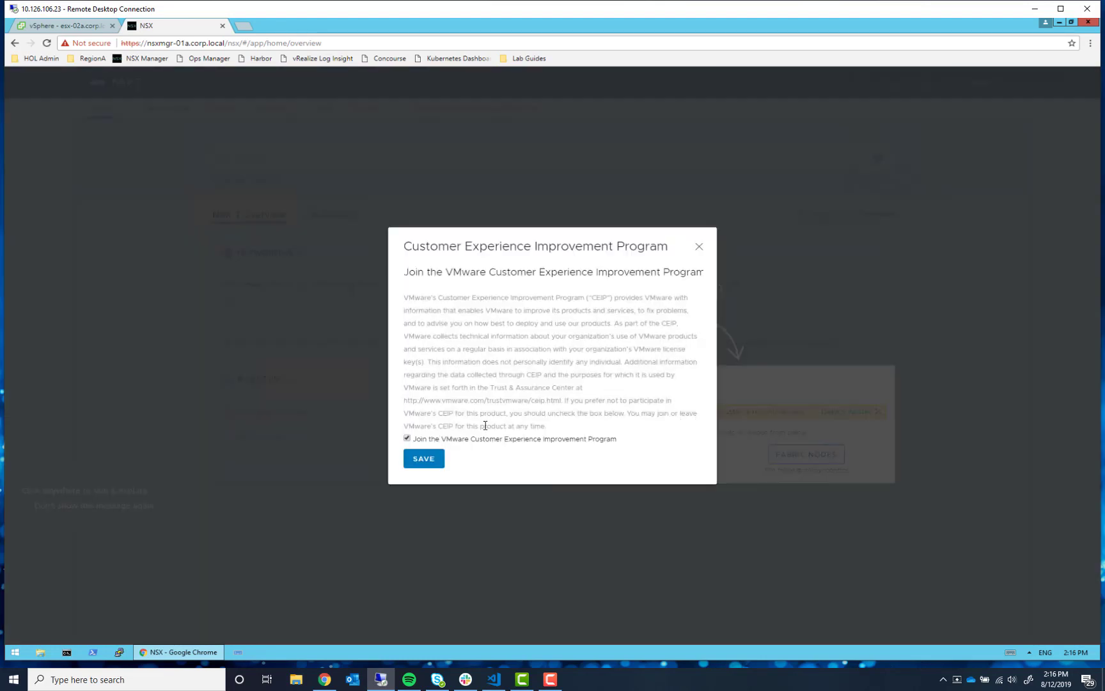
- Untick joining the VMware Customer Experience Improvement Program and save the choice
click(425, 458)
click(406, 438)
click(421, 459)
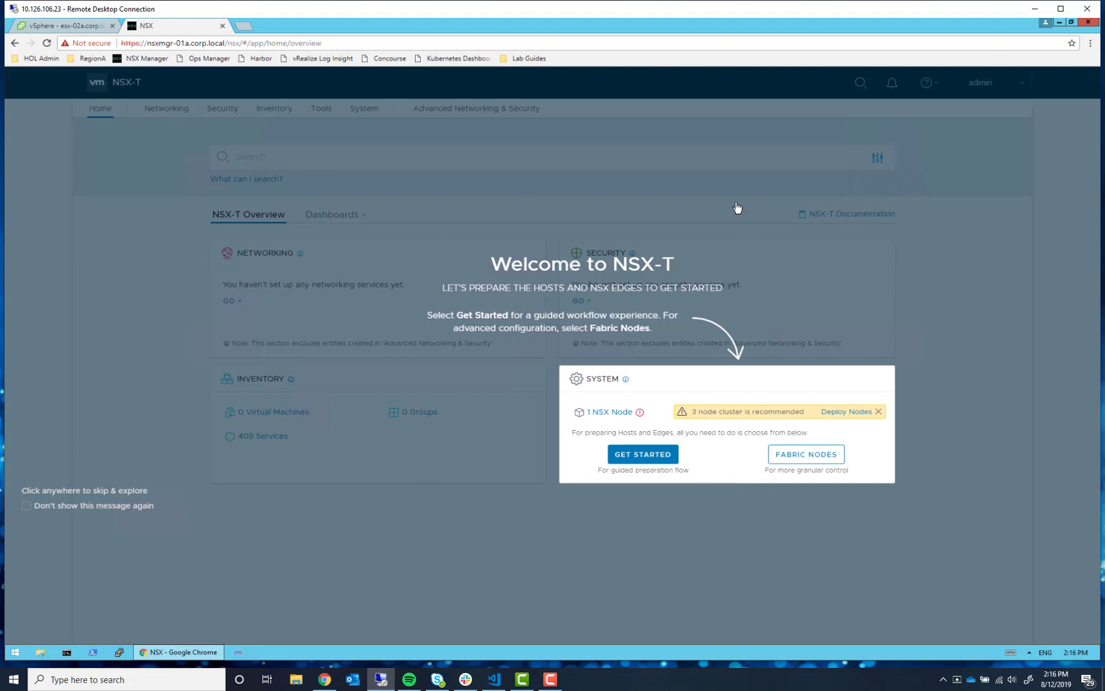
- Skip the Welcome overlay and go to System > Fabric > Compute Managers
click(776, 539)
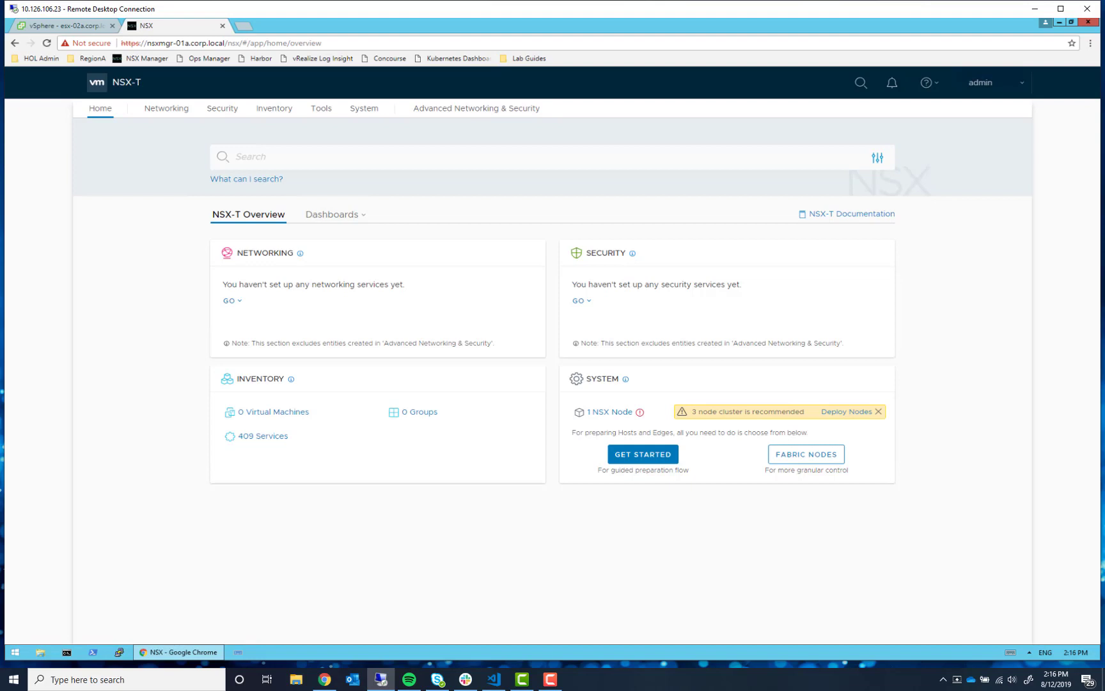
key(alt+Tab)
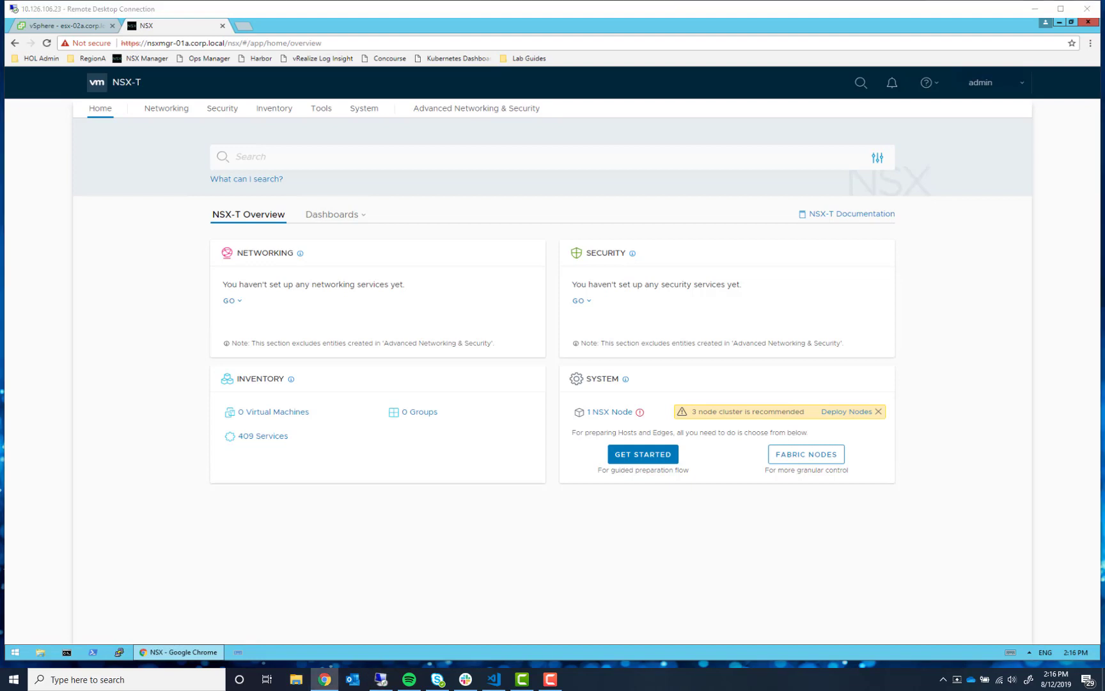
click(362, 109)
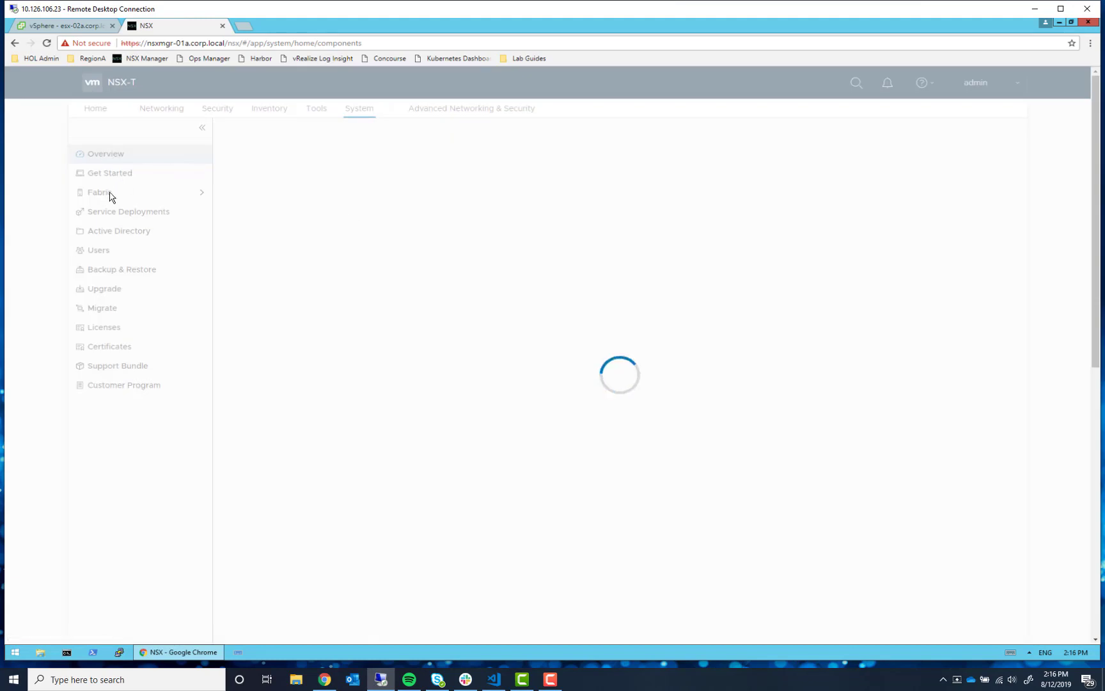
click(104, 192)
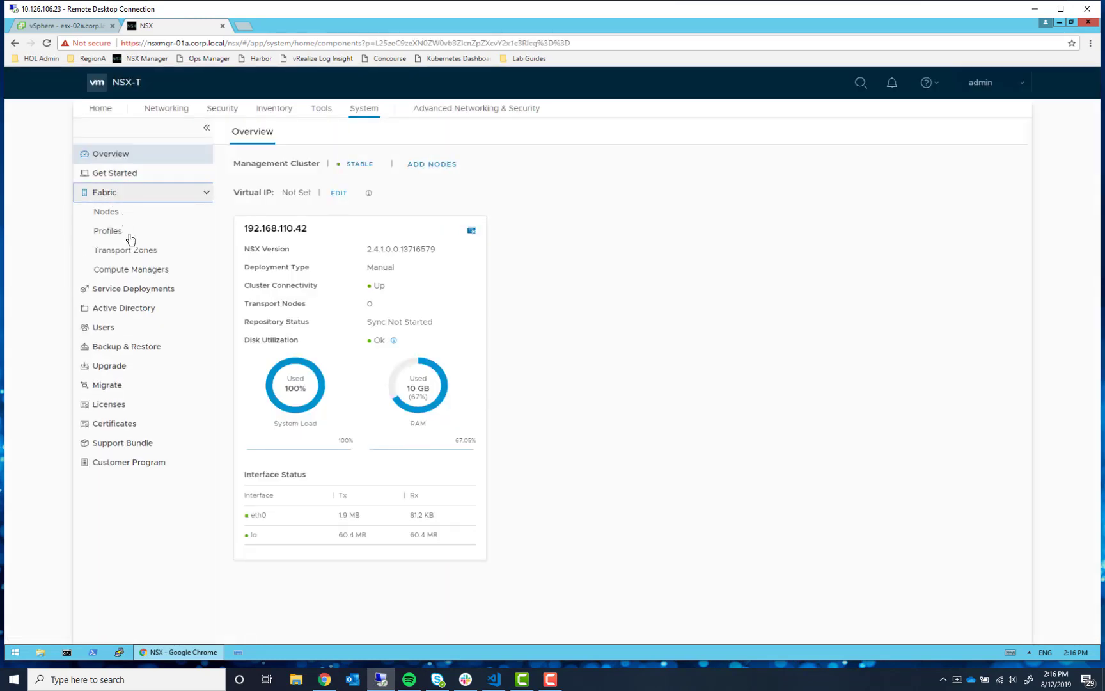
click(134, 271)
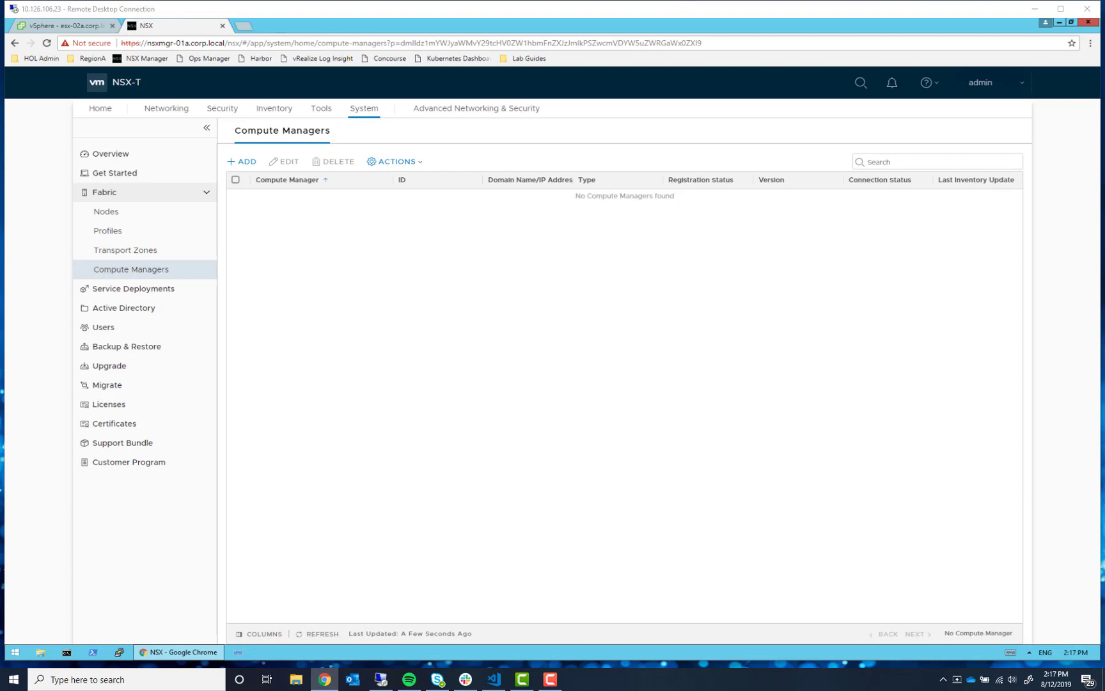
- Start a new compute manager named vcsa-01a at vcsa-01a.corp.loc with user administrator
click(245, 162)
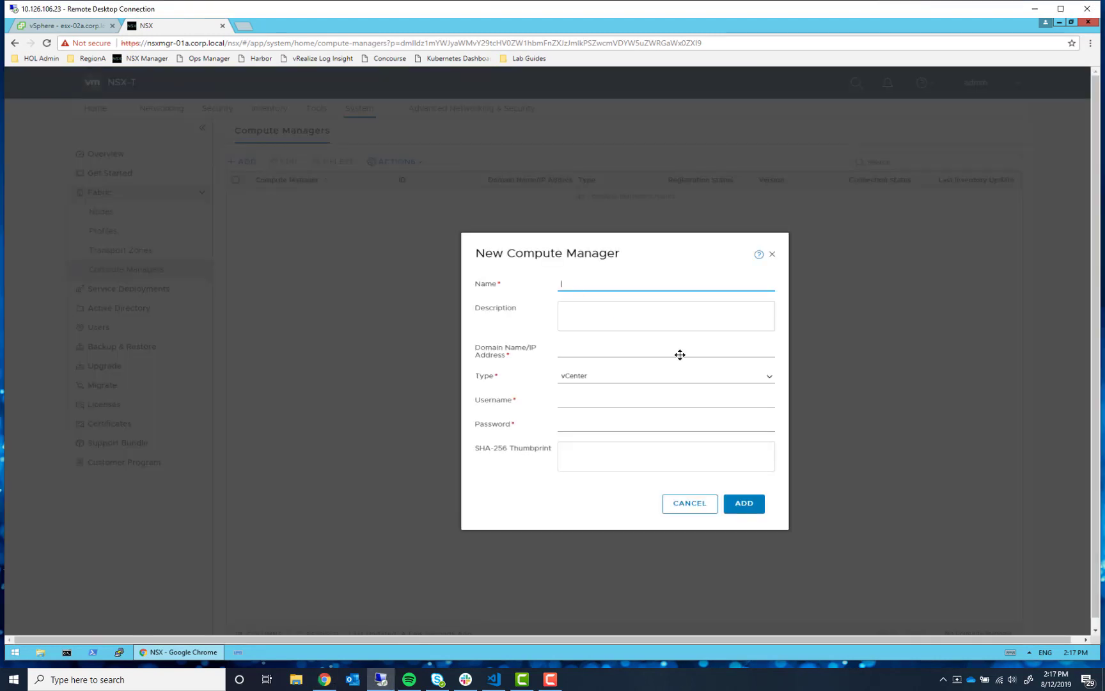
text(vcsa-01a)
key(Tab)
key(Tab)
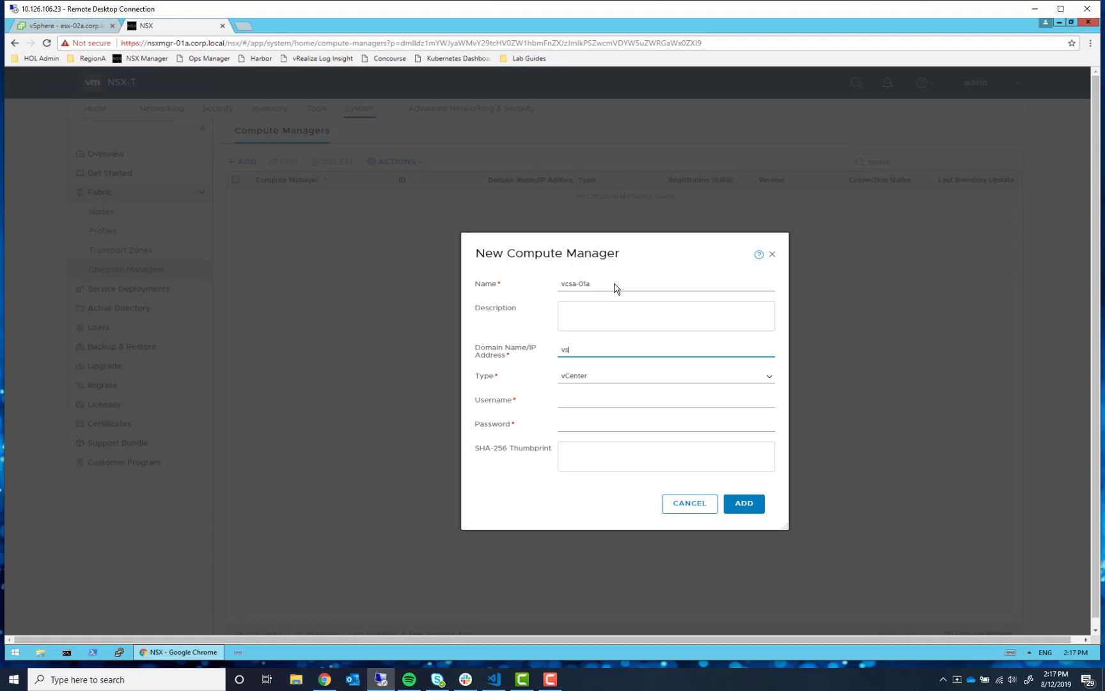
text(vcsa-01a.corp.loc)
key(Tab)
key(Tab)
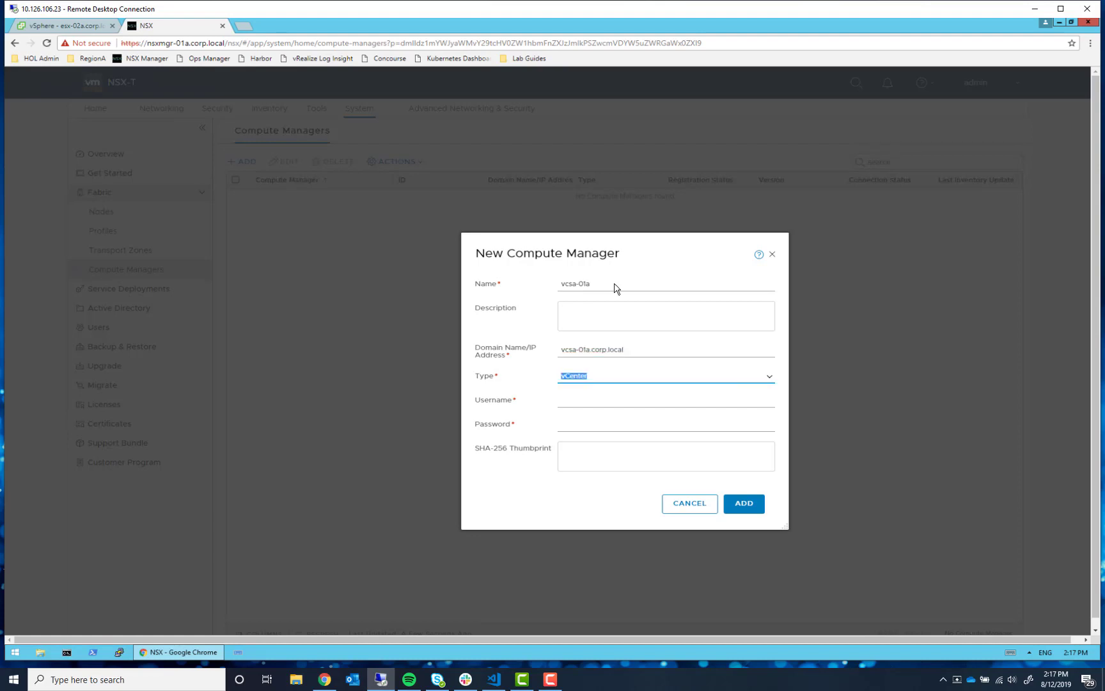
text(admin)
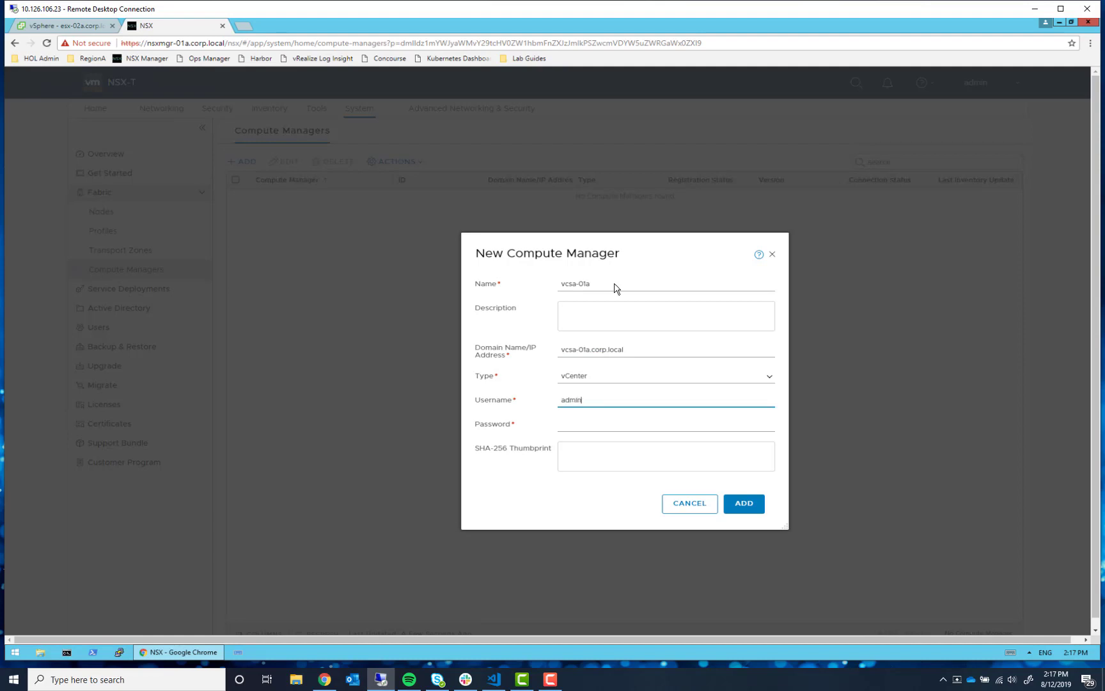
text(istrator)
key(Tab)
key(shift+Tab)
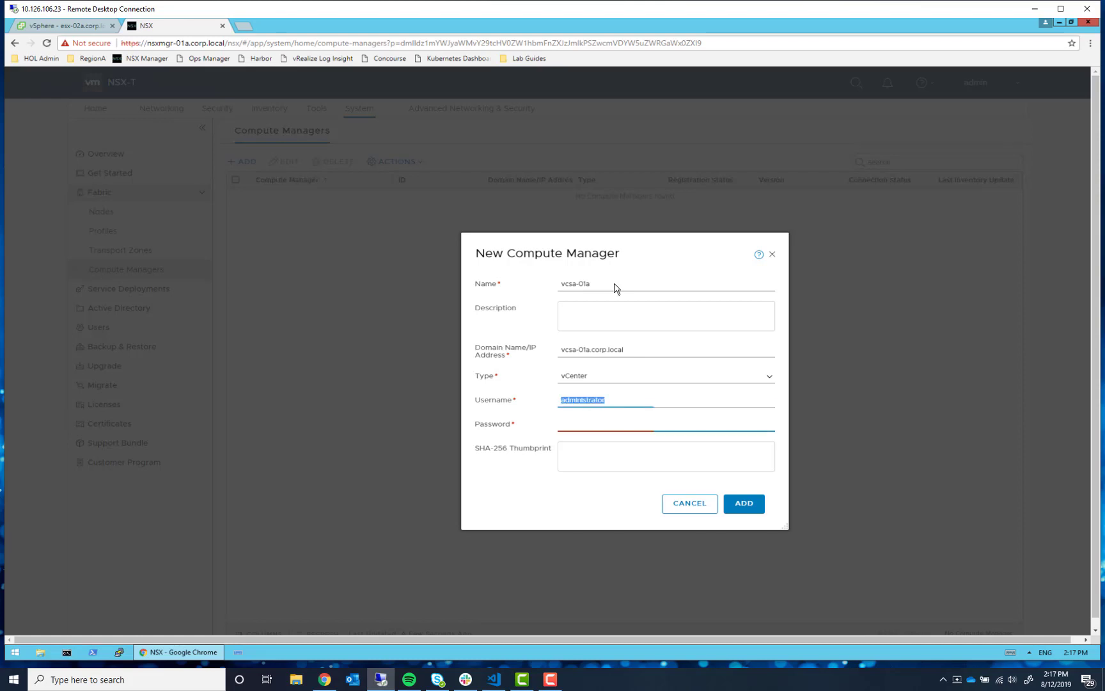
key(End)
text(@)
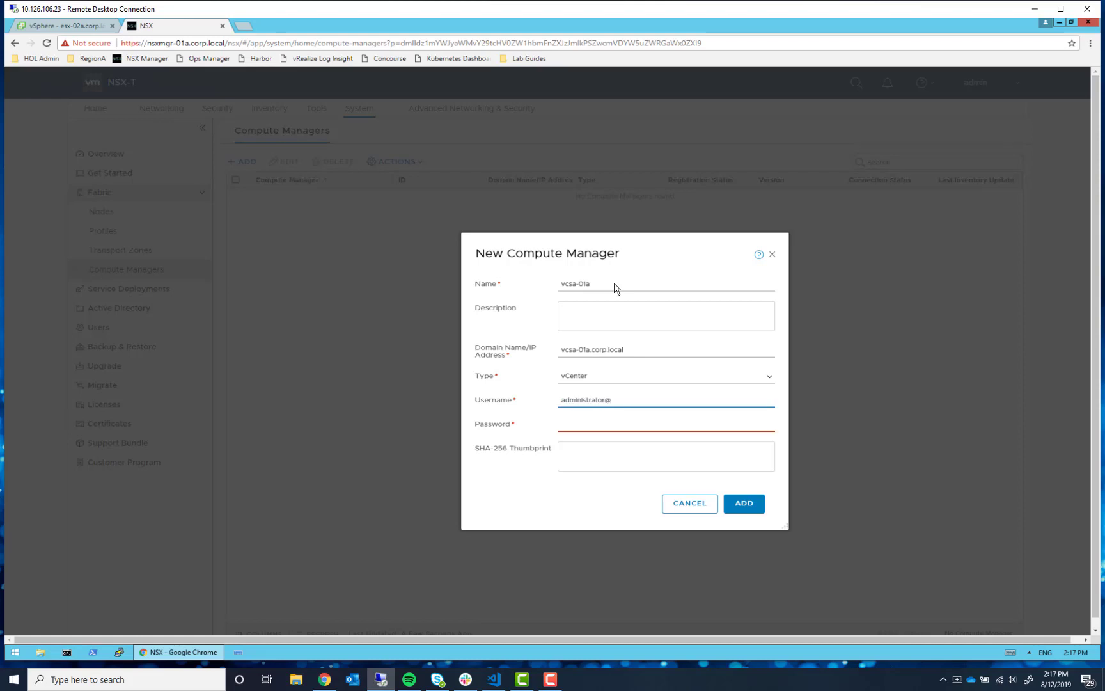
text(corp.local)
key(Tab)
text(VMware)
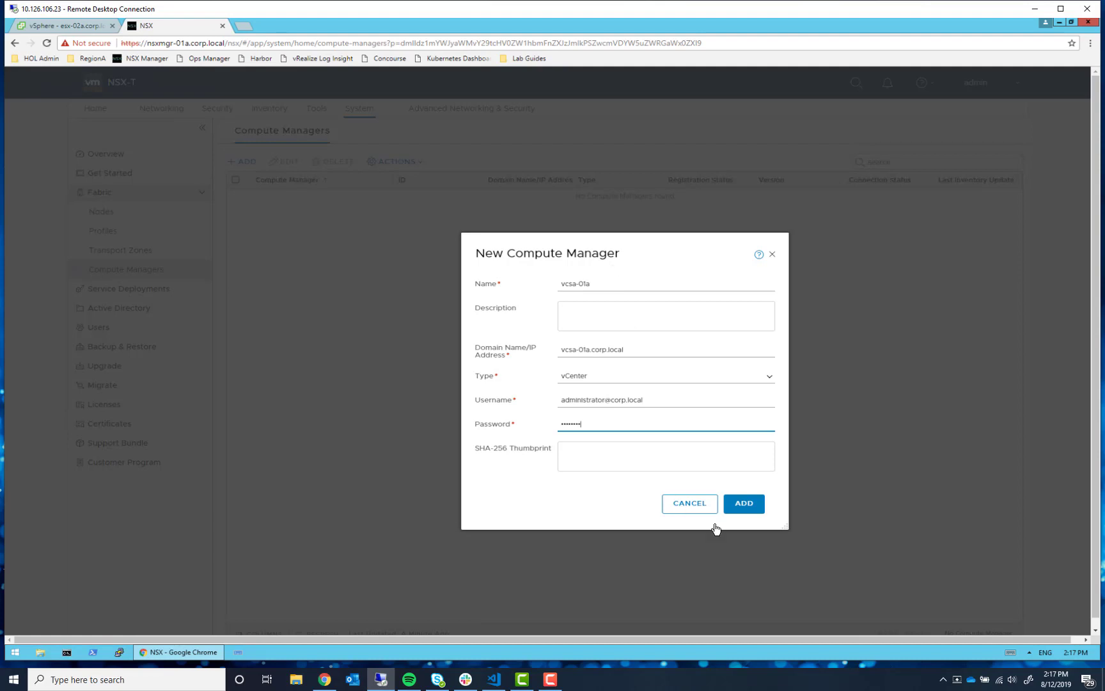
click(748, 504)
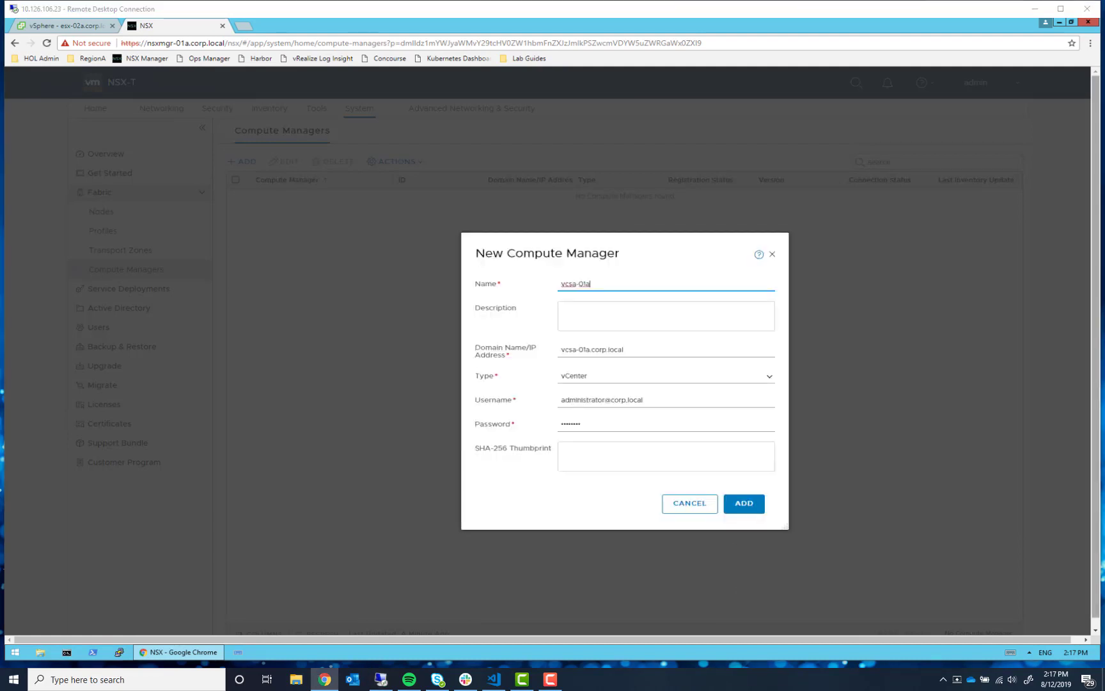
click(747, 433)
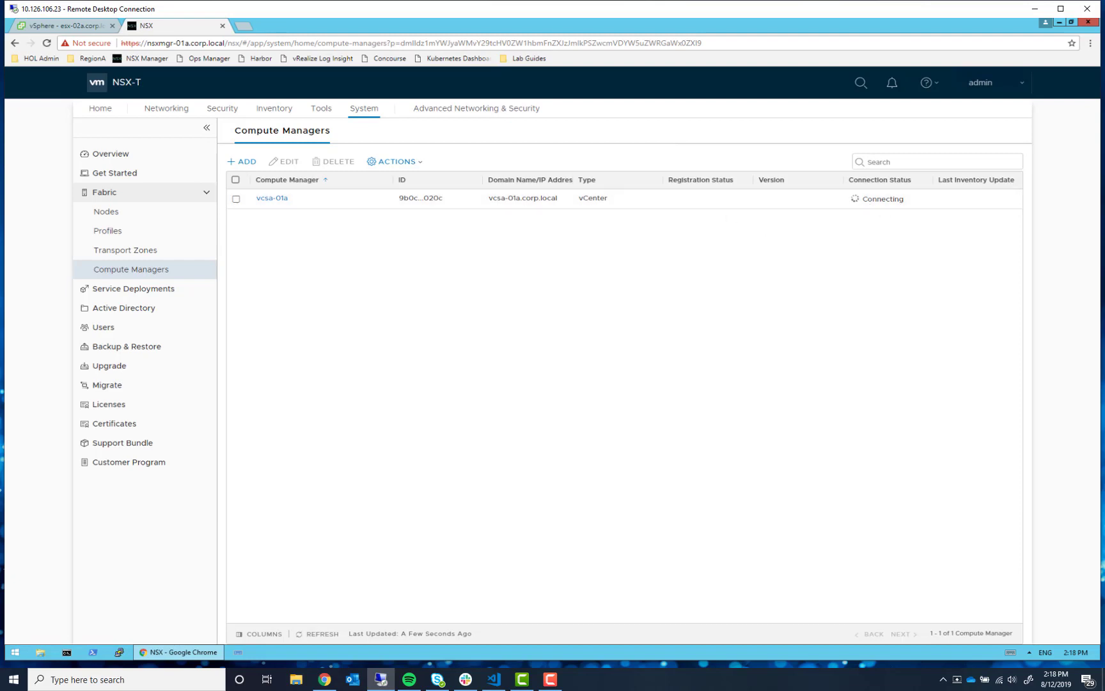
- Once vcsa-01a is registered, go to the Advanced Networking & Security area
key(alt+Tab)
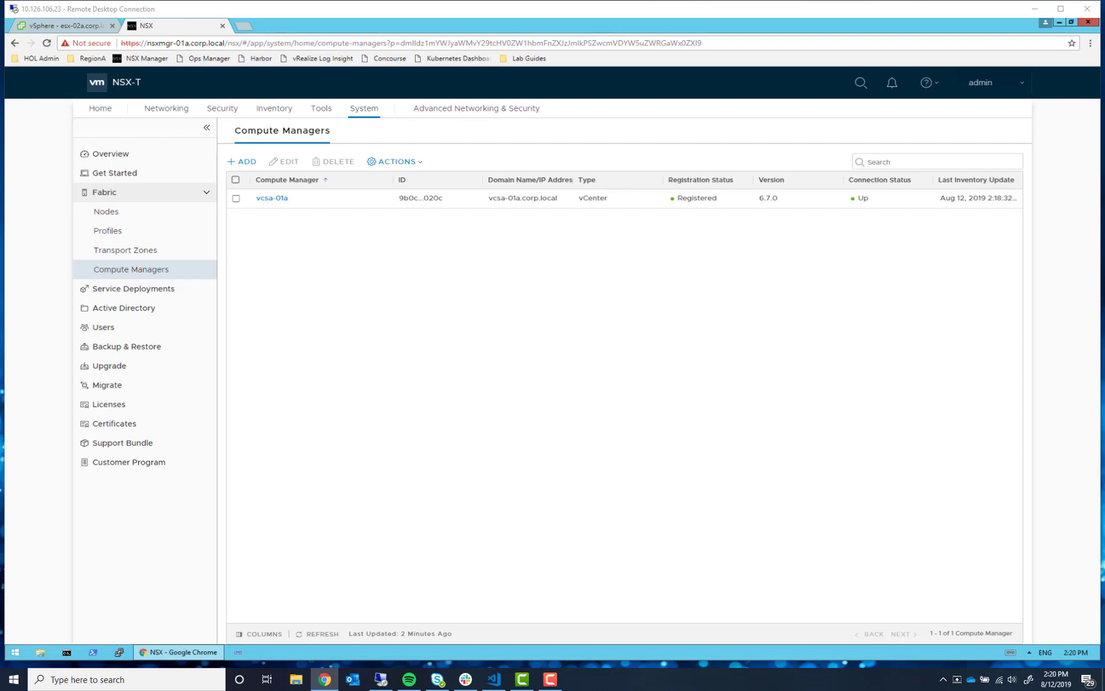
click(480, 110)
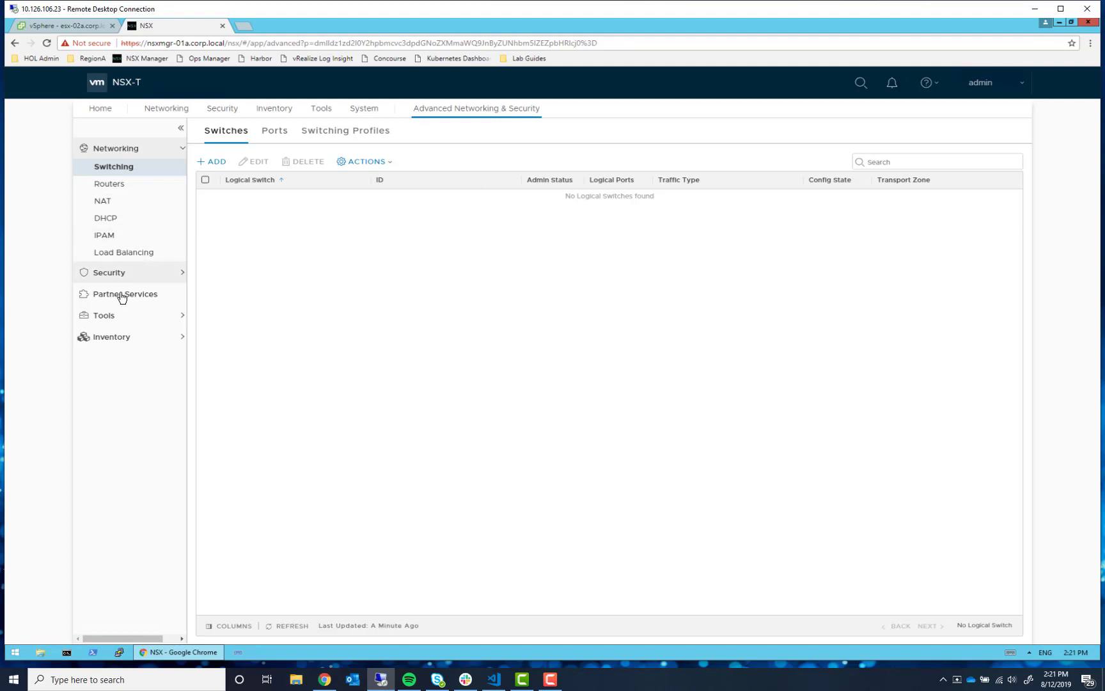
- Expand Inventory, open Groups, and switch to the IP Pools list
click(111, 338)
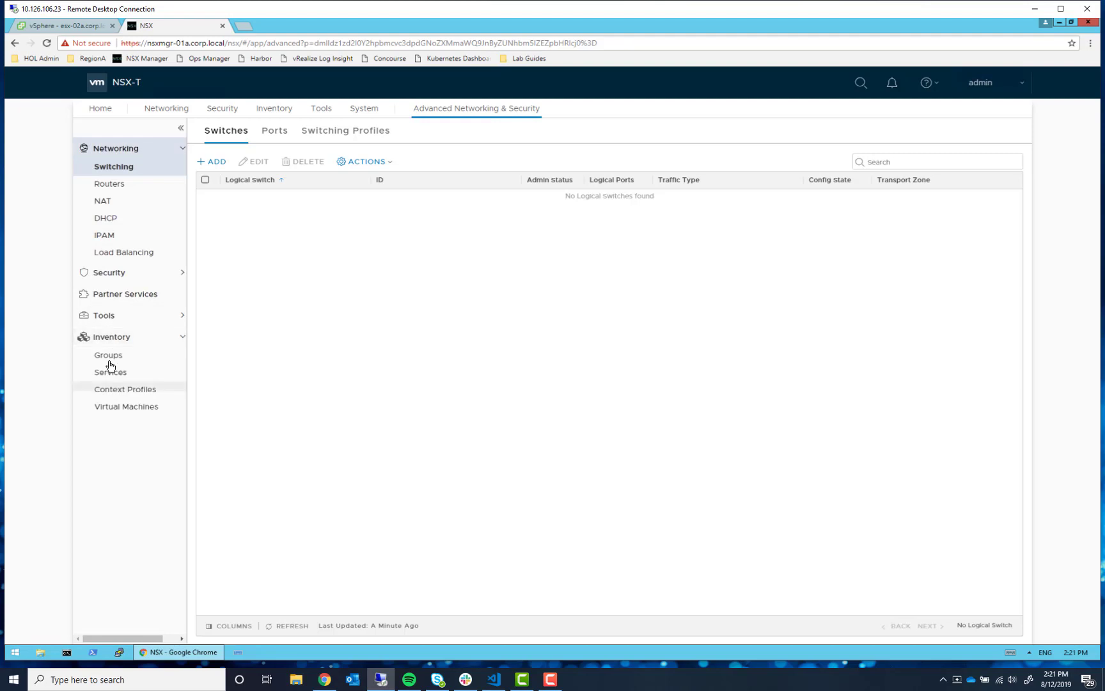
click(109, 355)
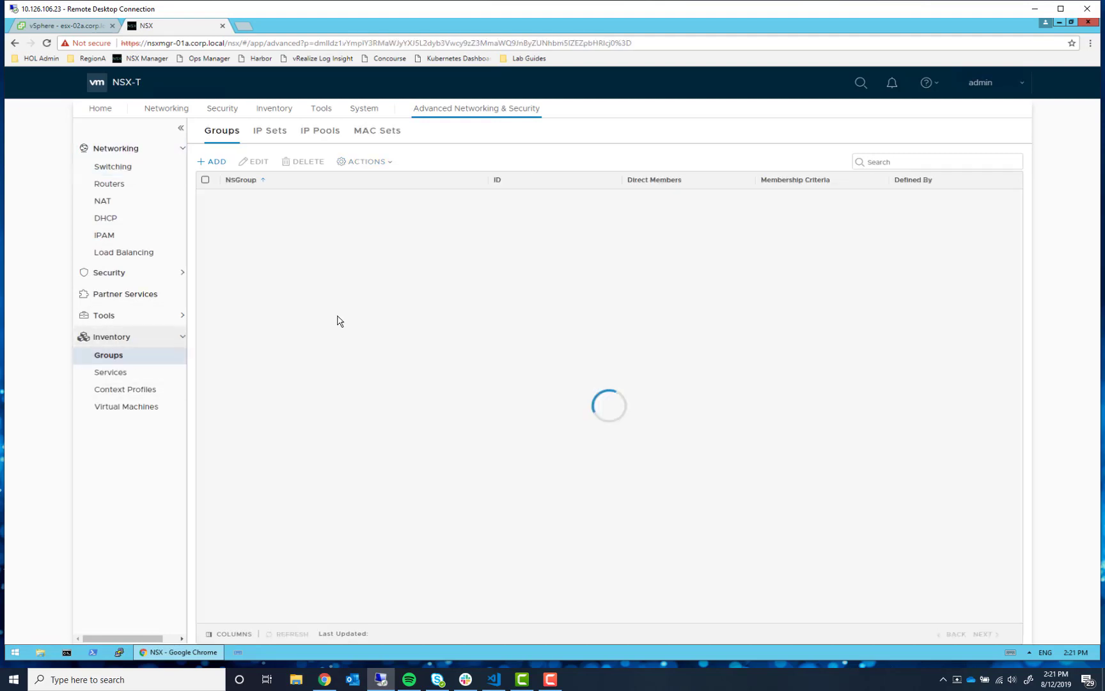
click(320, 131)
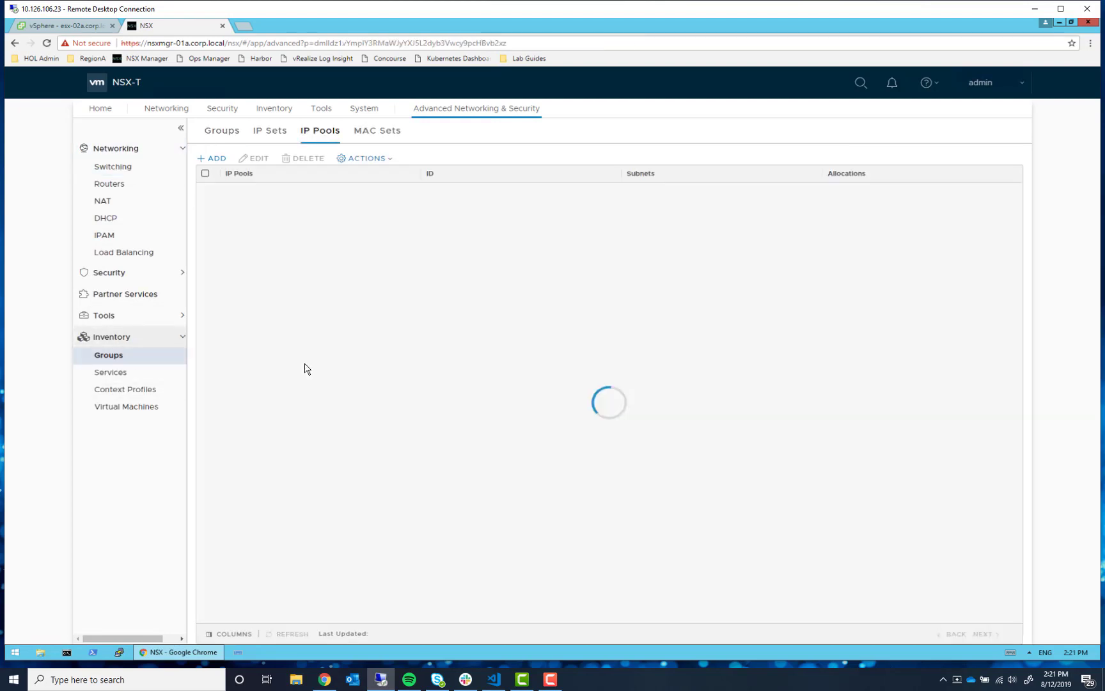
- Start an IP pool named tep-ip-pool with a subnet range 192.168.130.51–192.168.130.75
click(212, 160)
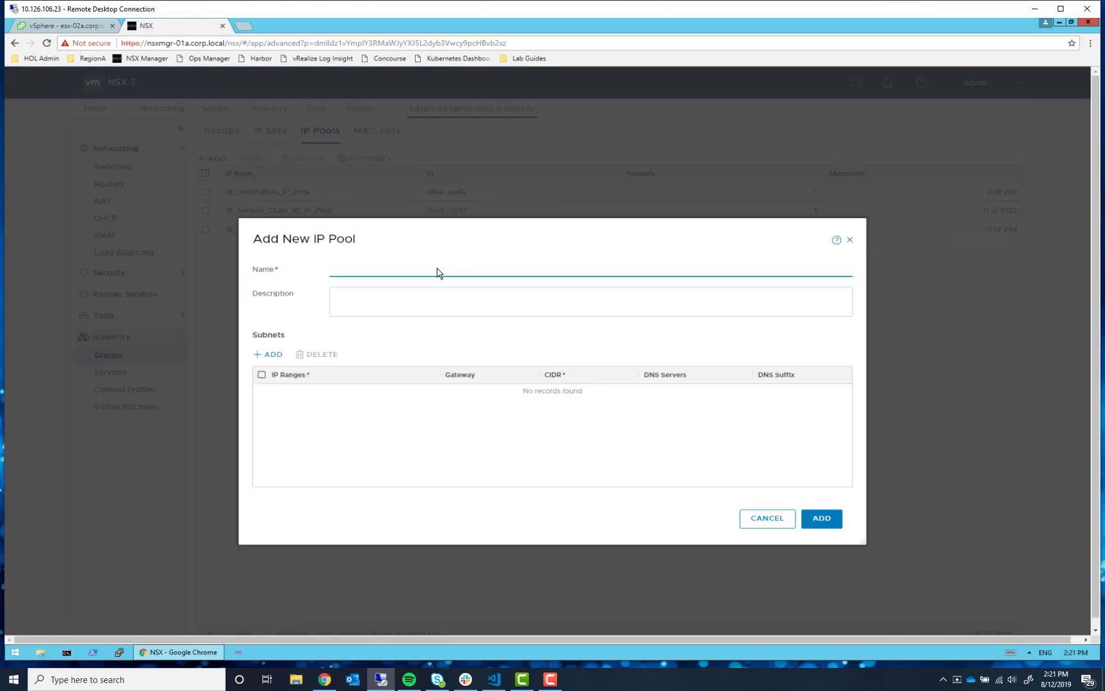
text(tep-ip-pool)
click(264, 355)
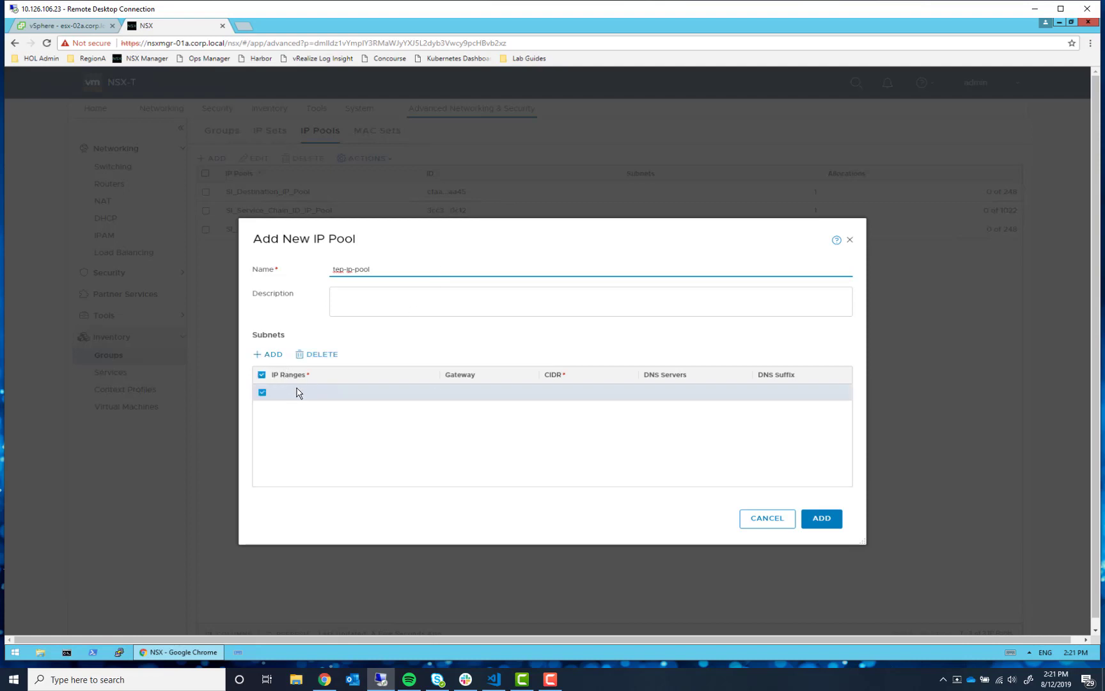
click(445, 397)
click(435, 396)
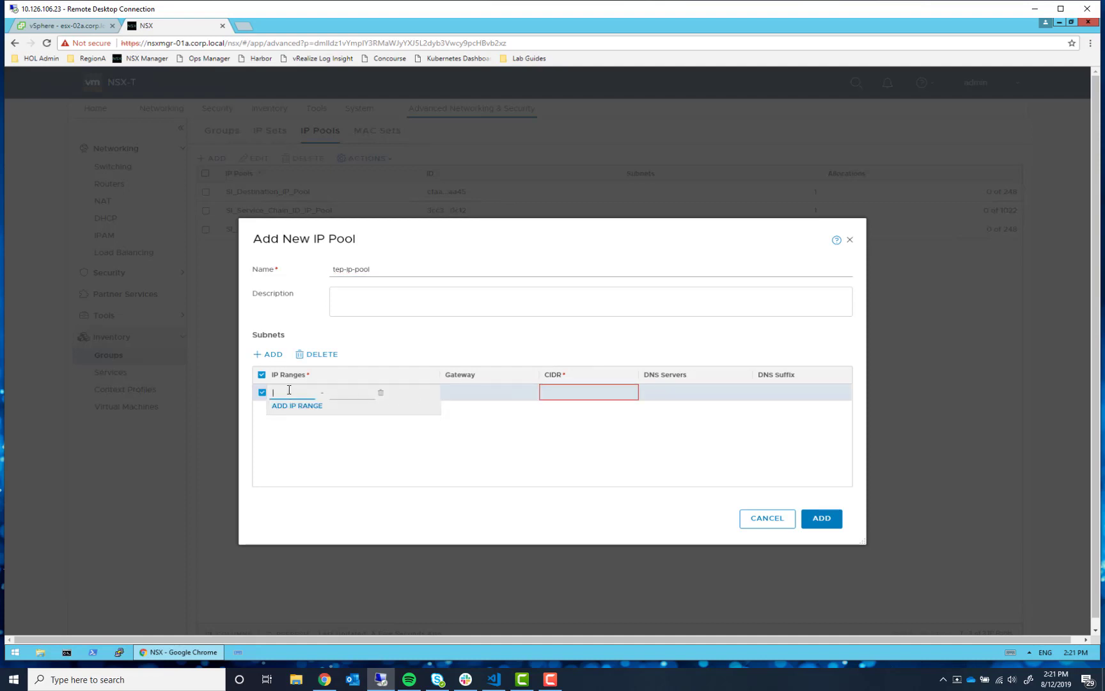
text(192)
text(.1687)
text(.13)
text(0.51)
click(355, 395)
text(192.168.1)
text(30)
text(.75)
click(417, 450)
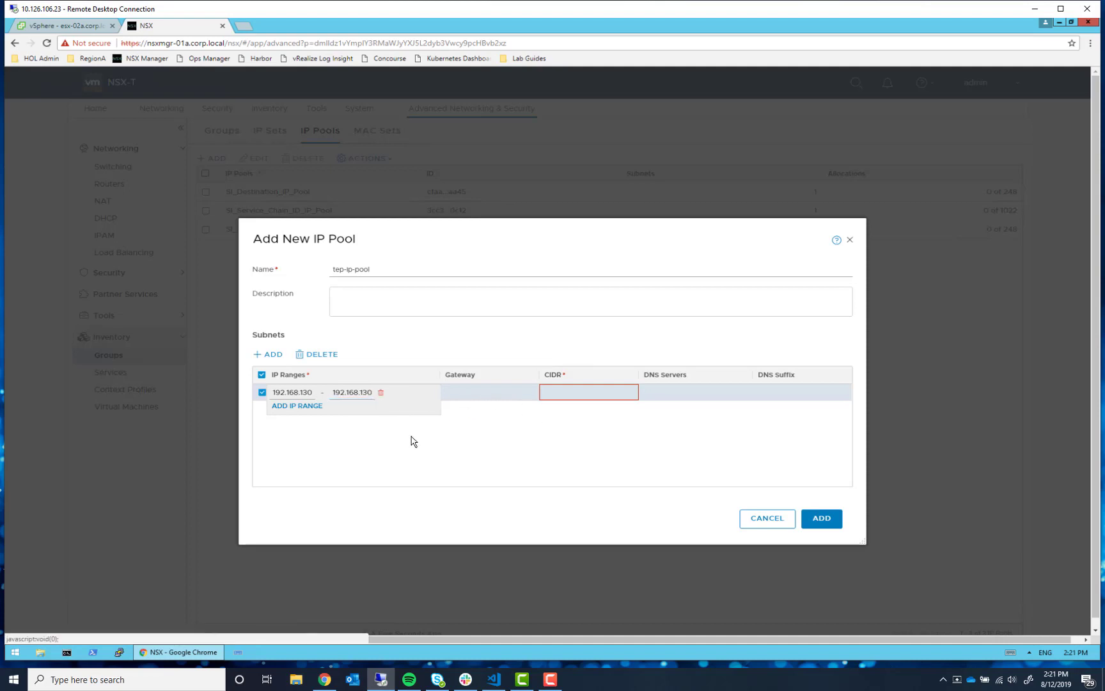
click(478, 423)
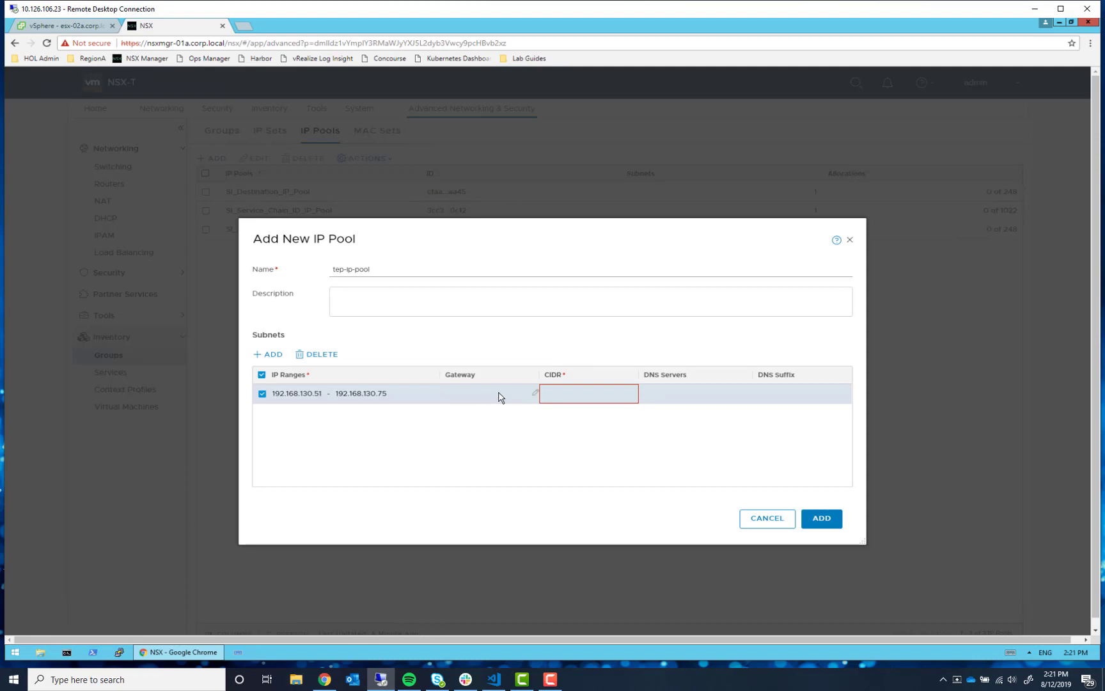
- Give the subnet gateway 192.168.130.1, CIDR 192.168.130.0/24, DNS 192.168.110.10, suffix corp.local, and create it
click(533, 396)
text(192.168.130.1)
click(567, 394)
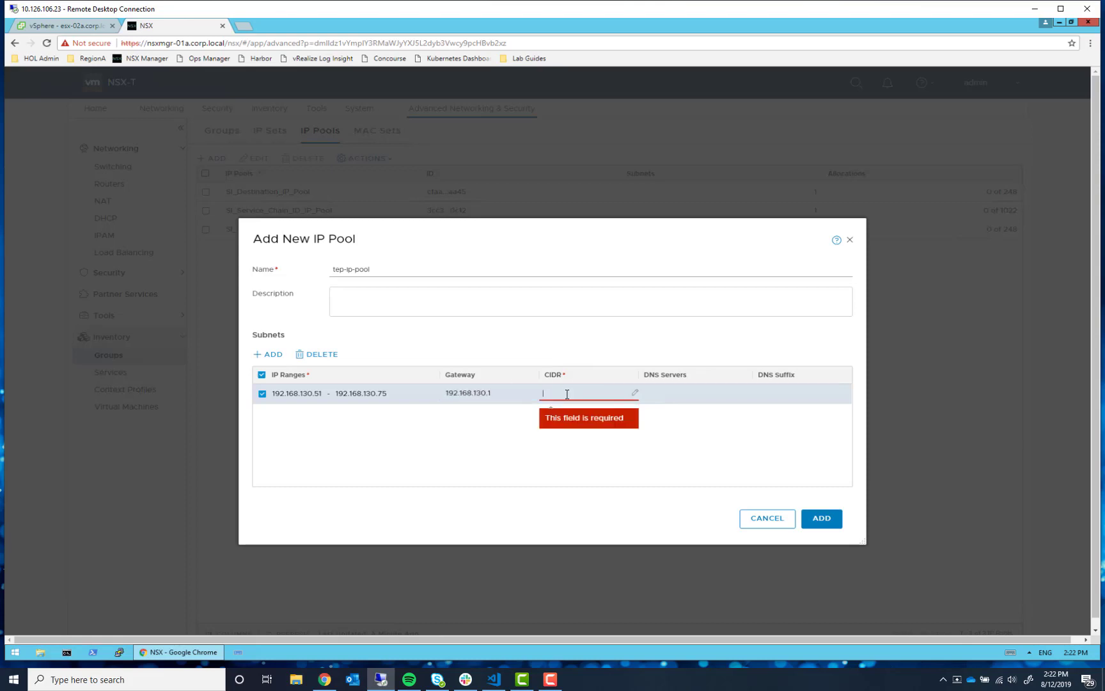
text(192.168.130.0/24)
click(677, 395)
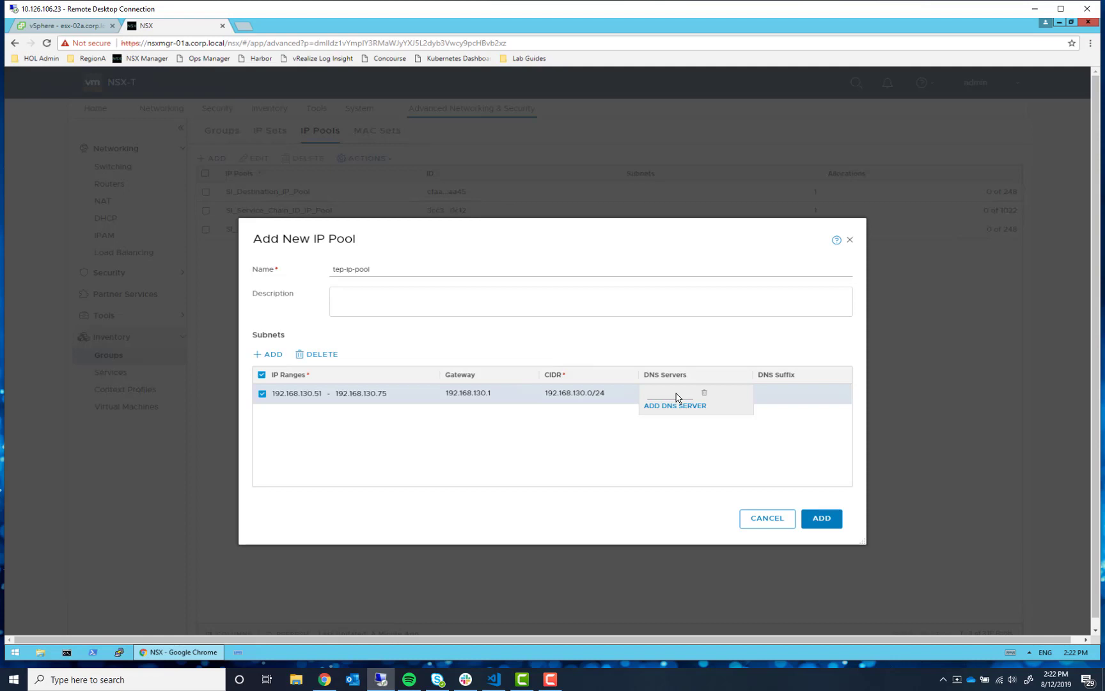
click(677, 397)
text(192.168.110.10)
click(788, 395)
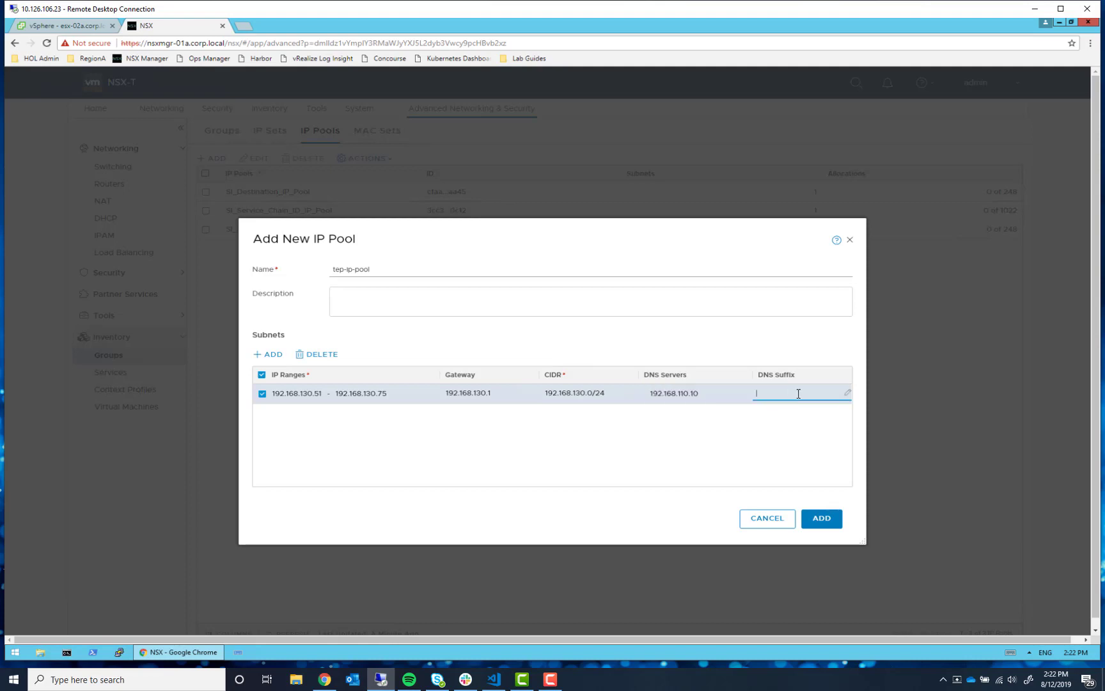
text(corp.local)
click(623, 478)
click(826, 518)
key(alt+Tab)
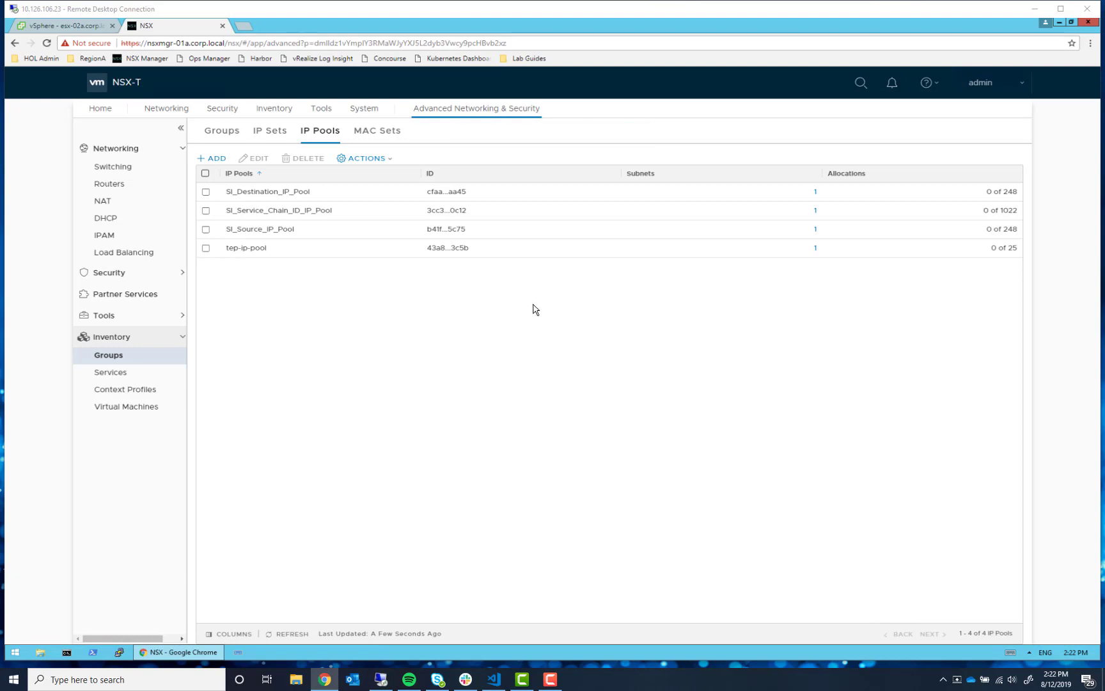
- Go to the System Overview to see the stable management cluster on node 192.168.110.42
click(363, 109)
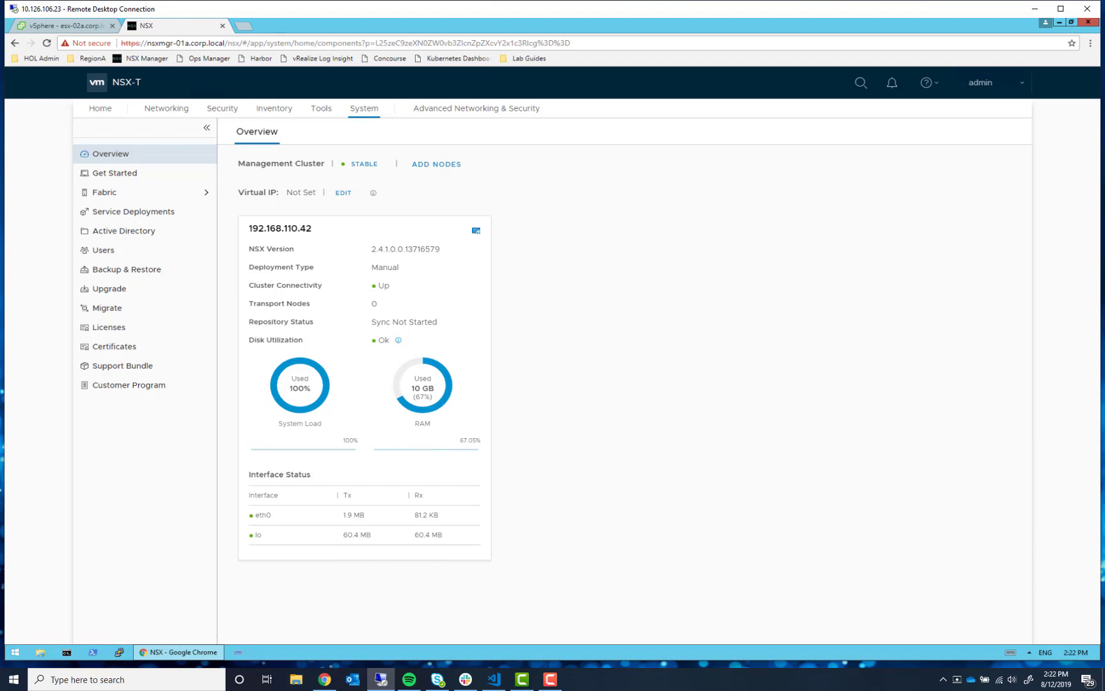
- From Get Started, set up transport nodes for an NSX Edge VM and begin adding a new edge
click(97, 175)
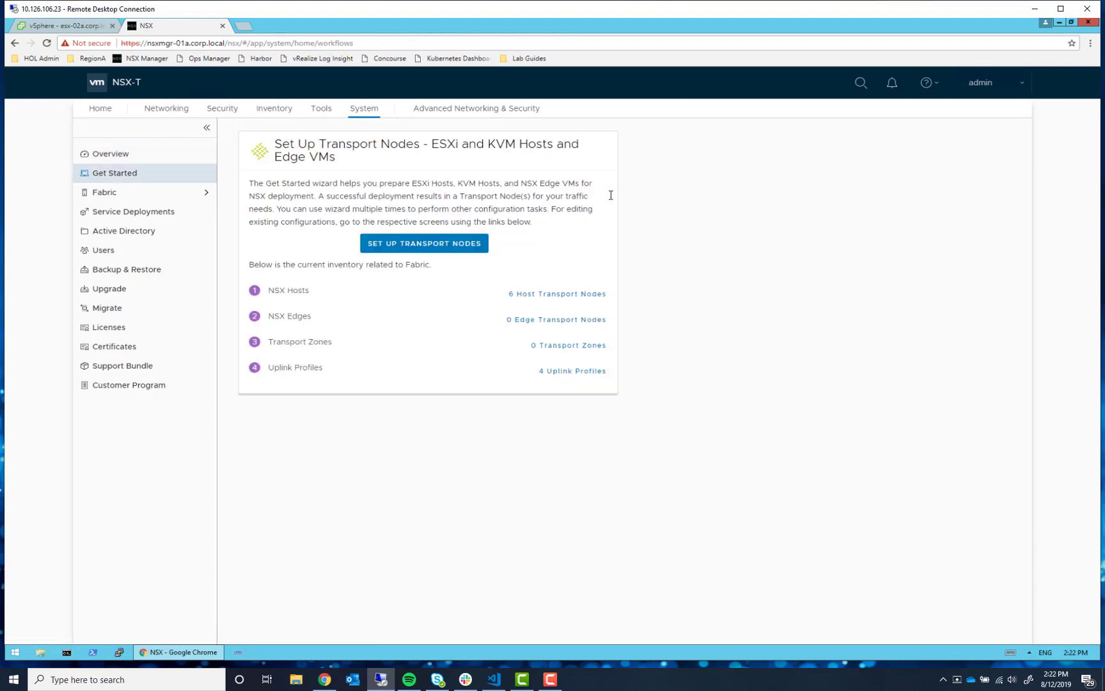
click(451, 246)
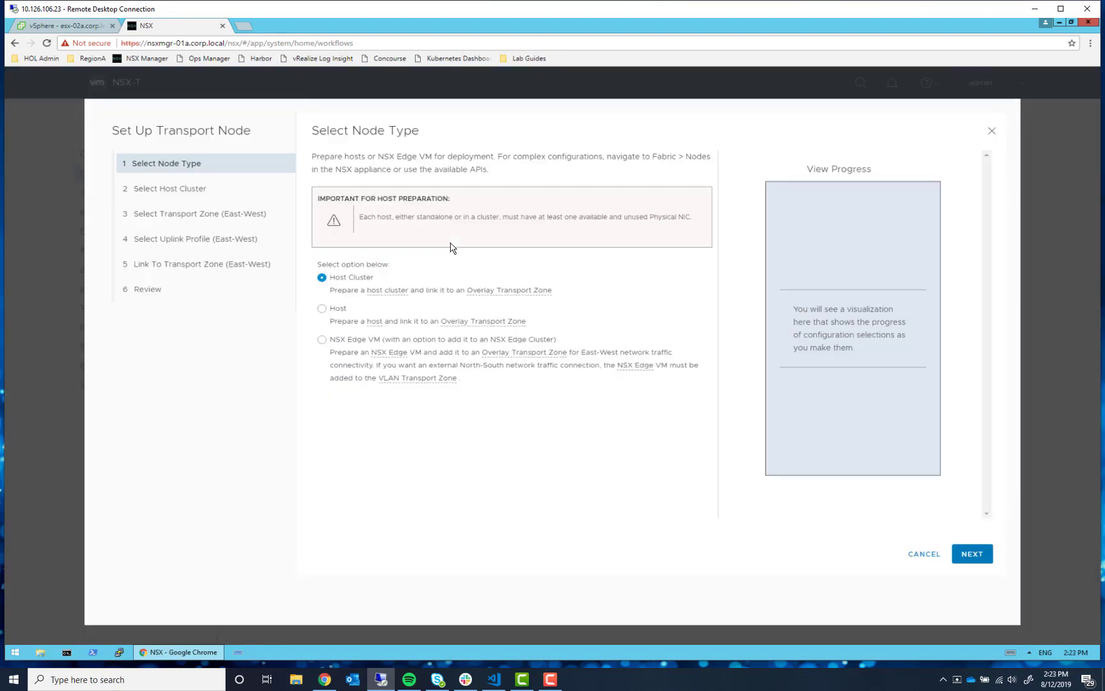
click(322, 340)
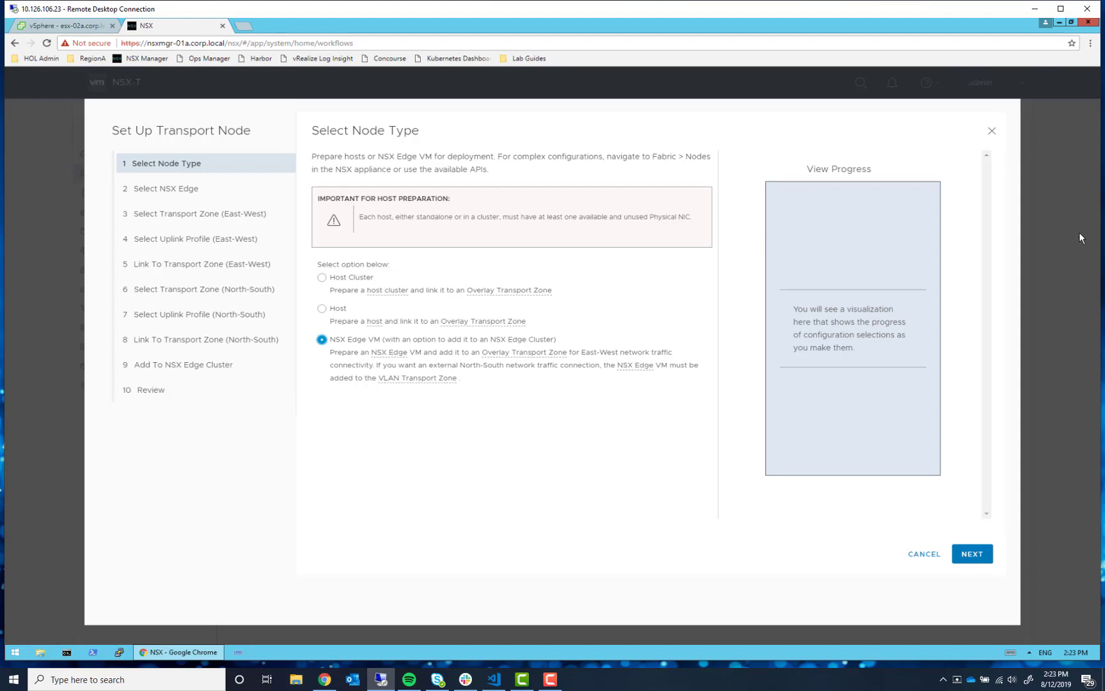
click(973, 553)
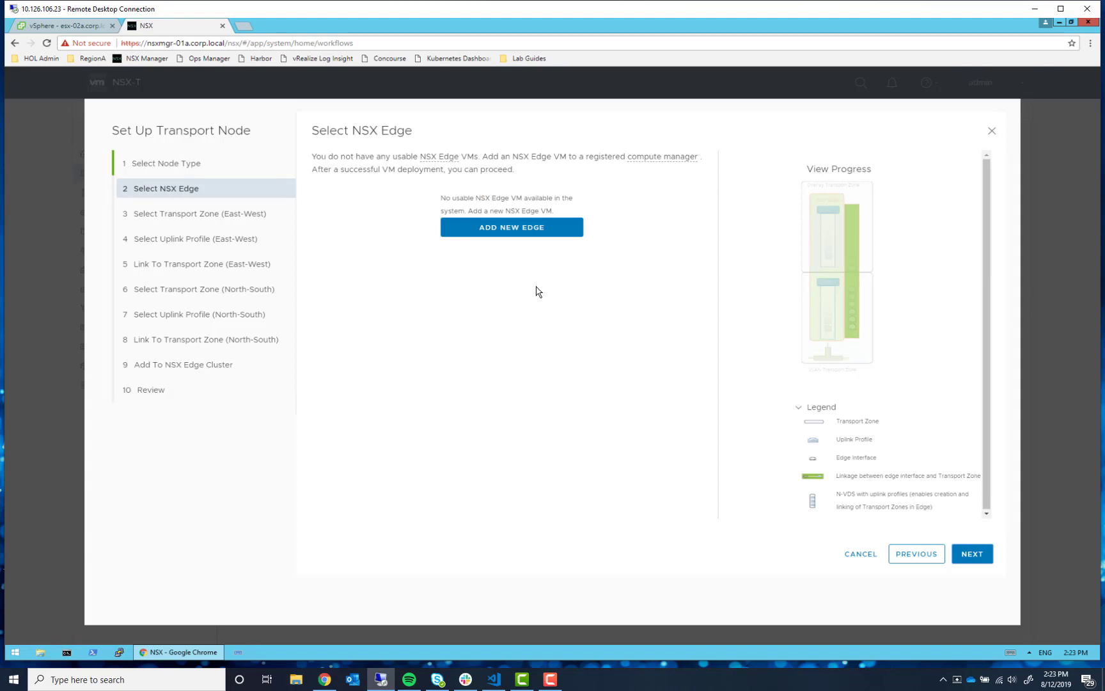
click(536, 235)
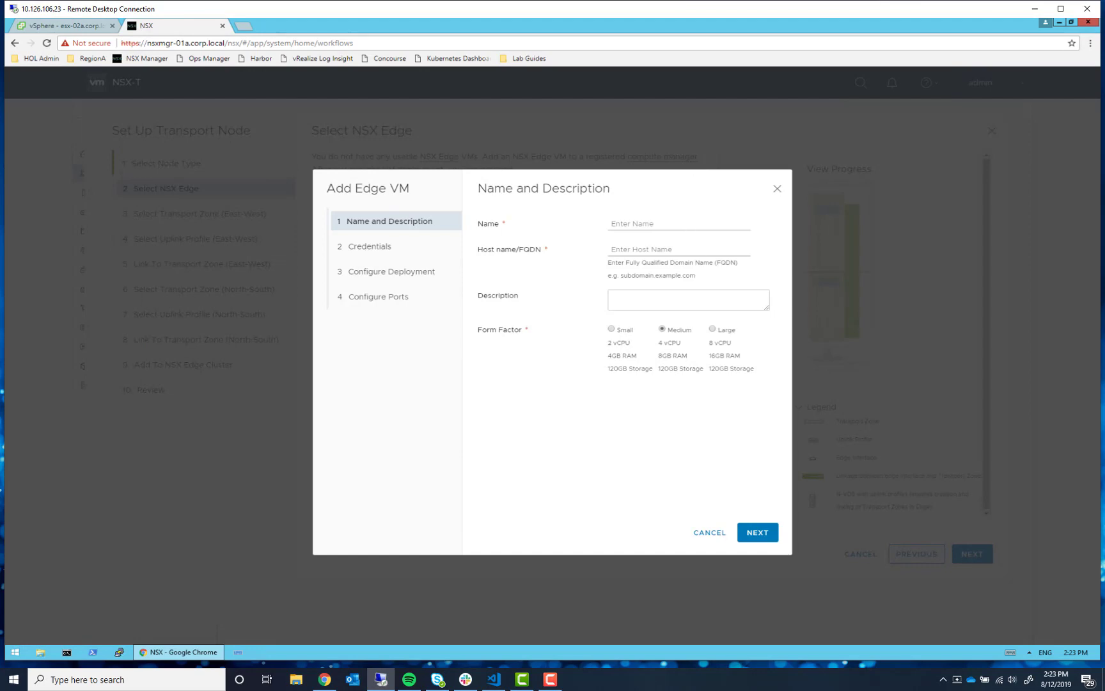
key(alt+Tab)
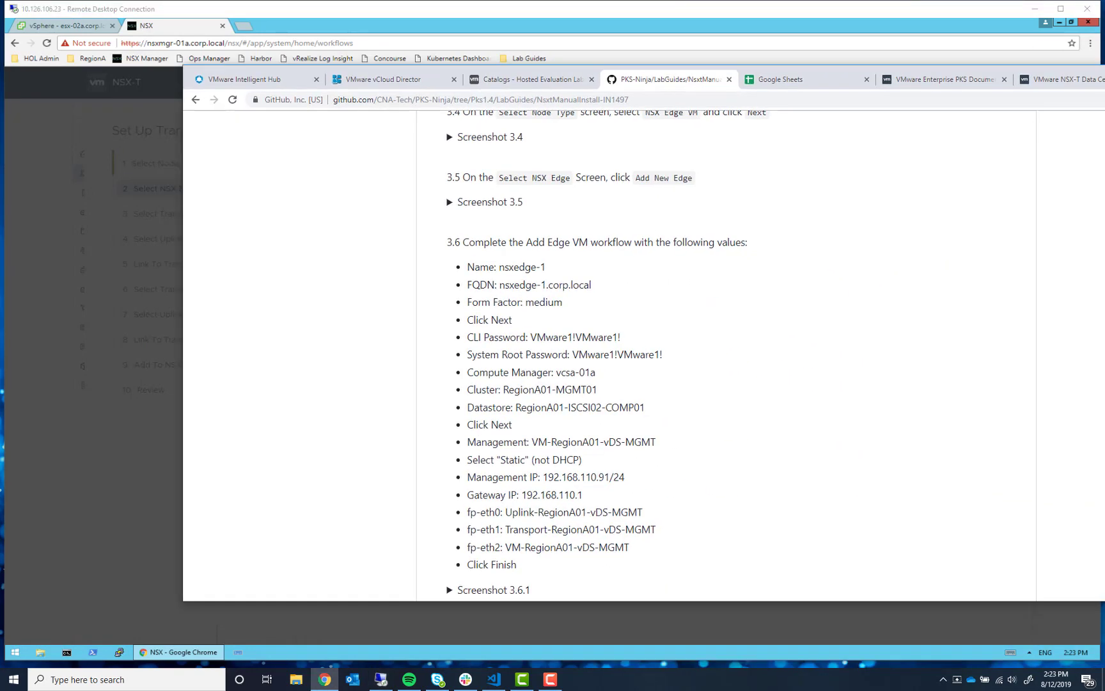
drag(972, 46, 965, 2)
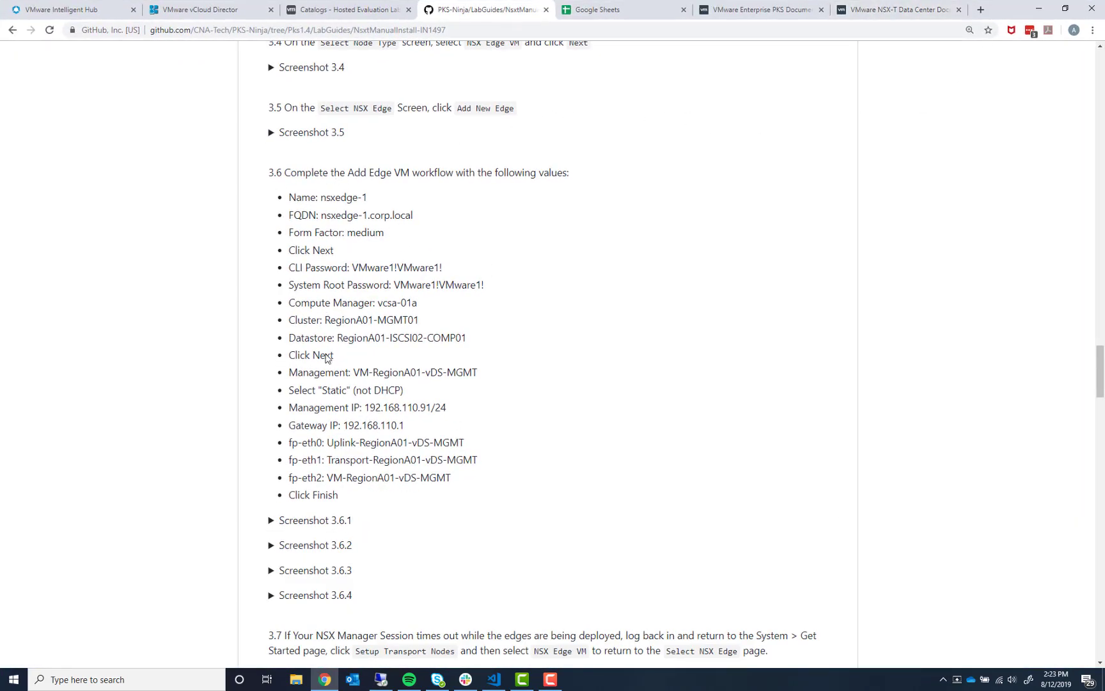
drag(1008, 13, 1104, 5)
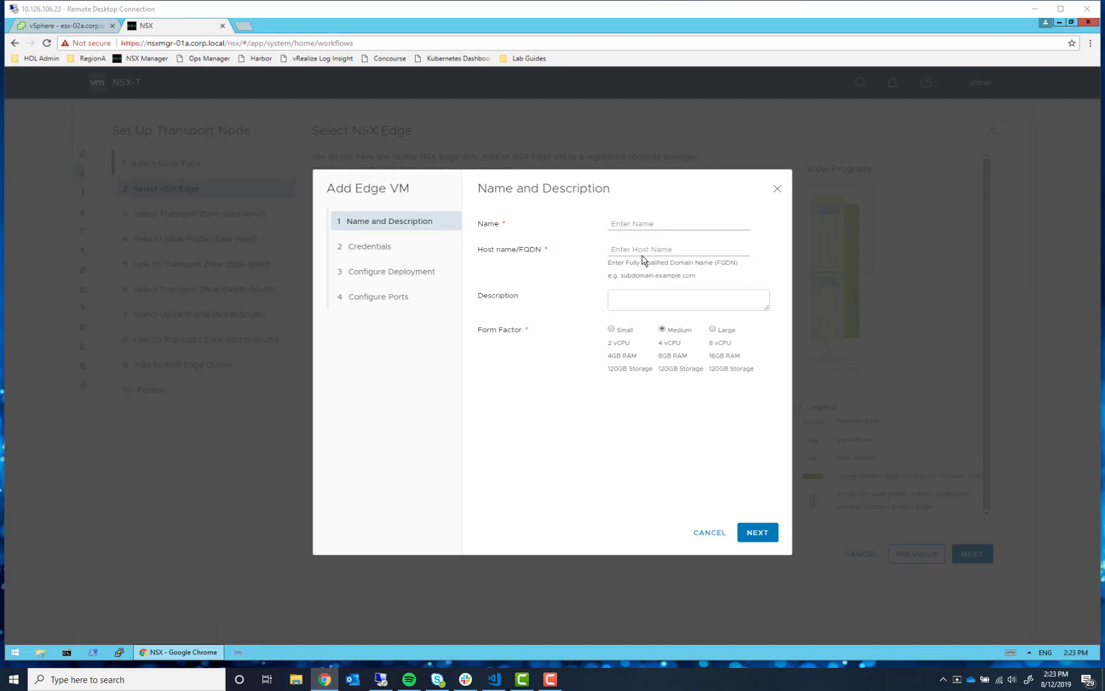
- Name the edge VM nsxedge-1 with FQDN nsxedge-1.corp.local and Large form factor, then continue
click(655, 224)
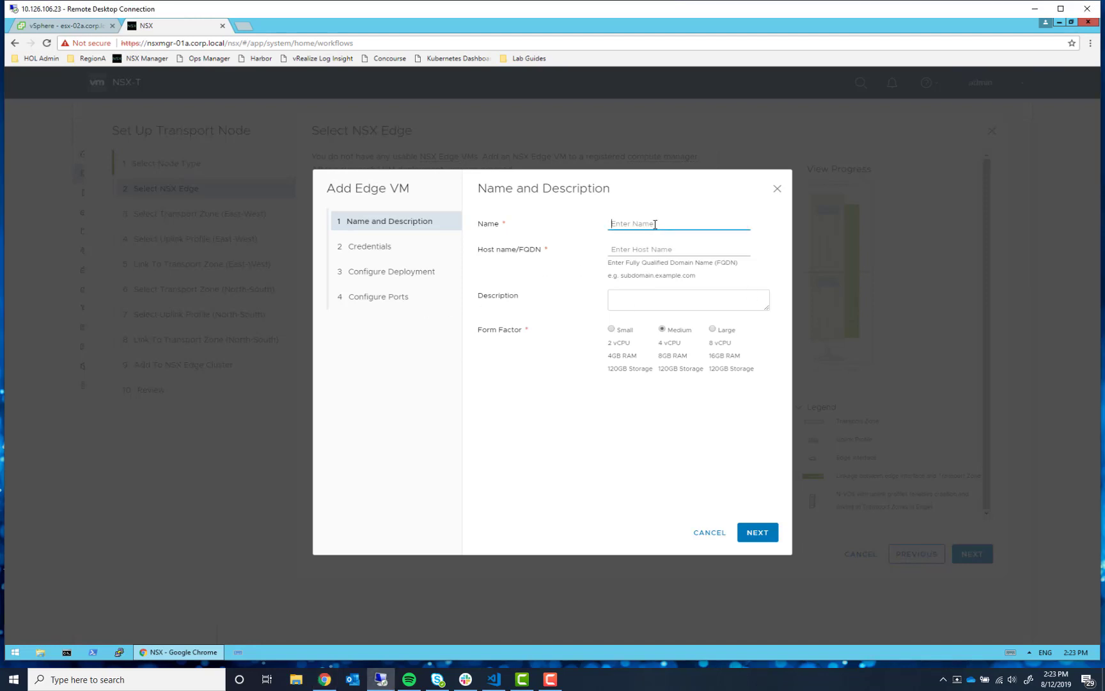
text(nsx-edge)
key(BackSpace)
key(BackSpace)
key(BackSpace)
key(BackSpace)
text(exge-)
key(Tab)
text(ns)
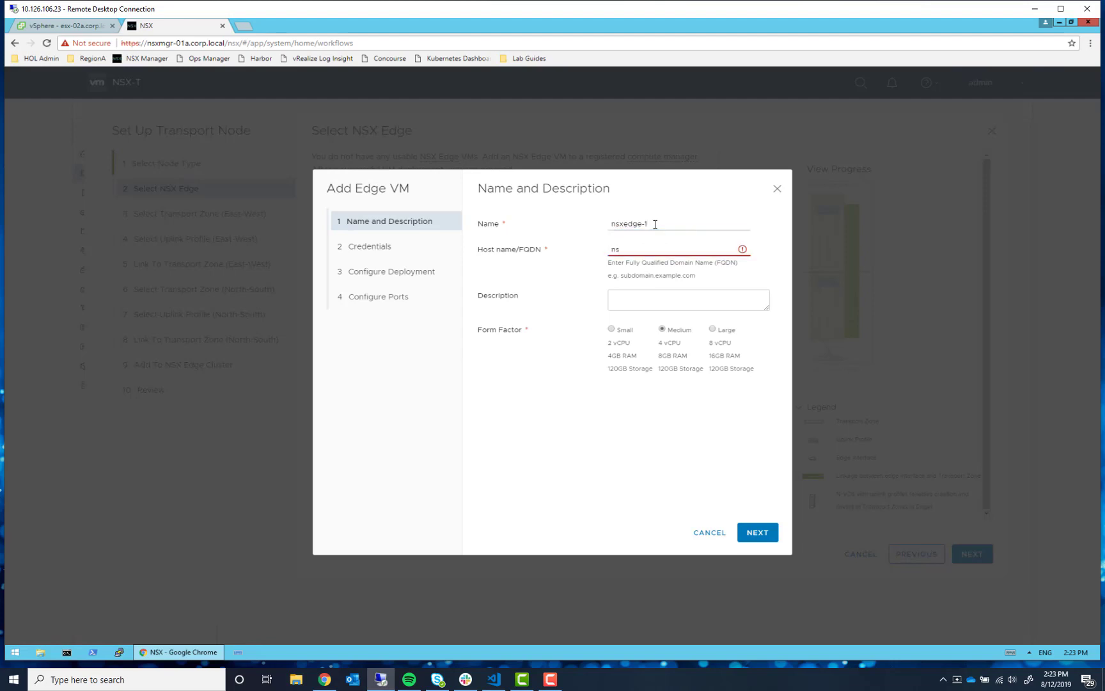
text(xedge-1.corp.local)
click(713, 329)
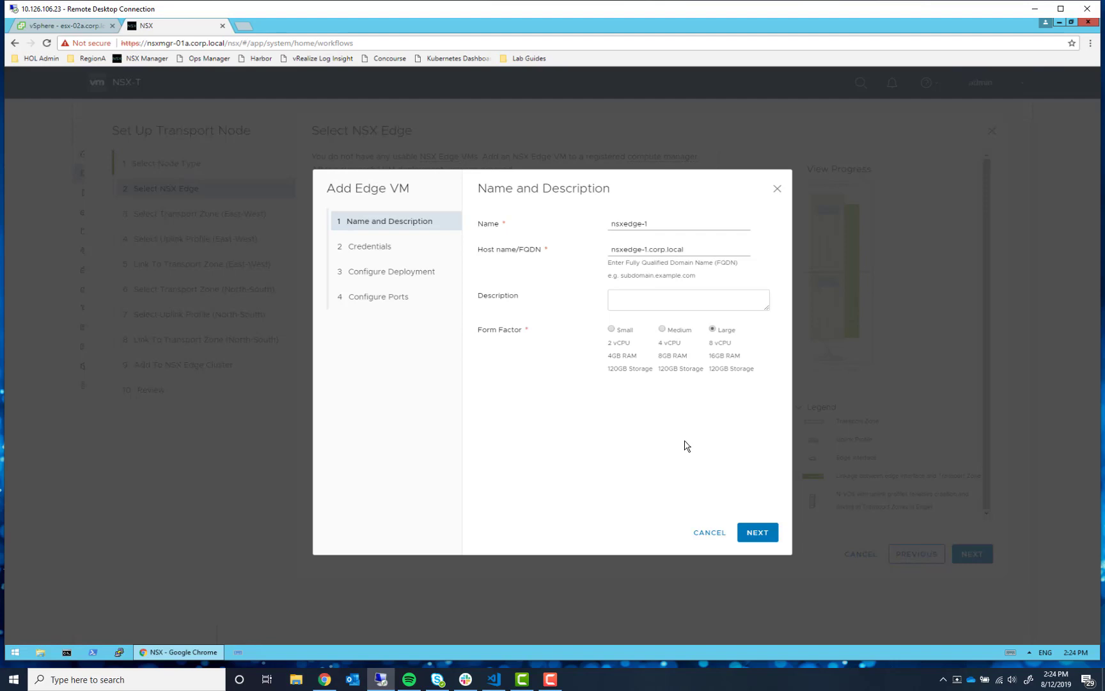
click(772, 537)
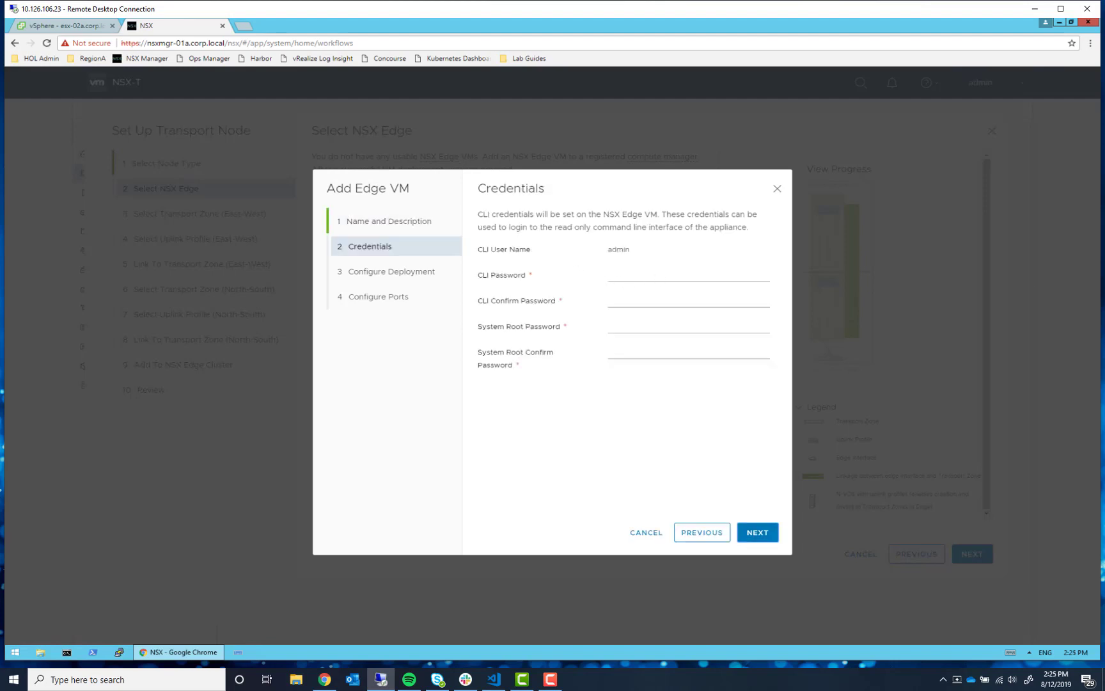
- Paste the CLI and root passwords into their entry and confirmation fields, then continue
key(alt+Tab)
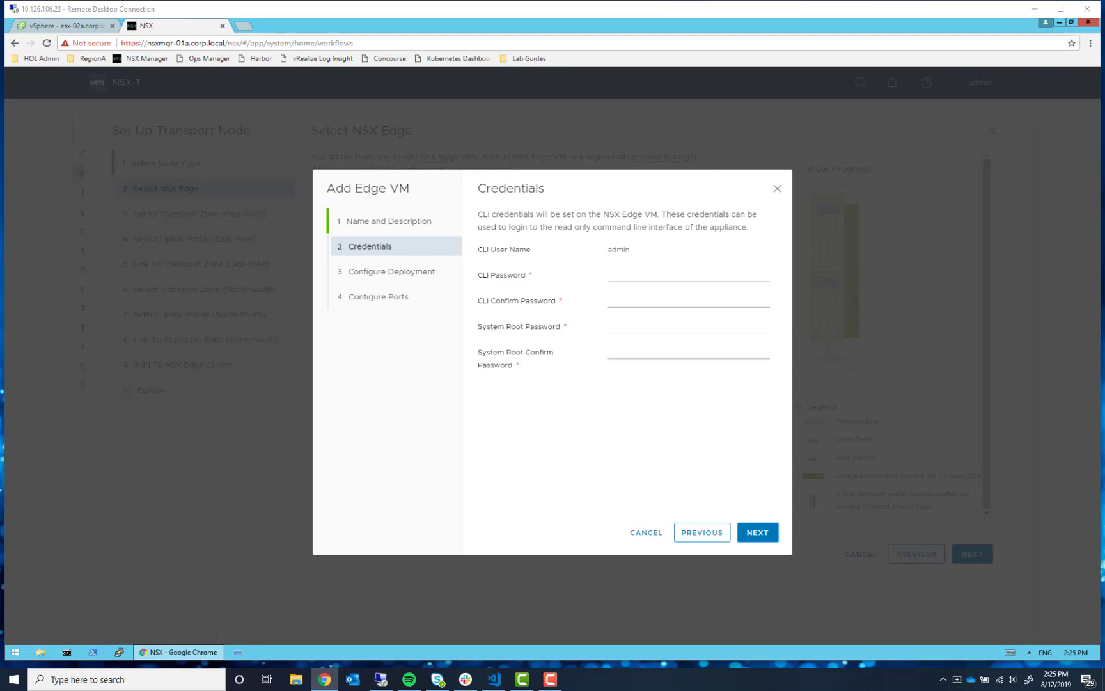
click(653, 275)
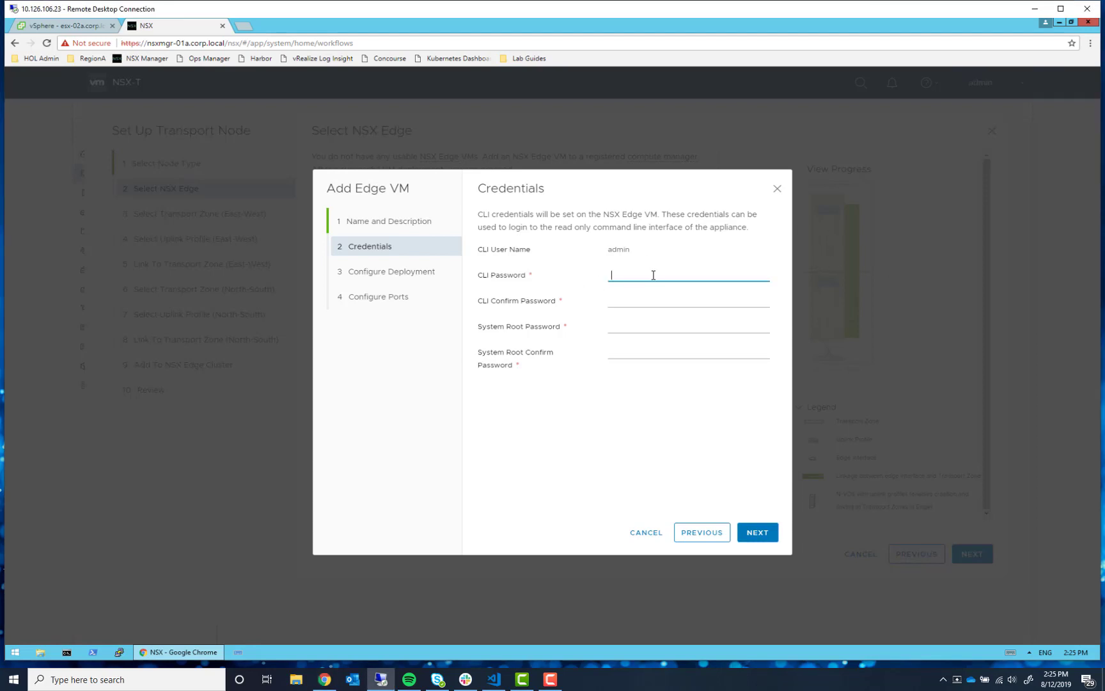
key(ctrl+v)
click(652, 300)
key(ctrl+v)
click(653, 325)
key(ctrl+v)
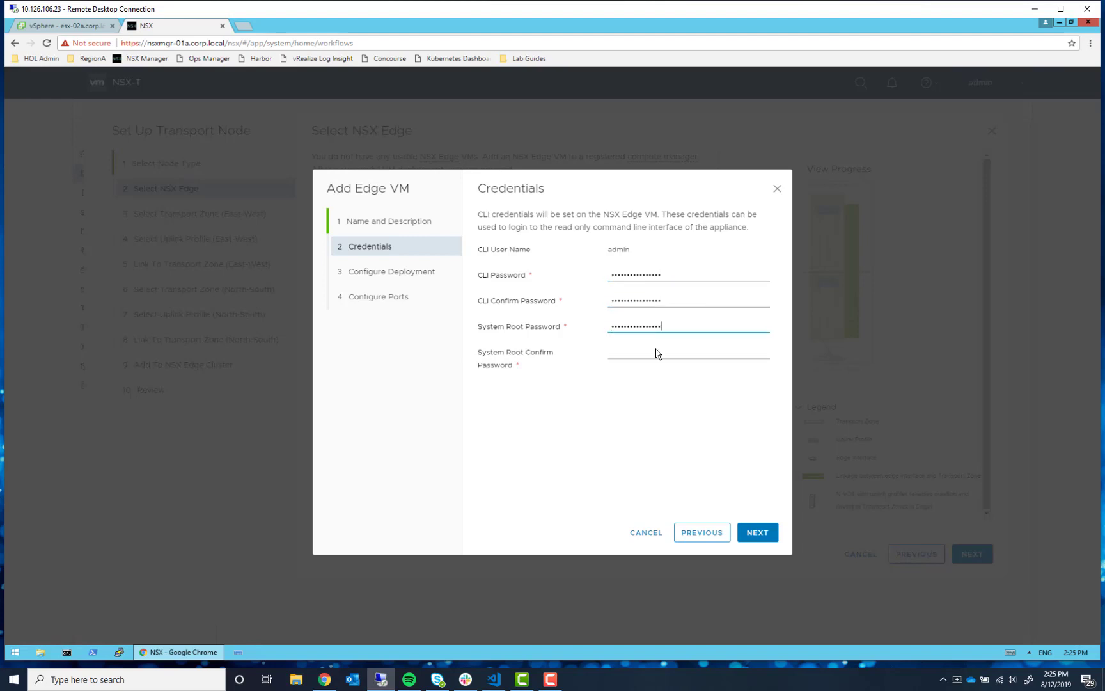
click(657, 350)
key(ctrl+v)
click(765, 535)
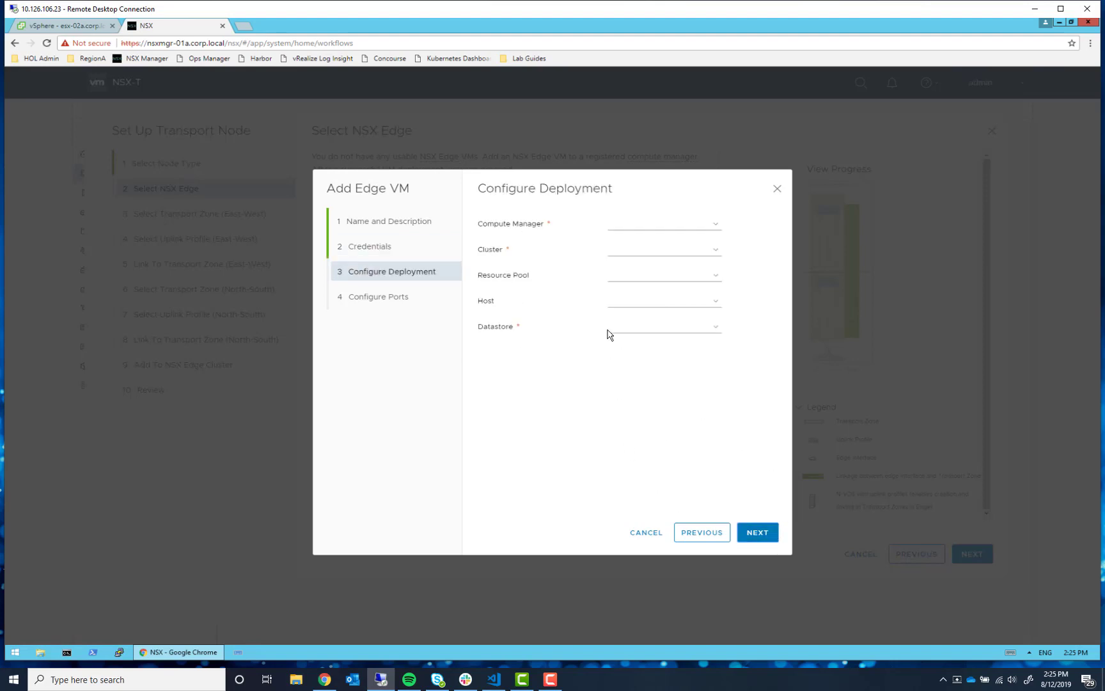
- Deploy to compute manager vcsa-01a, cluster RegionA01-MGMT01, datastore RegionA01-ISCSI02-COMP01
click(706, 223)
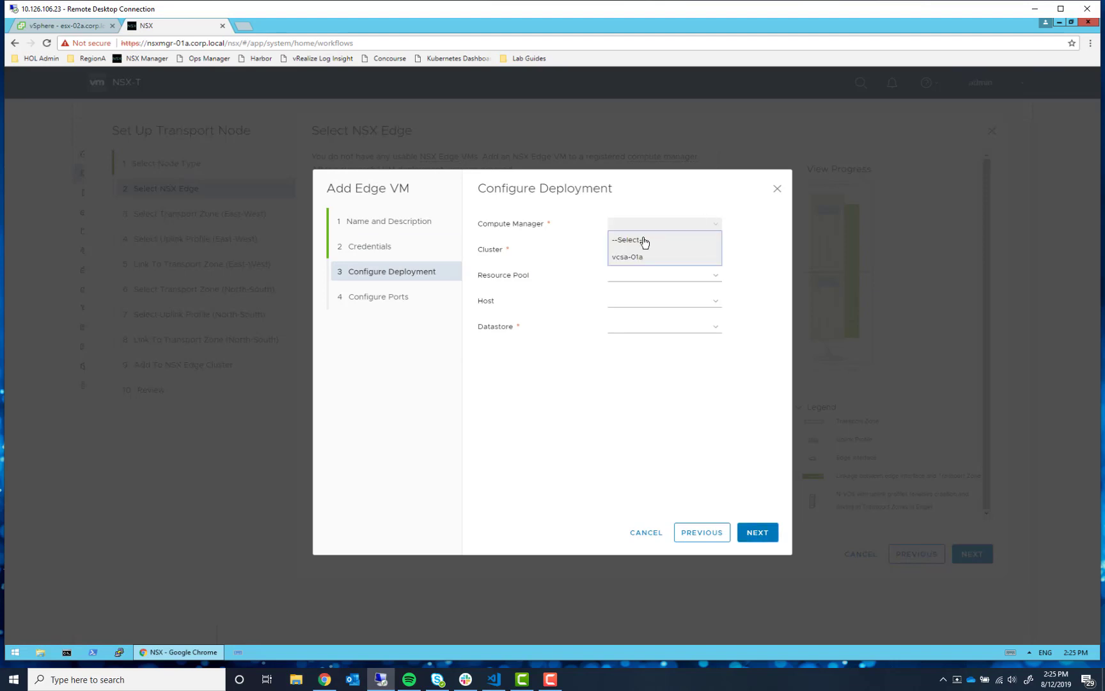
click(644, 258)
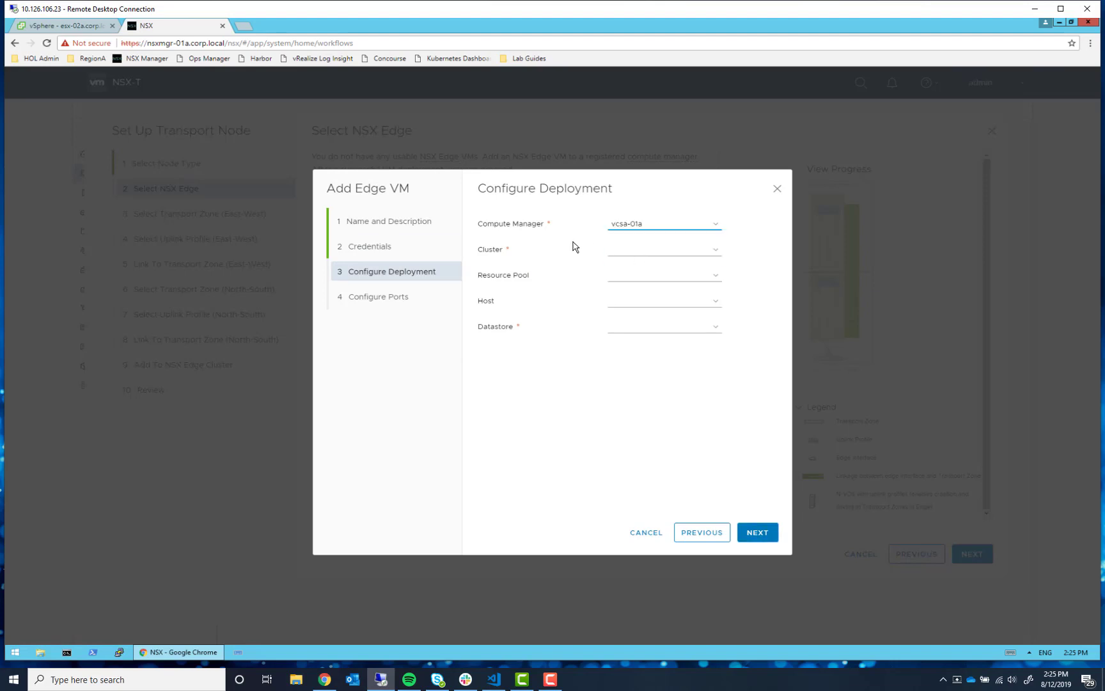
click(696, 252)
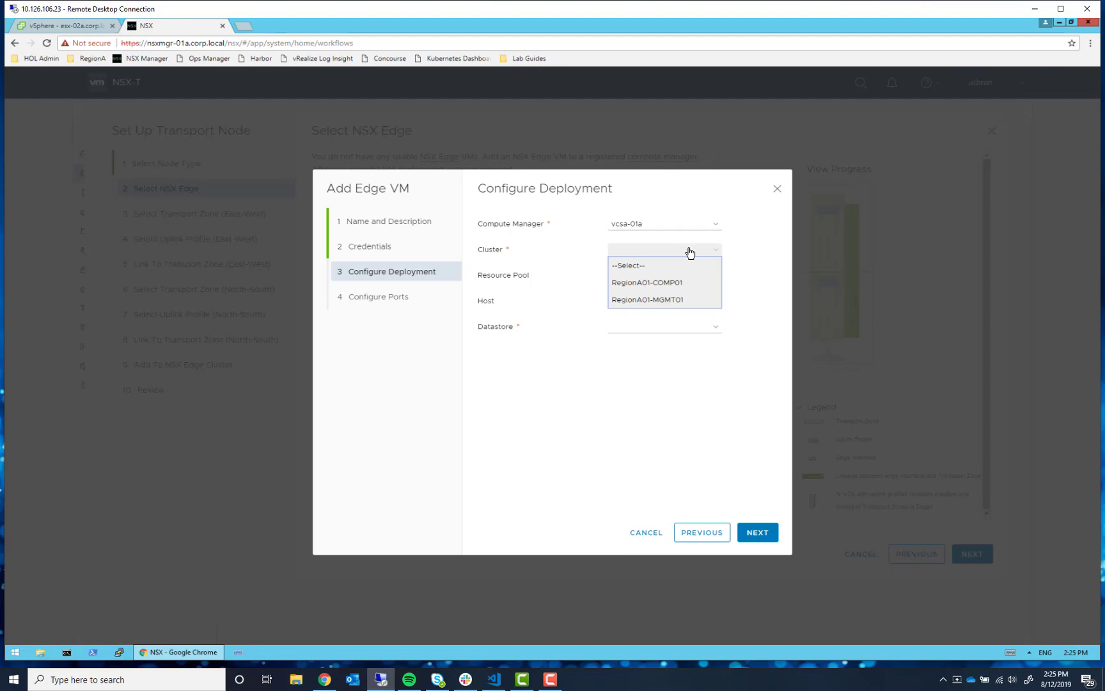
click(652, 305)
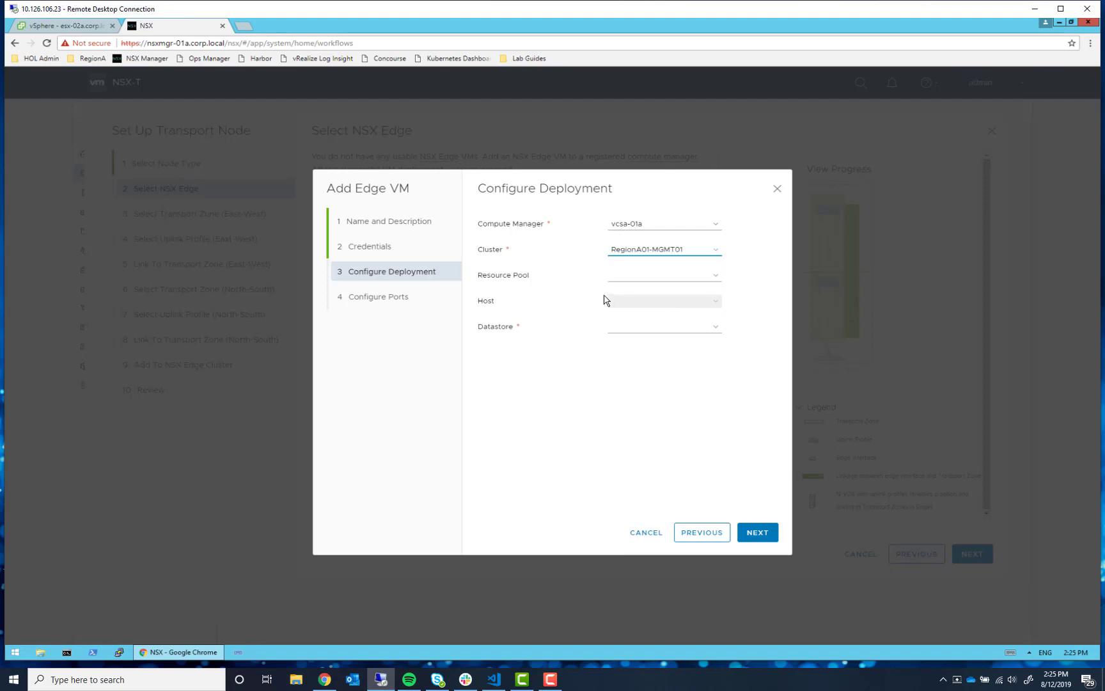
click(717, 332)
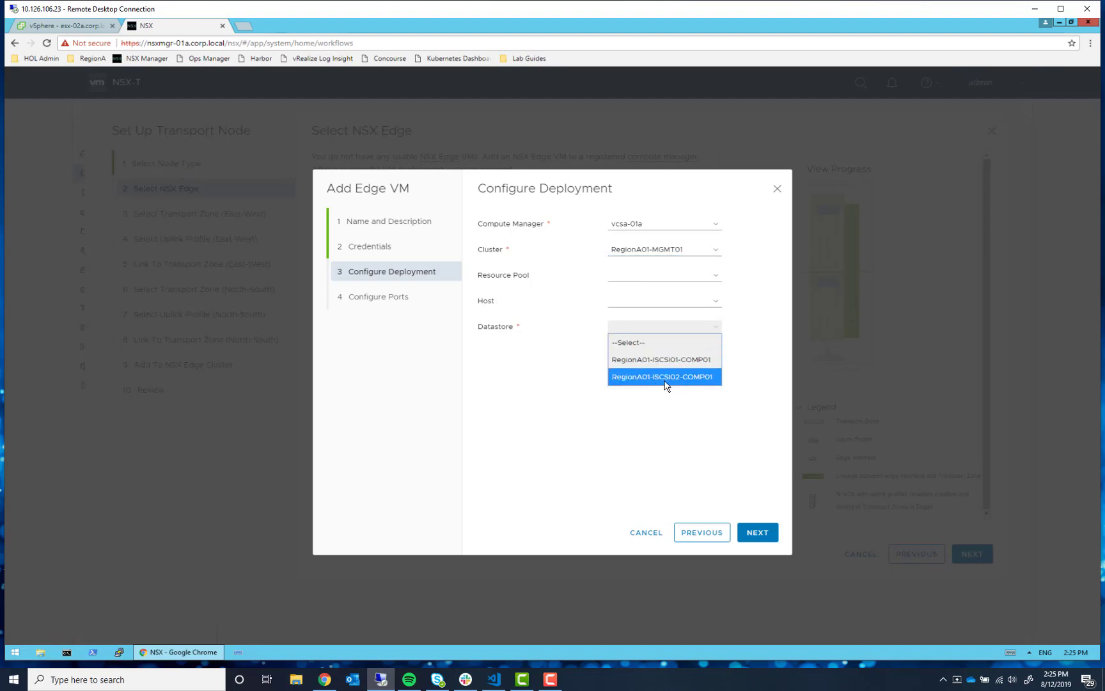
click(685, 381)
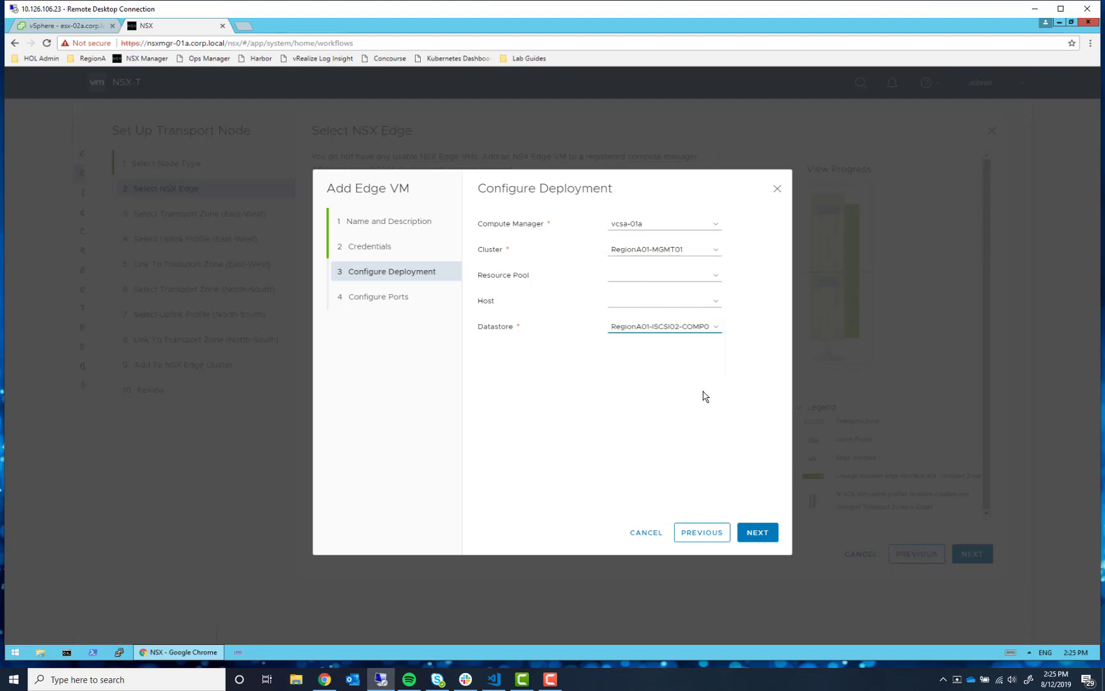
click(759, 536)
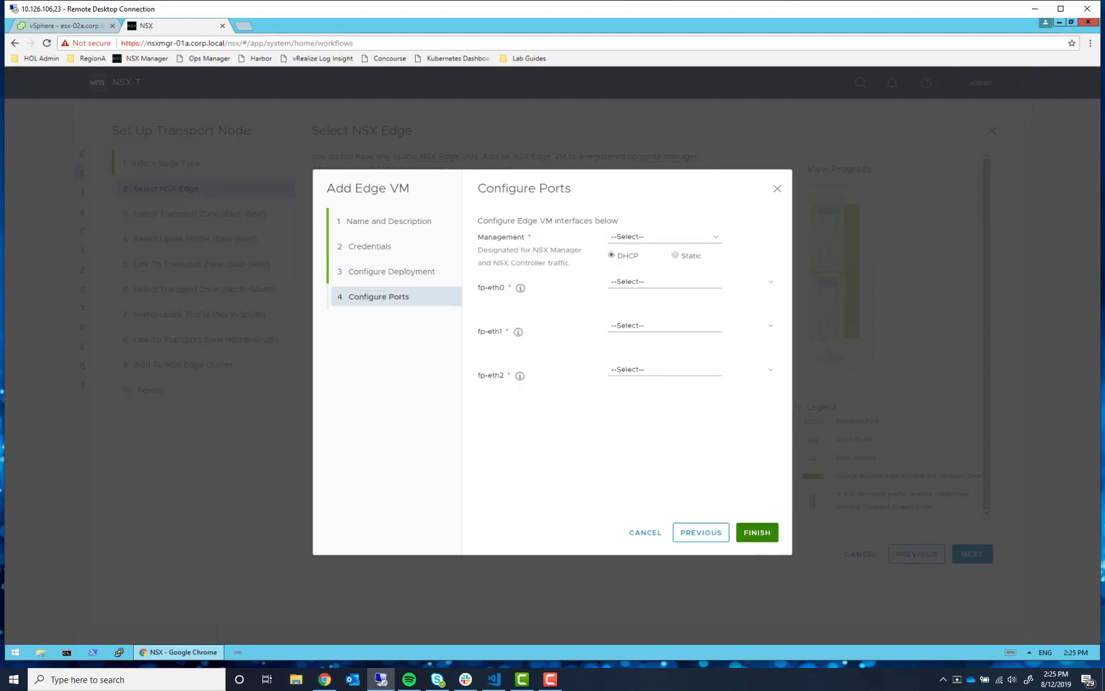
- Use VM-RegionA01-vDS-MGMT for management with static IP 192.168.110.91/24 and gateway 192.168.110.1
key(alt+Tab)
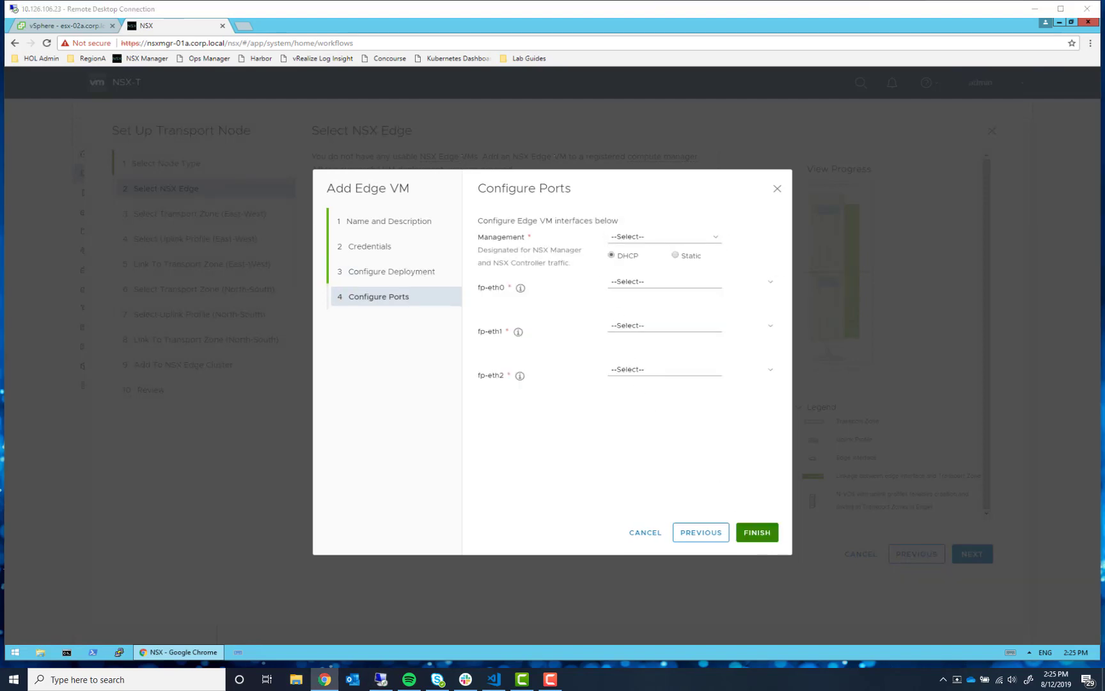
click(665, 237)
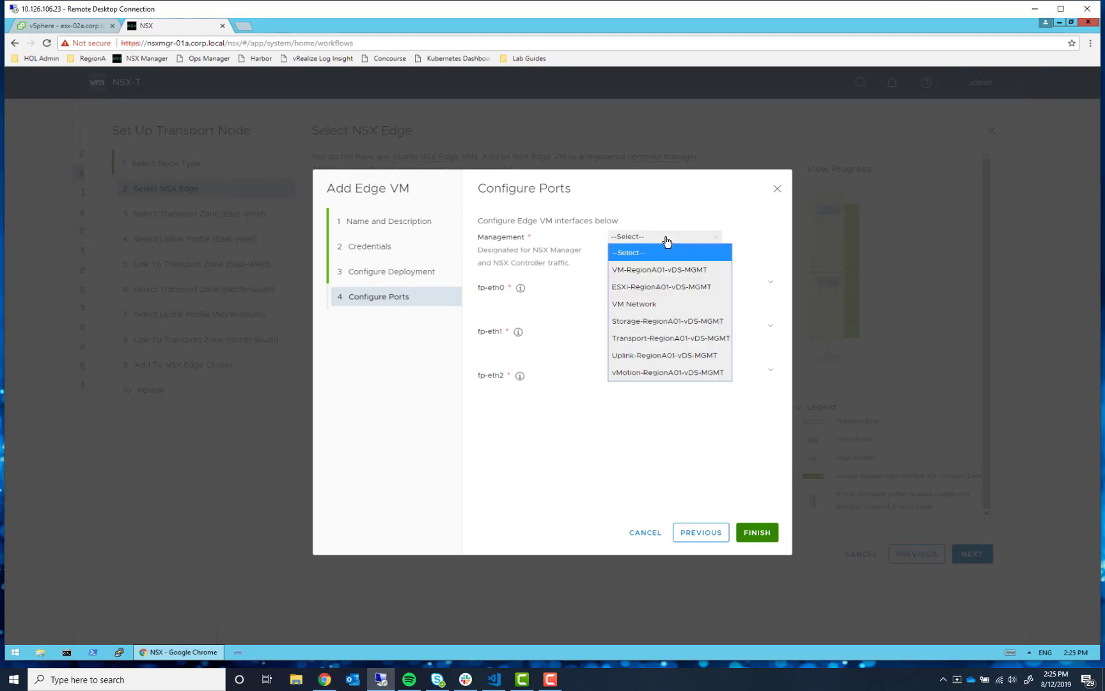
click(663, 271)
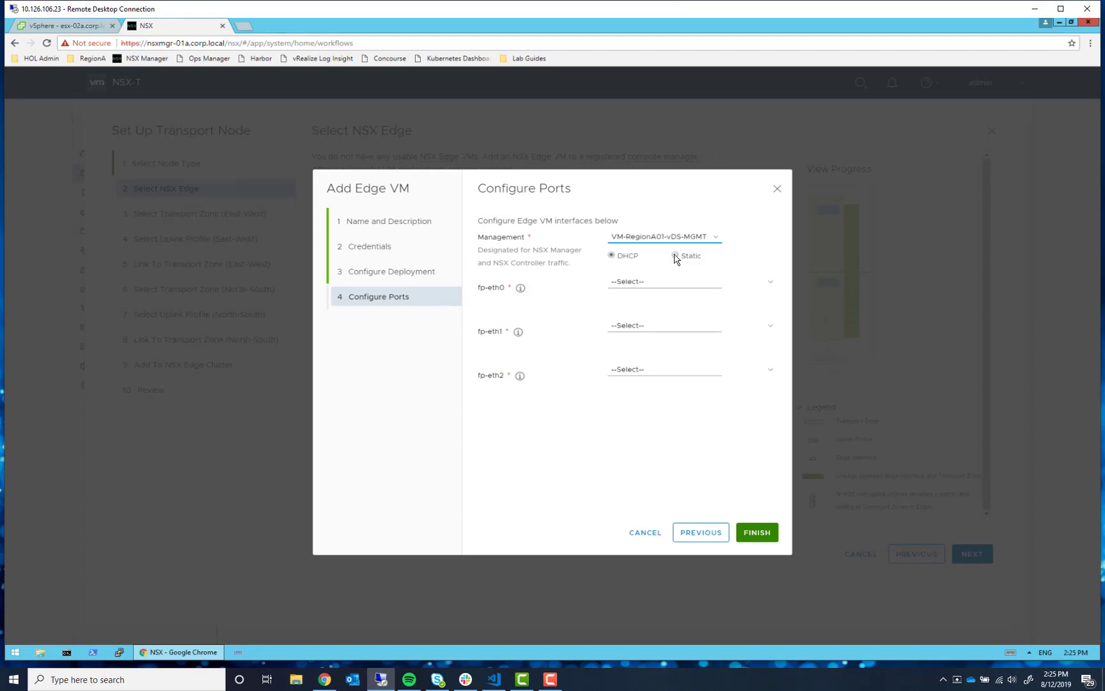
click(675, 255)
click(641, 280)
text(192.168.110)
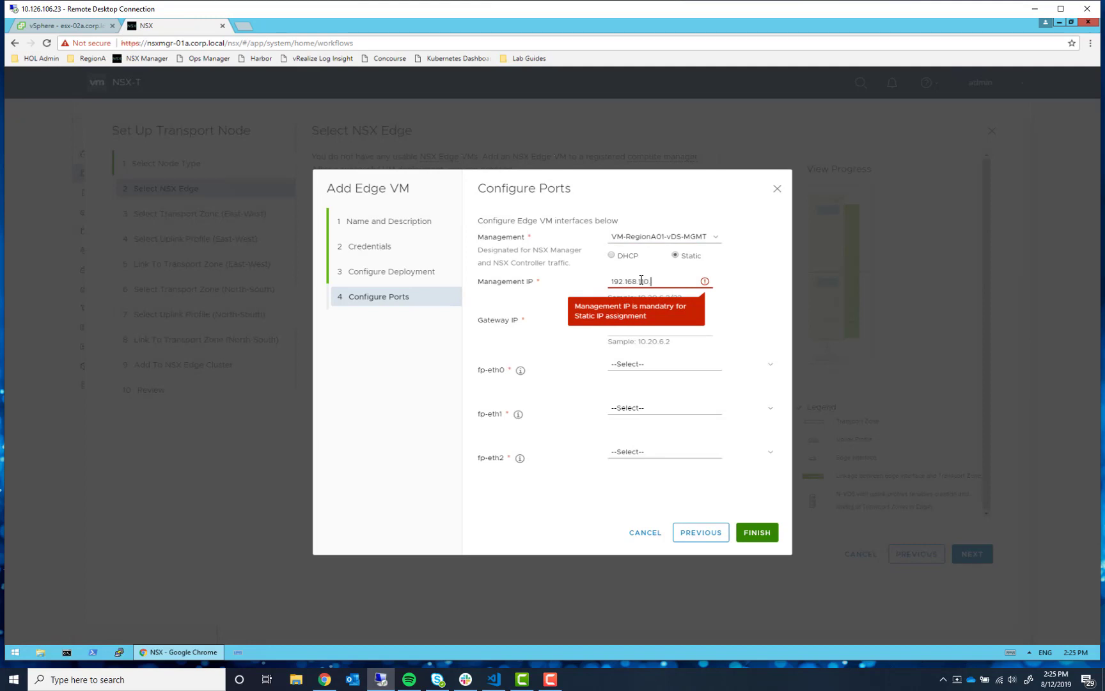
text(.10.91)
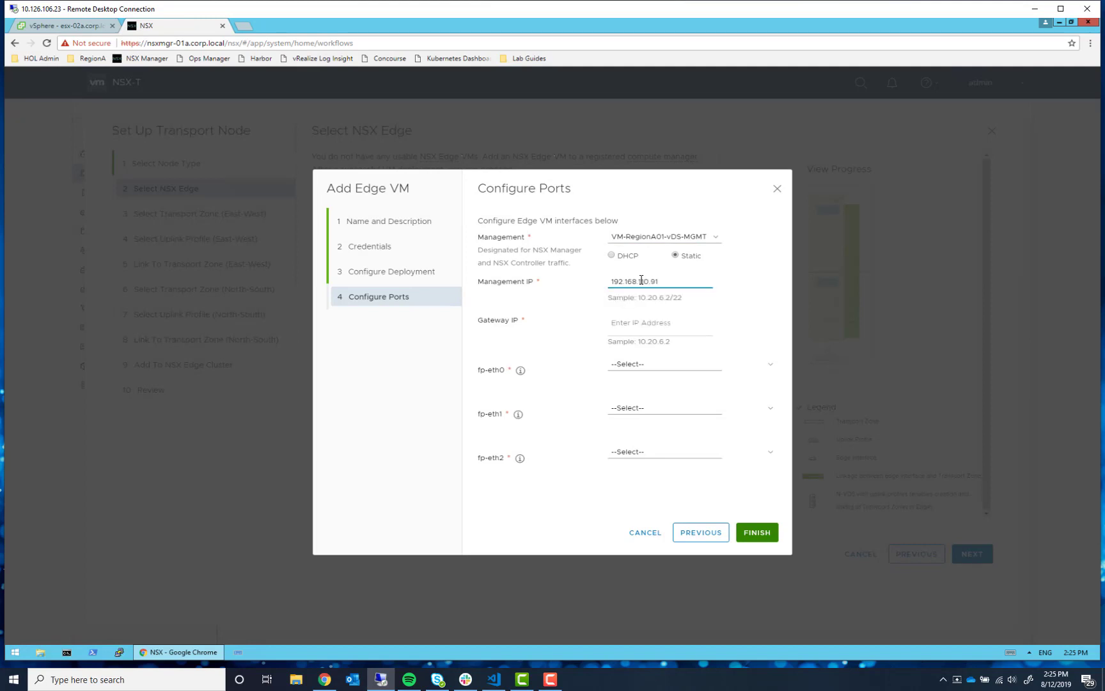
text(/24)
click(647, 322)
text(192.168.110.1)
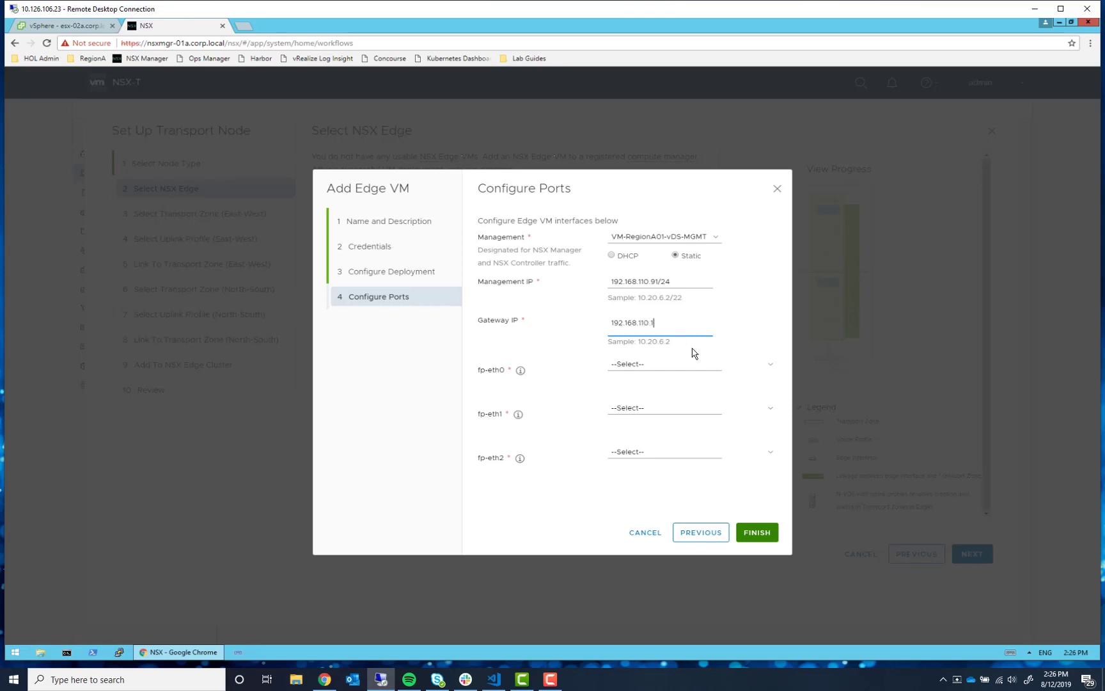
- Map fp-eth0, fp-eth1, fp-eth2 to the Uplink, Transport and VM RegionA01-vDS-MGMT port groups, then finish
click(642, 369)
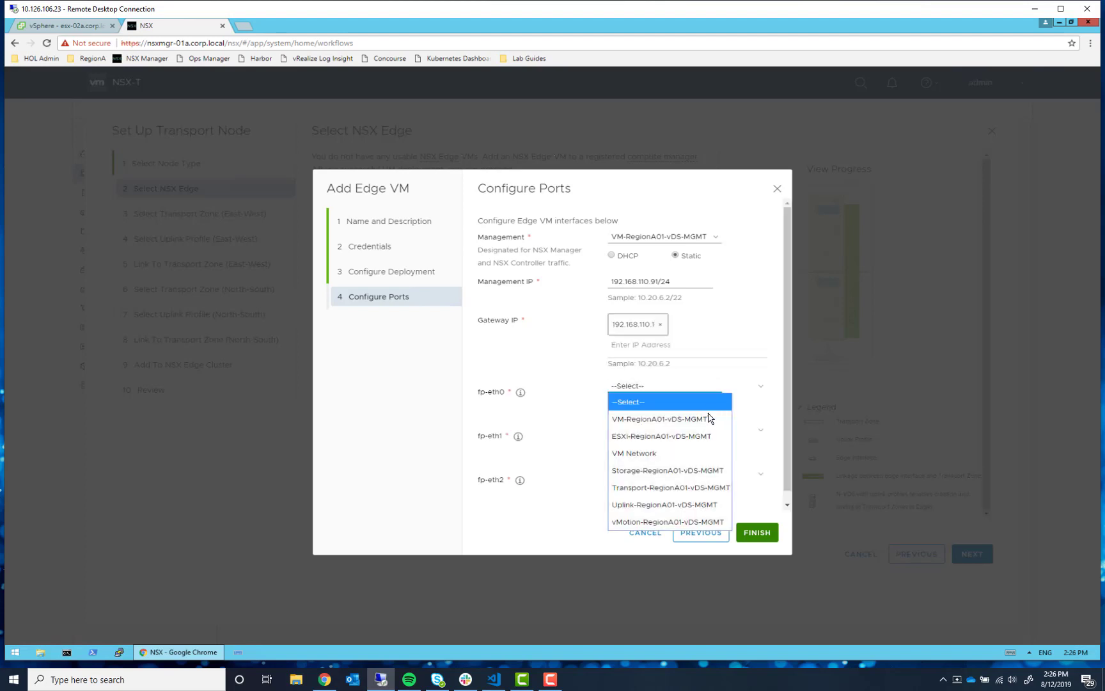
click(679, 506)
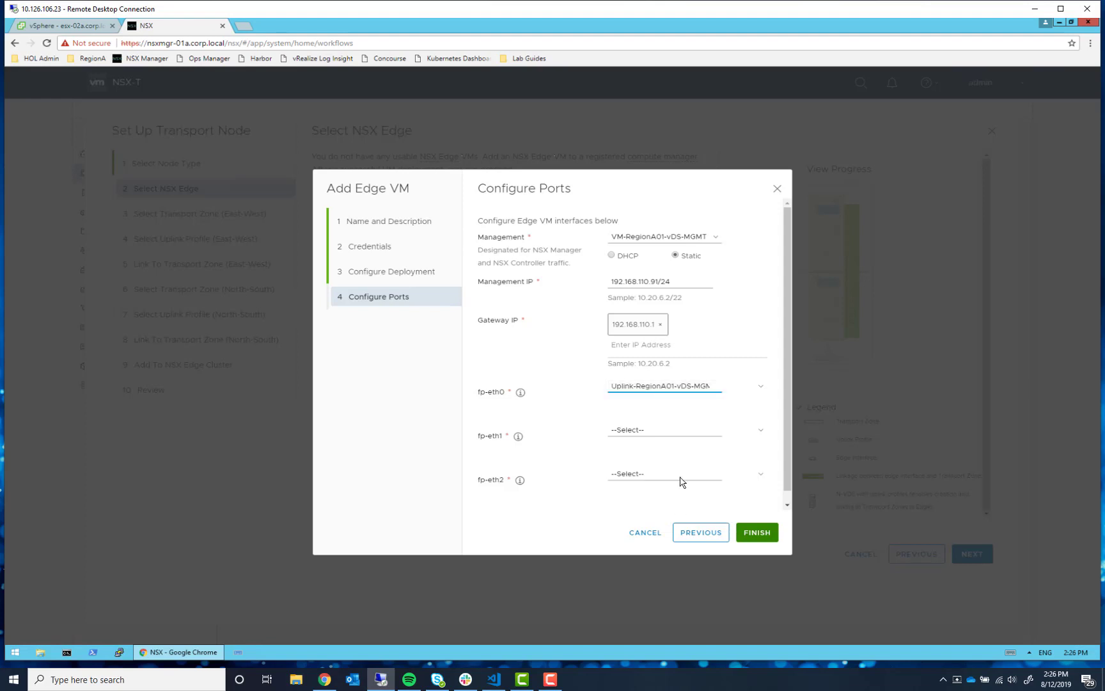
click(661, 429)
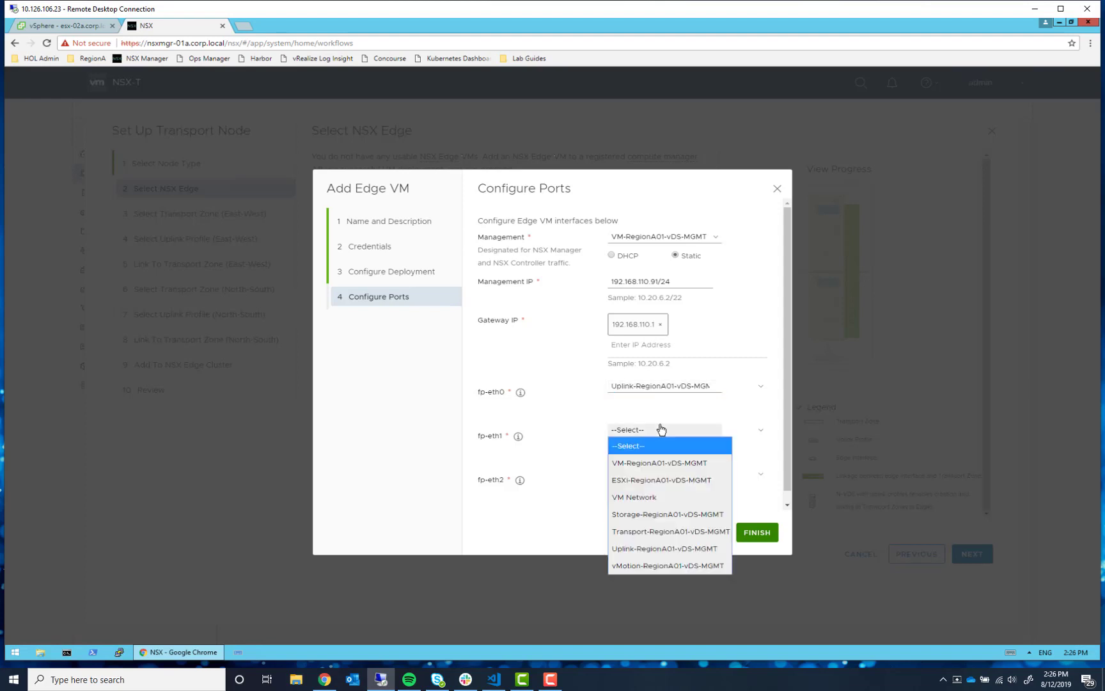
click(662, 537)
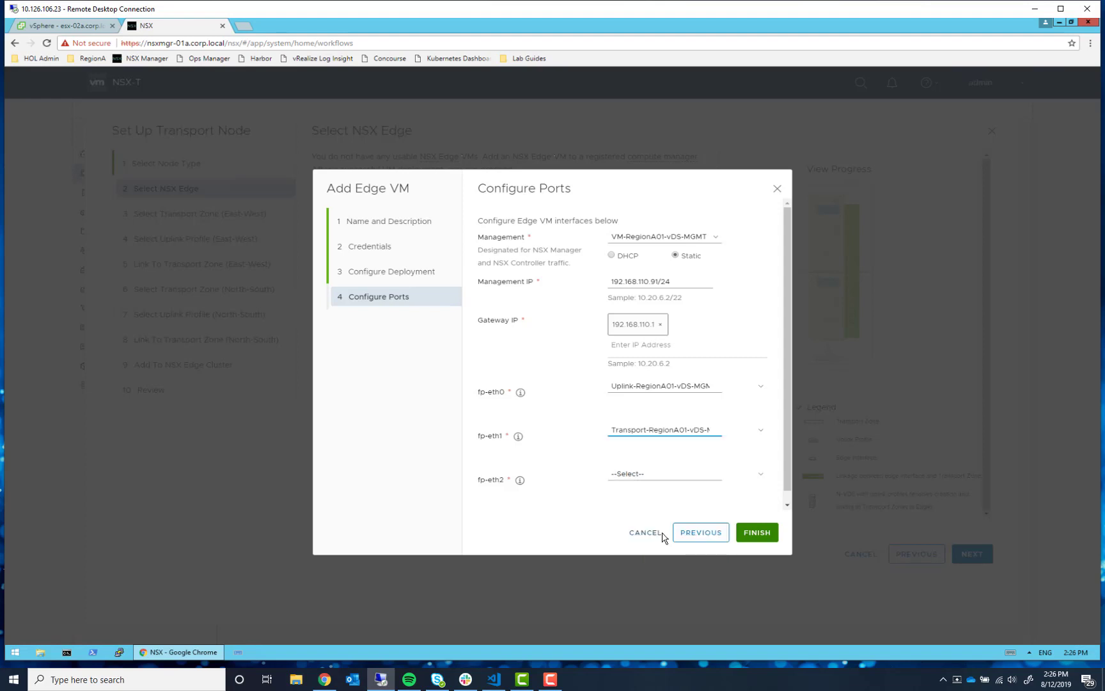
click(641, 475)
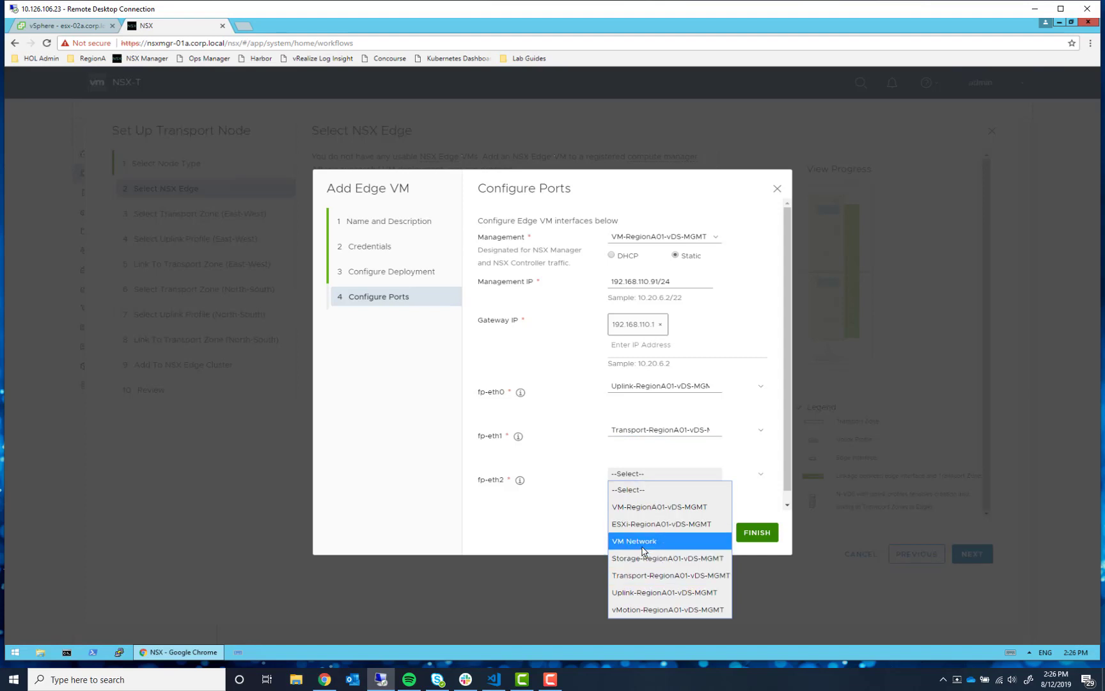
click(649, 507)
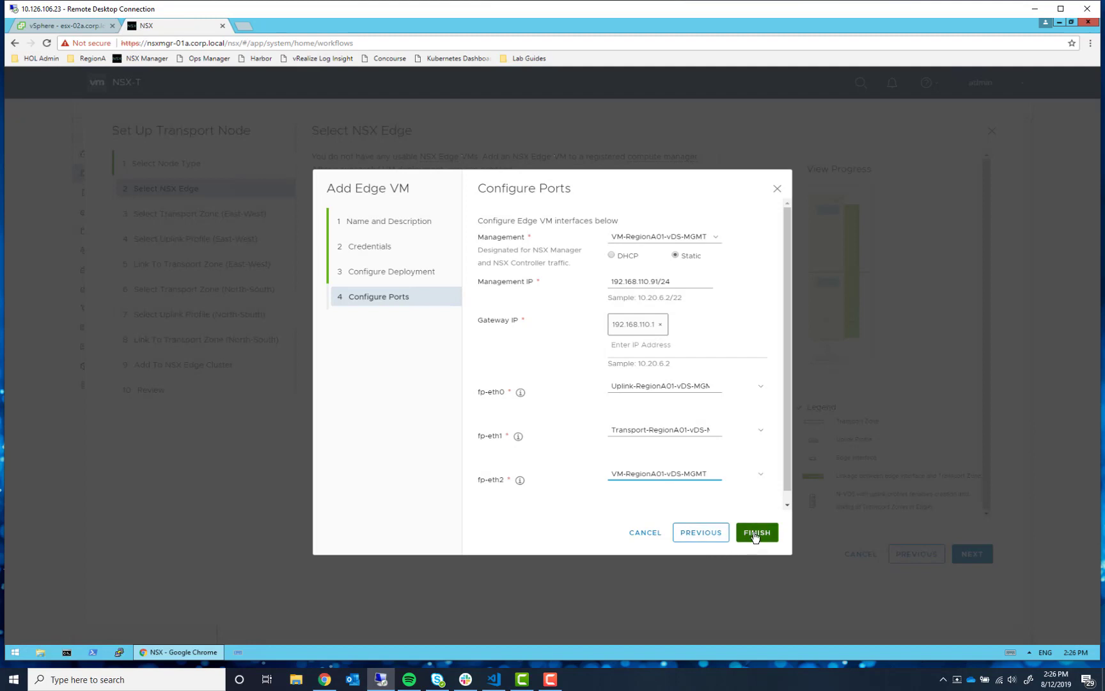
click(755, 534)
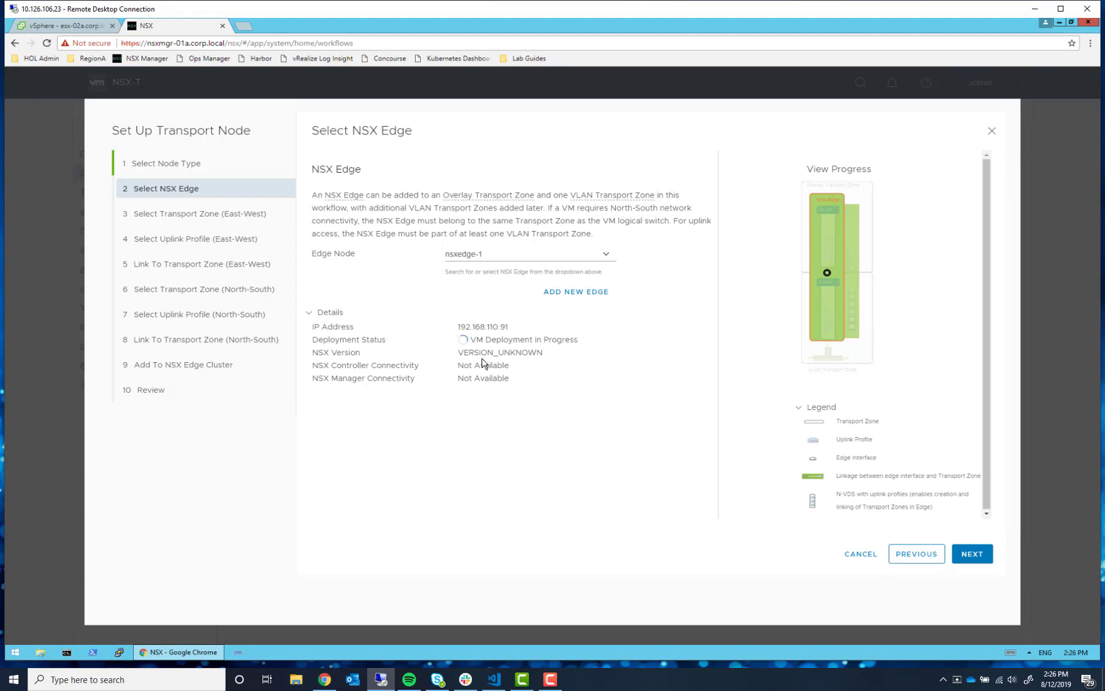
- Switch to the vSphere Client tab to watch the nsxedge-1 deployment task
click(68, 27)
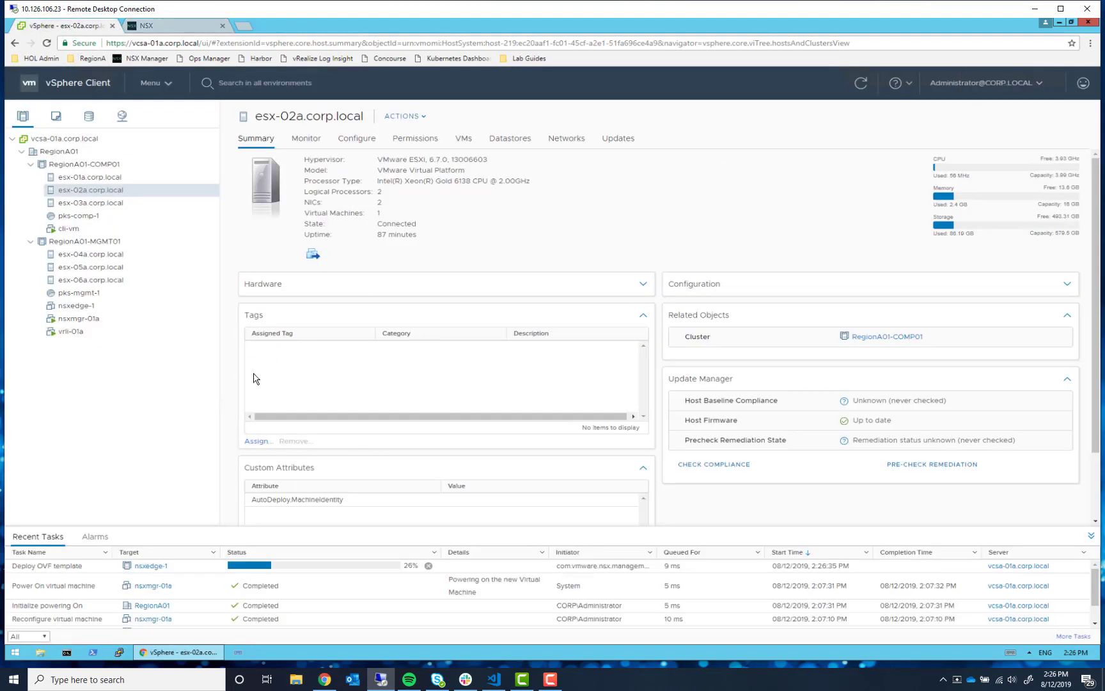
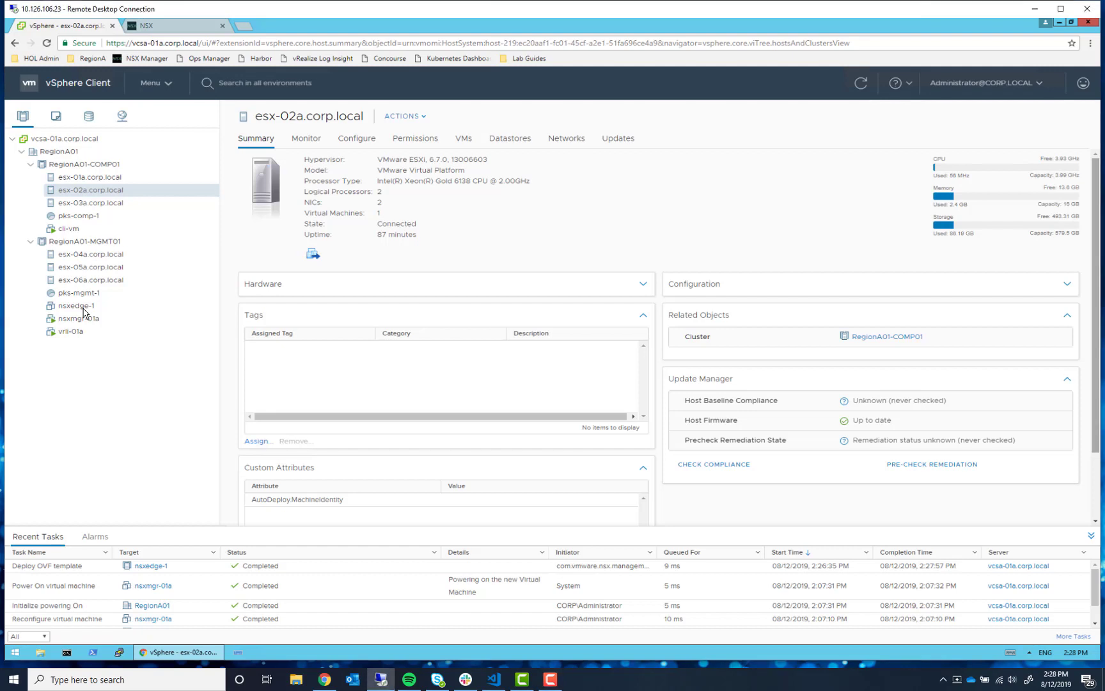
- Try entering 16 GB memory and reservation on nsxedge-1, then discard the edit unsaved
right_click(83, 311)
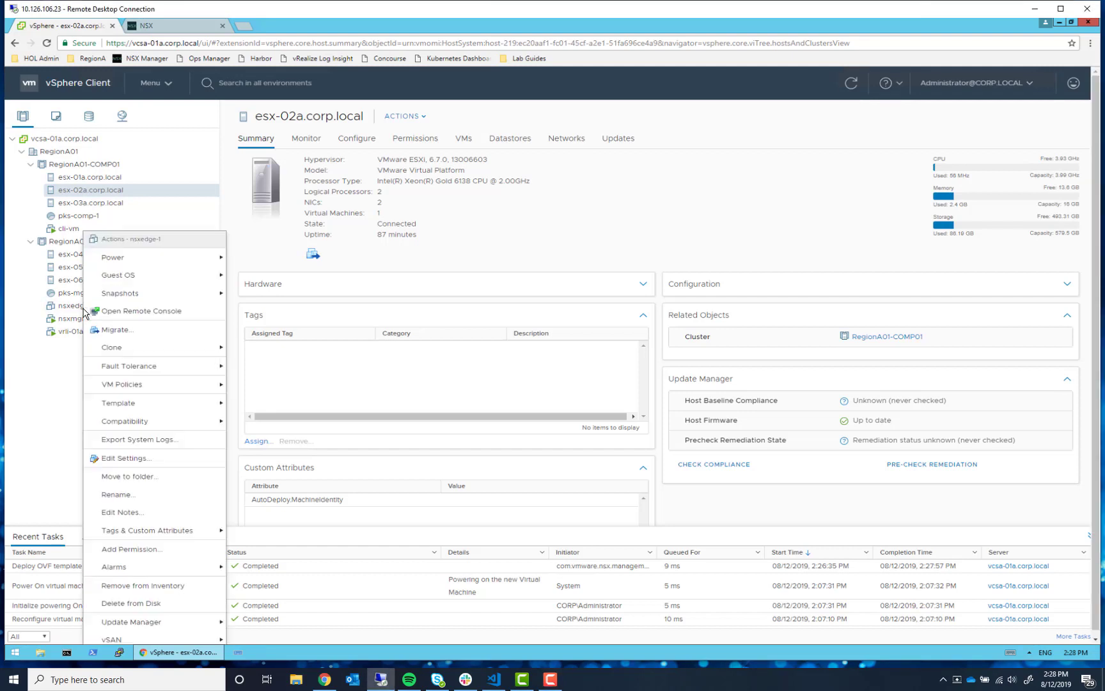
click(137, 464)
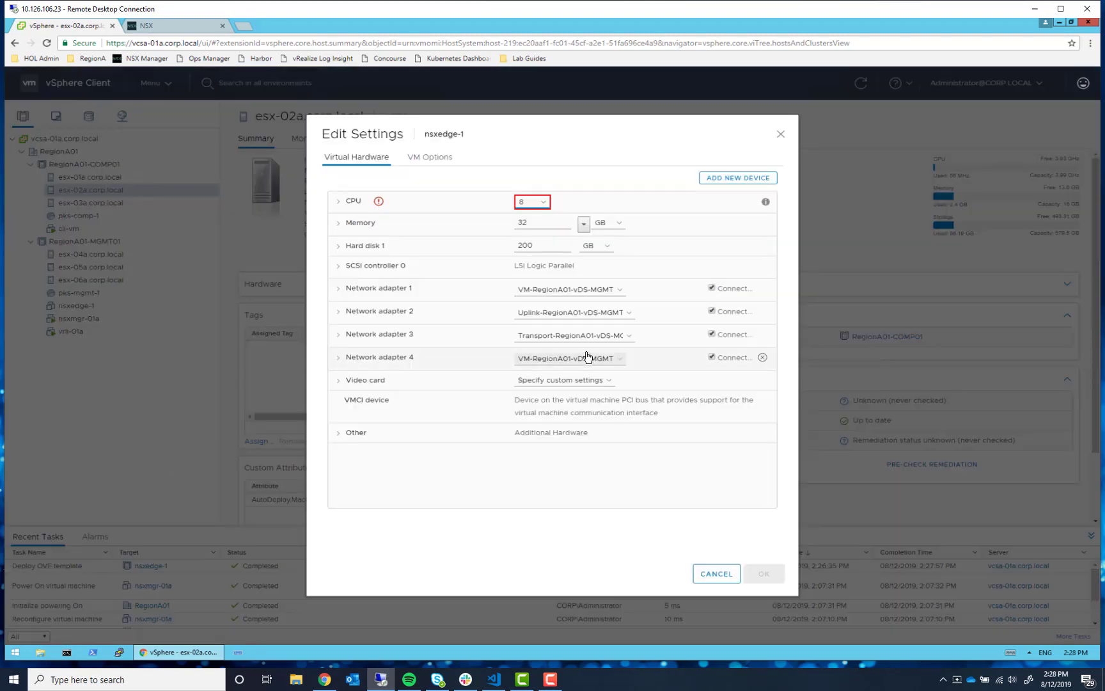
click(340, 224)
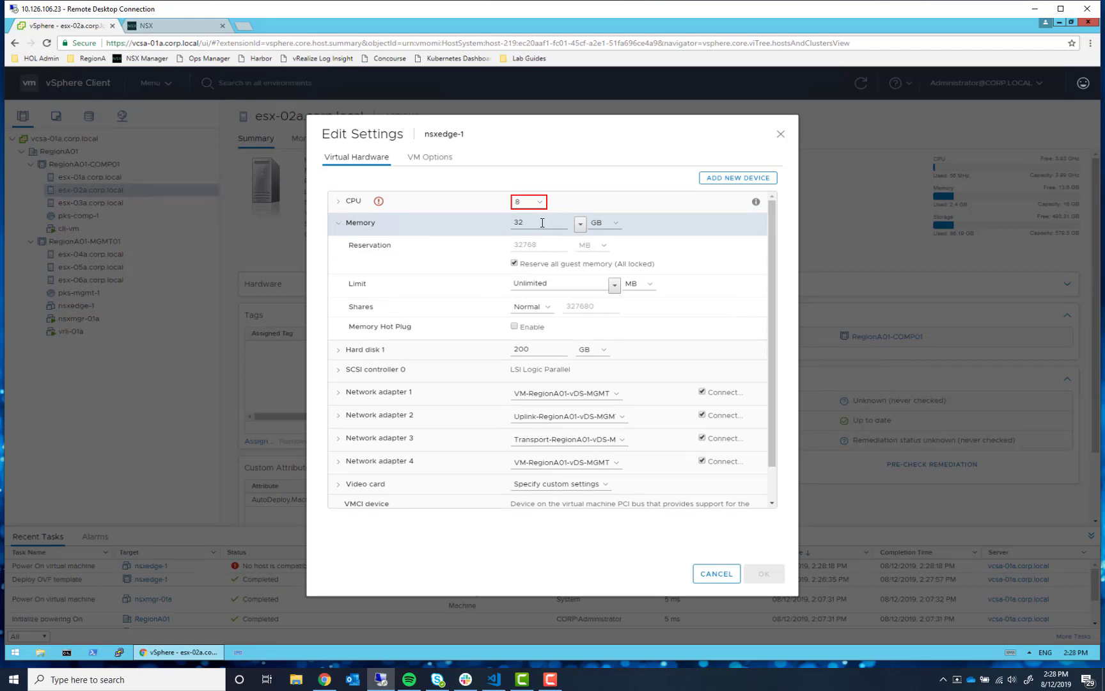
click(514, 264)
click(612, 250)
click(511, 247)
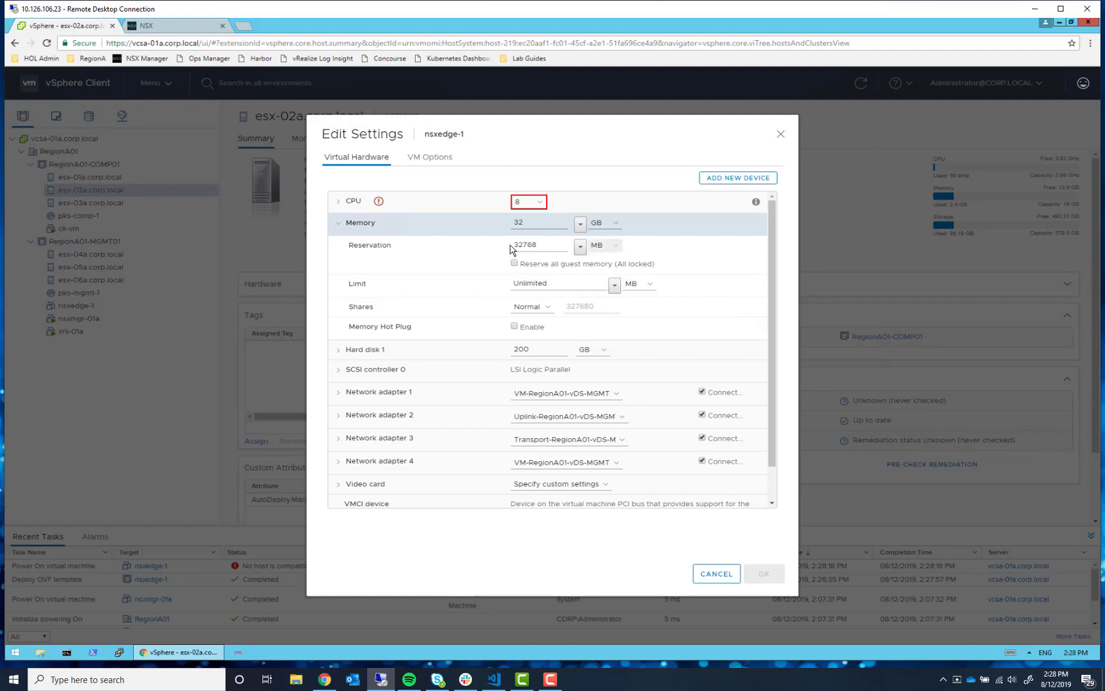
drag(550, 246, 487, 248)
text(16)
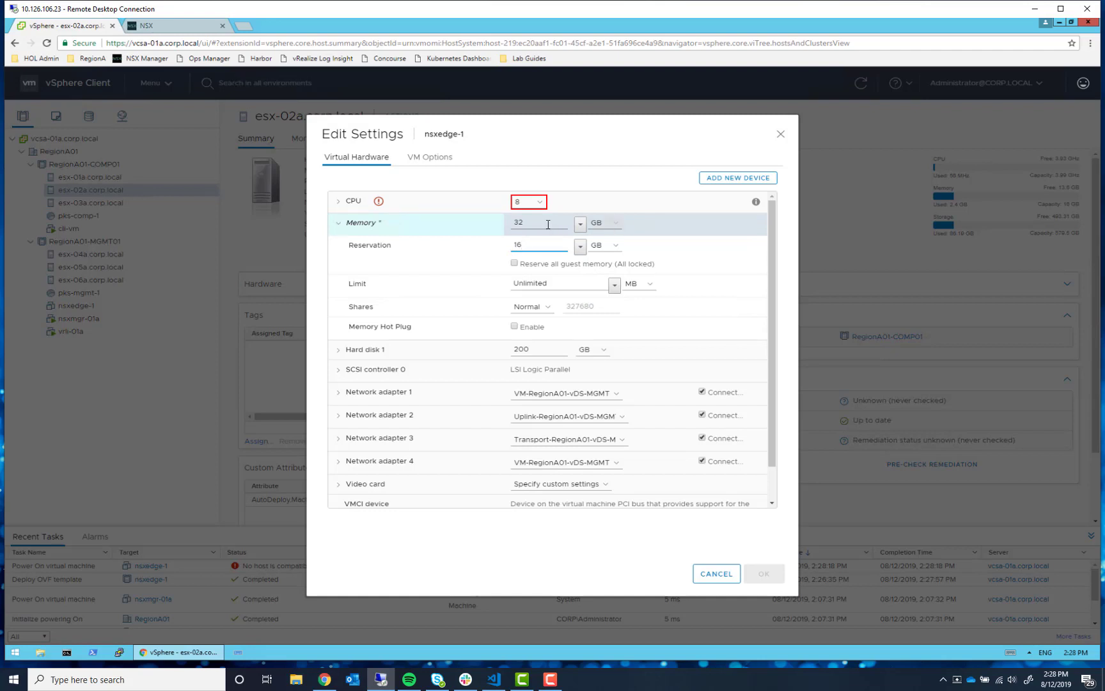
drag(530, 224, 496, 227)
text(16)
click(717, 574)
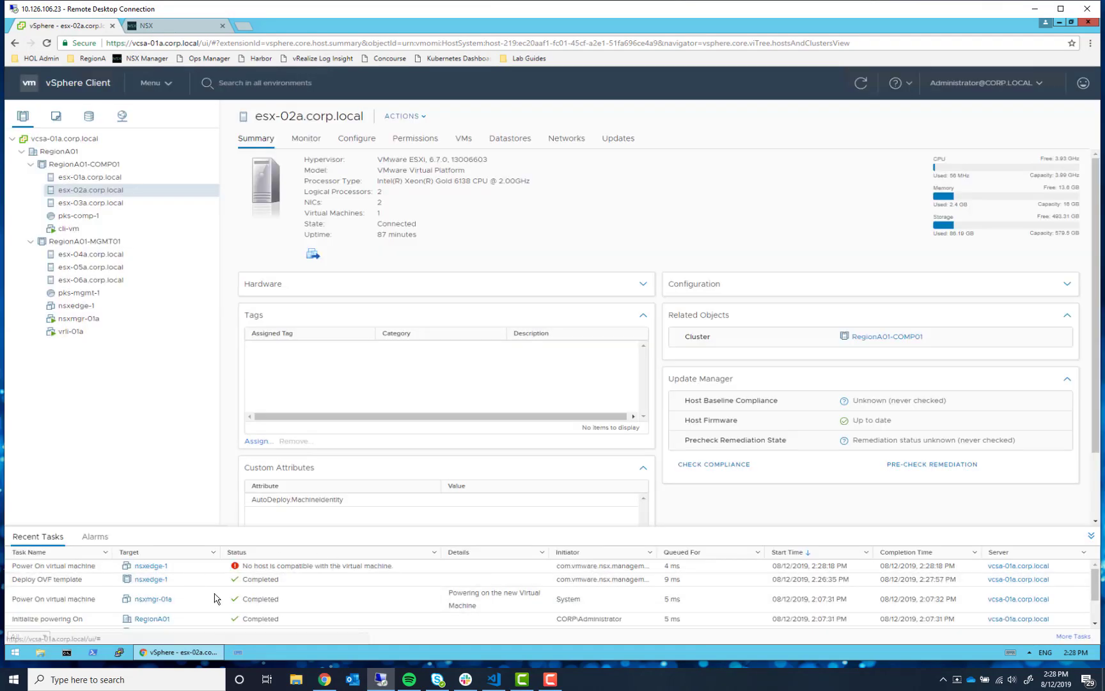
click(191, 26)
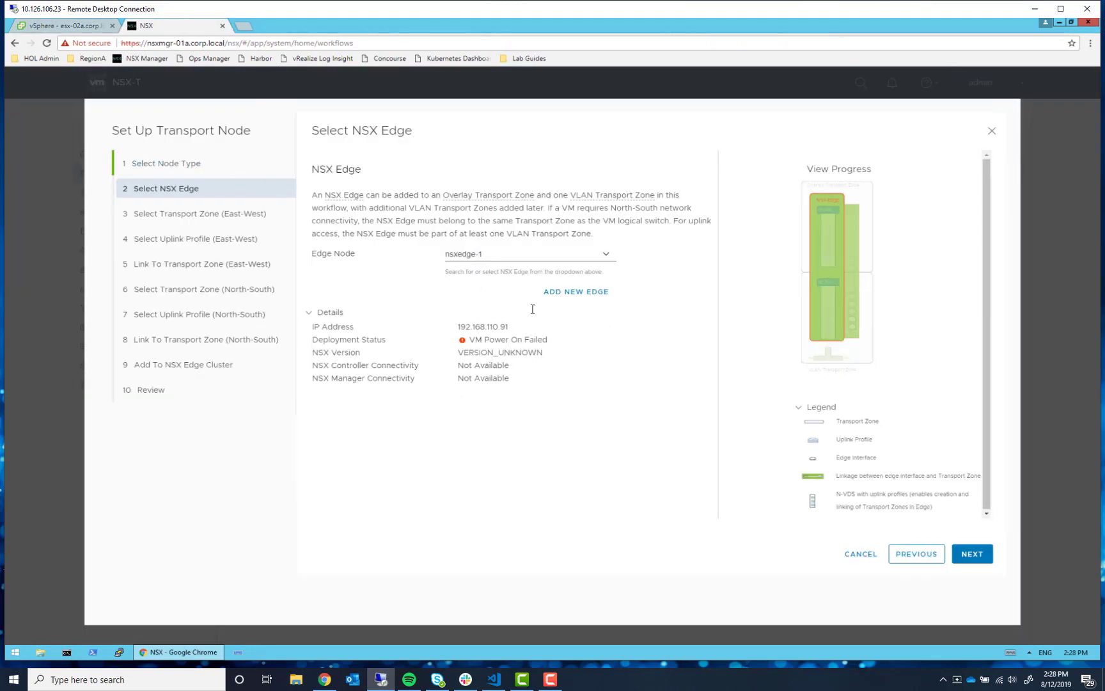
click(51, 28)
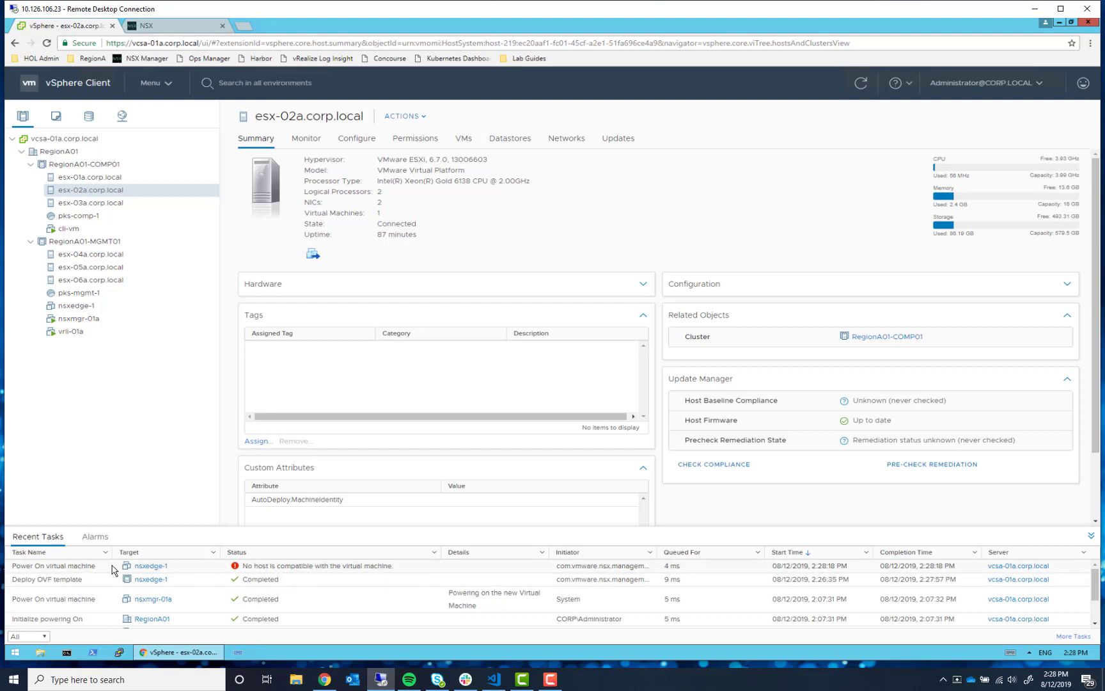
- In nsxedge-1's settings, untick Reserve all guest memory and set memory and reservation to 16 GB
right_click(85, 307)
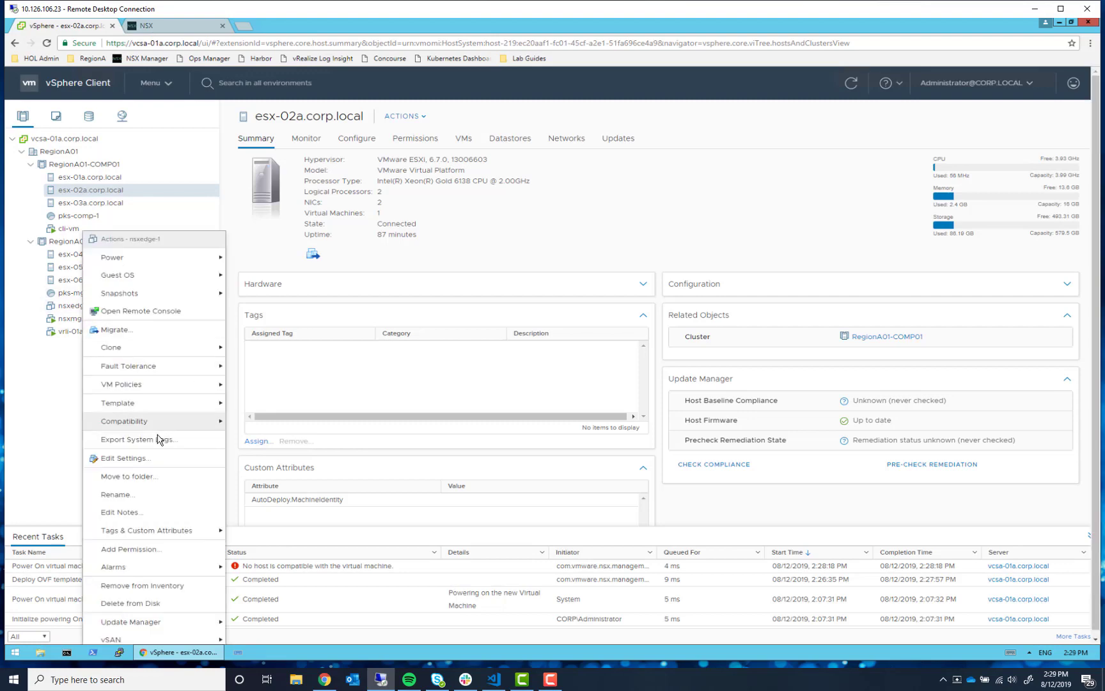
click(133, 458)
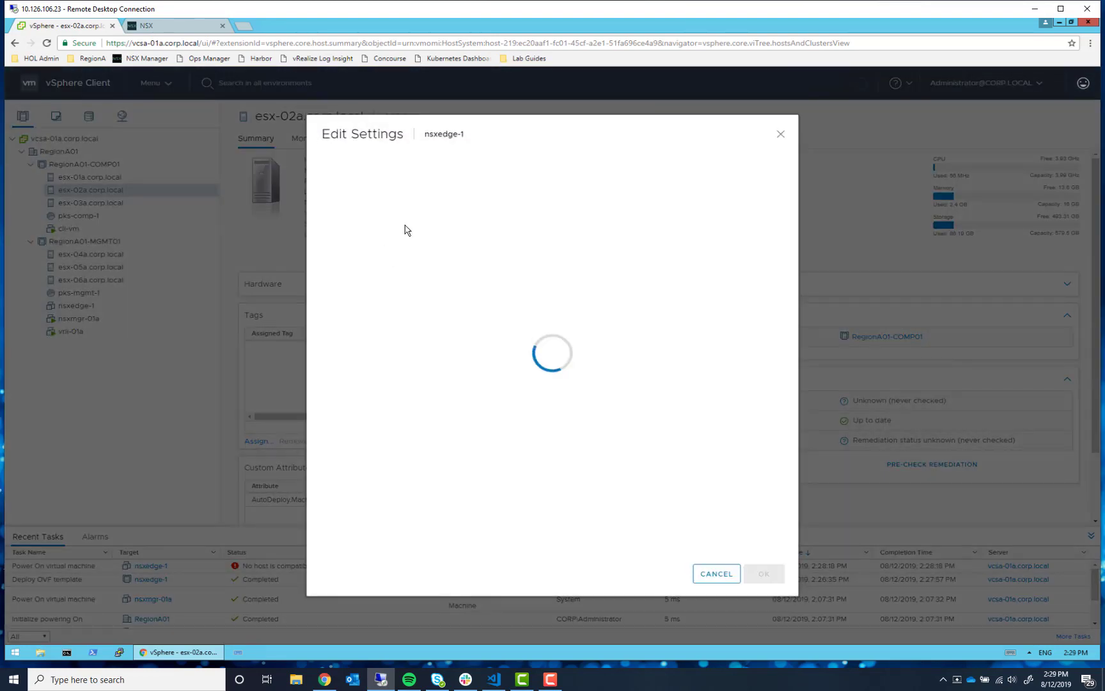
click(340, 224)
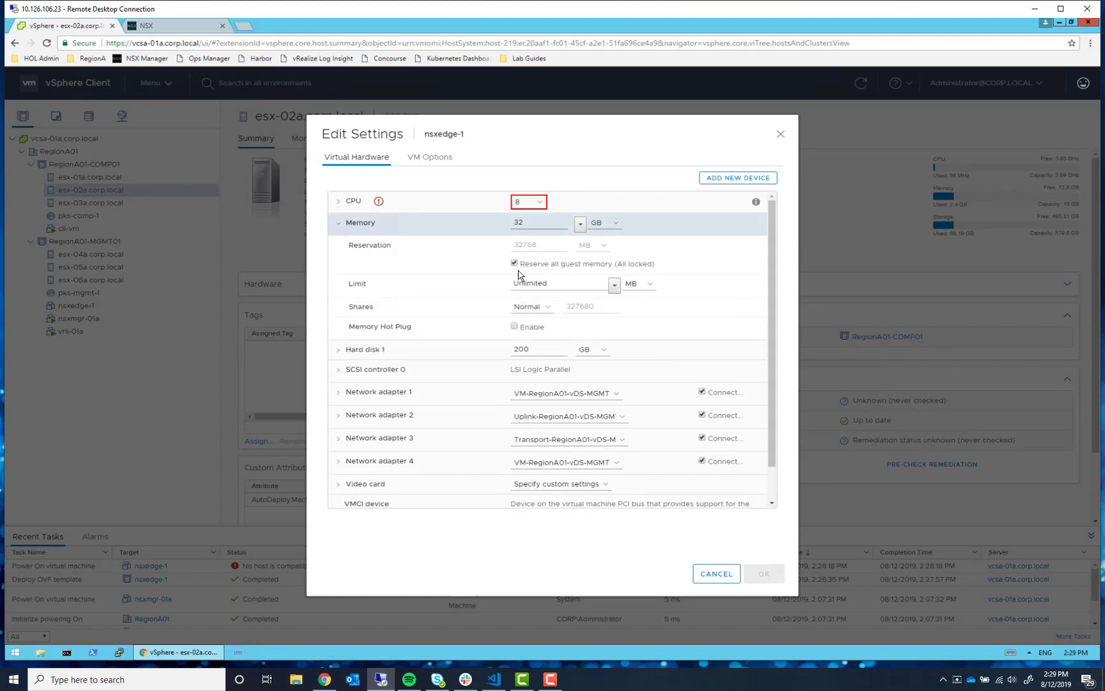
click(515, 264)
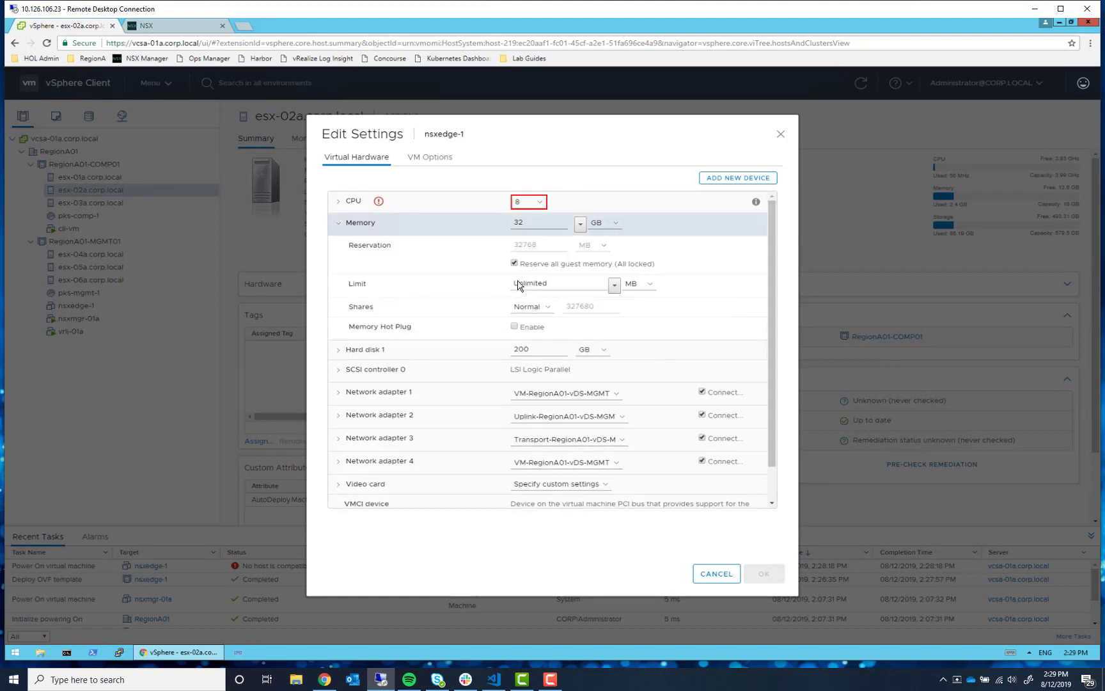
click(381, 203)
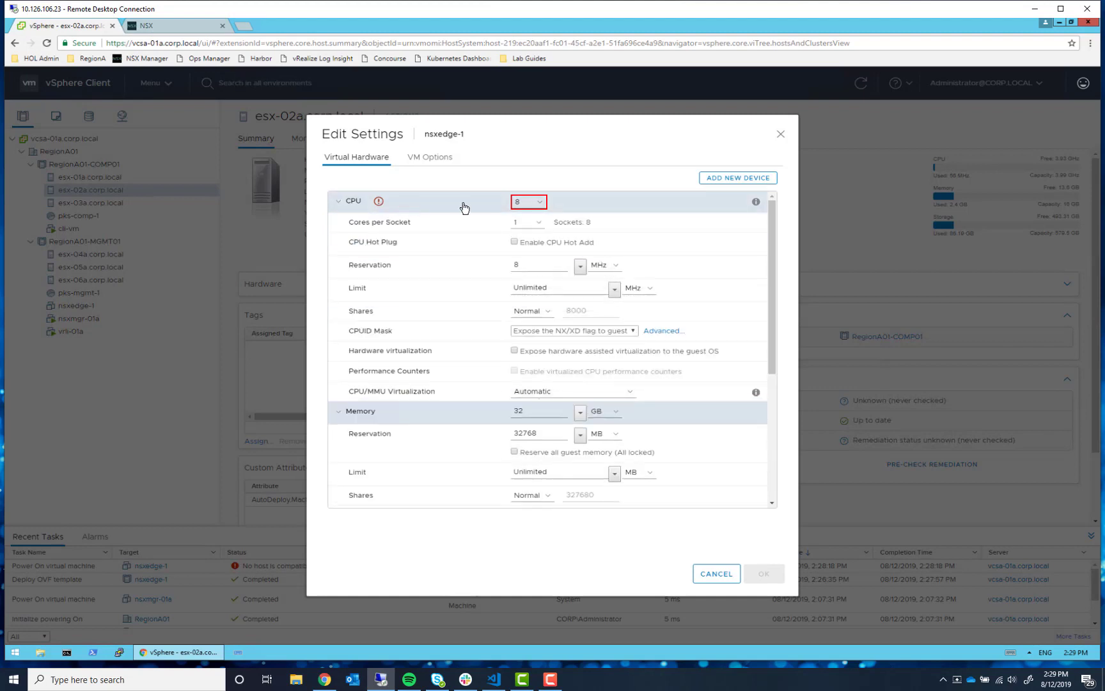
click(338, 201)
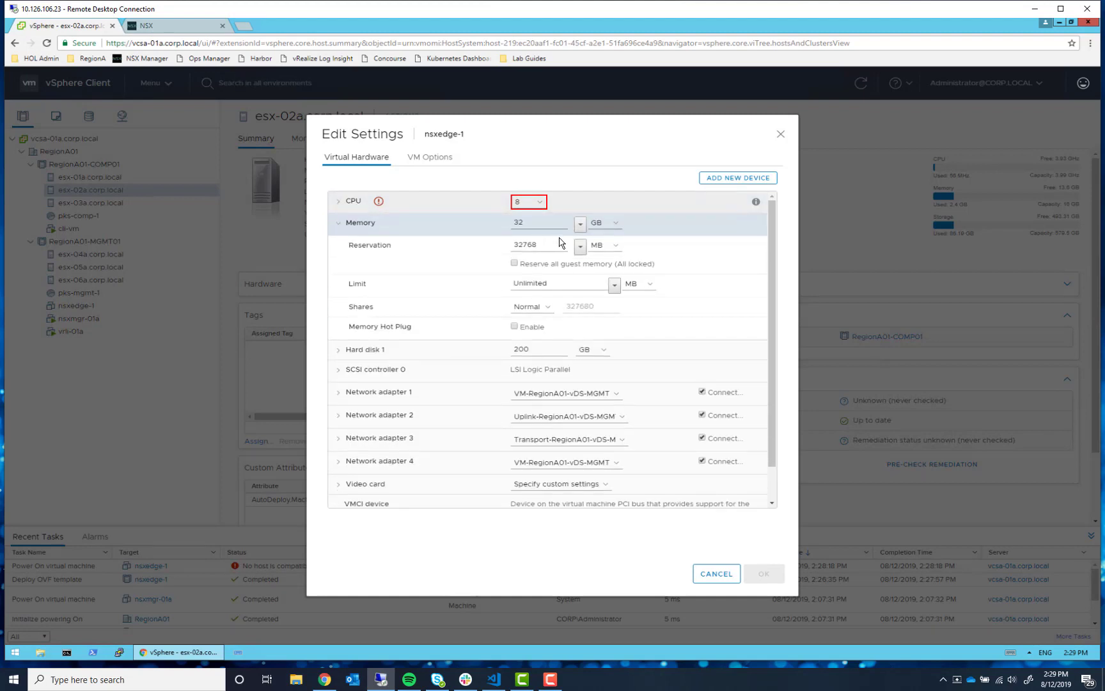
click(608, 245)
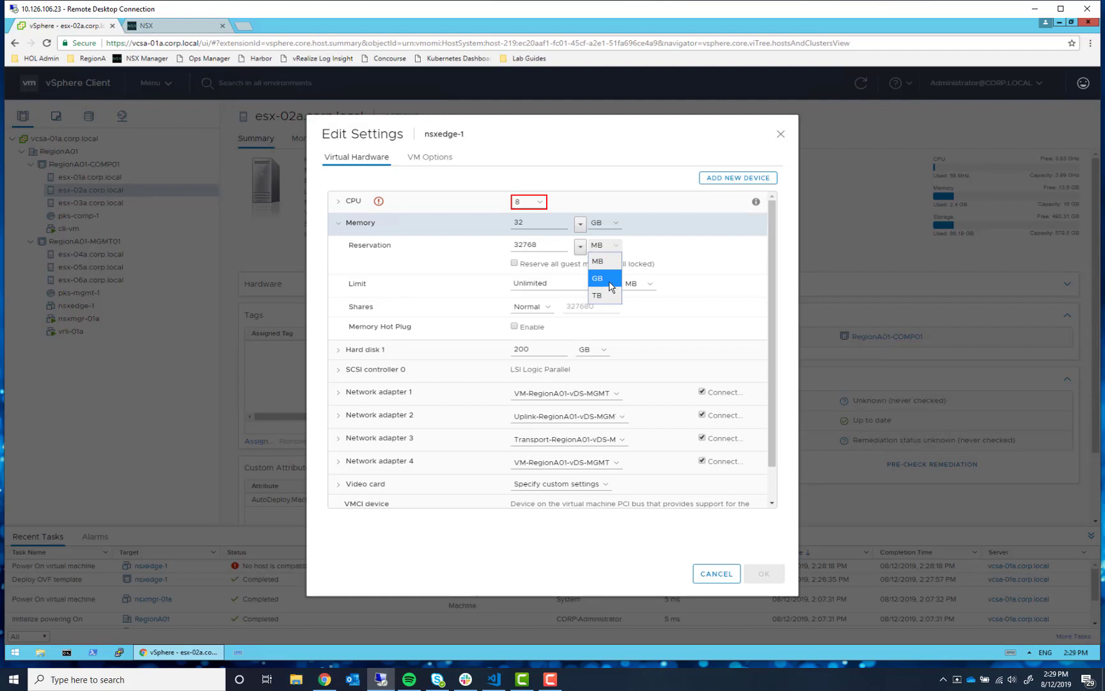
click(610, 288)
double_click(521, 245)
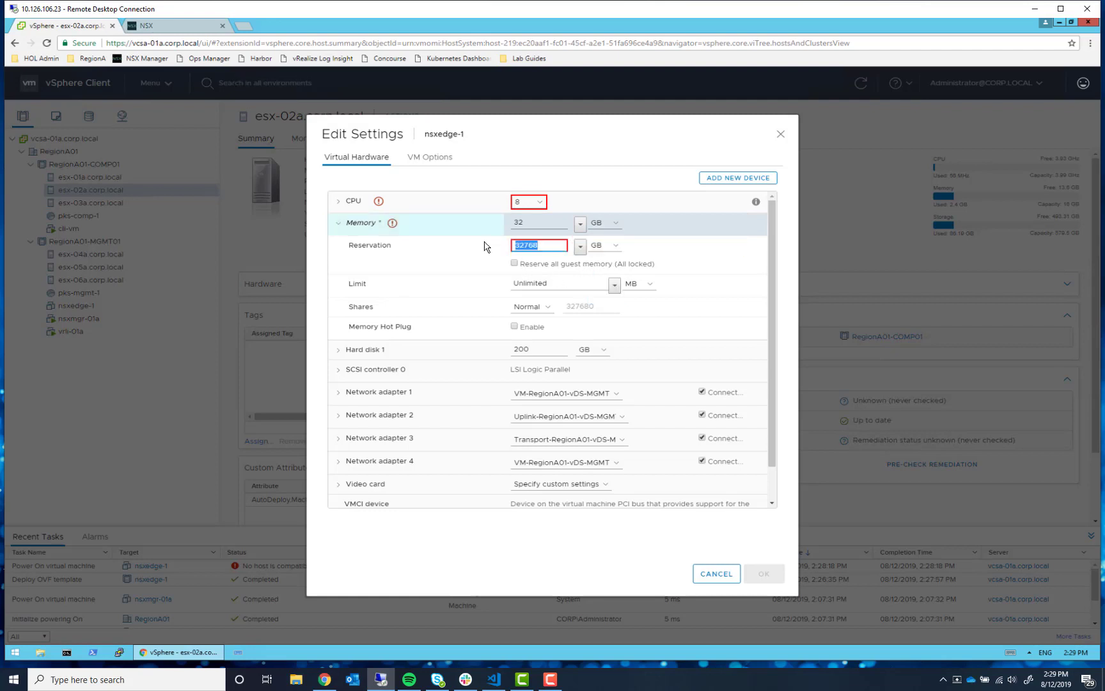
text(16)
double_click(518, 222)
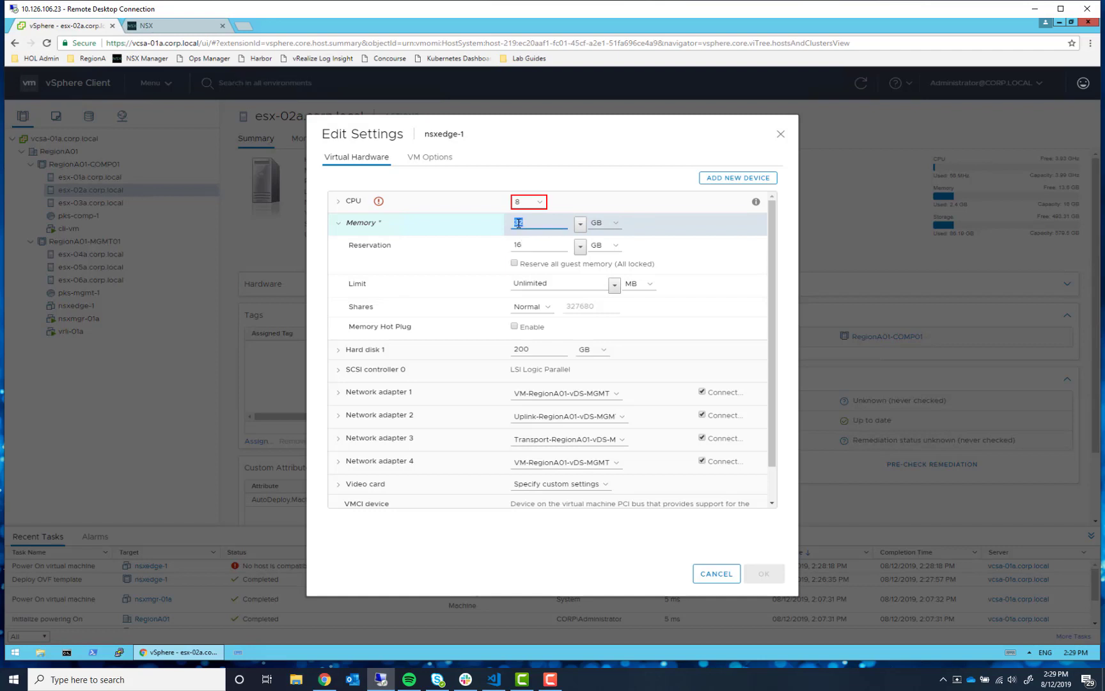
text(16)
key(Tab)
click(667, 555)
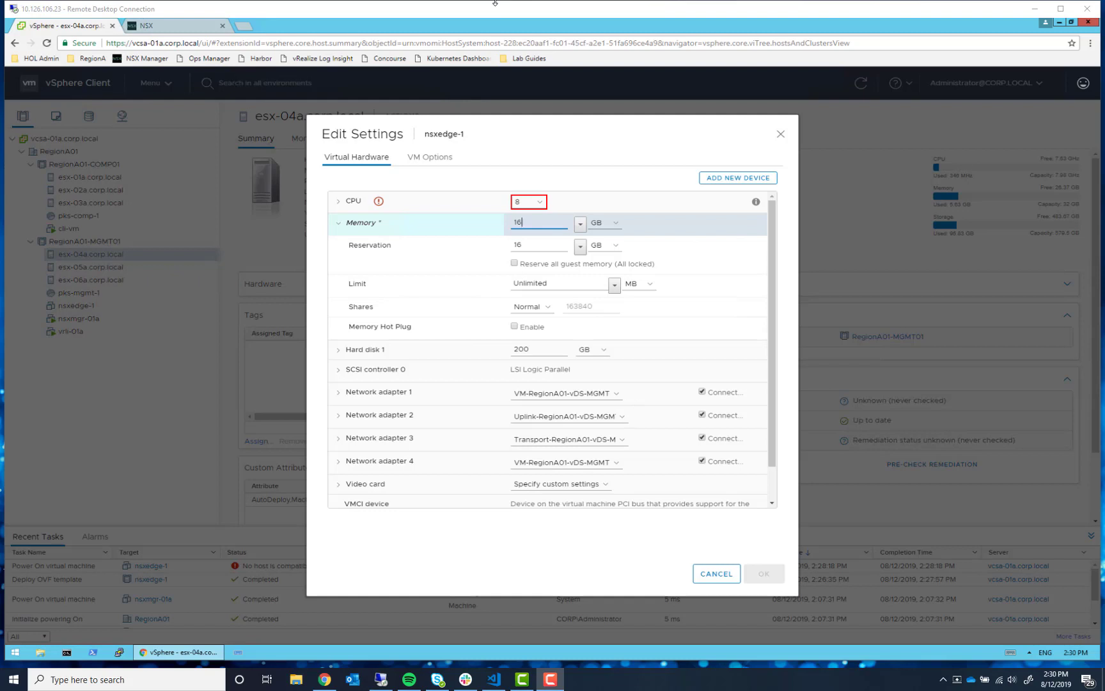
- Give nsxedge-1 4 CPUs and save the new hardware settings
click(535, 203)
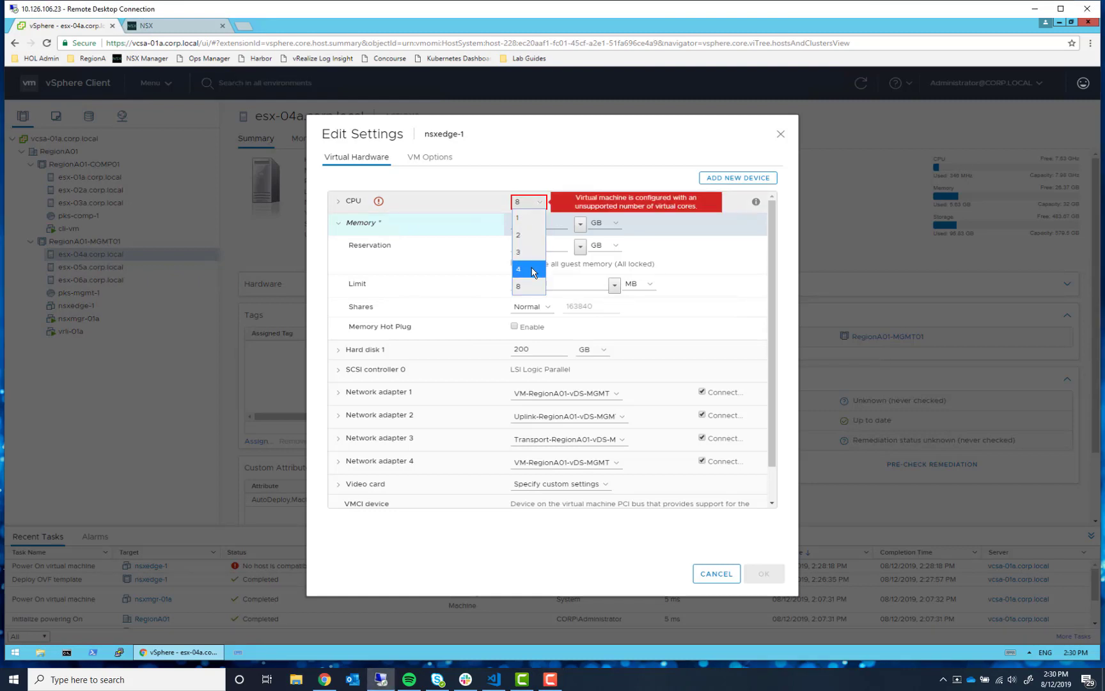
click(535, 270)
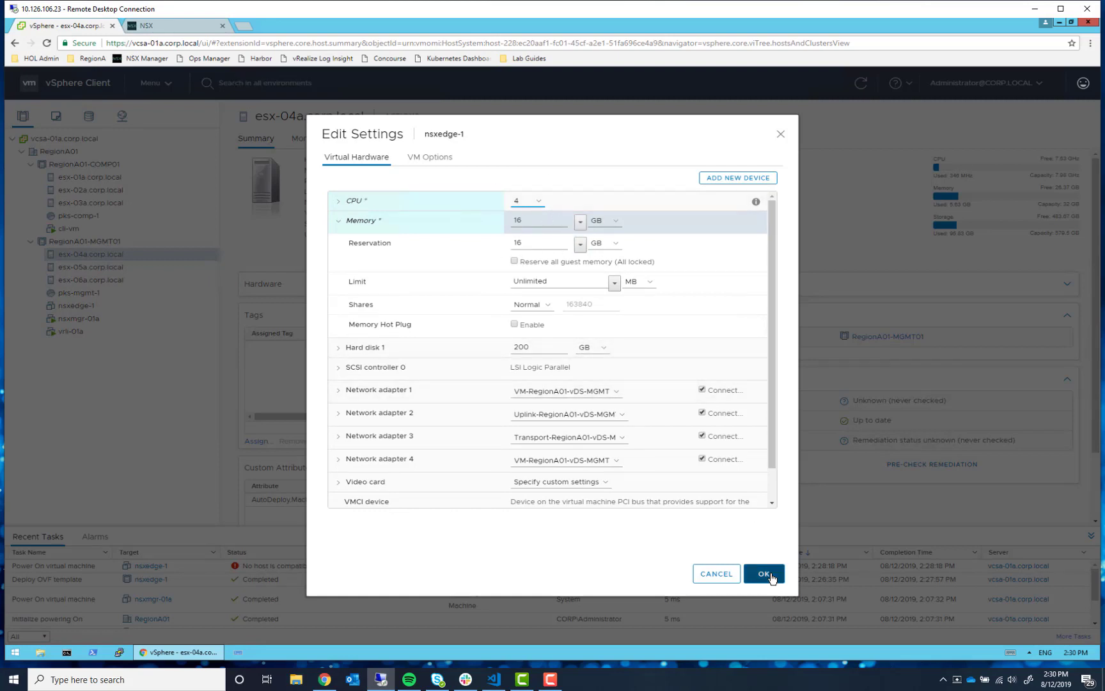
click(765, 574)
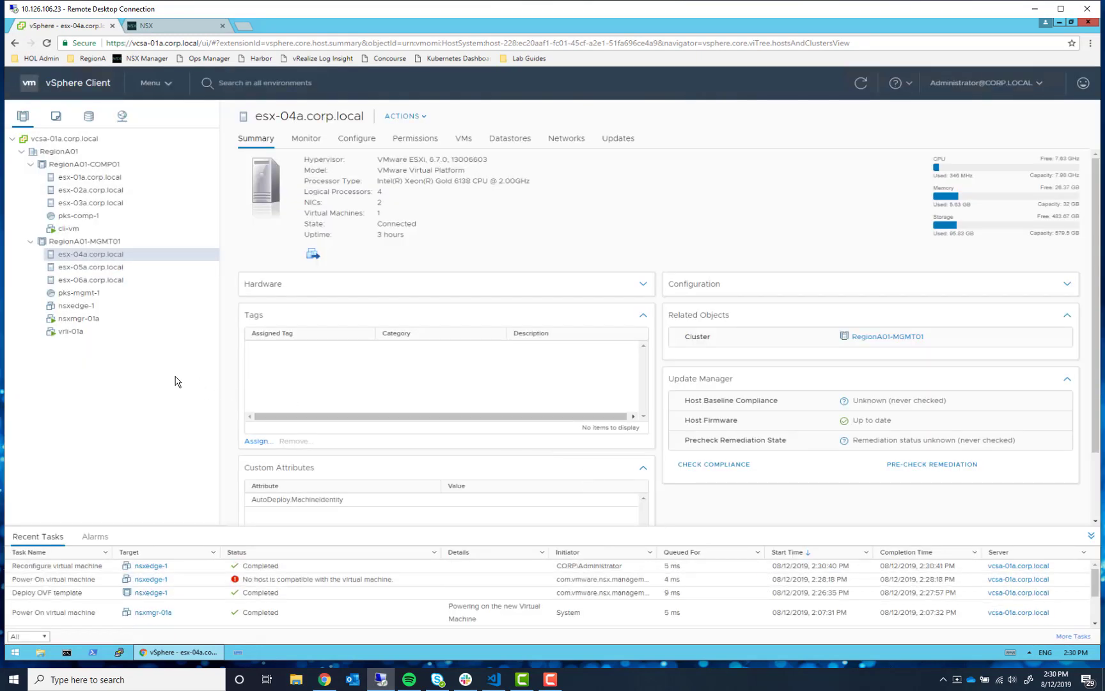
- Power on the nsxedge-1 VM from its Power menu, then go back to the NSX tab
right_click(78, 307)
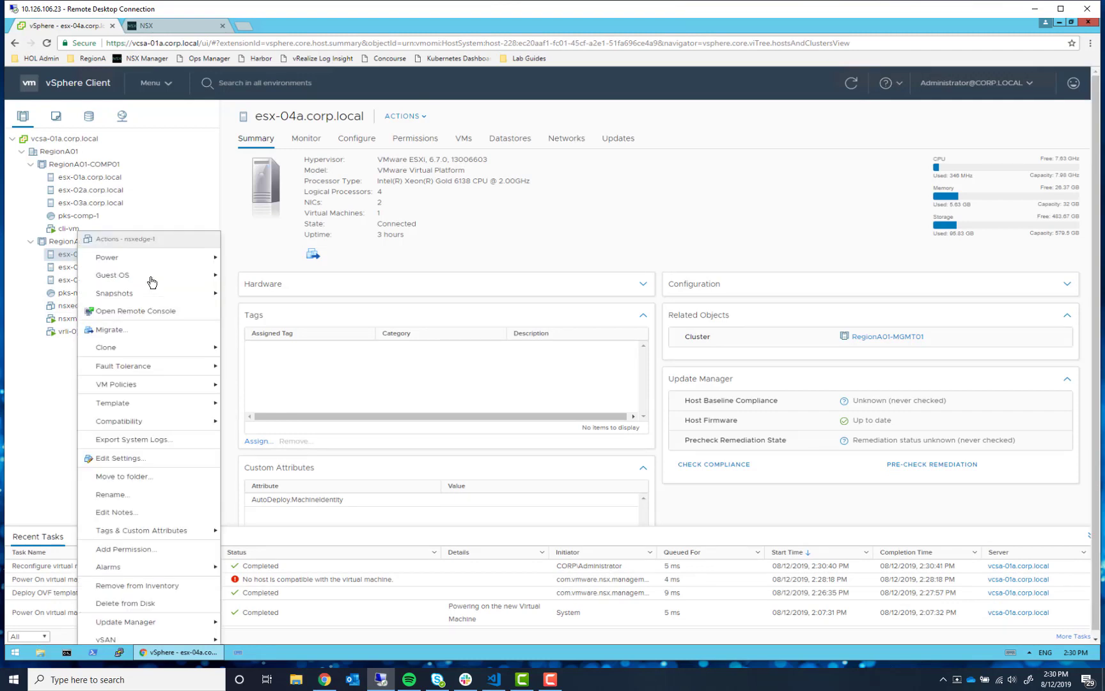
click(45, 429)
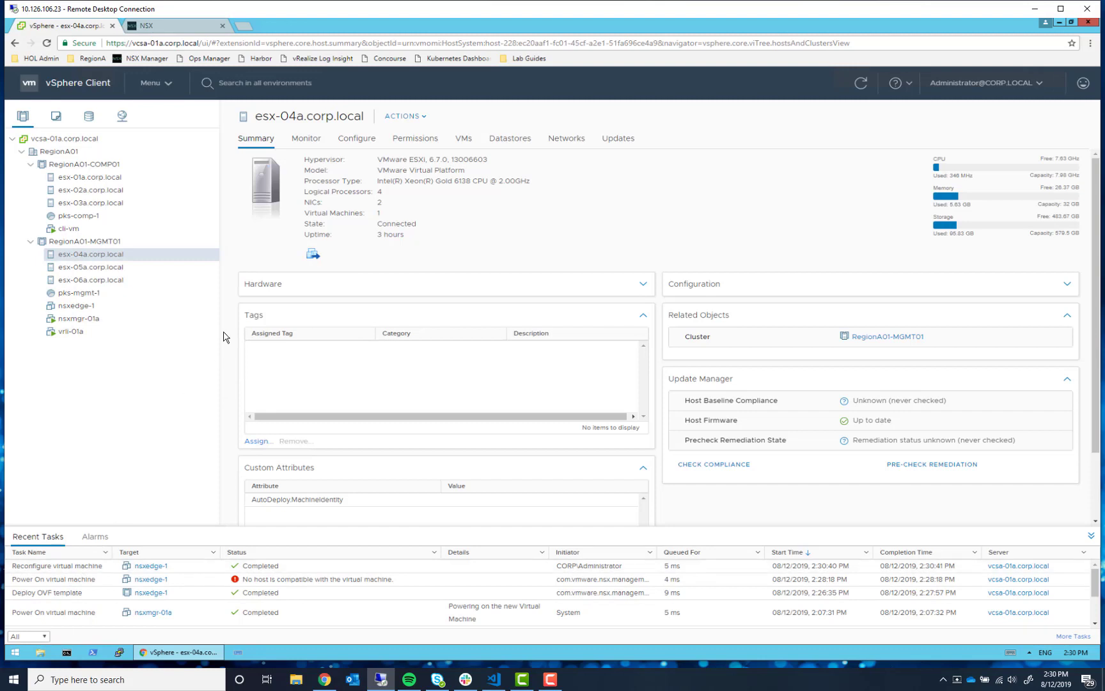
right_click(82, 308)
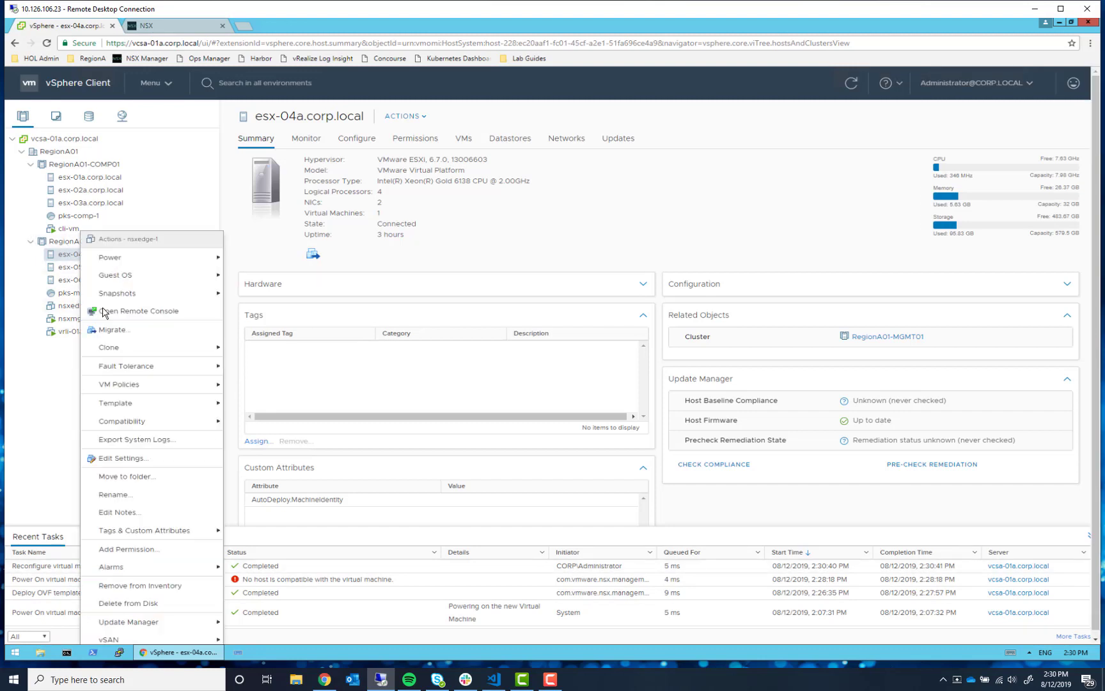
mouse_move(202, 259)
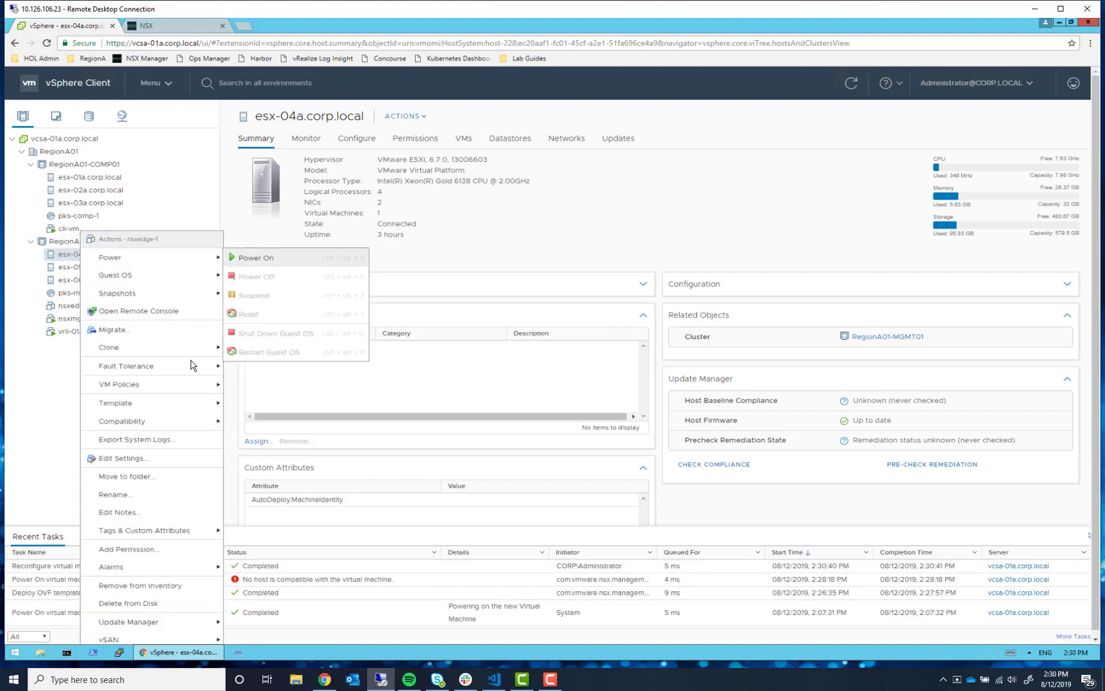
click(261, 259)
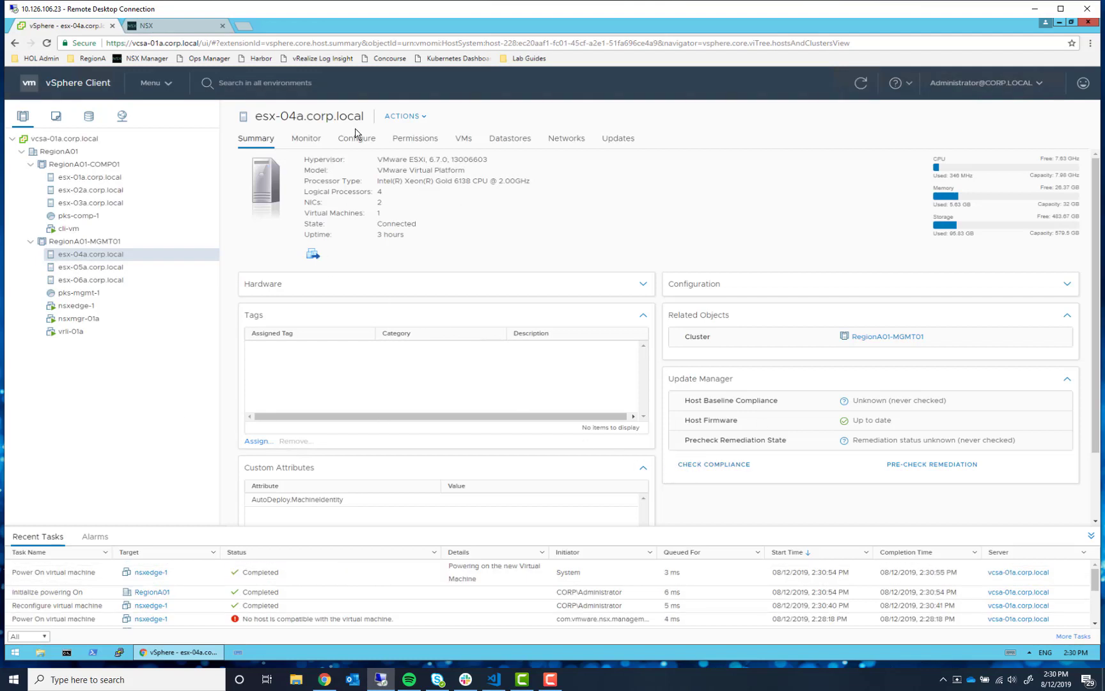
click(186, 32)
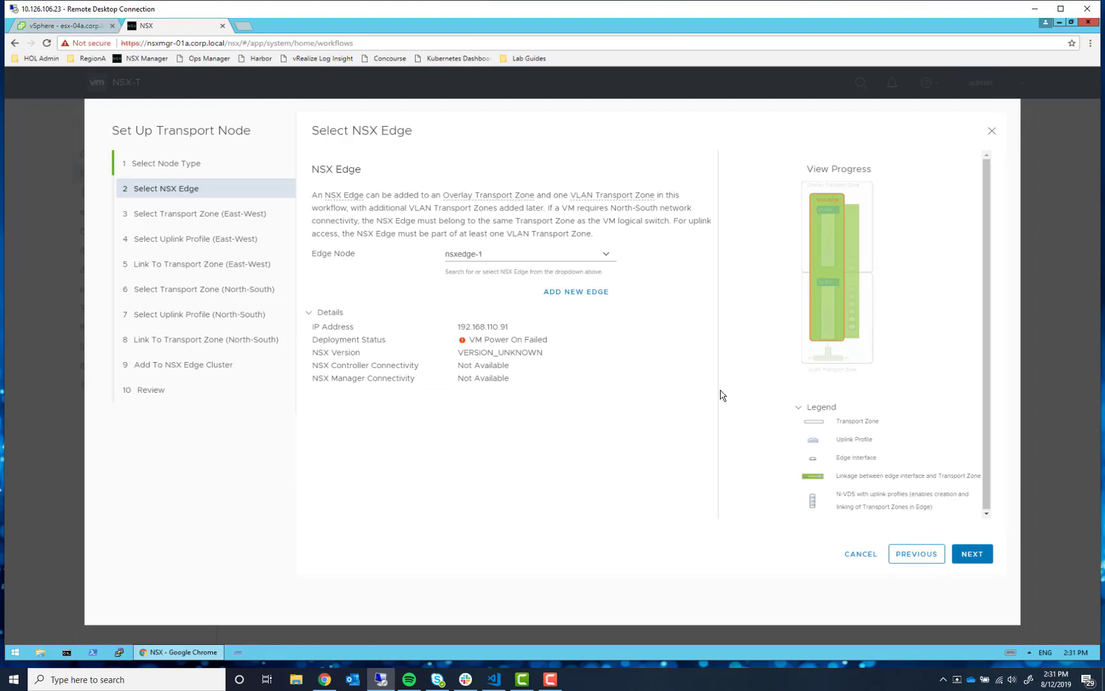
- Step back and forward in the transport node wizard, then close the duplicate NSX tab
click(917, 553)
click(972, 554)
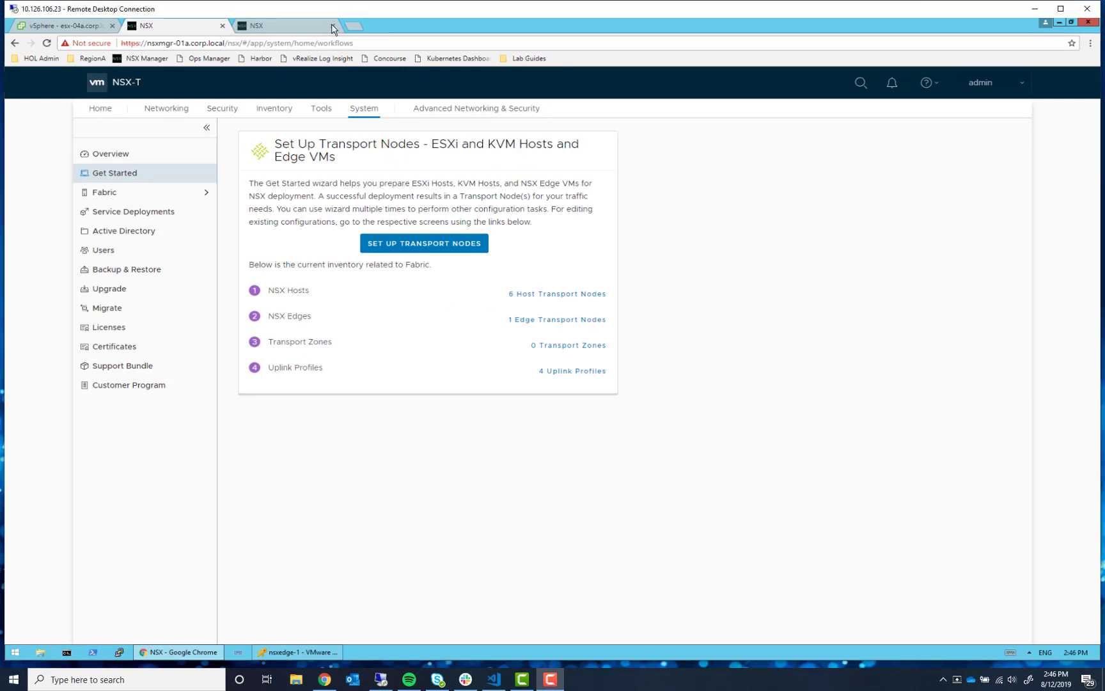
click(332, 29)
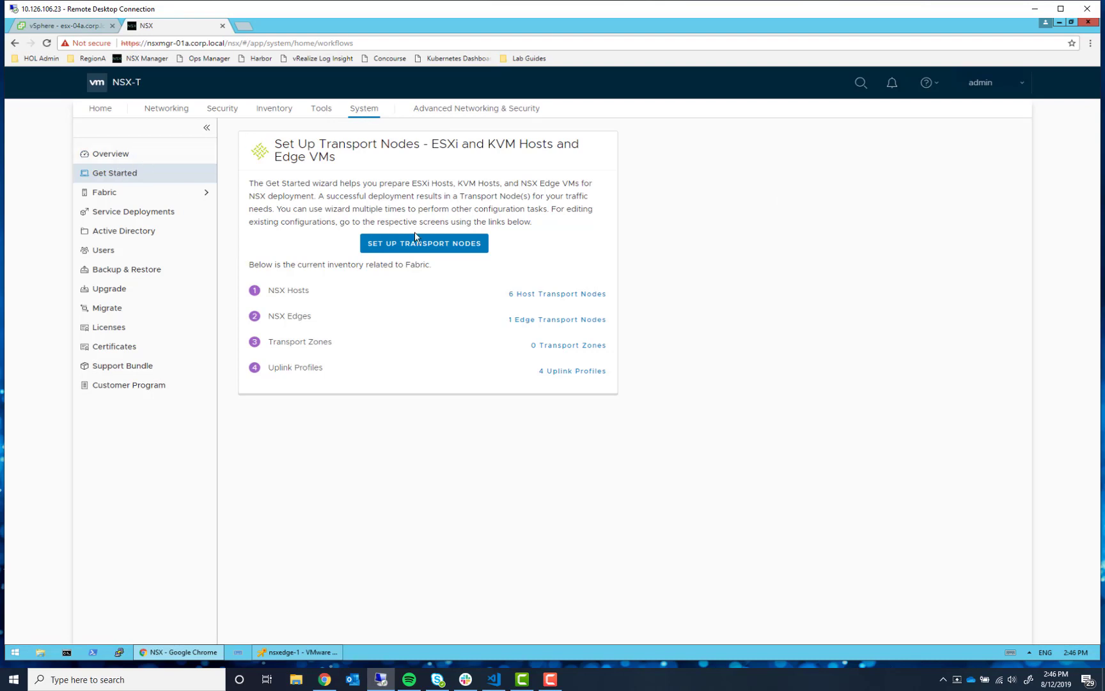
- Start an NSX Edge transport node, pick nsxedge-1 as the edge node, and continue
click(407, 248)
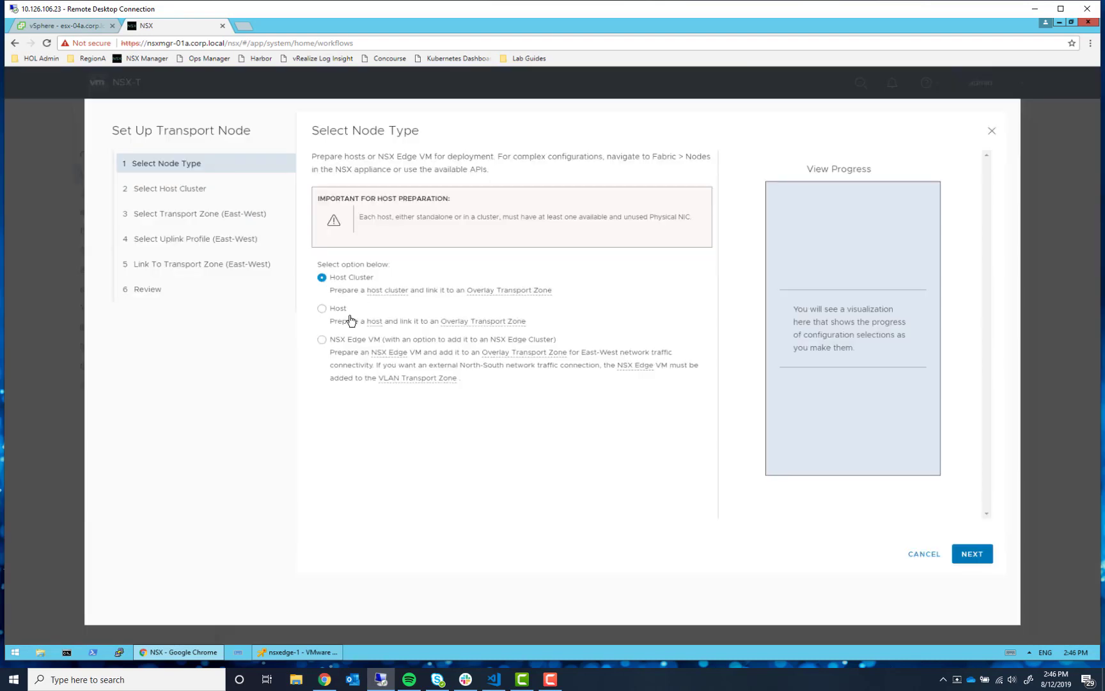
click(347, 341)
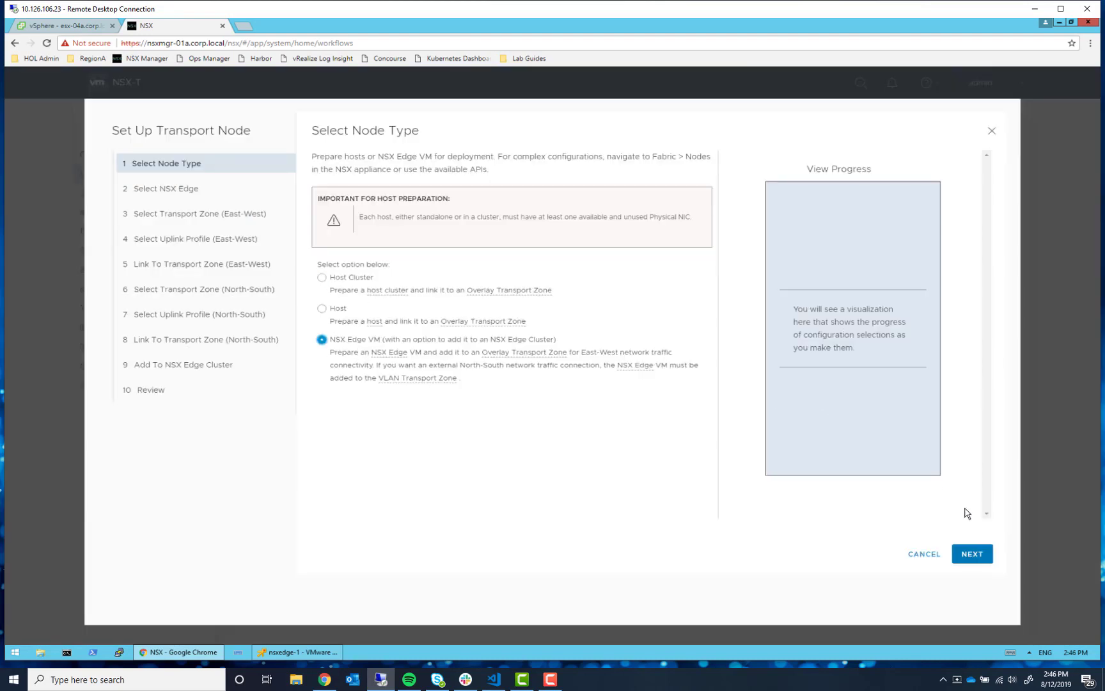
click(978, 561)
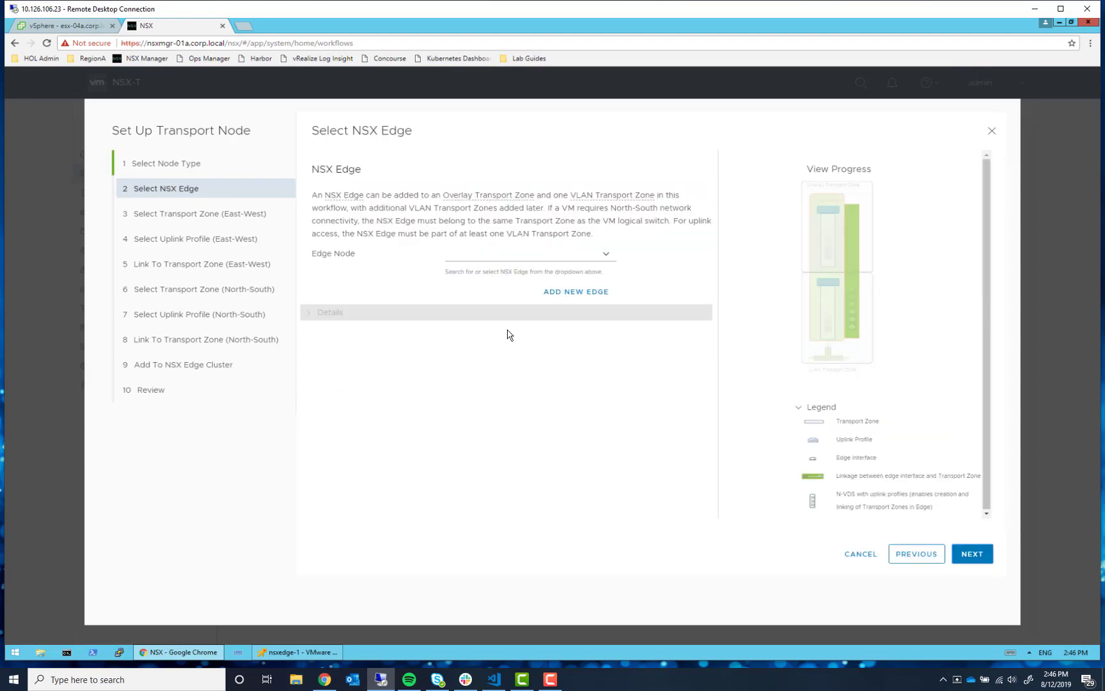
click(606, 258)
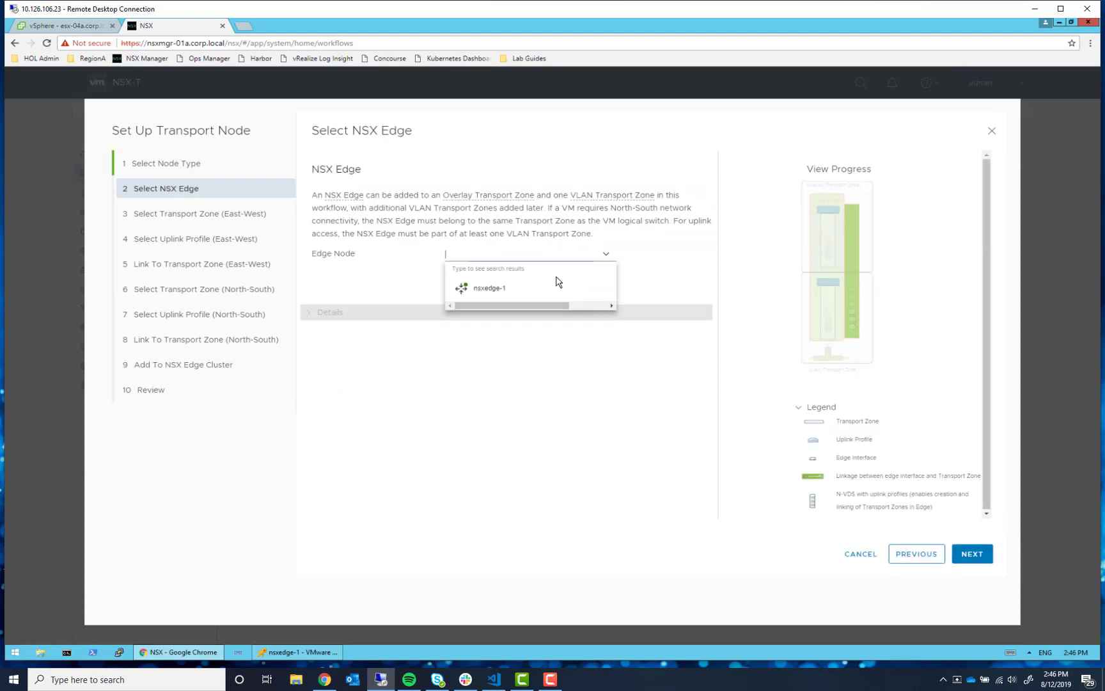
click(512, 294)
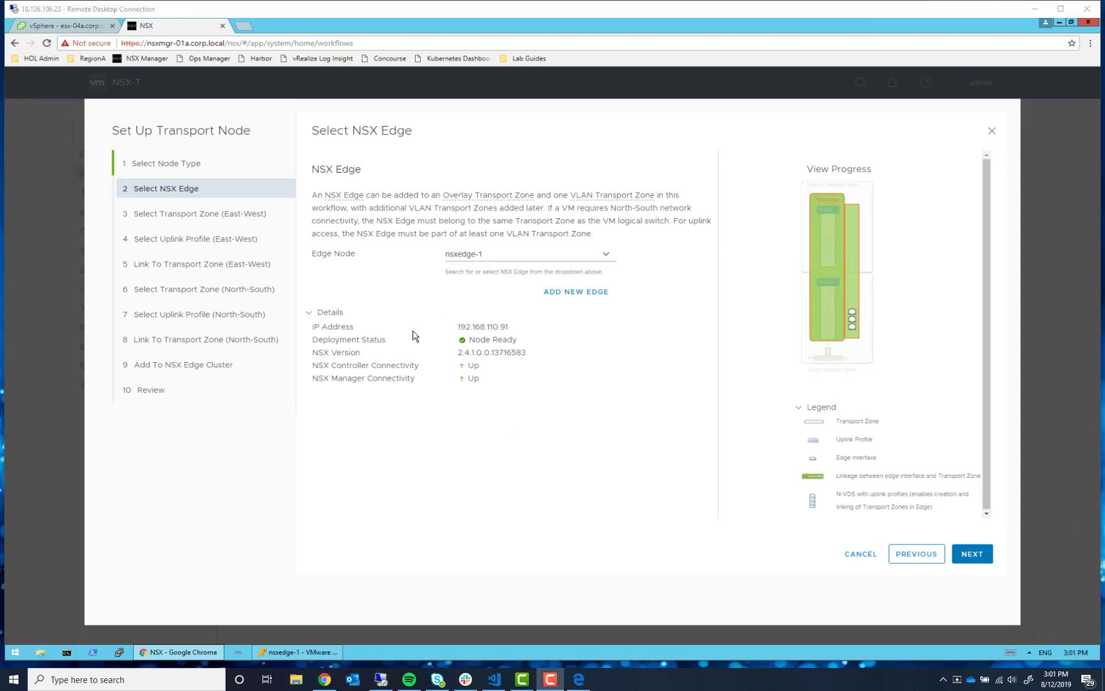
click(981, 555)
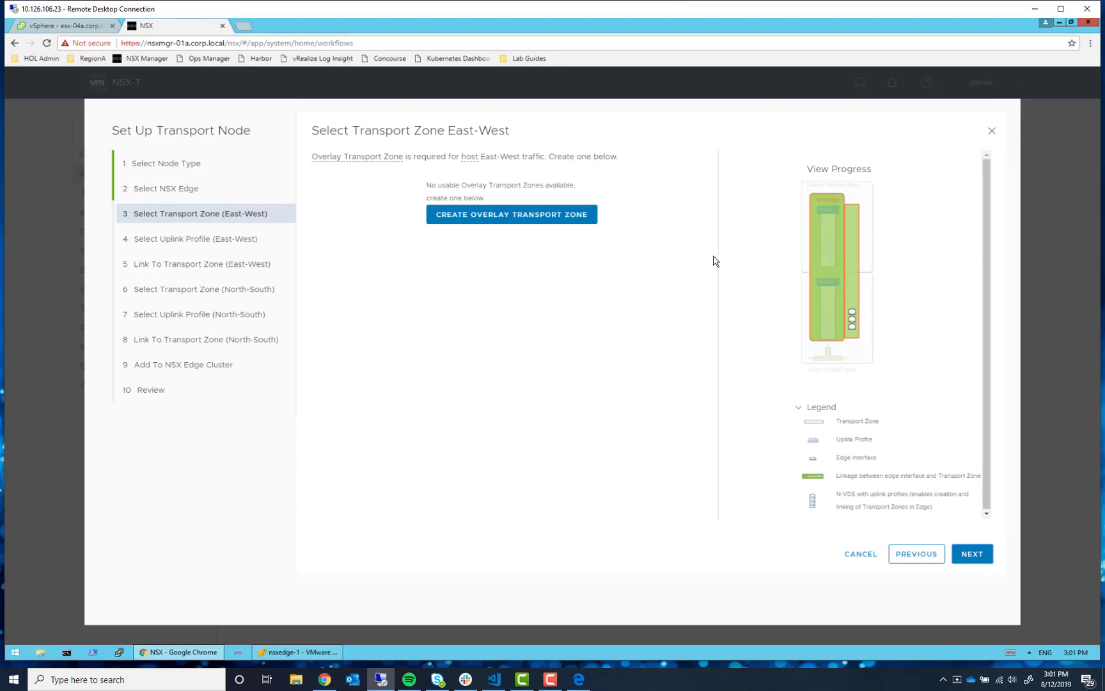
- Add overlay transport zone overlay-tz with N-VDS hostswitch-overlay for East-West traffic
click(521, 217)
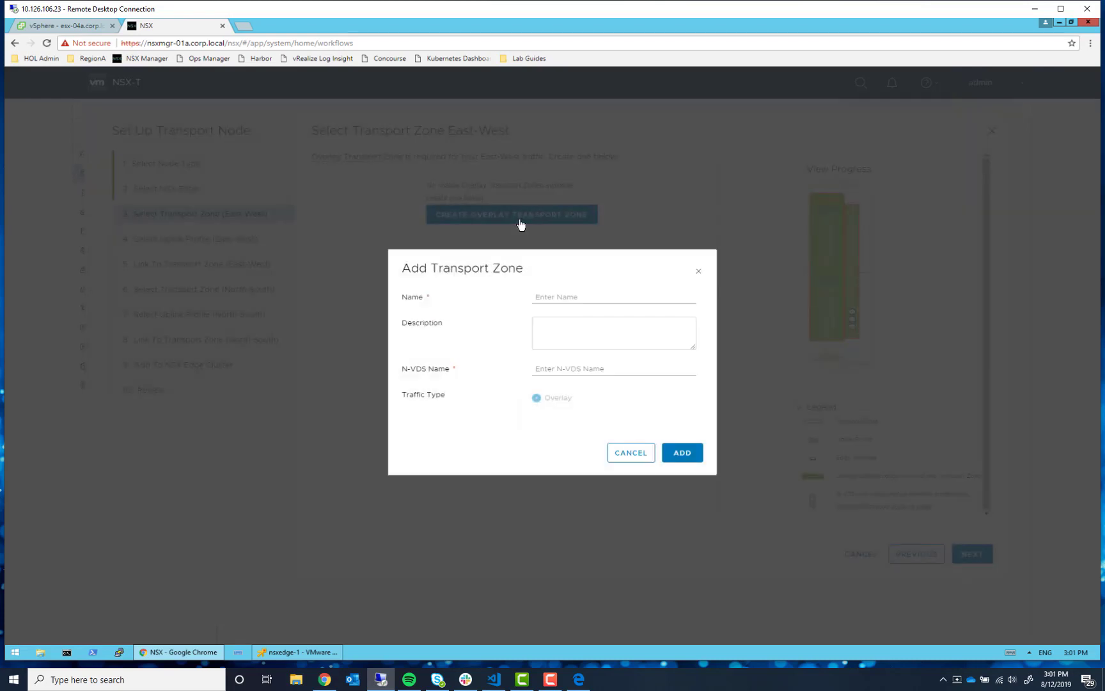
click(556, 298)
text(overlay-tz)
key(Tab)
click(574, 370)
text(hosts)
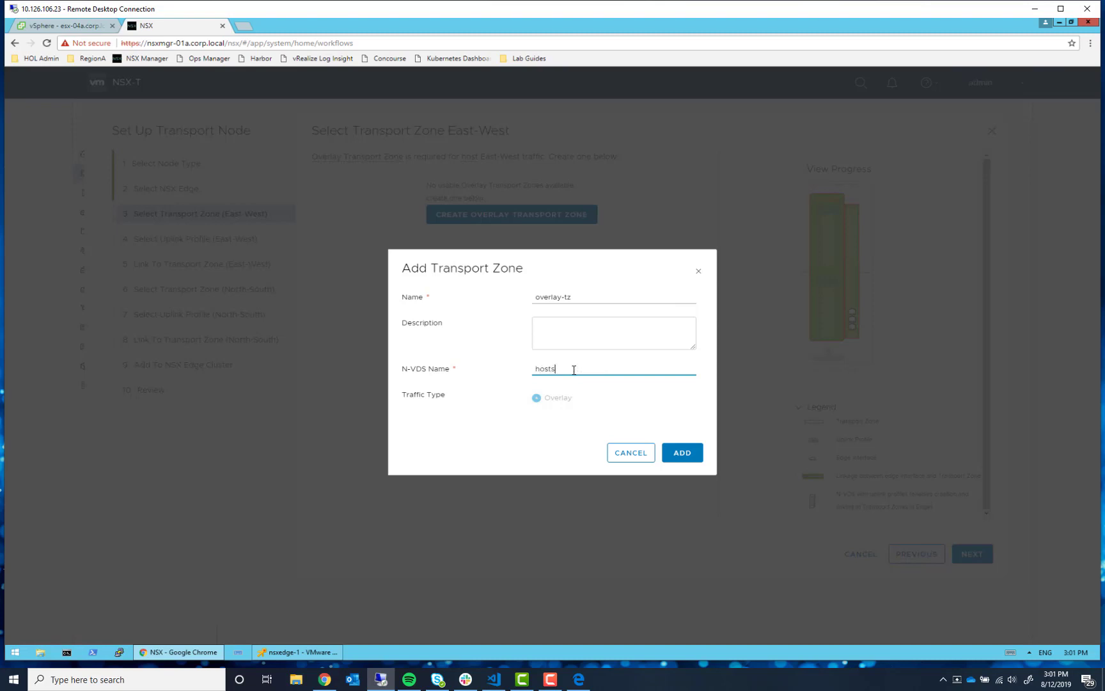
text(witch-overlay)
click(676, 451)
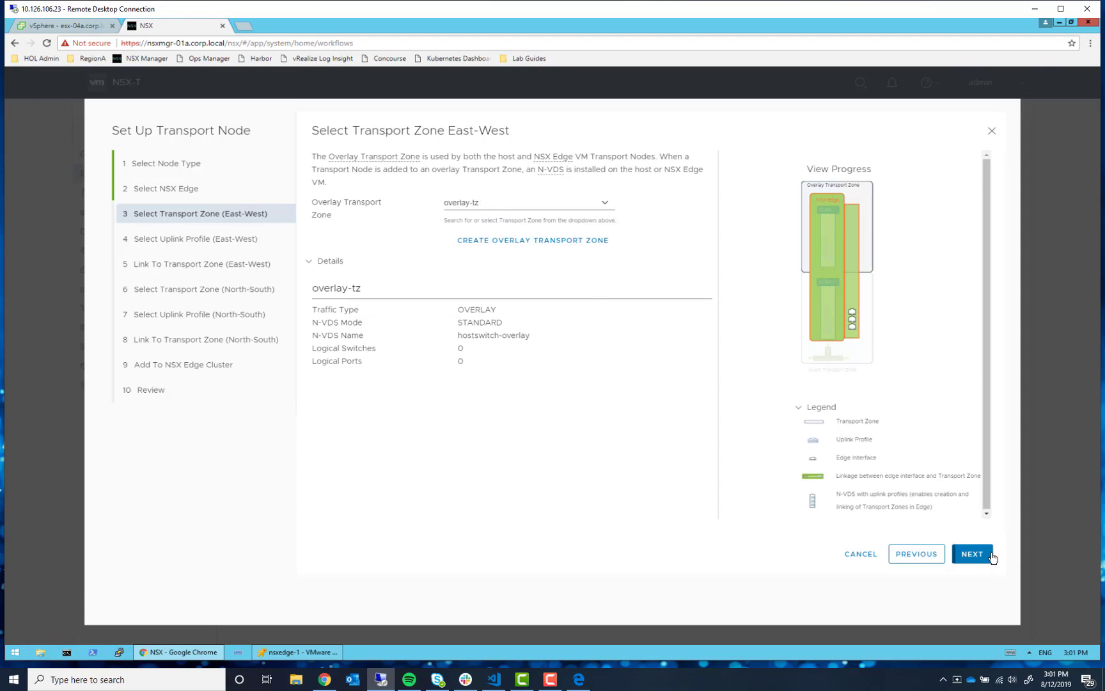
click(972, 554)
key(alt+Tab)
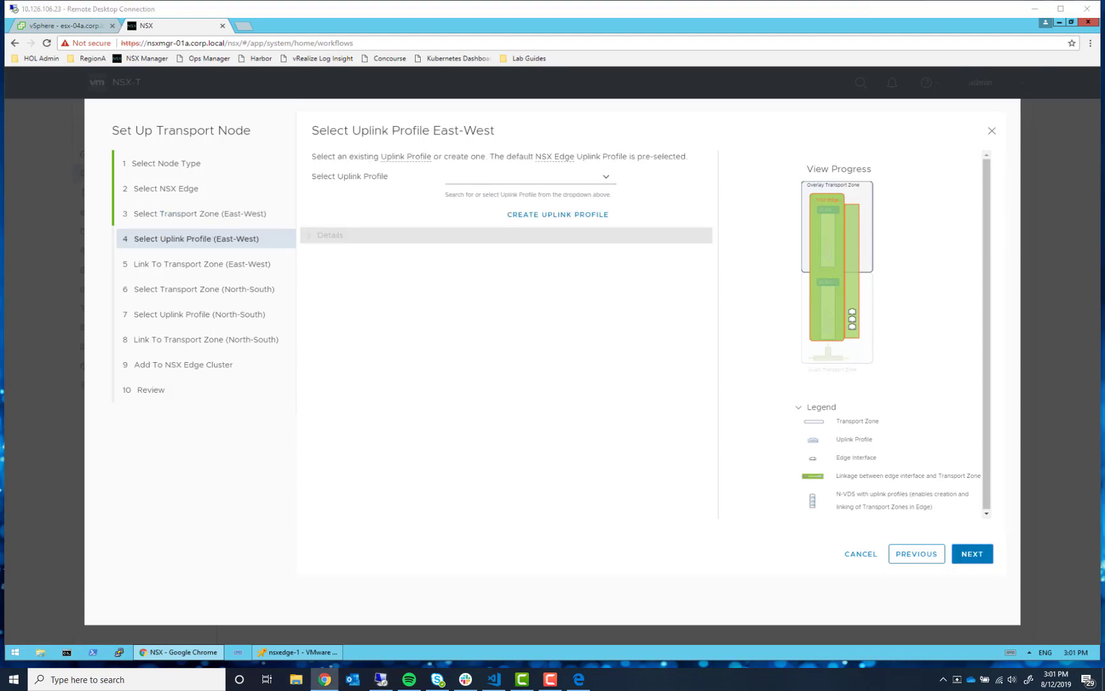
- Select nsx-edge-single-nic-uplink-profile as the East-West uplink profile
key(alt+Tab)
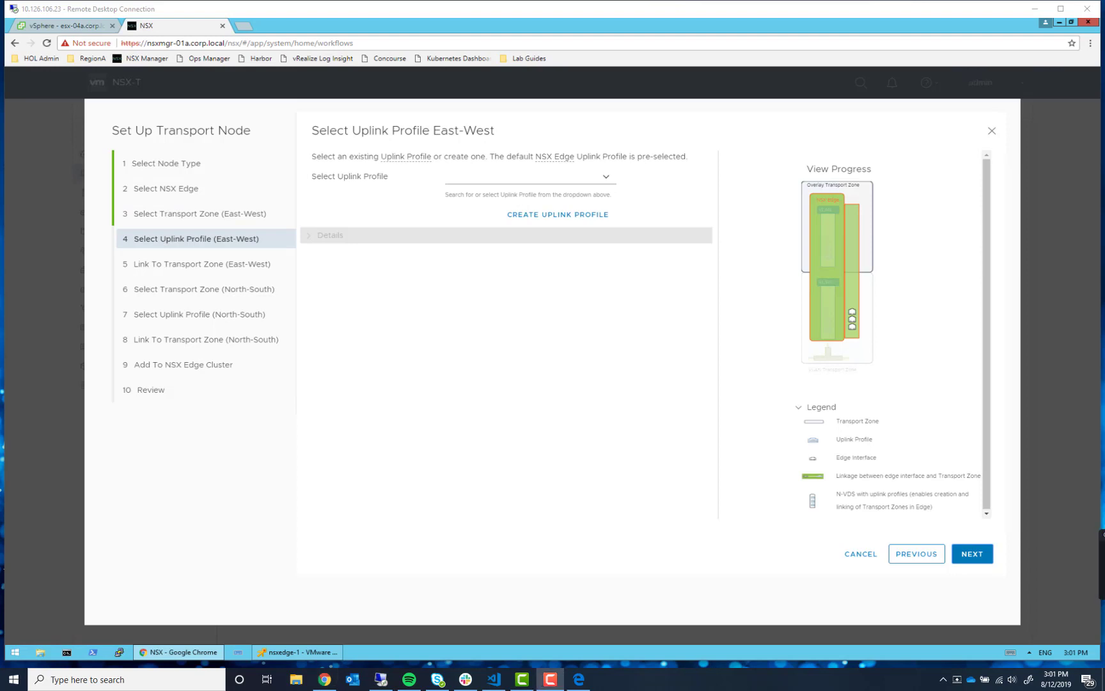
key(alt+Tab)
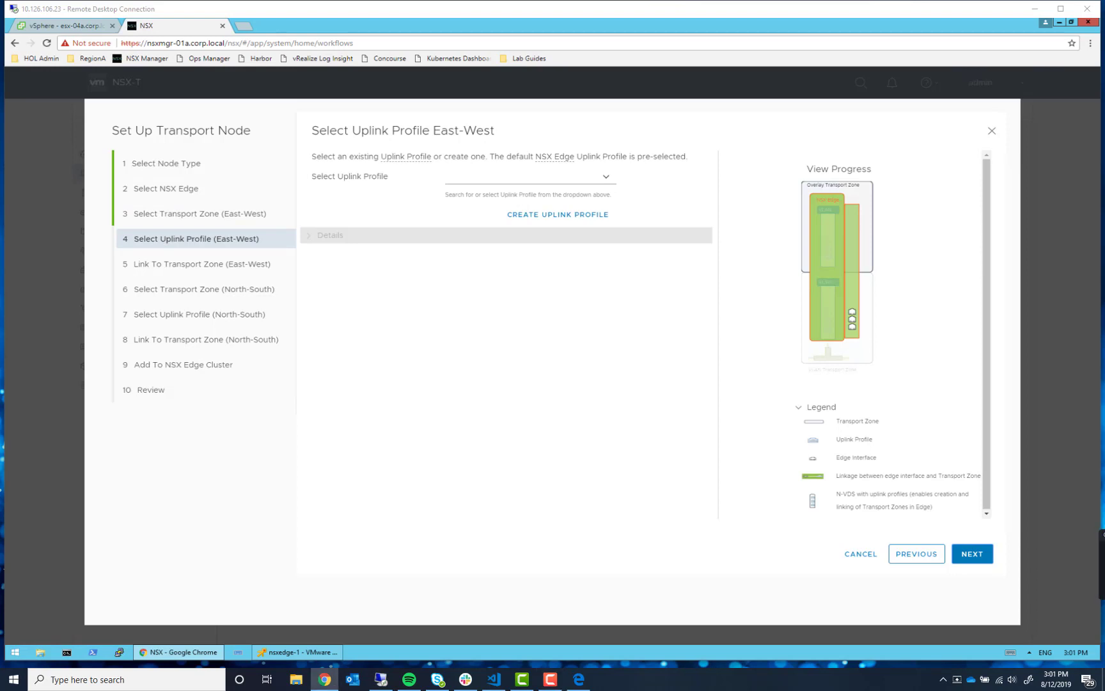
key(alt+Tab)
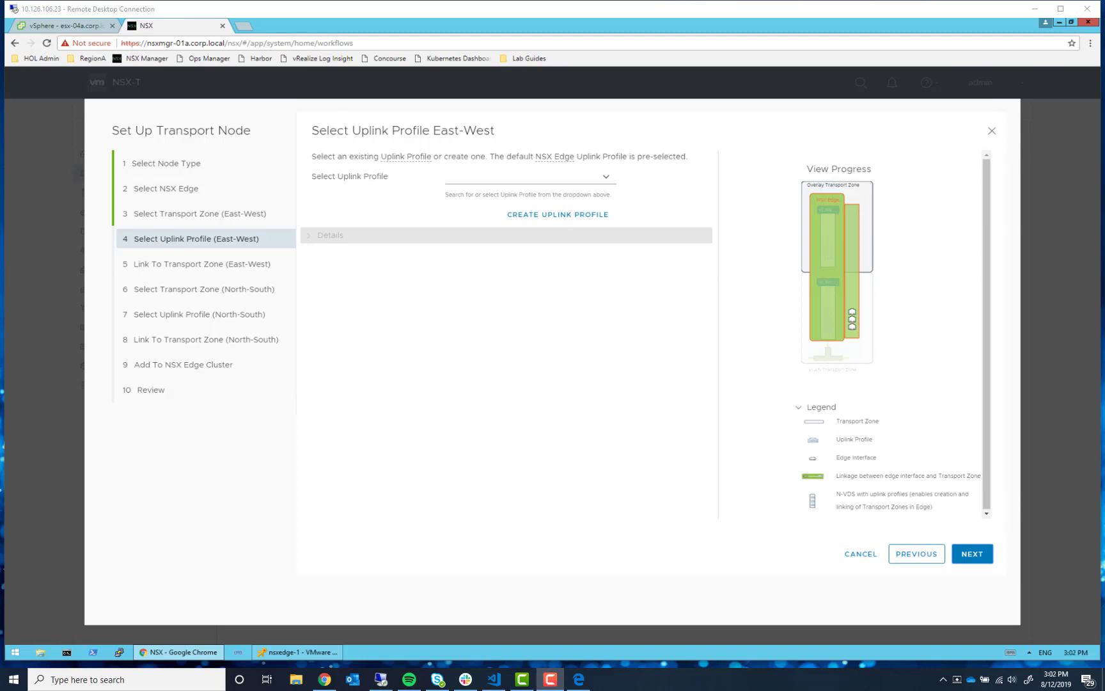
key(alt+Tab)
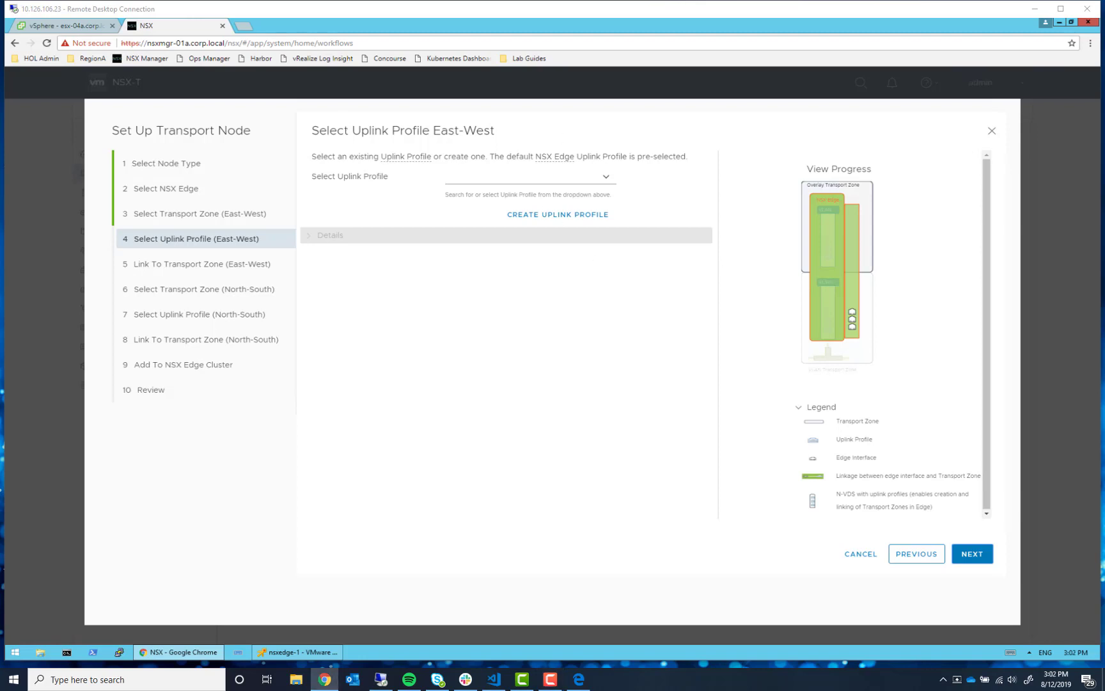
click(601, 179)
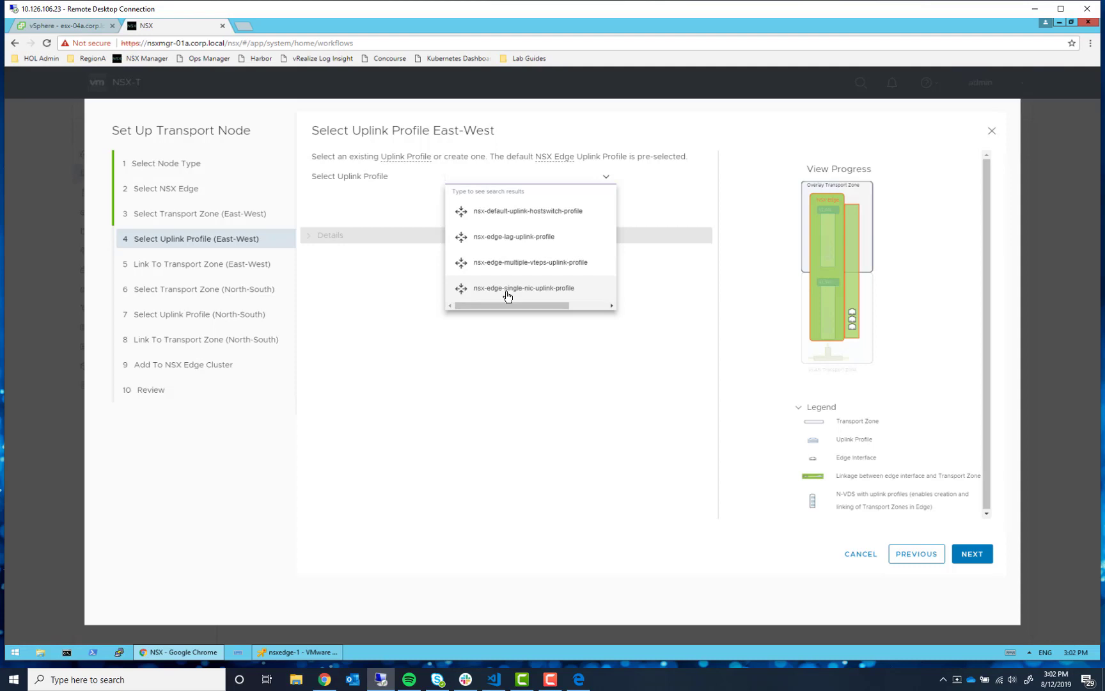
click(507, 291)
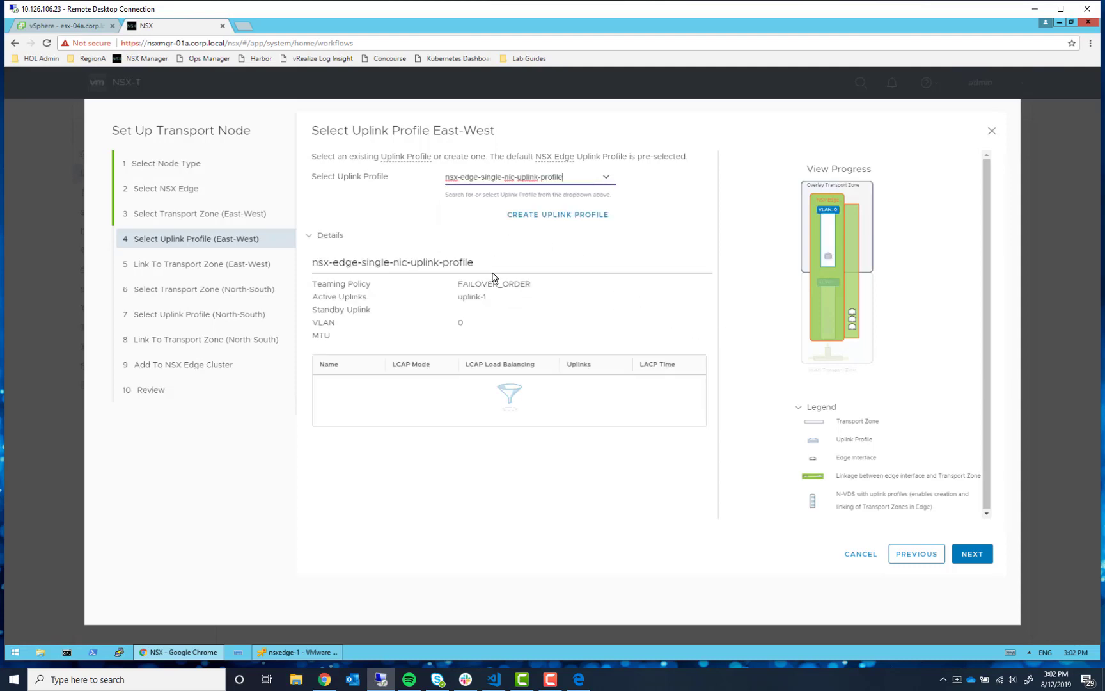
click(975, 555)
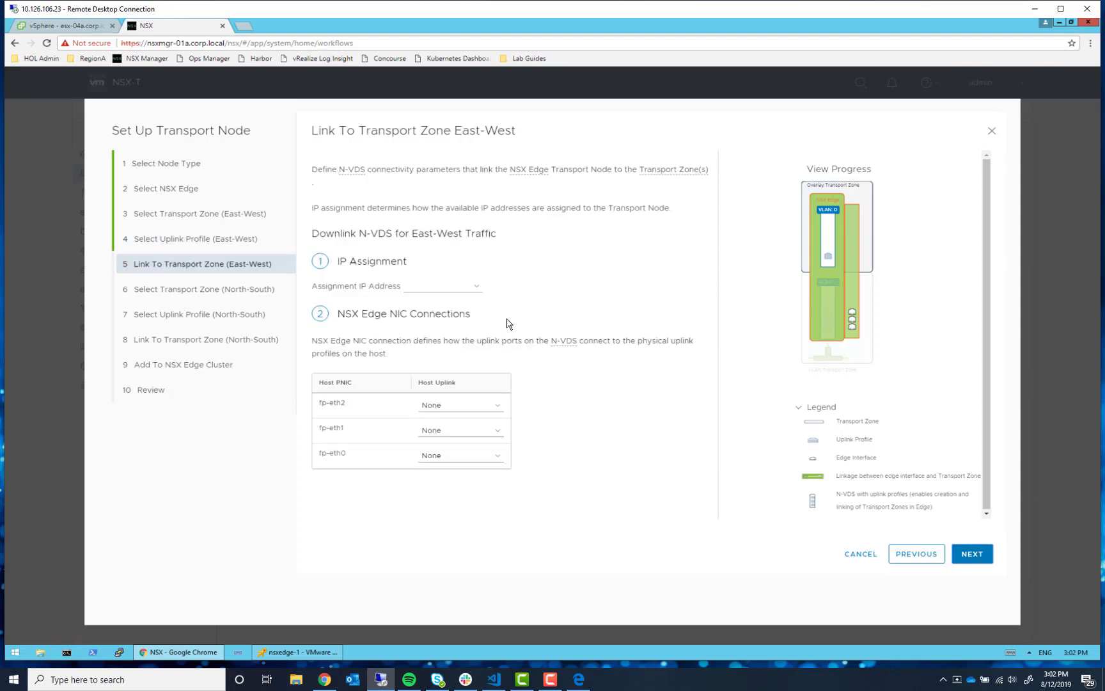
- Assign East-West edge IPs from tep-ip-pool and map fp-eth1 to uplink-1
click(475, 287)
click(459, 302)
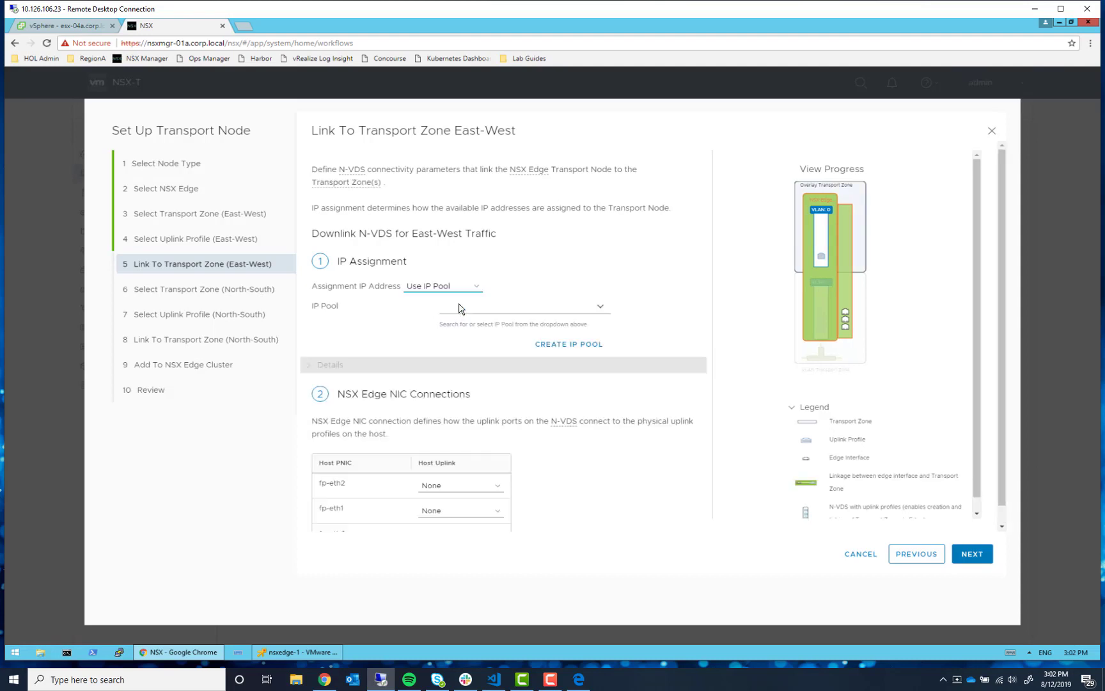
click(601, 307)
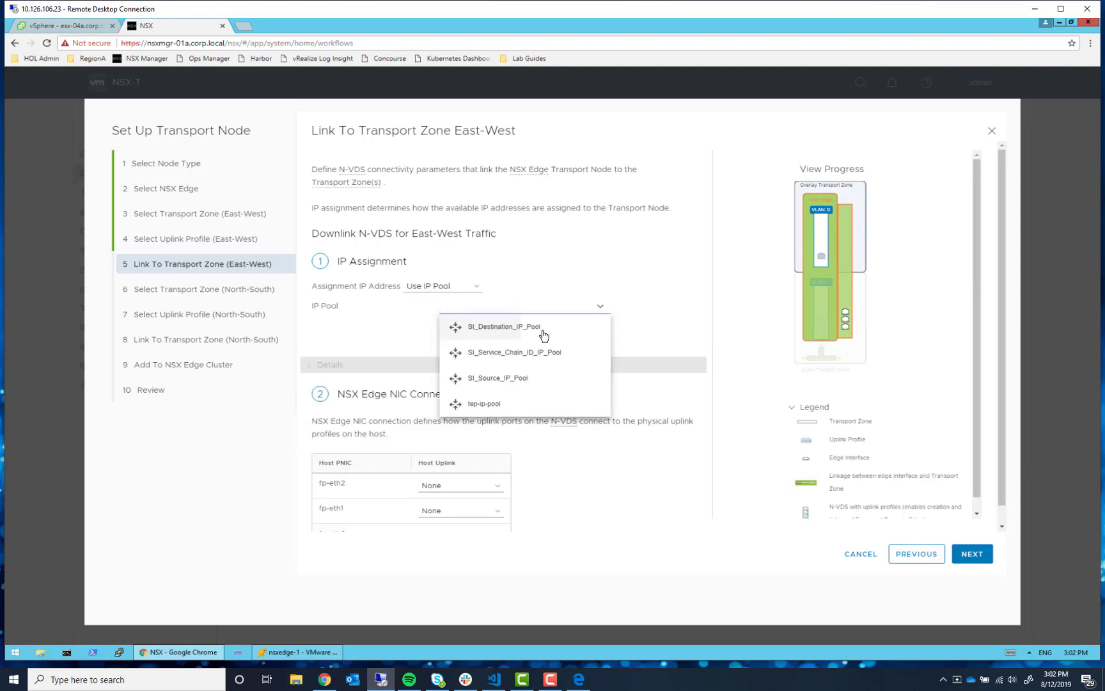
click(521, 404)
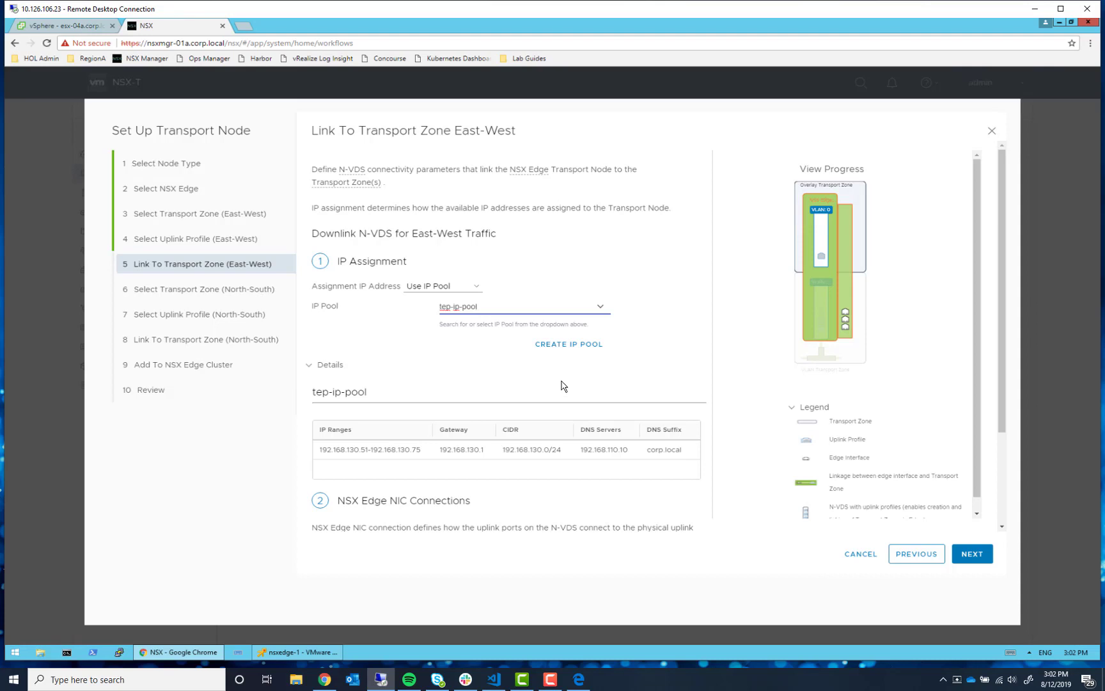
scroll(477, 370, down, 2)
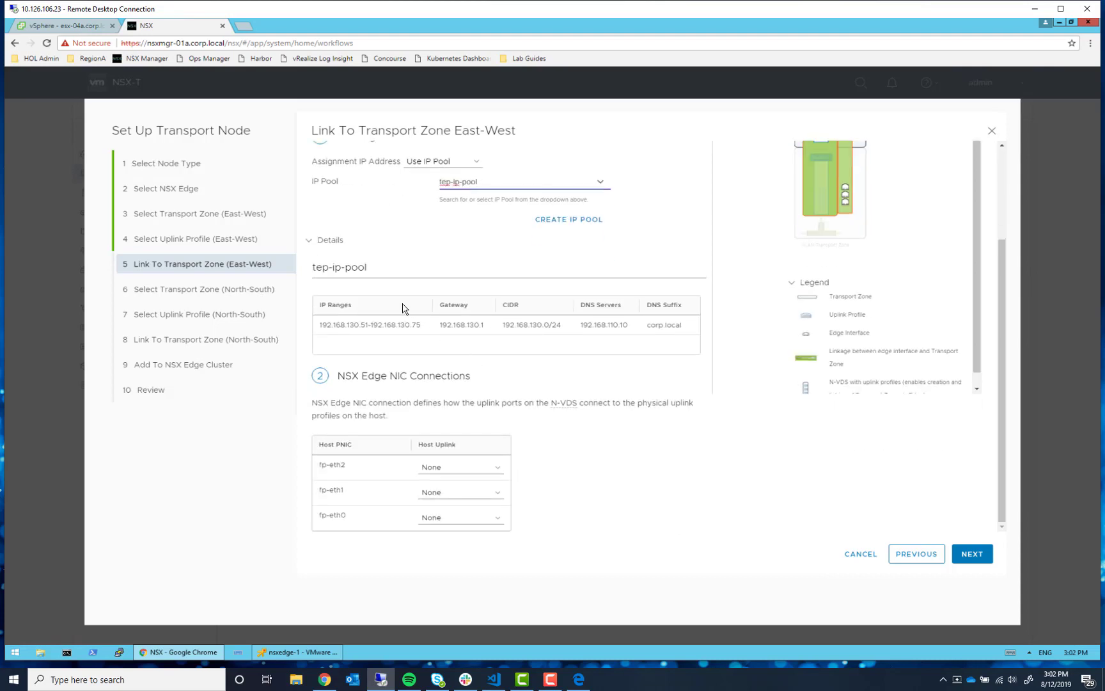
click(478, 495)
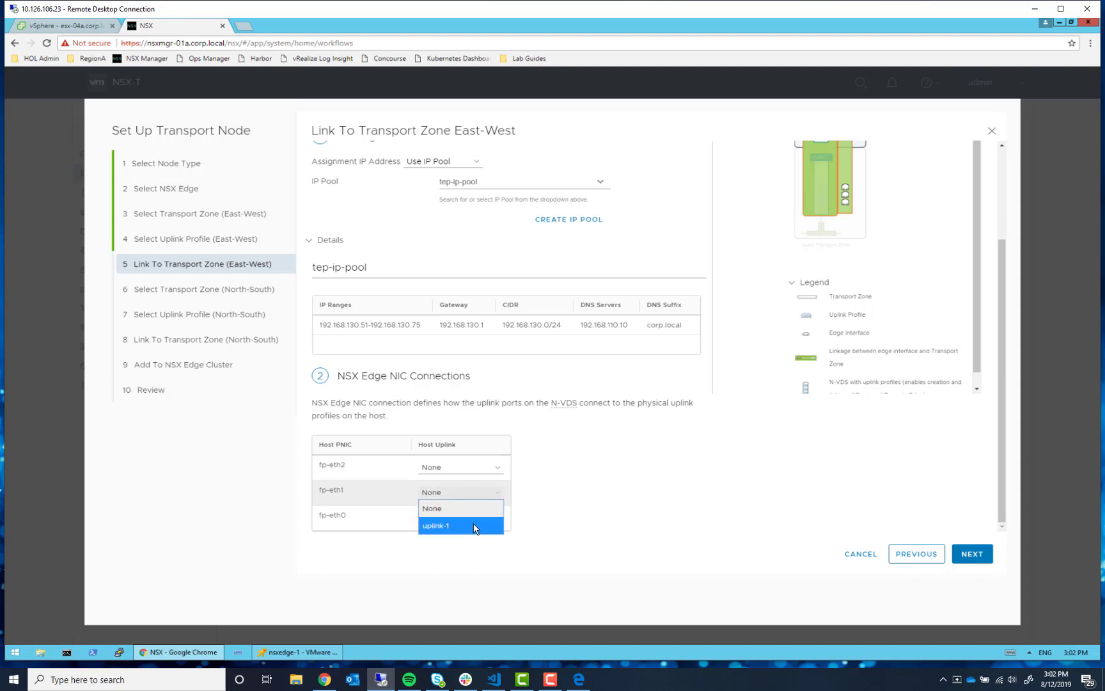
click(476, 525)
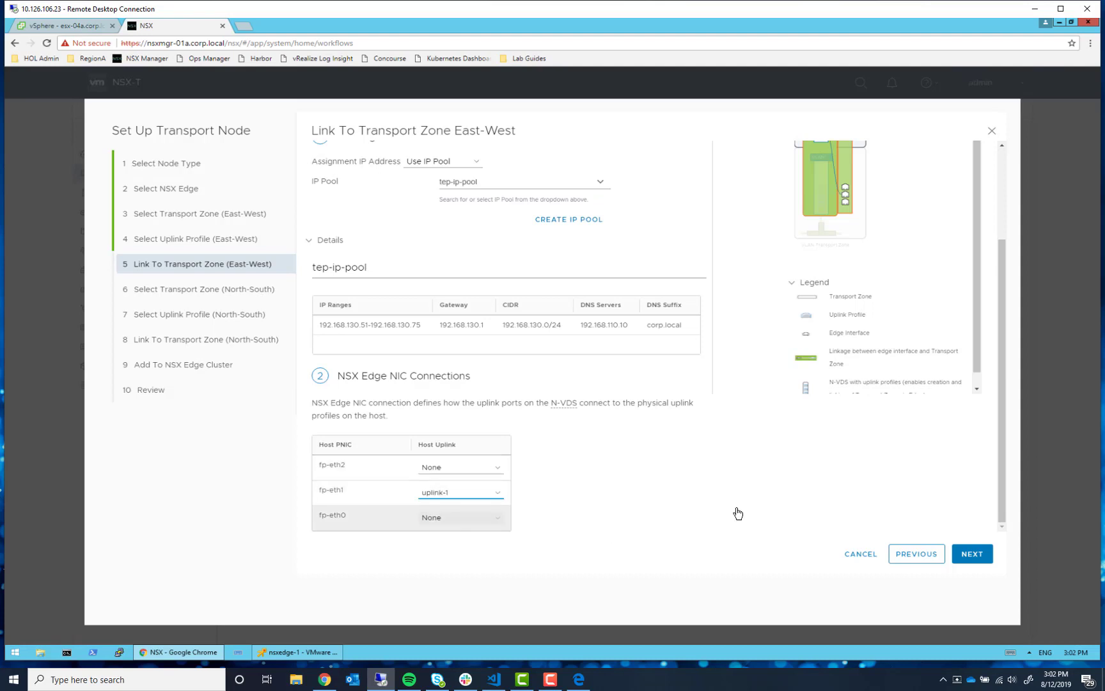
click(983, 555)
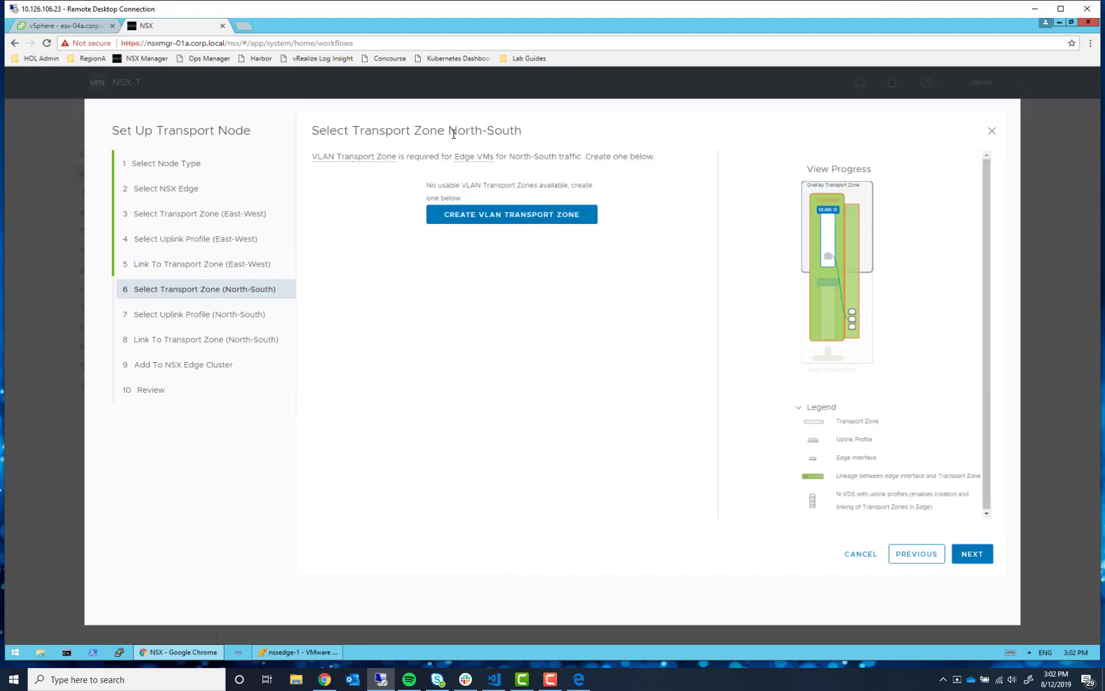
- Add VLAN transport zone vlan-tz with N-VDS hostswitch-vlan for North-South traffic
click(471, 223)
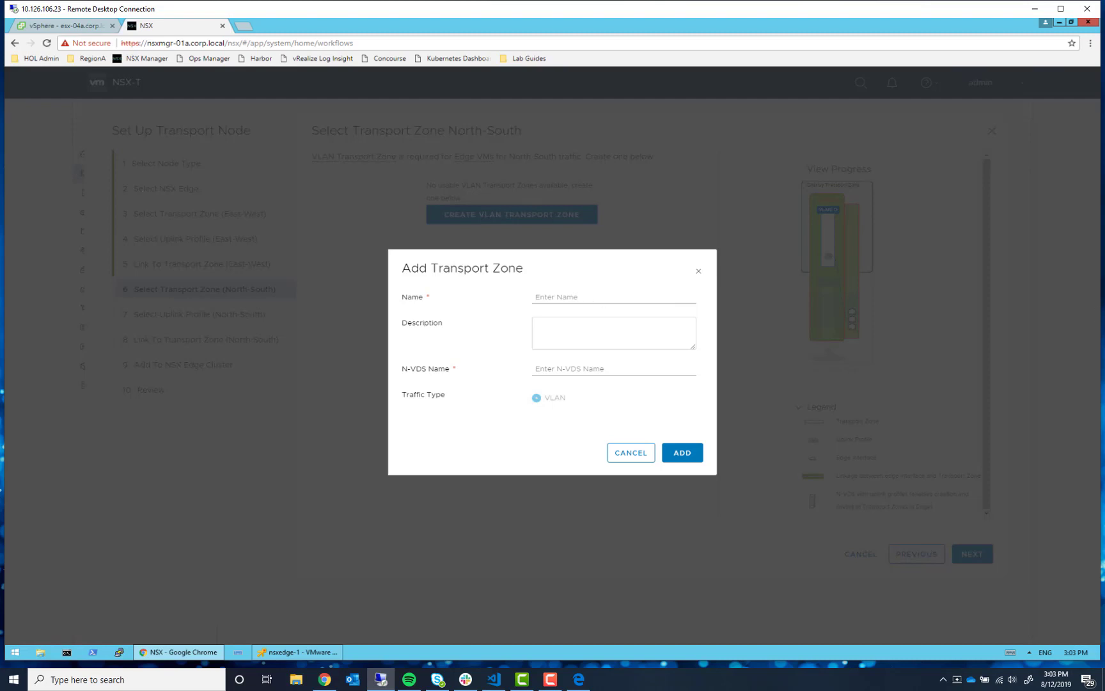
key(alt+Tab)
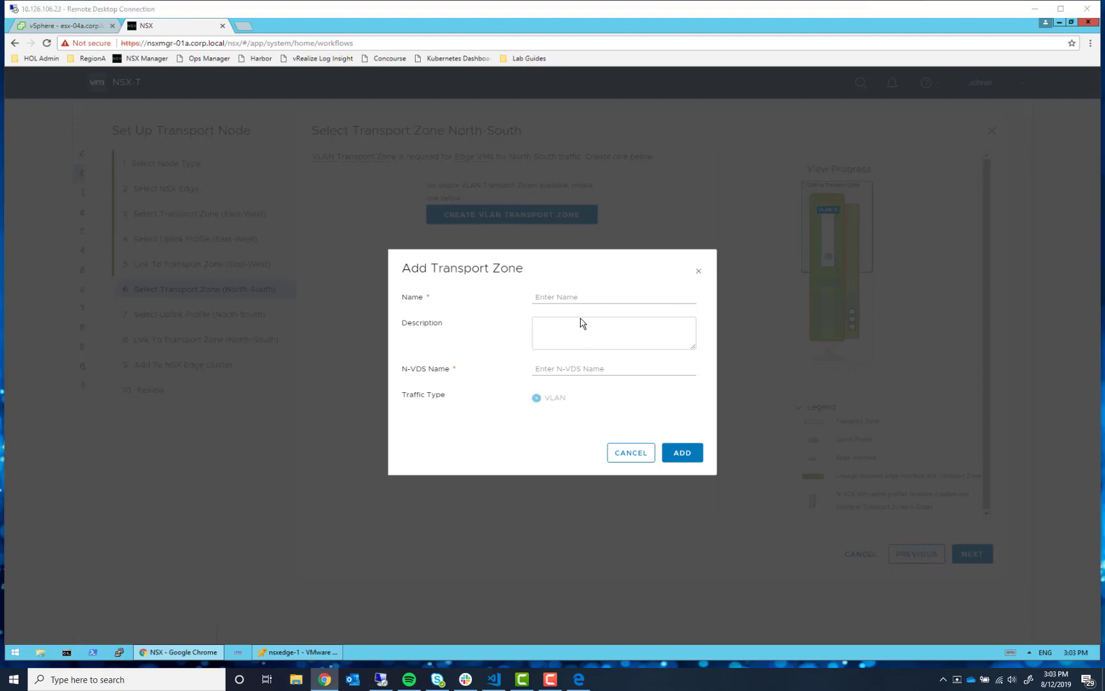
click(576, 299)
text(vlan-tz)
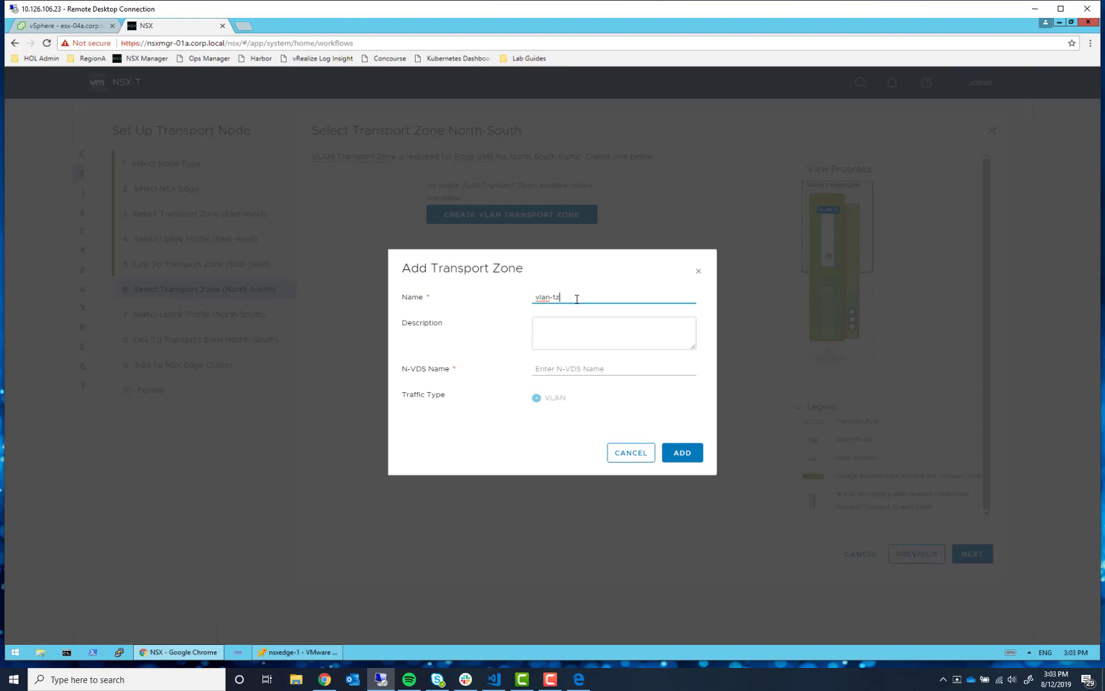
click(596, 368)
text(h)
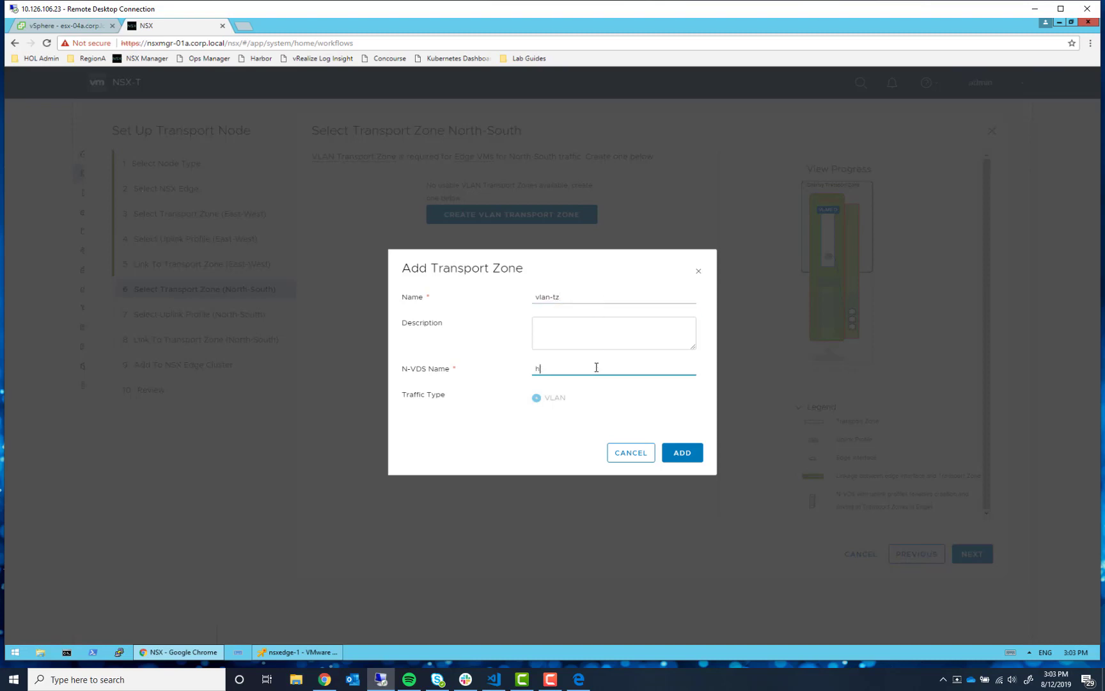
text(ostswitch-vlan)
click(682, 454)
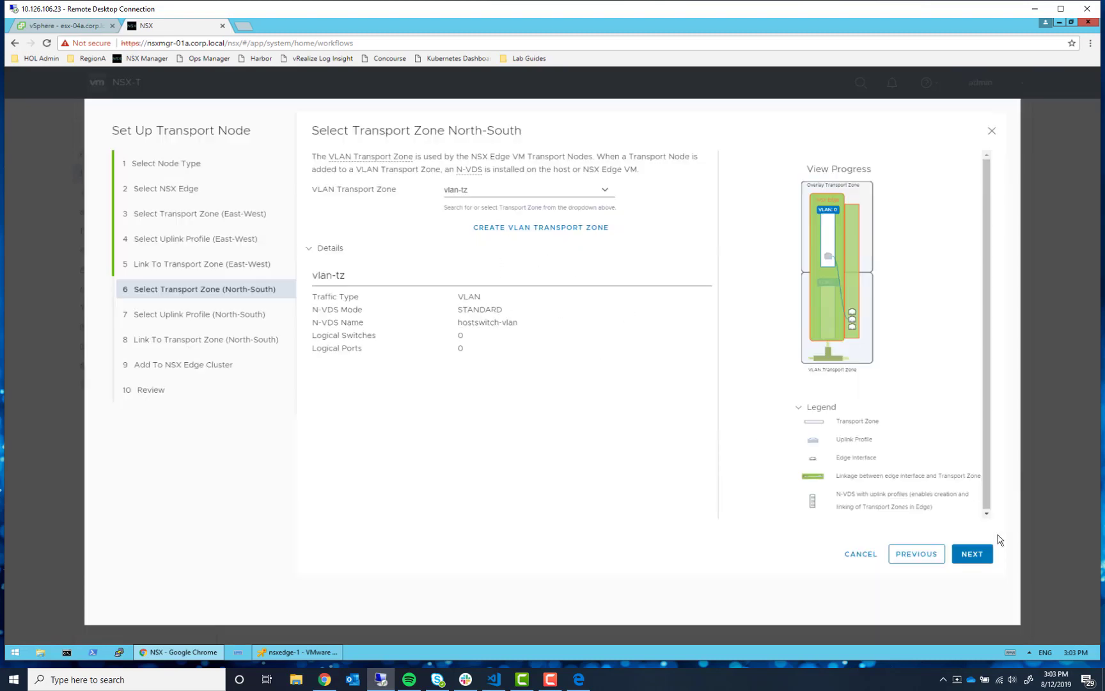
click(980, 556)
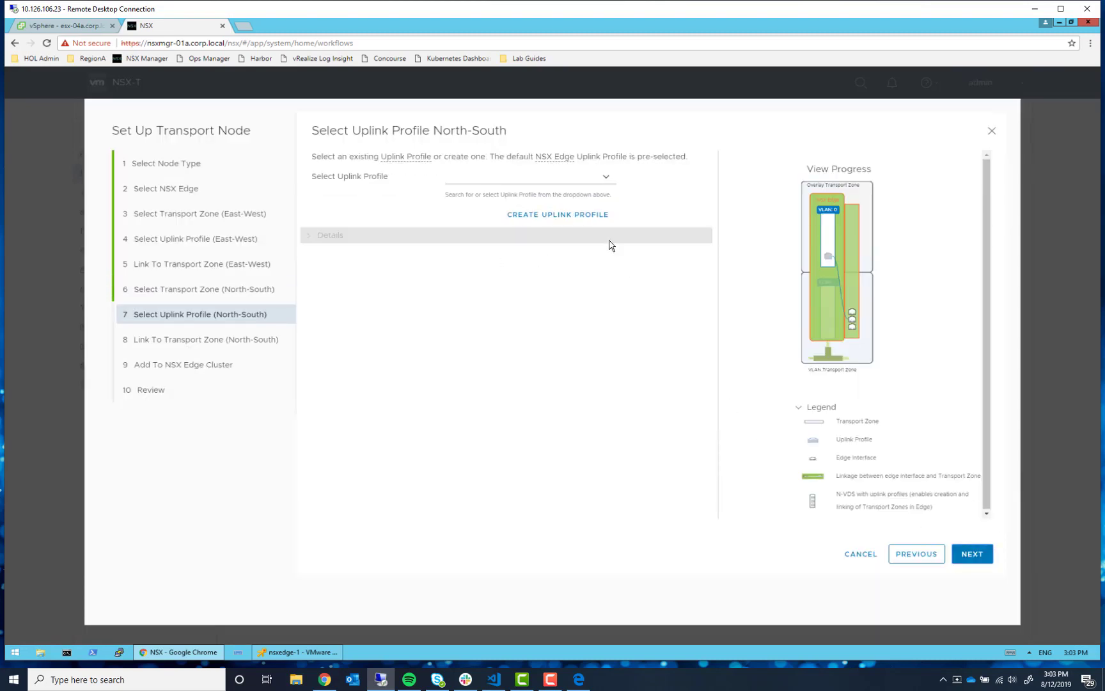
- Select nsx-edge-single-nic-uplink-profile as the North-South uplink profile
click(599, 178)
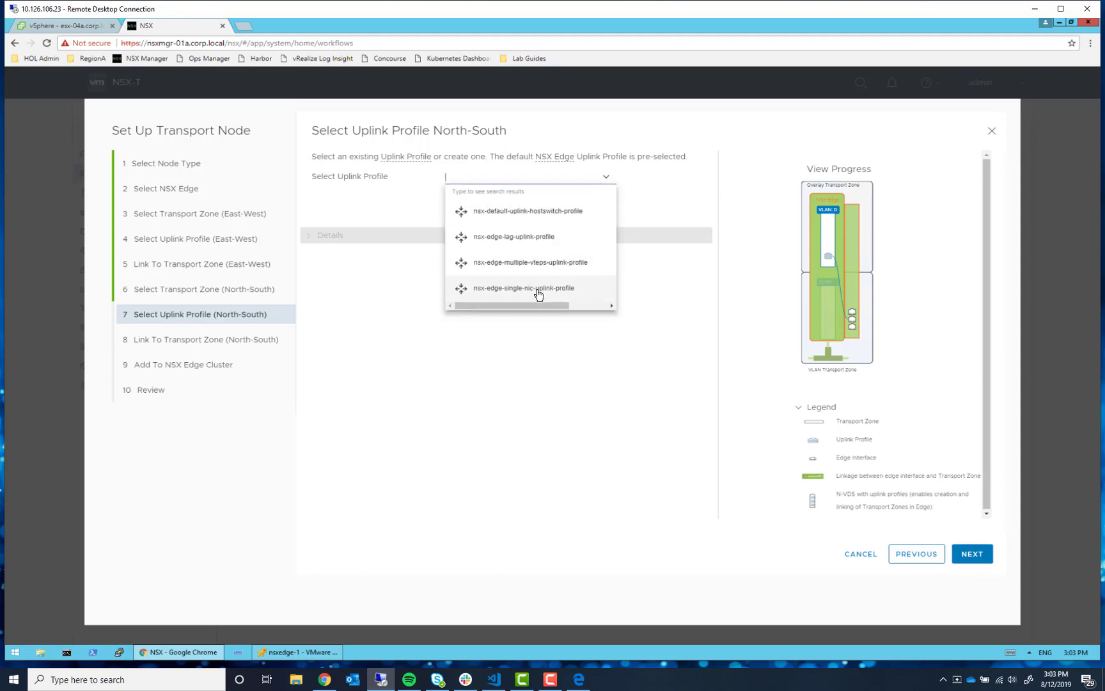
click(508, 296)
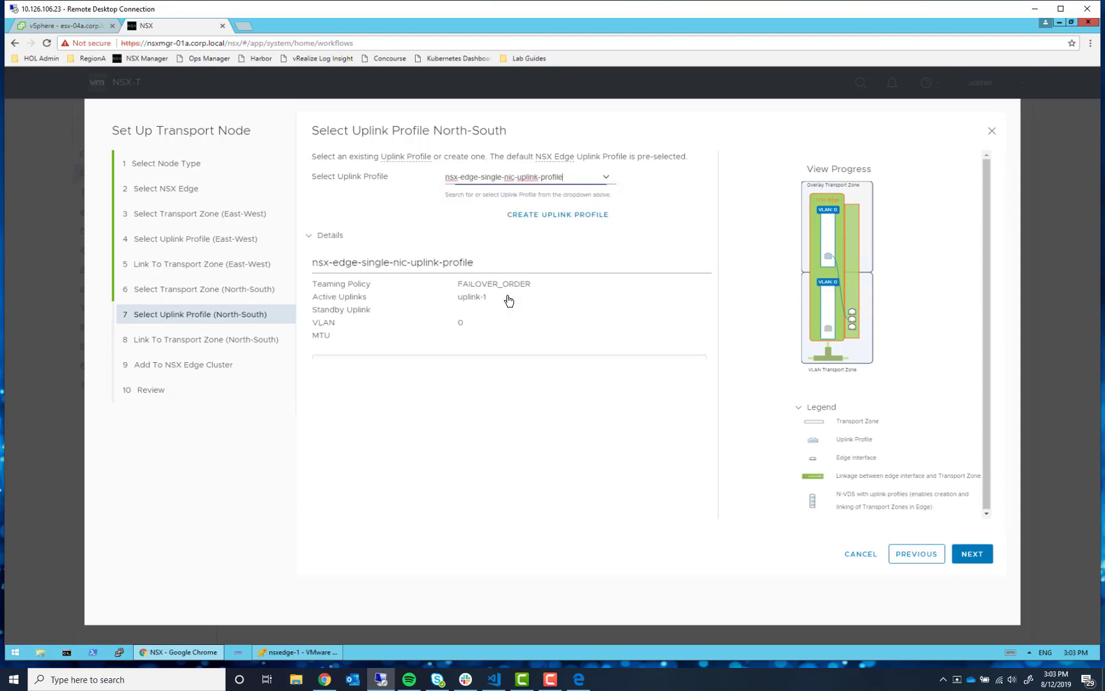
click(972, 556)
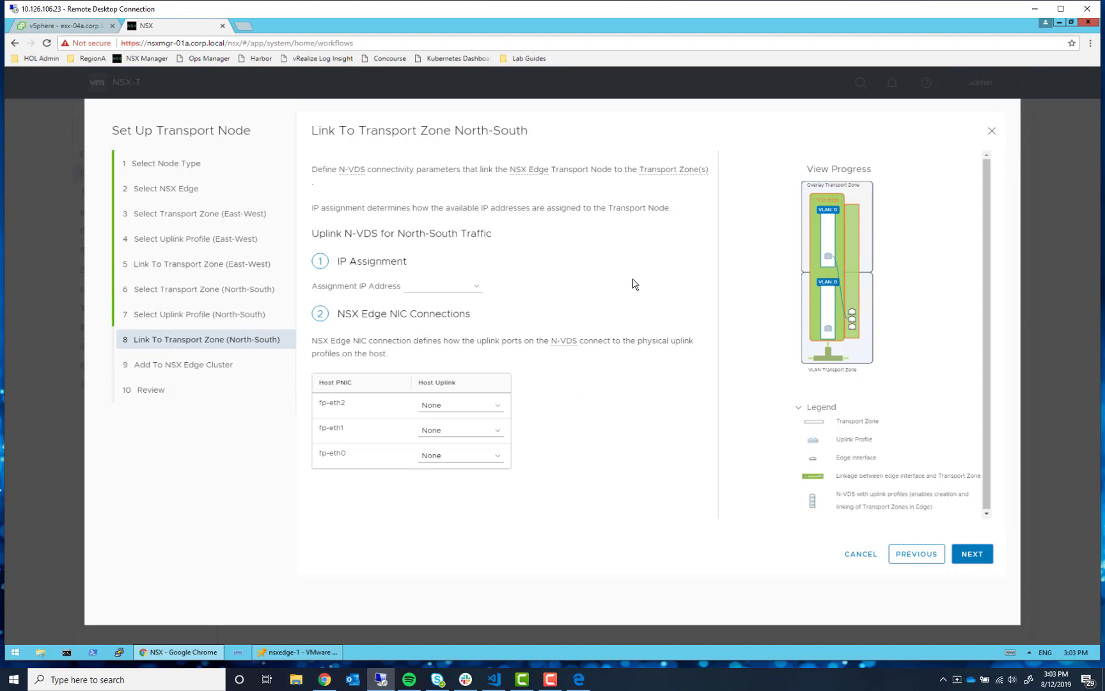
- Map the edge's fp-eth0 NIC to uplink-1 for the North-South link
key(alt+Tab)
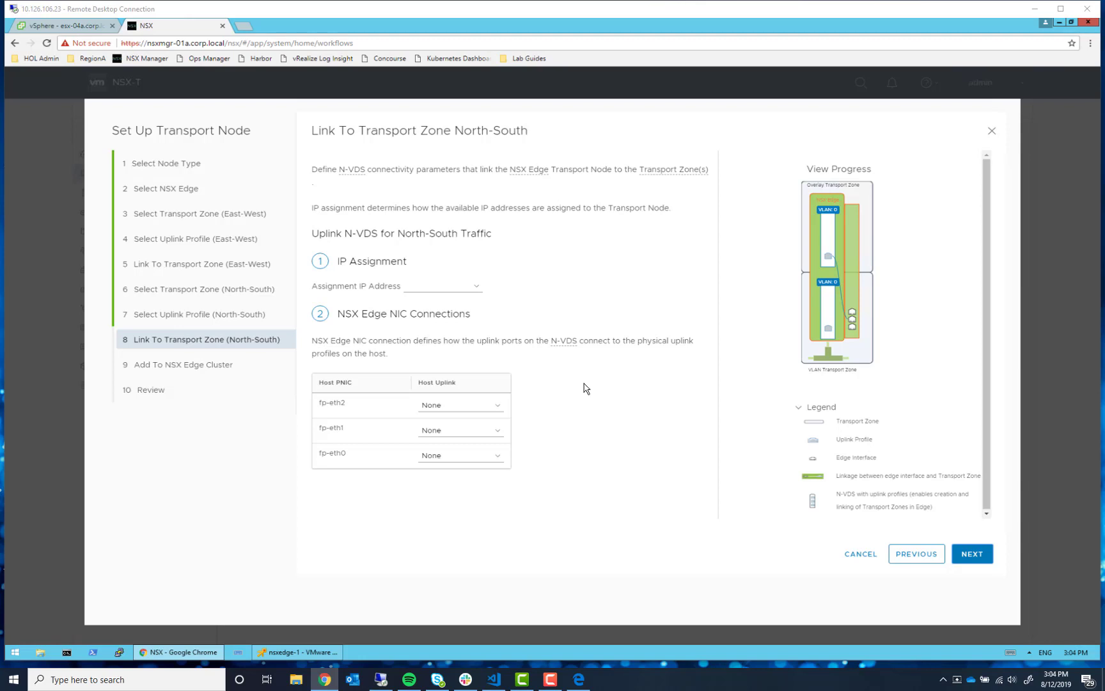
click(461, 456)
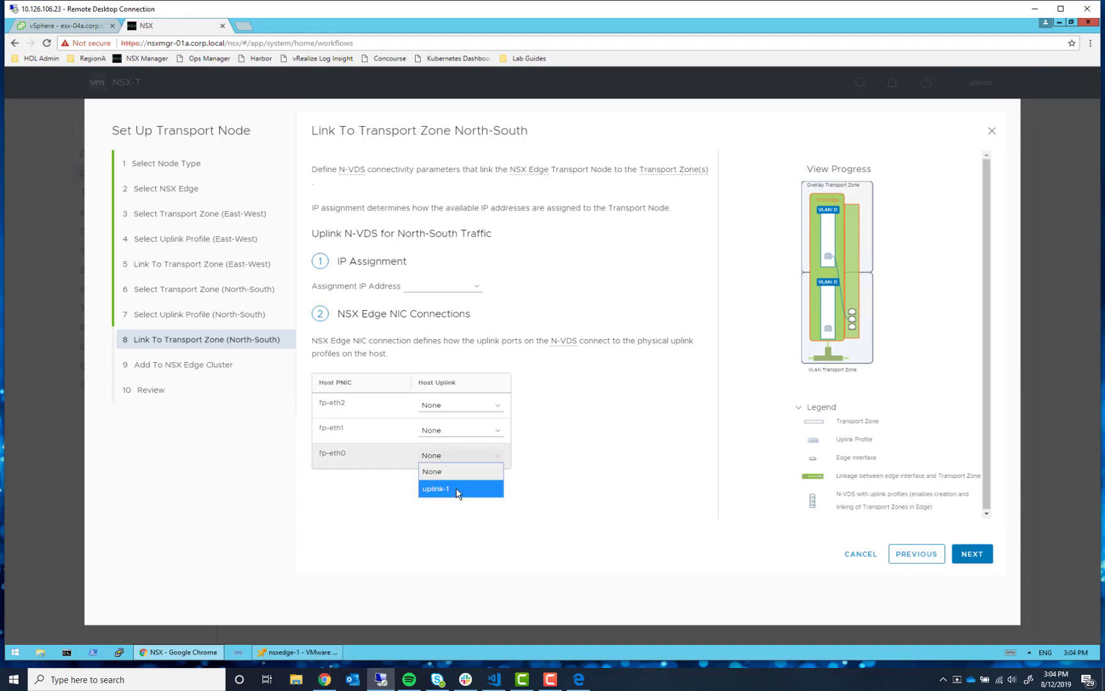
click(458, 490)
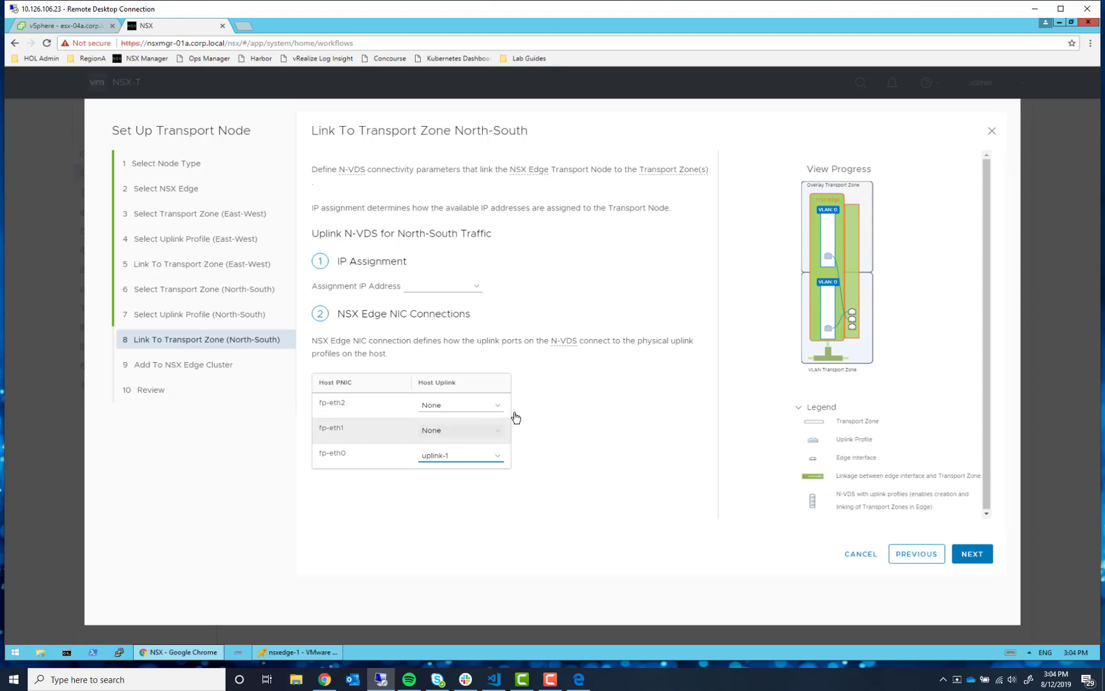
click(972, 554)
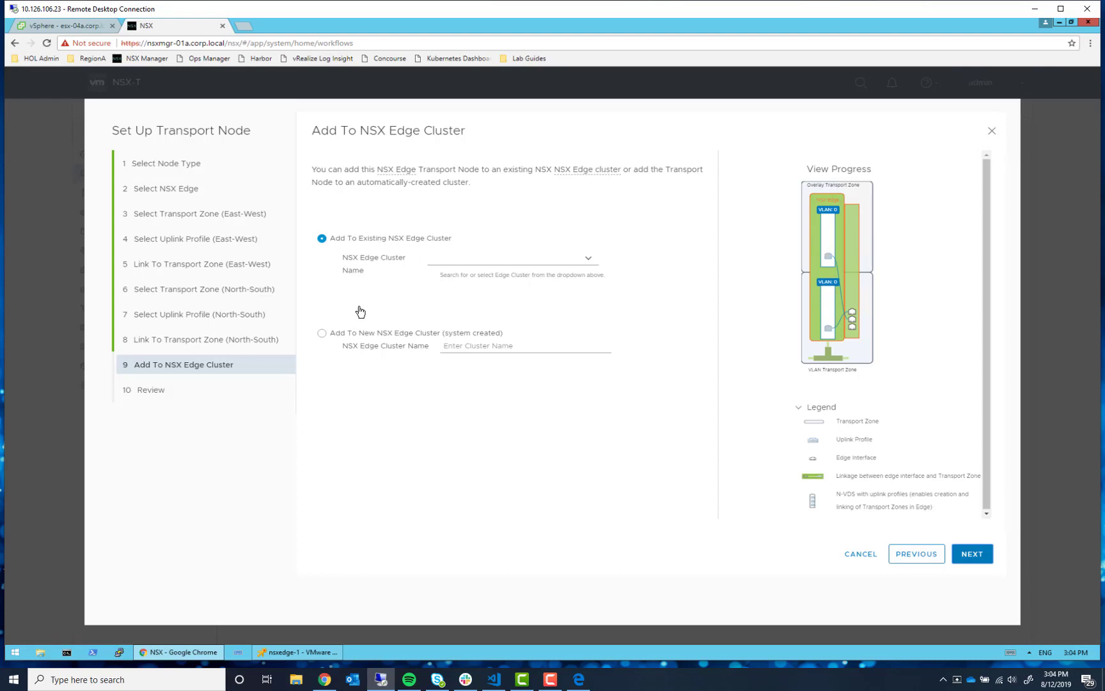
- Add the edge to a new NSX Edge cluster named edge-cluster-1
click(323, 335)
click(483, 347)
text(edge-c)
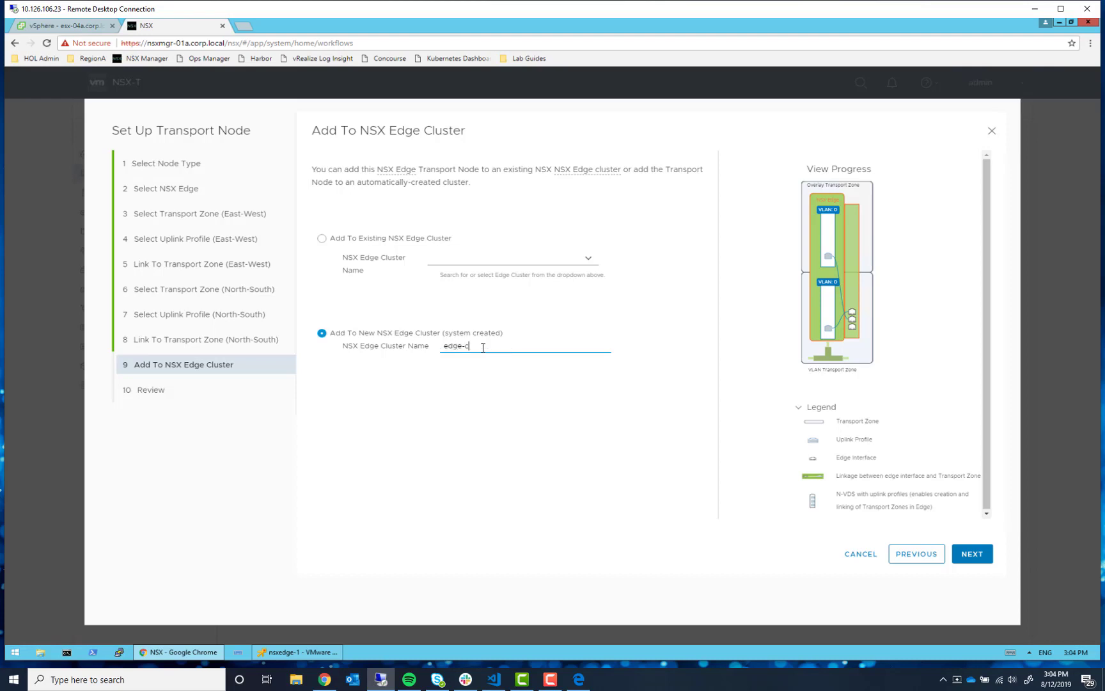
text(luster-1)
click(988, 560)
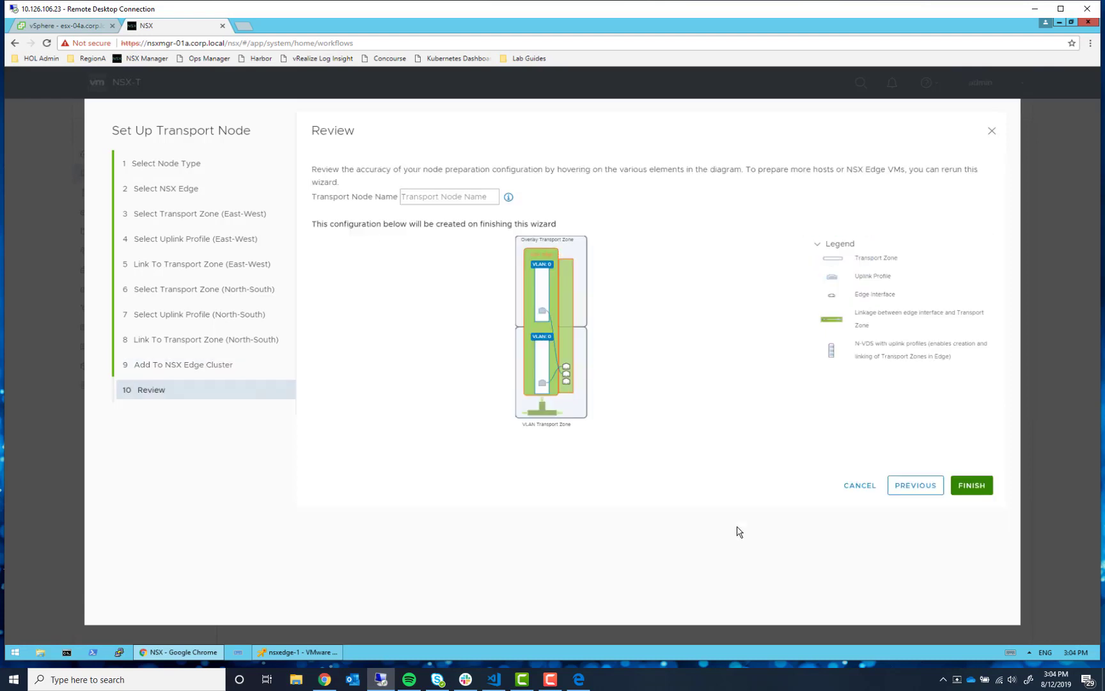
- Name the transport node edge-tn-1 and finish creating it
click(438, 199)
text(edge-tn-1)
click(748, 389)
click(972, 486)
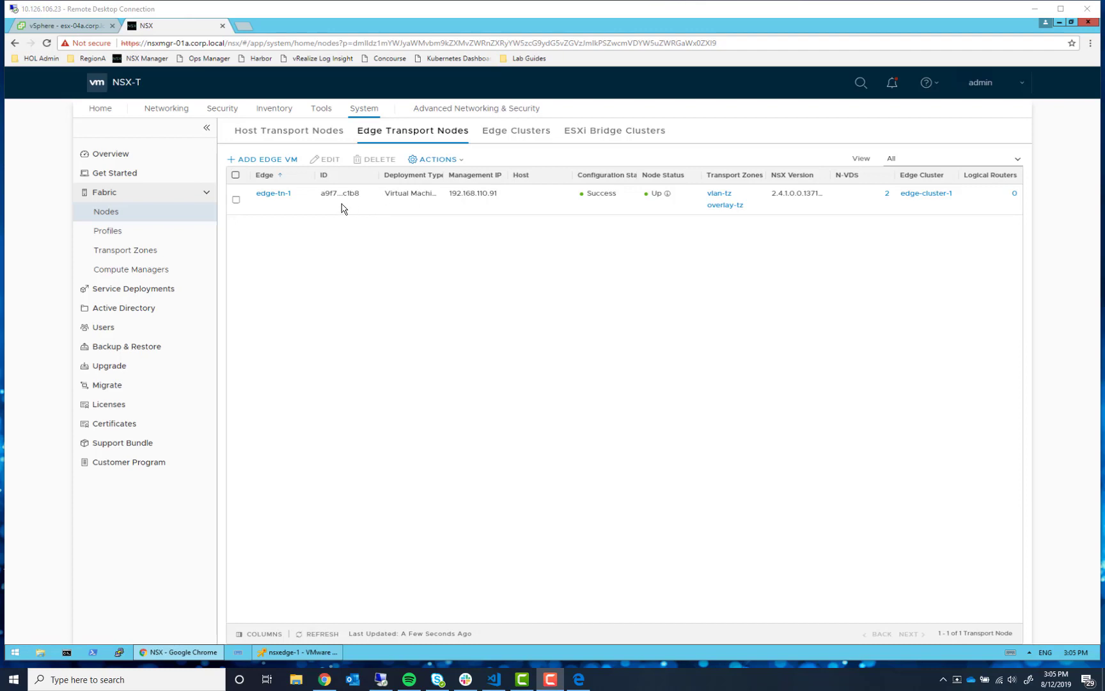
click(364, 110)
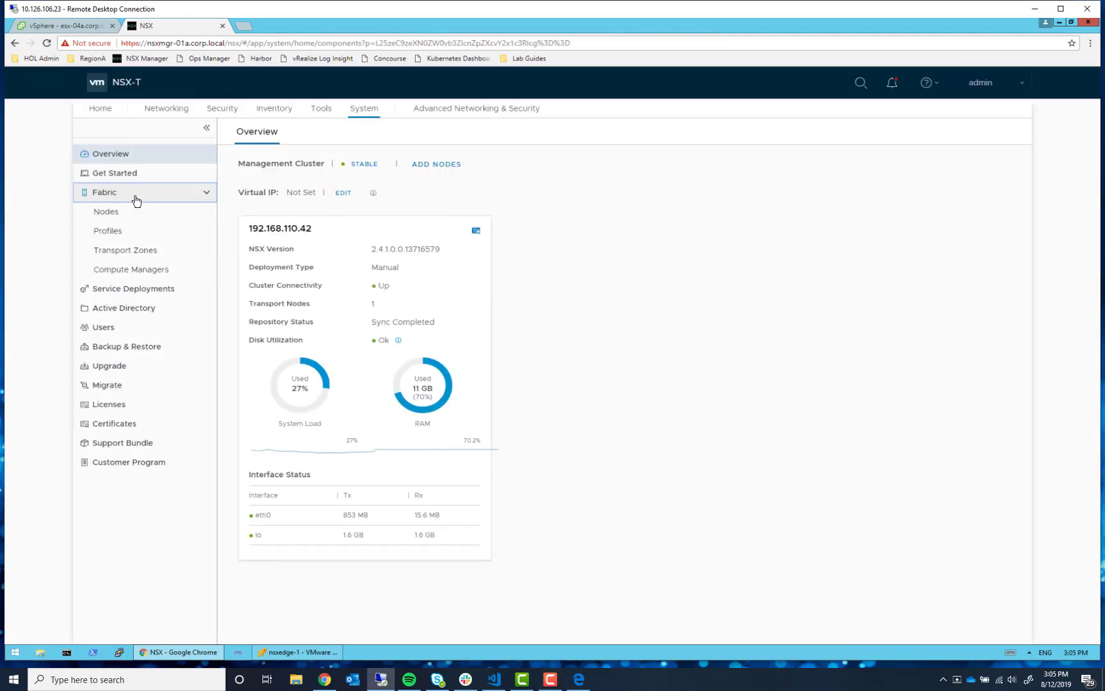
click(136, 200)
click(127, 195)
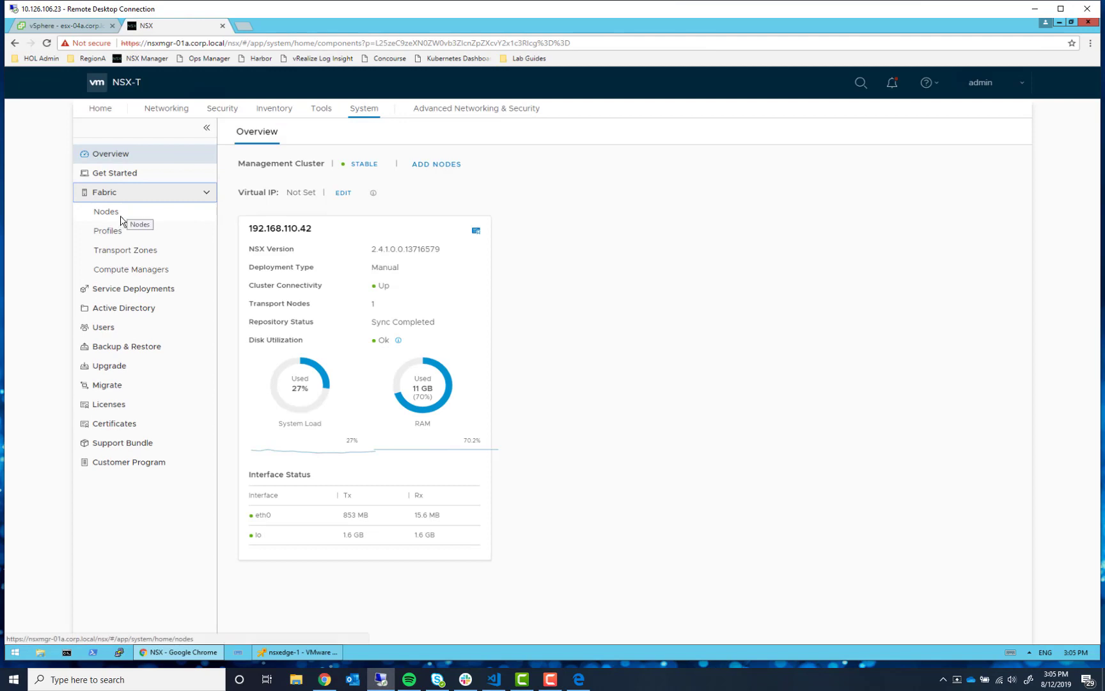
click(121, 220)
click(408, 129)
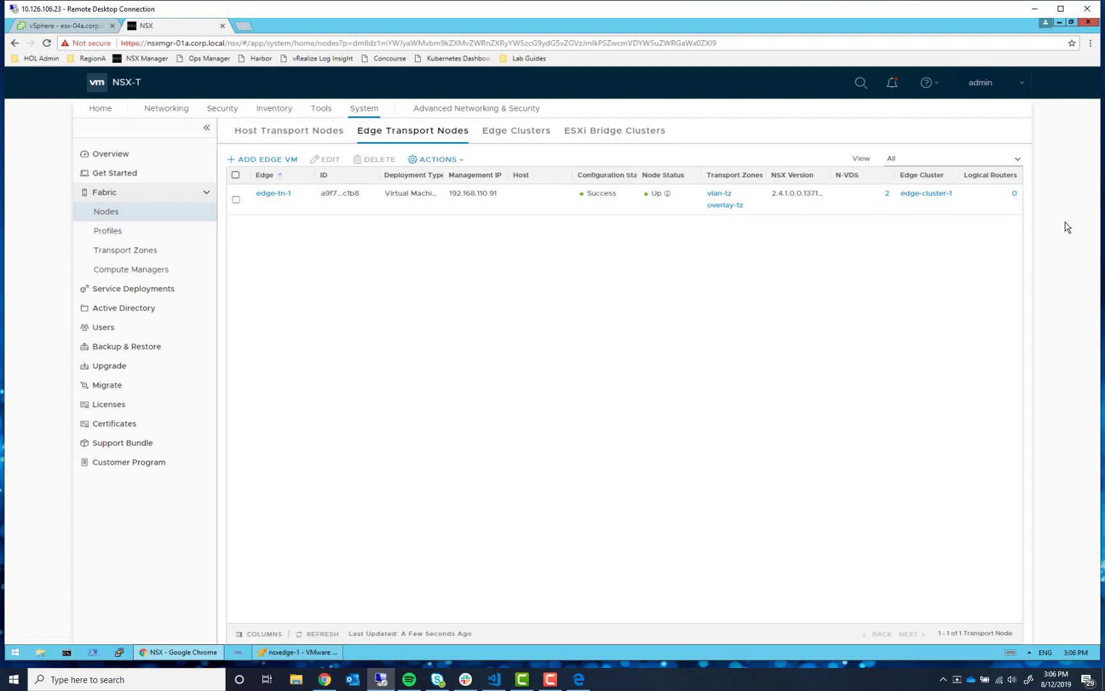
click(286, 193)
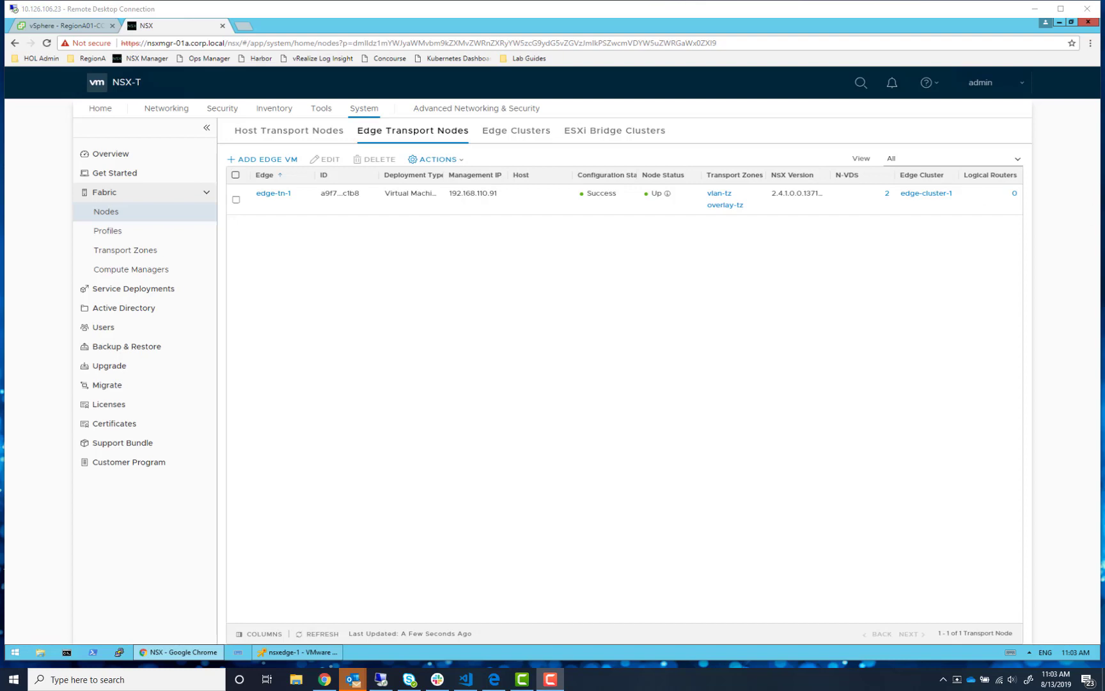
drag(1104, 64, 1016, 94)
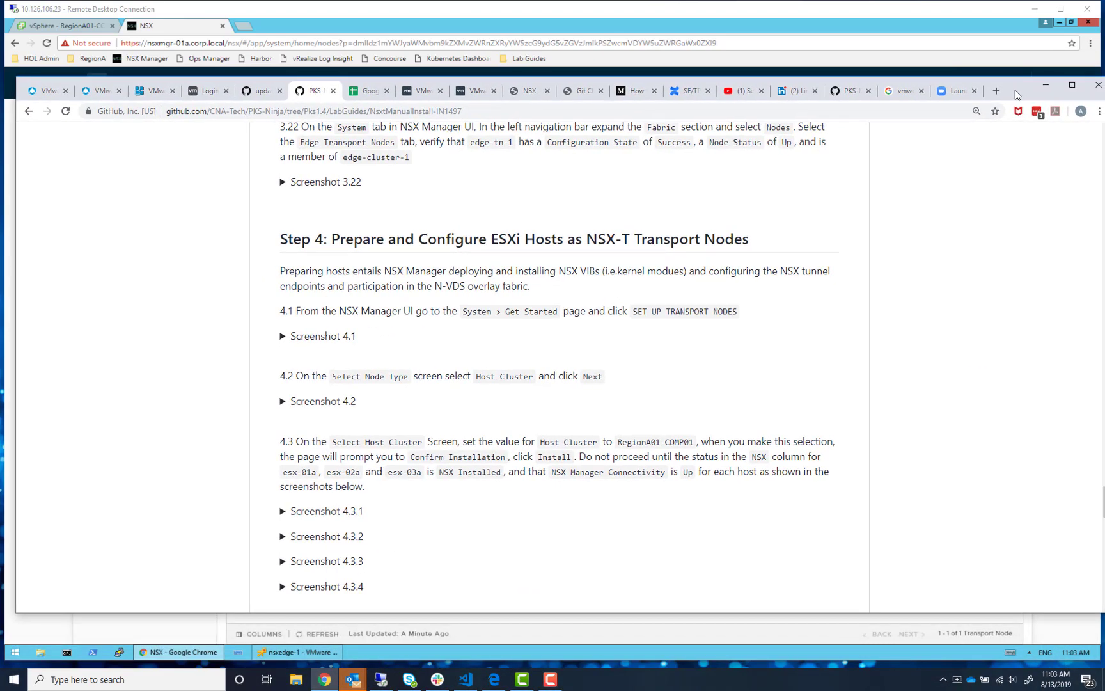
drag(1017, 95, 1104, 25)
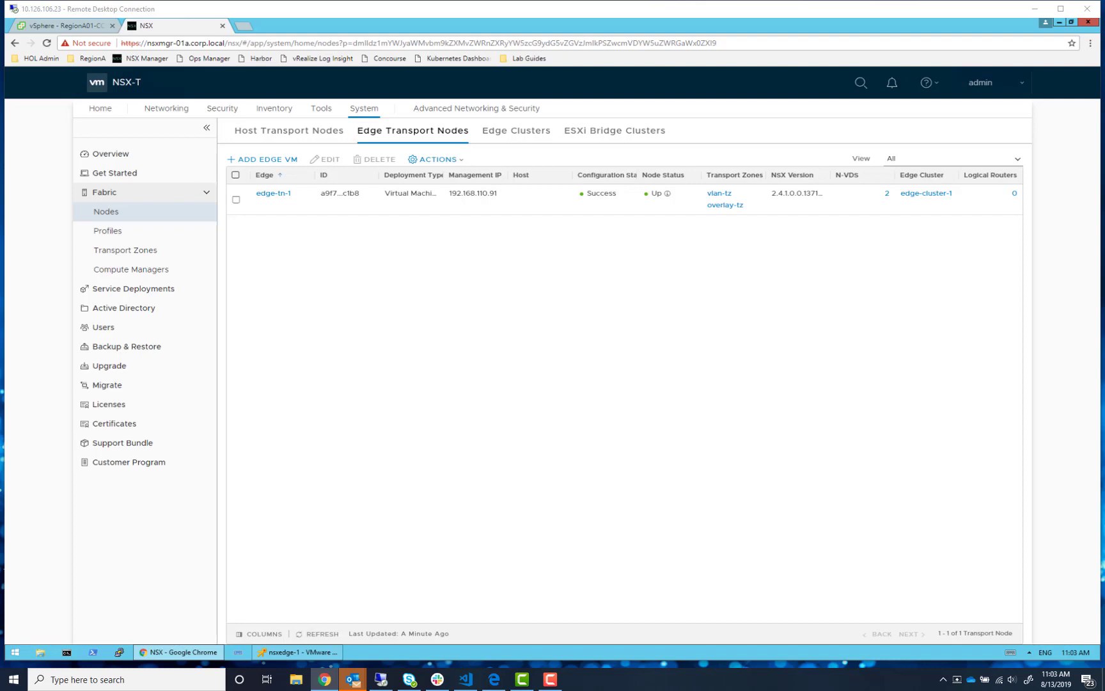
- From Get Started, launch the transport node wizard with Host Cluster as the node type and list the host clusters
click(112, 156)
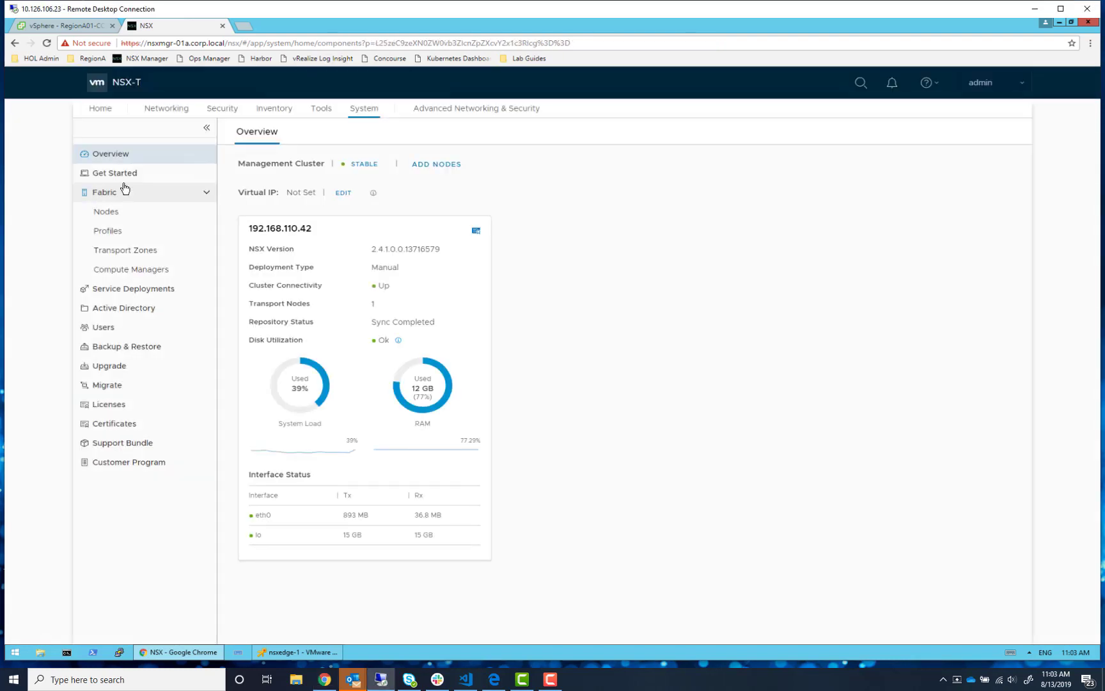
click(121, 179)
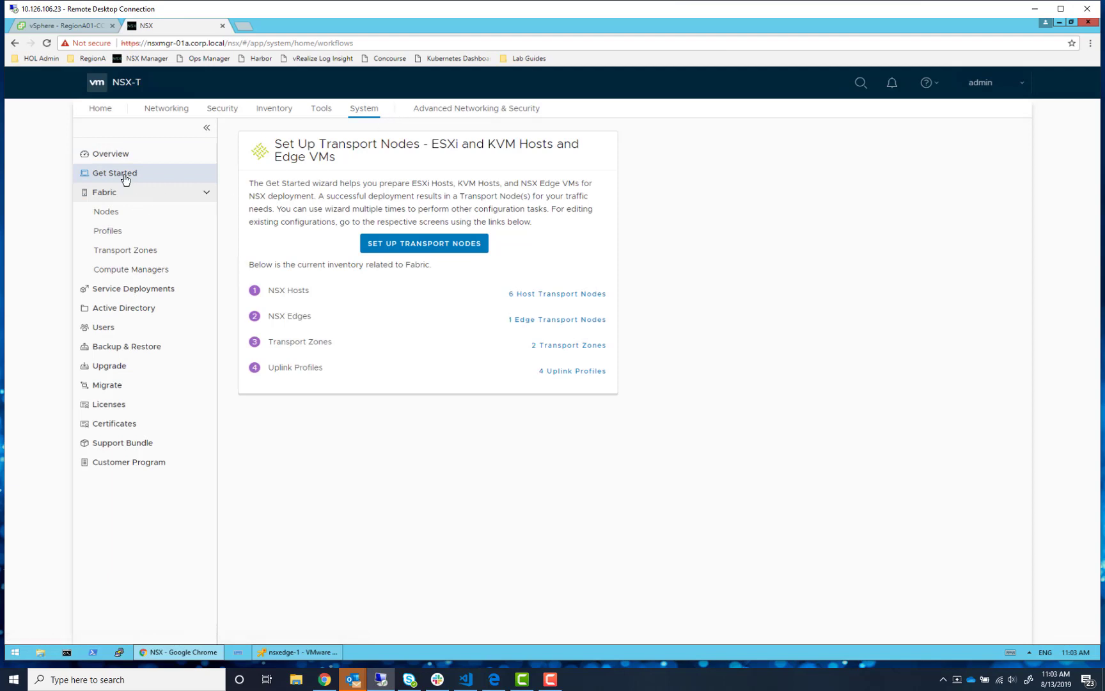
click(432, 247)
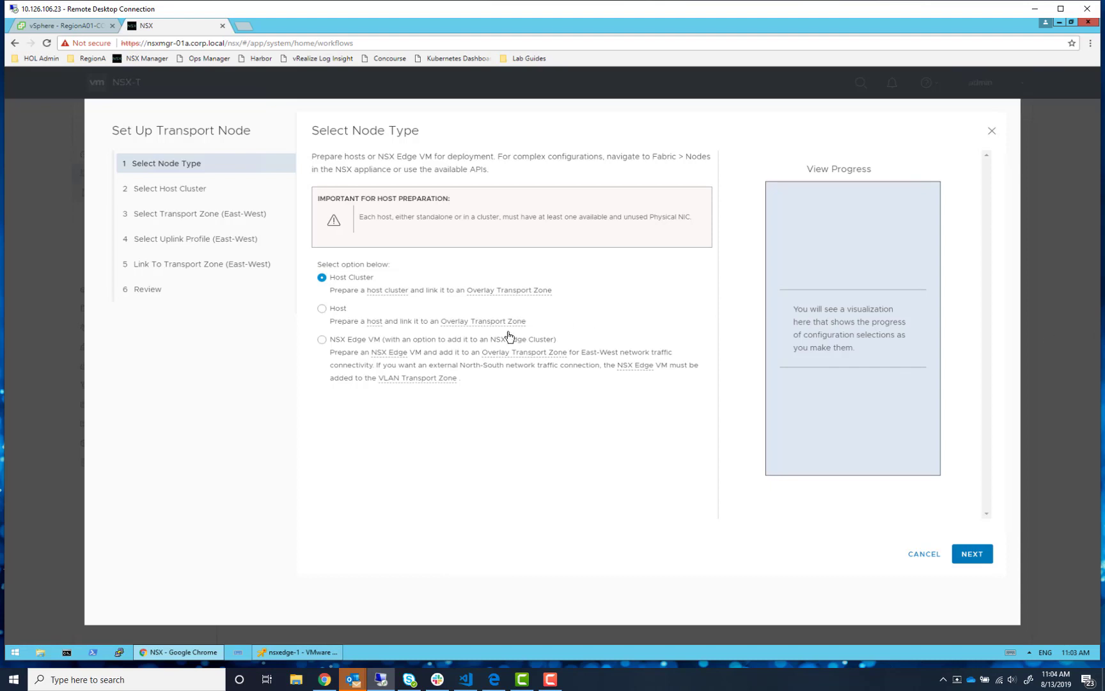
click(972, 554)
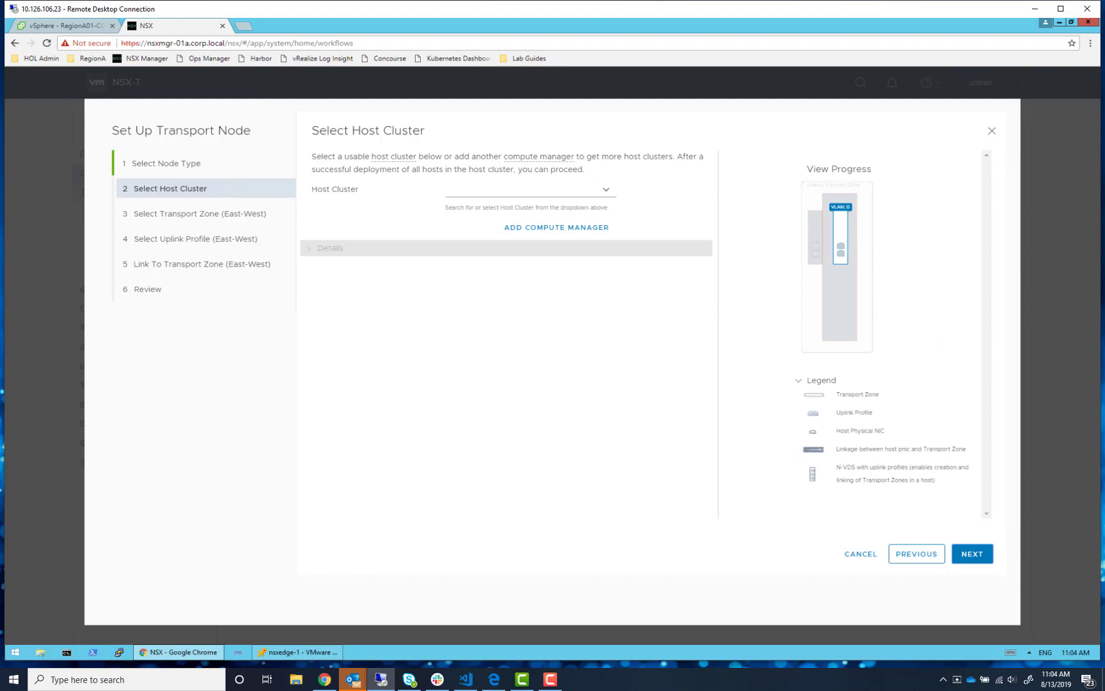
click(605, 190)
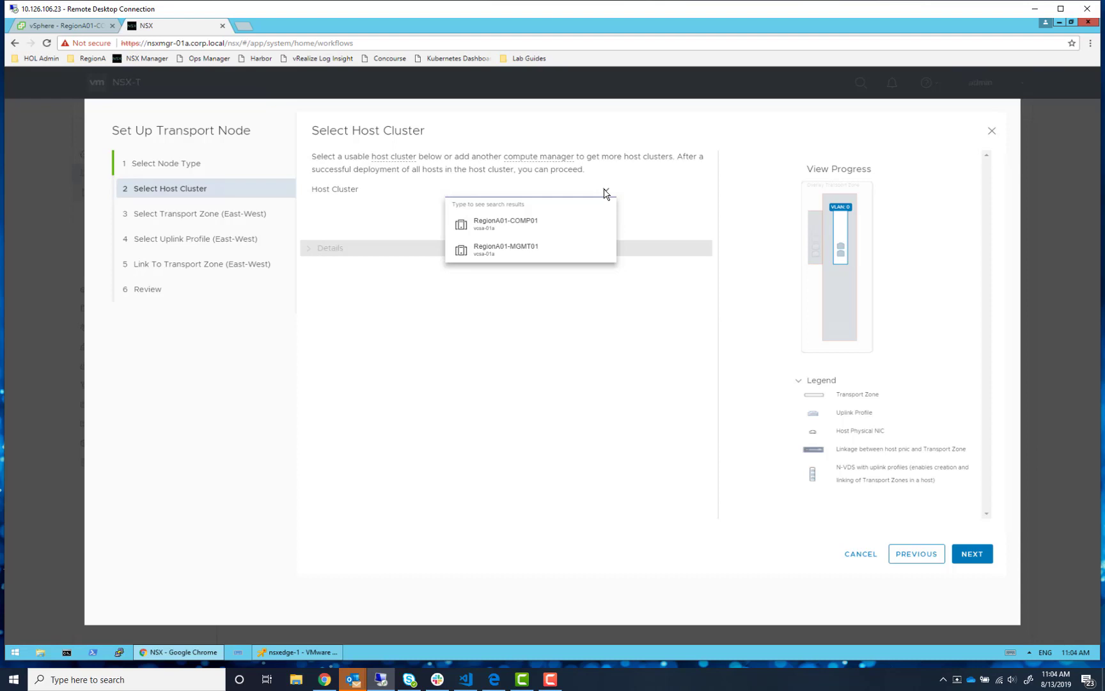
- Choose RegionA01-COMP01, install NSX on its three hosts until all show Up, then continue
click(555, 223)
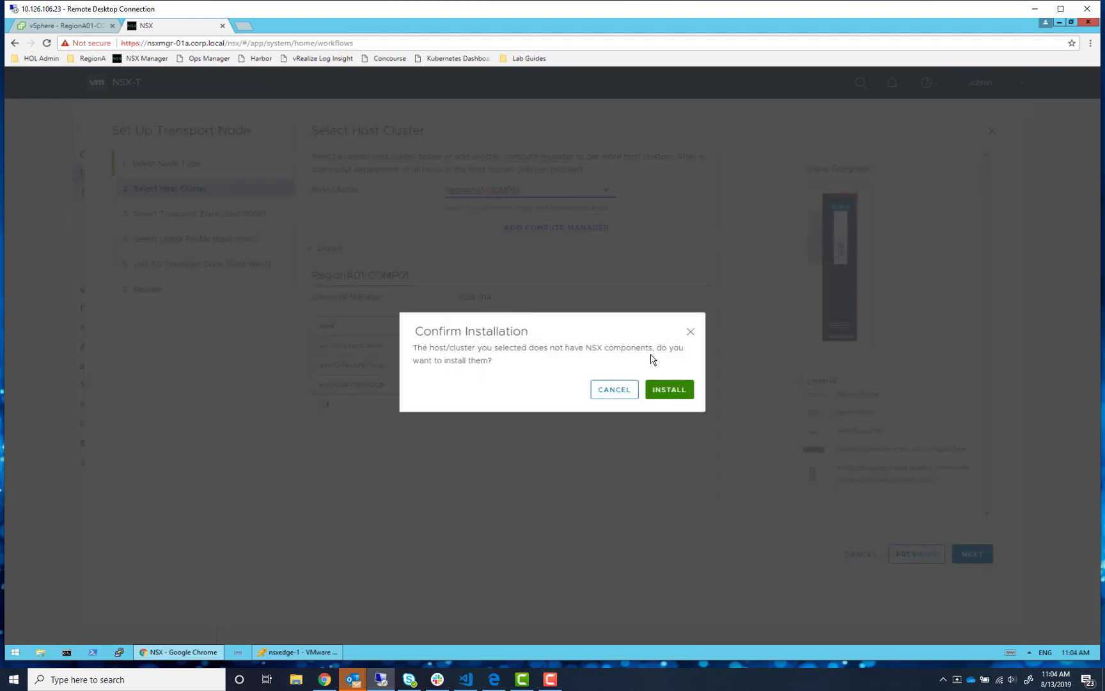
click(683, 397)
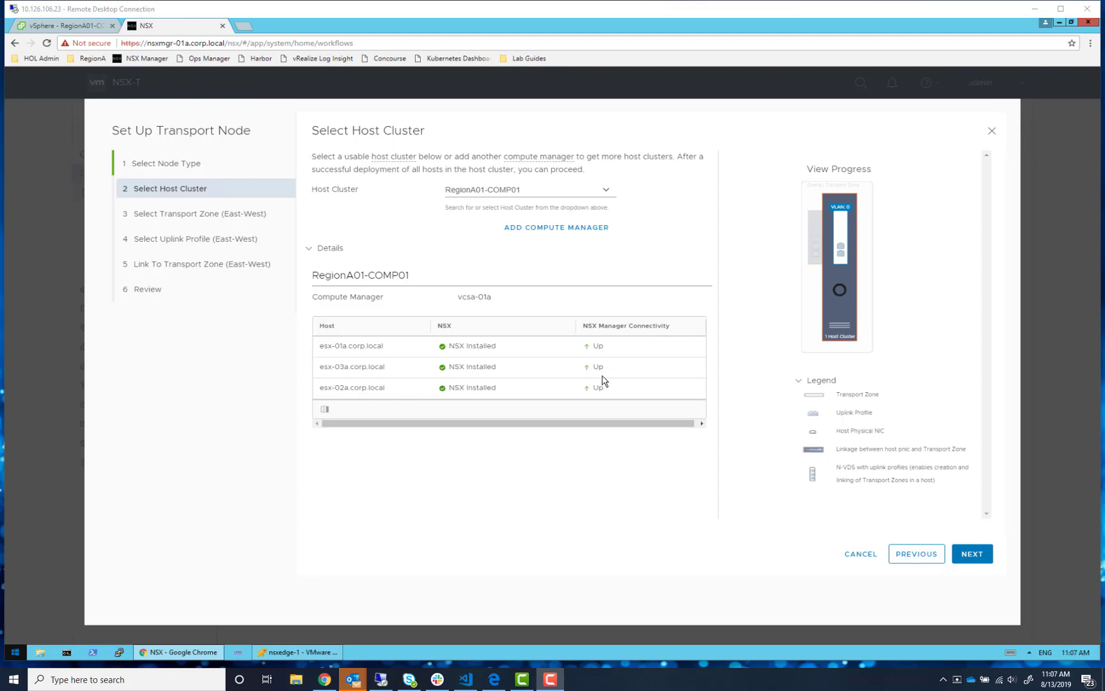
click(967, 553)
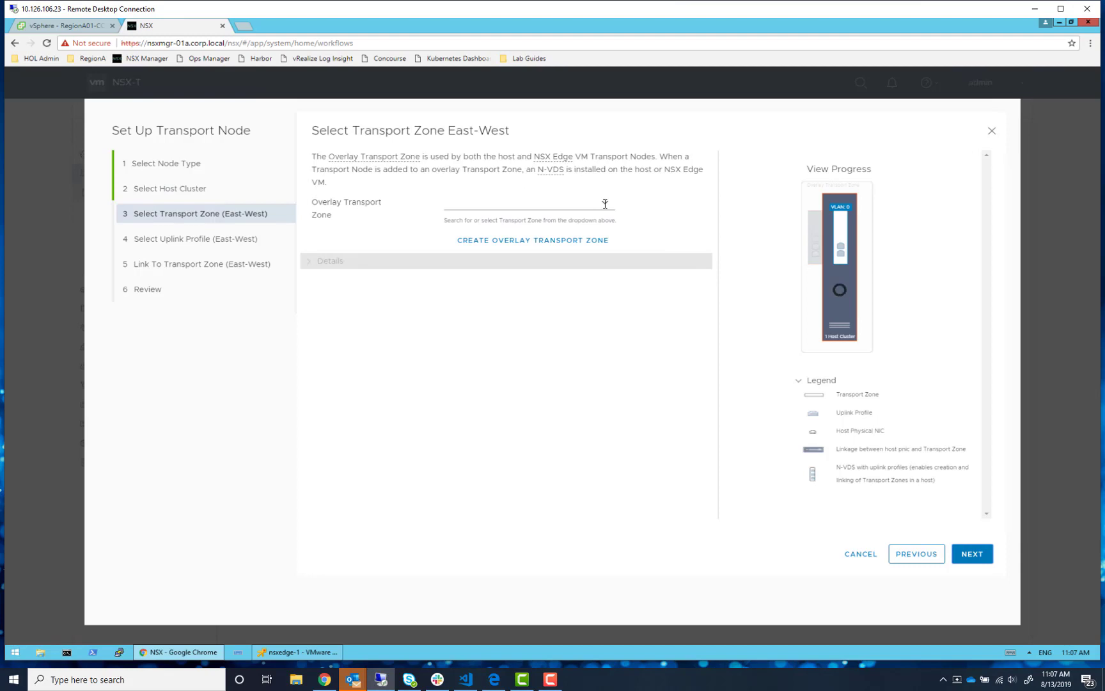
- Attach the cluster to overlay-tz and keep the nsx-default-uplink-hostswitch-profile uplink profile
click(605, 204)
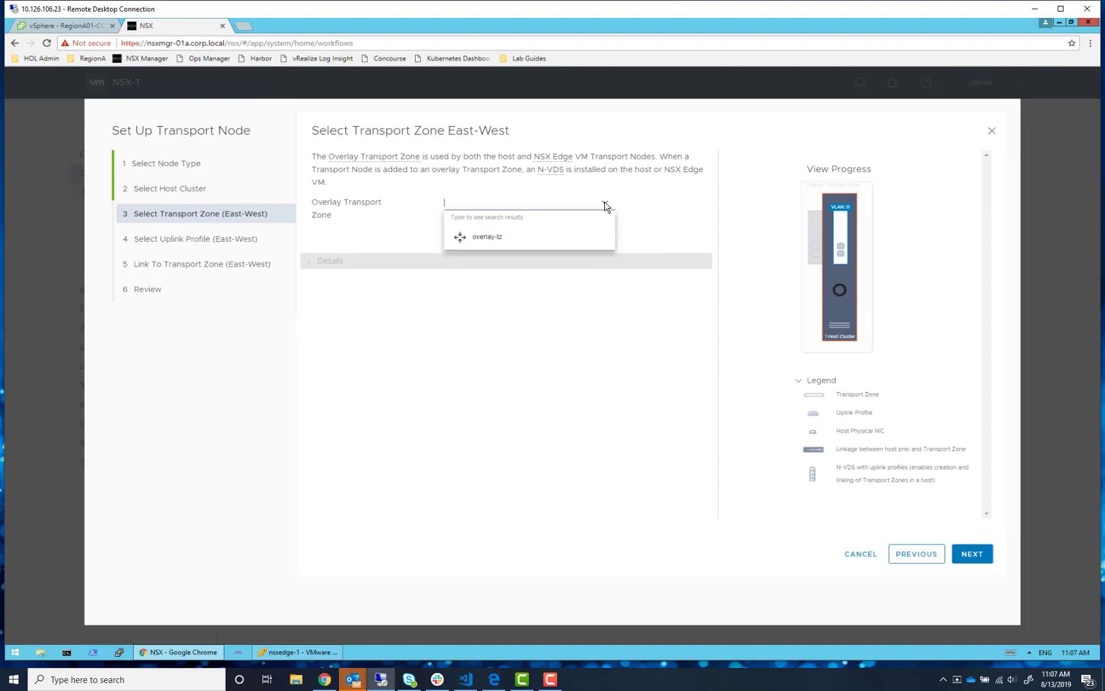
click(680, 201)
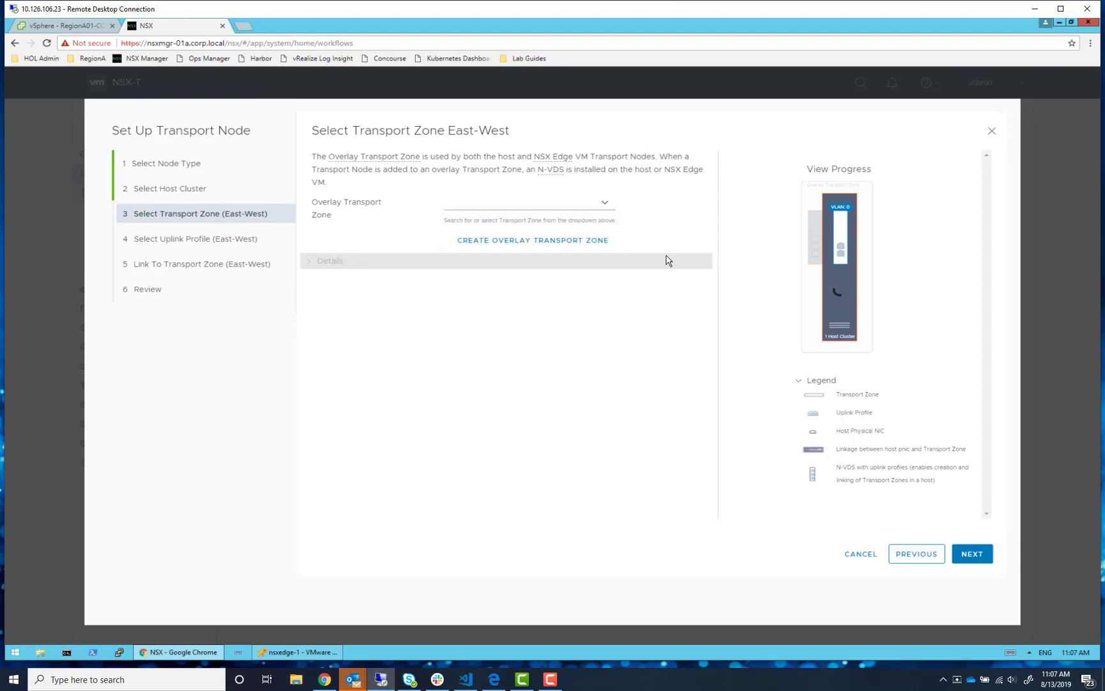
click(604, 204)
click(520, 240)
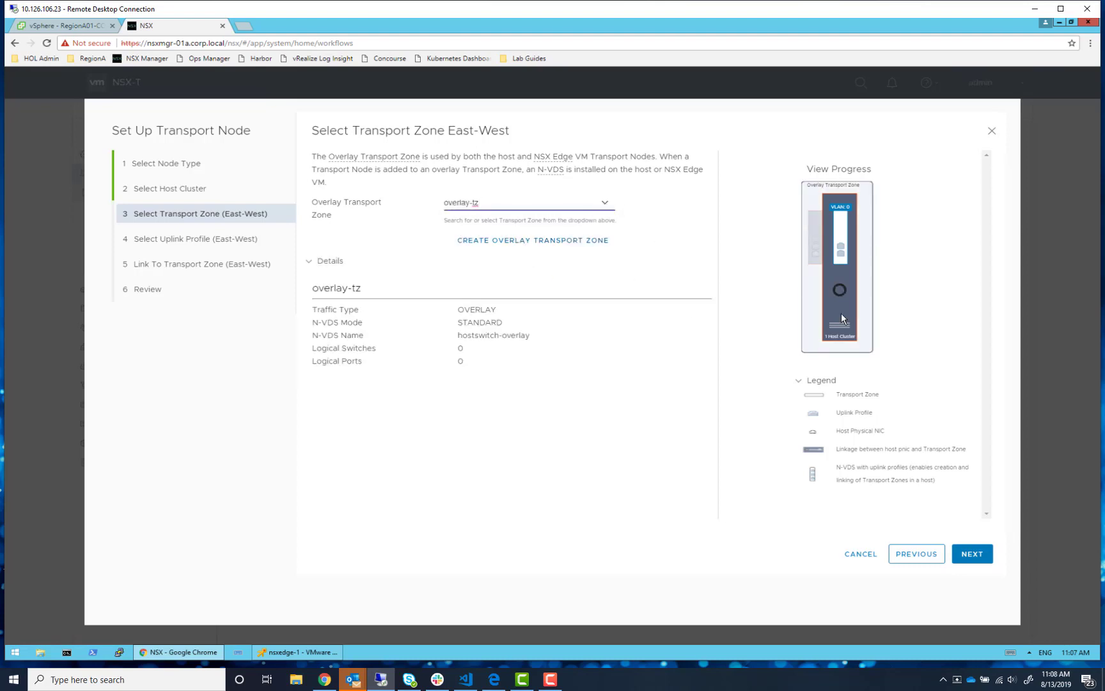
click(972, 554)
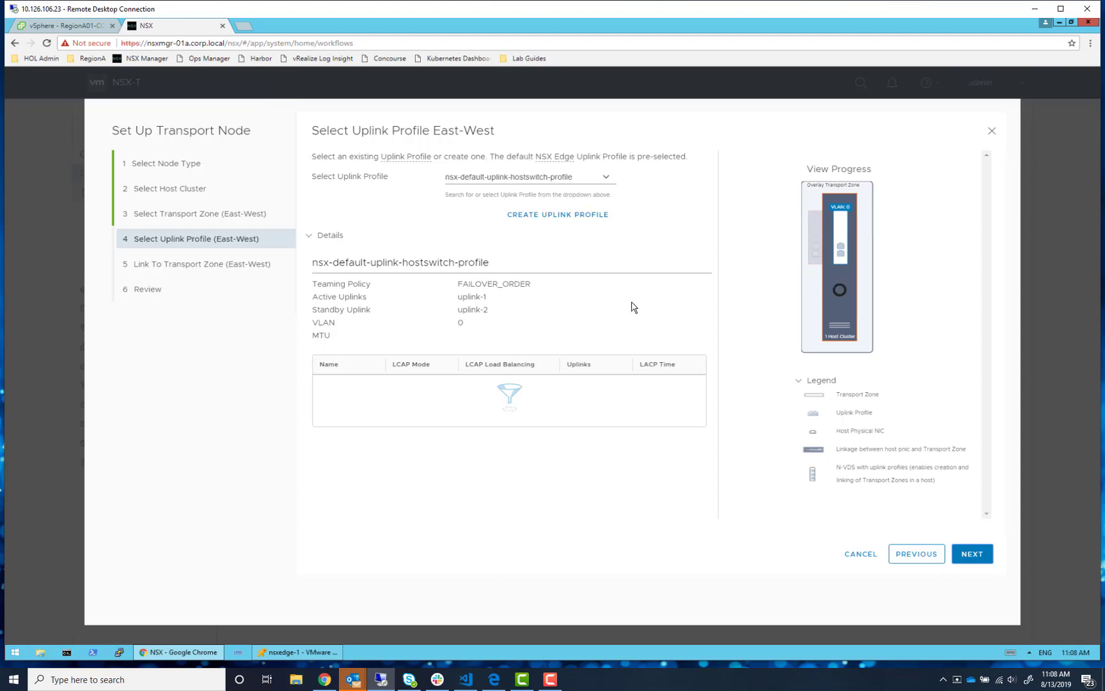
click(967, 557)
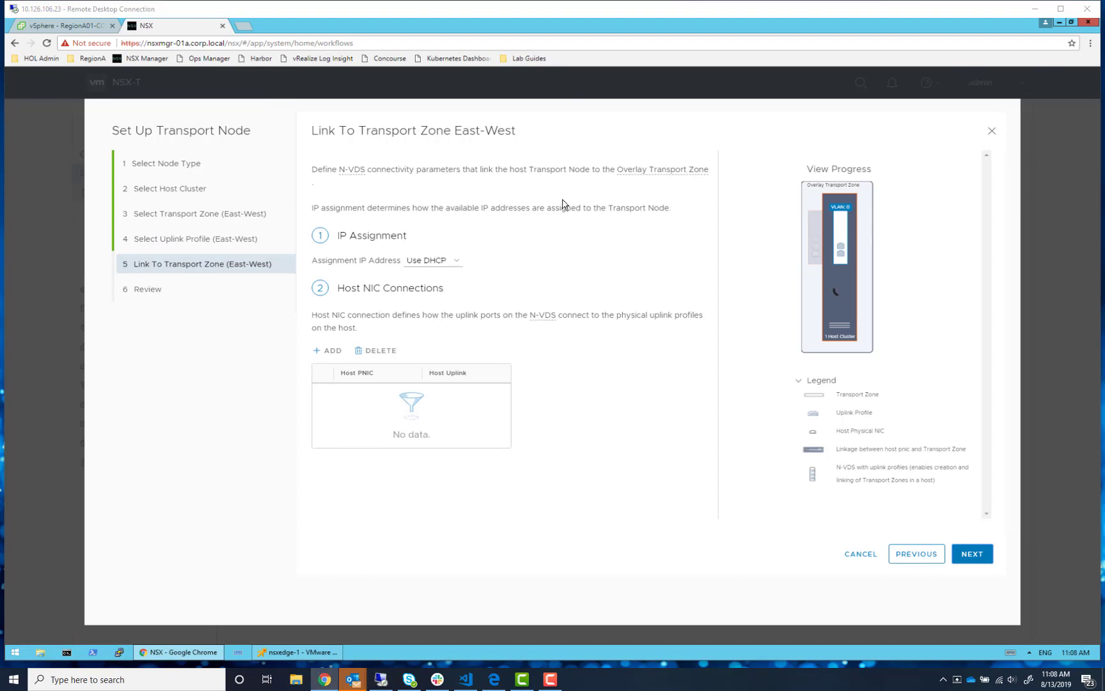
- Assign tunnel endpoint addresses from the tep-ip-pool IP pool
click(446, 262)
click(441, 295)
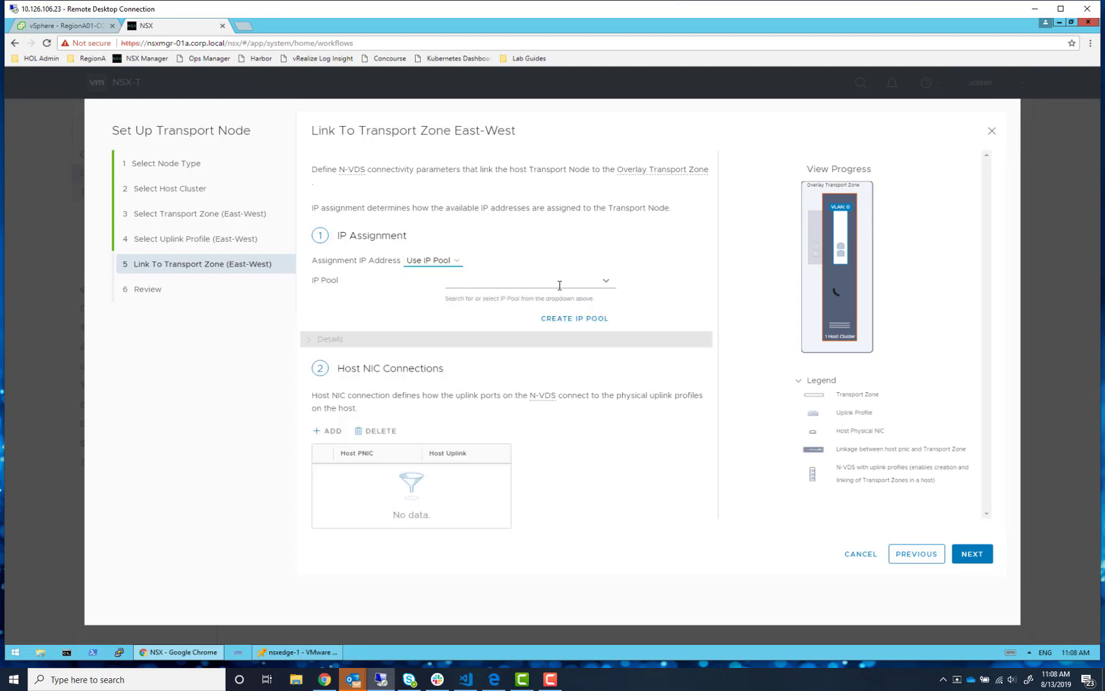
click(608, 282)
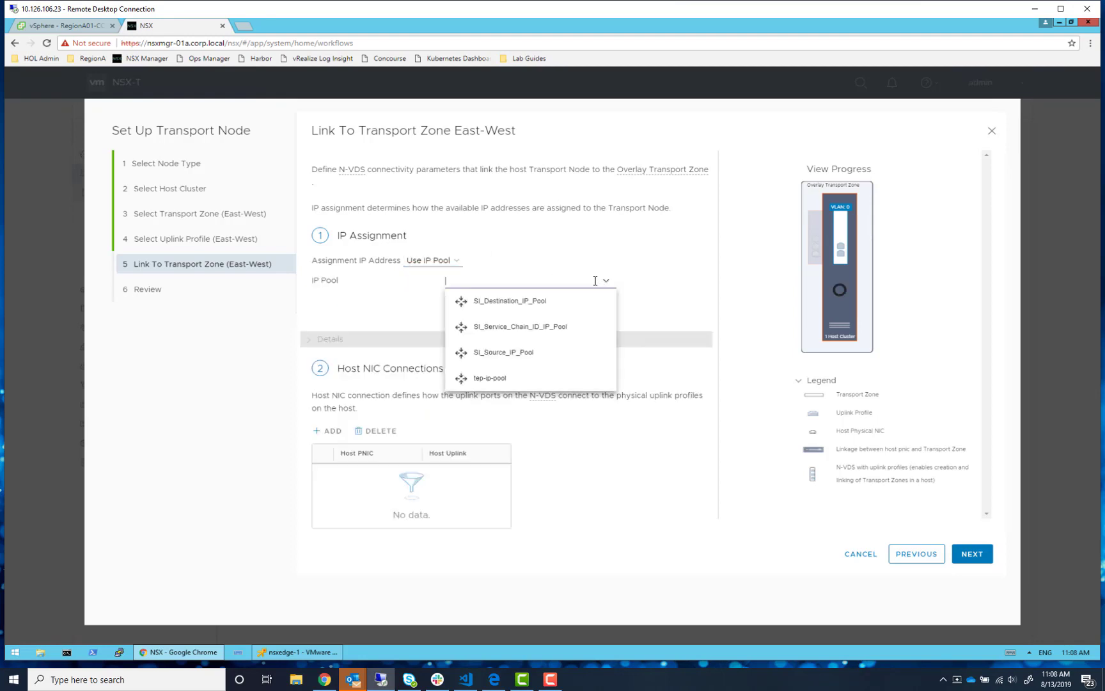
click(505, 387)
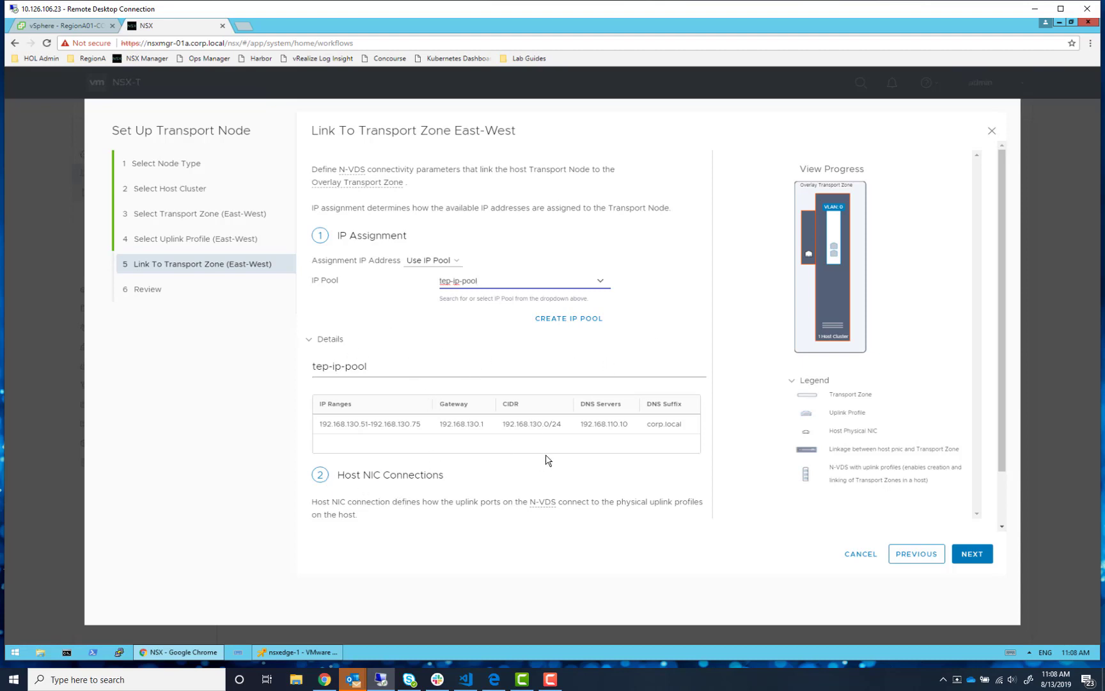
- Map vmnic1 to uplink-1 and finish creating the host transport nodes
scroll(546, 460, down, 1)
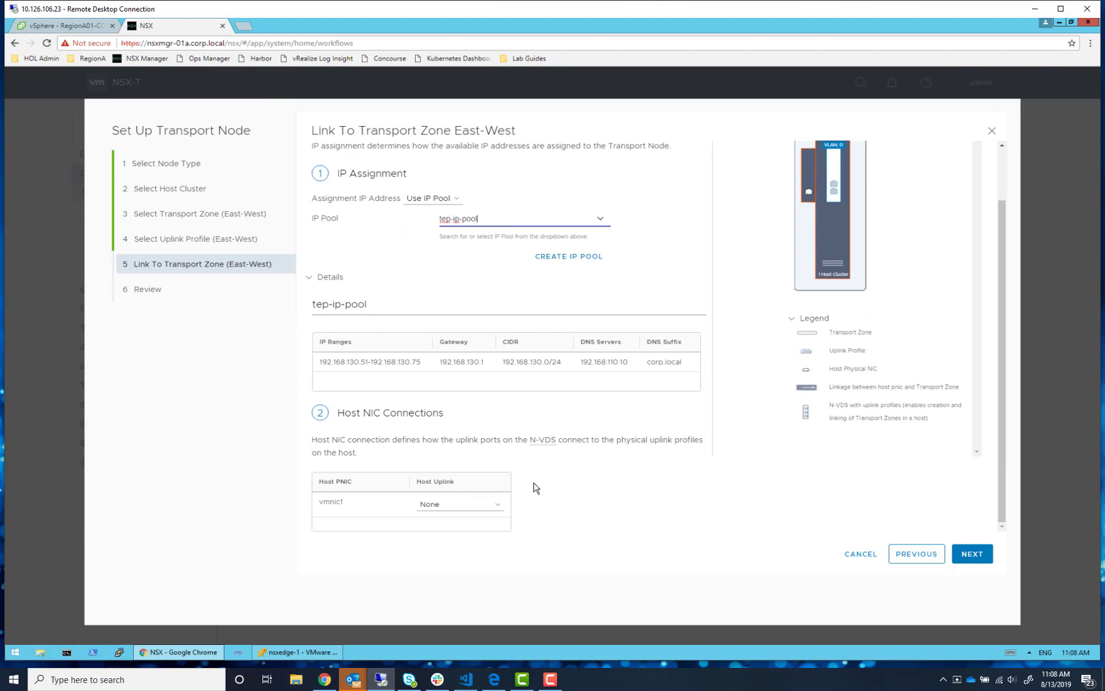
click(458, 510)
click(459, 537)
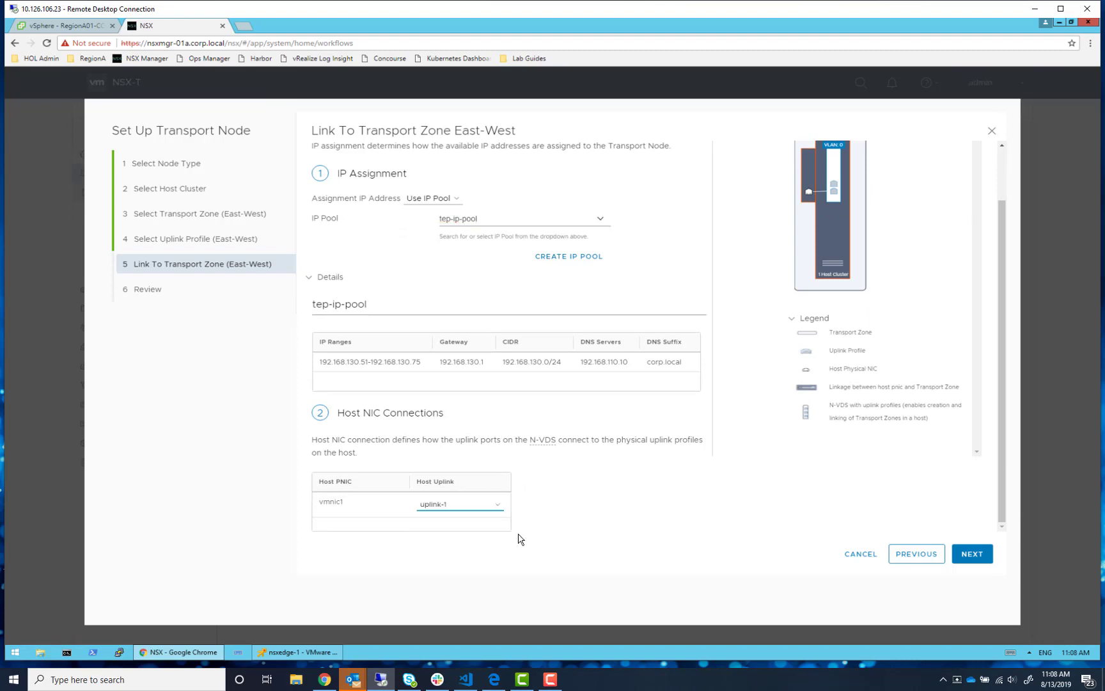
click(976, 556)
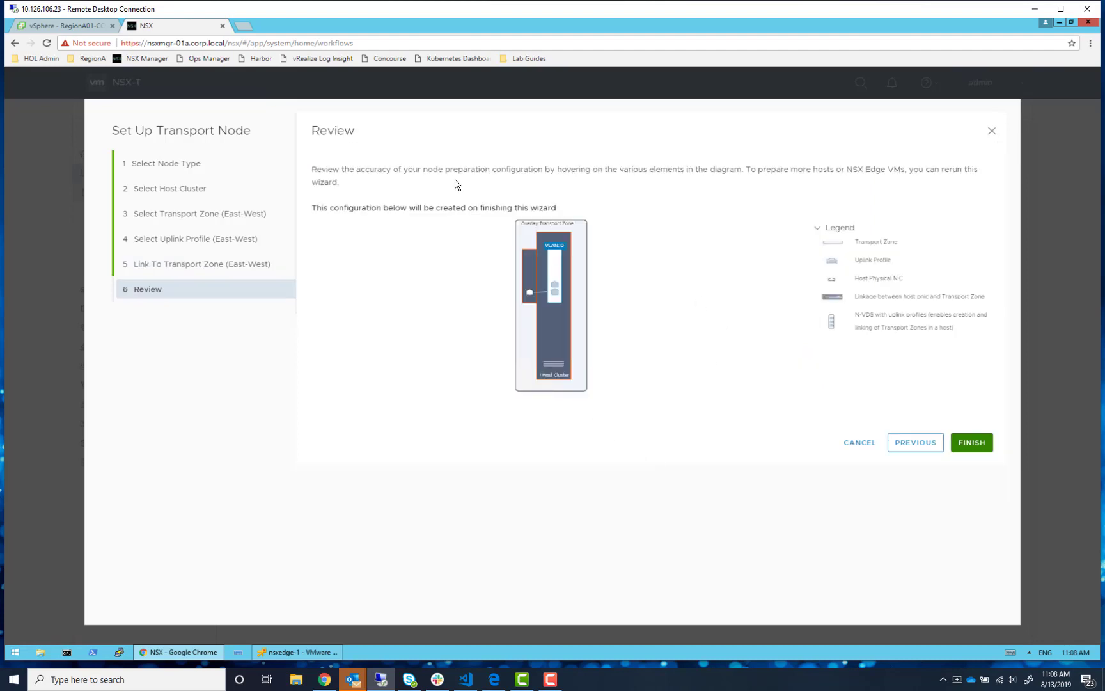
click(972, 443)
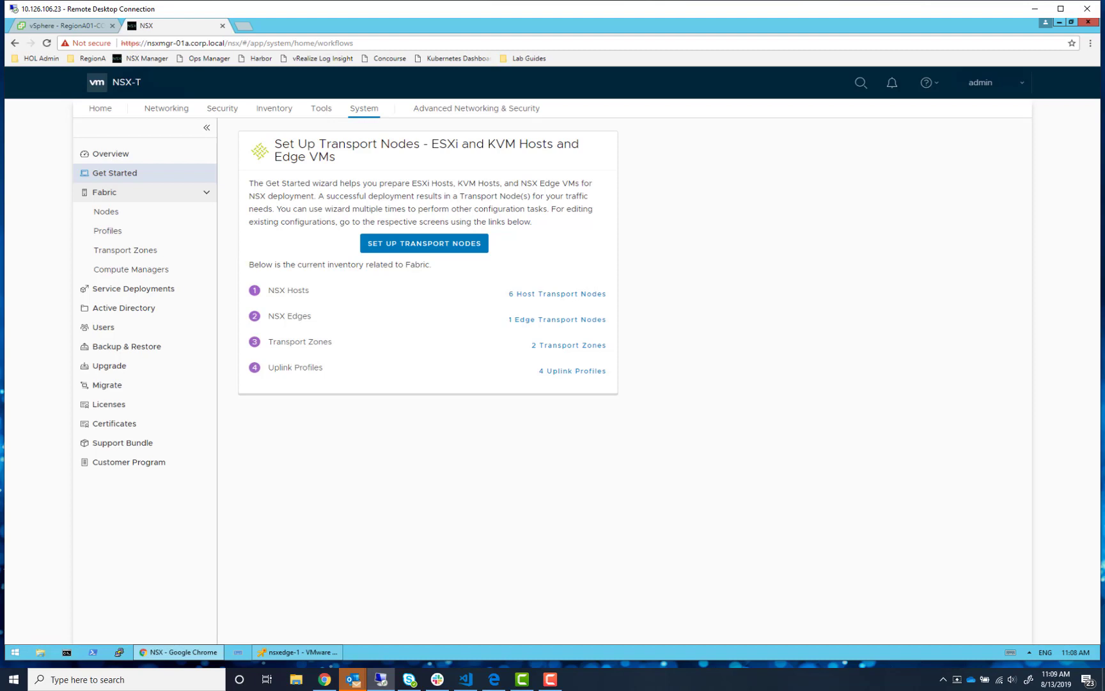
- Start another host cluster transport node setup and choose the RegionA01-MGMT01 cluster
click(452, 246)
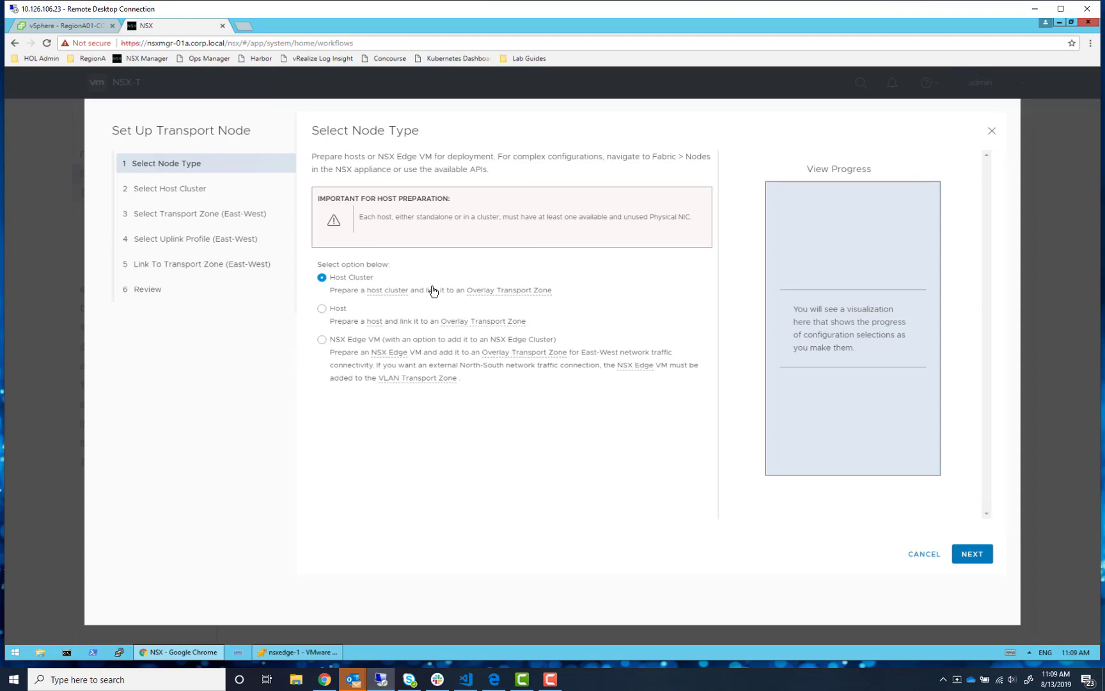
click(972, 553)
click(605, 189)
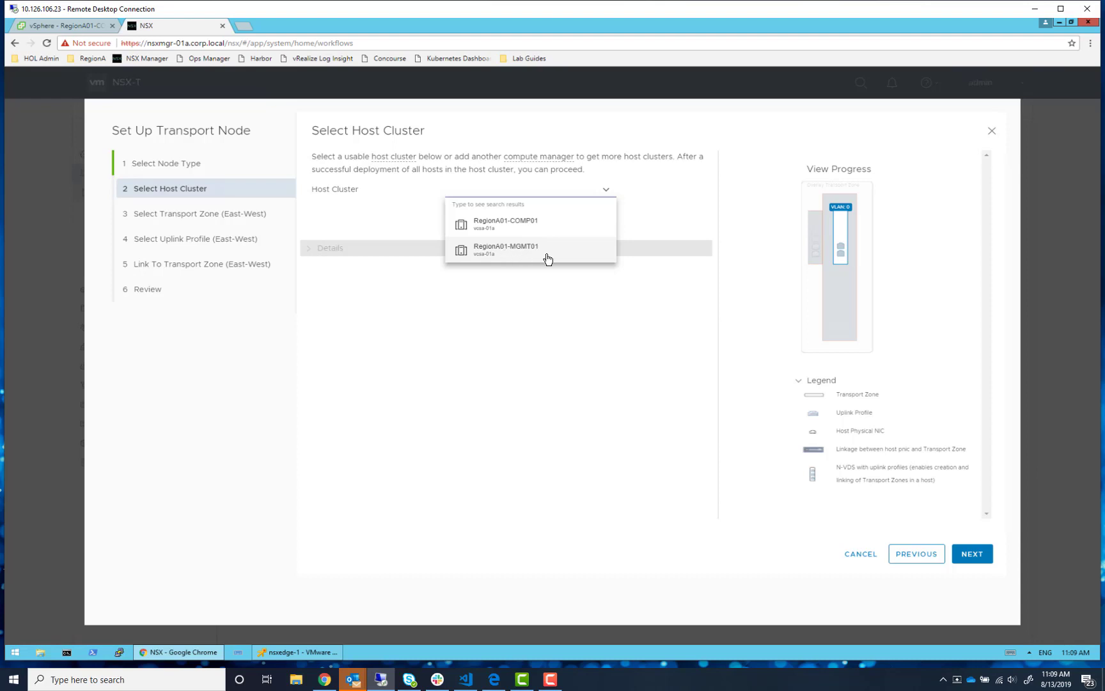
click(503, 253)
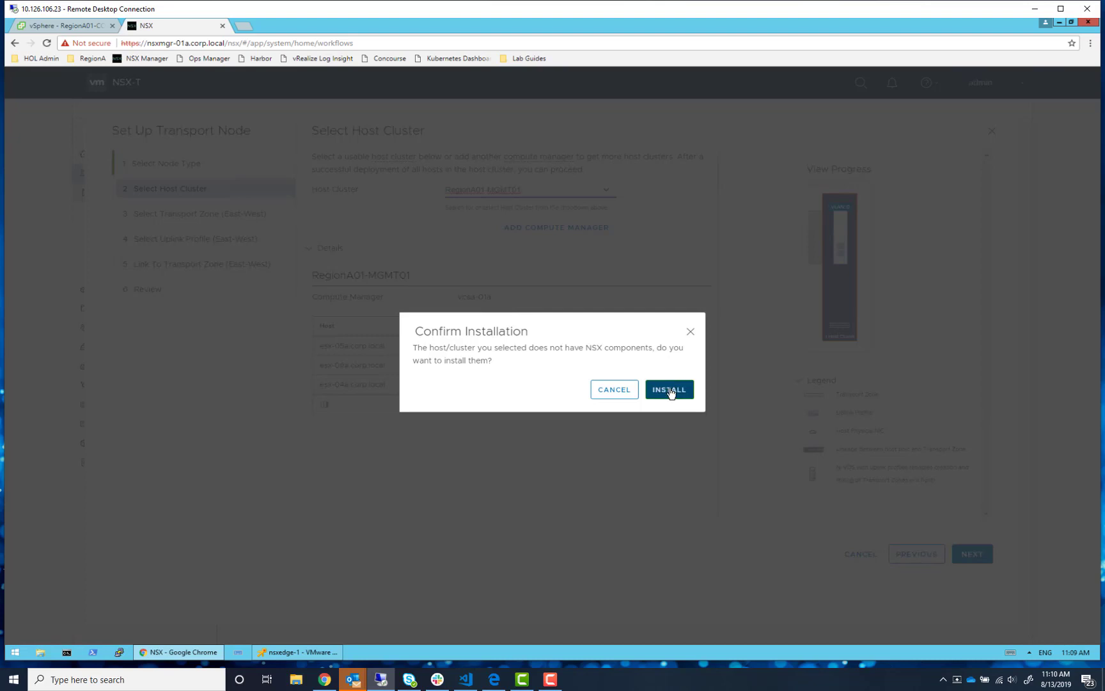
- Confirm the NSX install on the RegionA01-MGMT01 hosts and advance once all three are Up
click(669, 392)
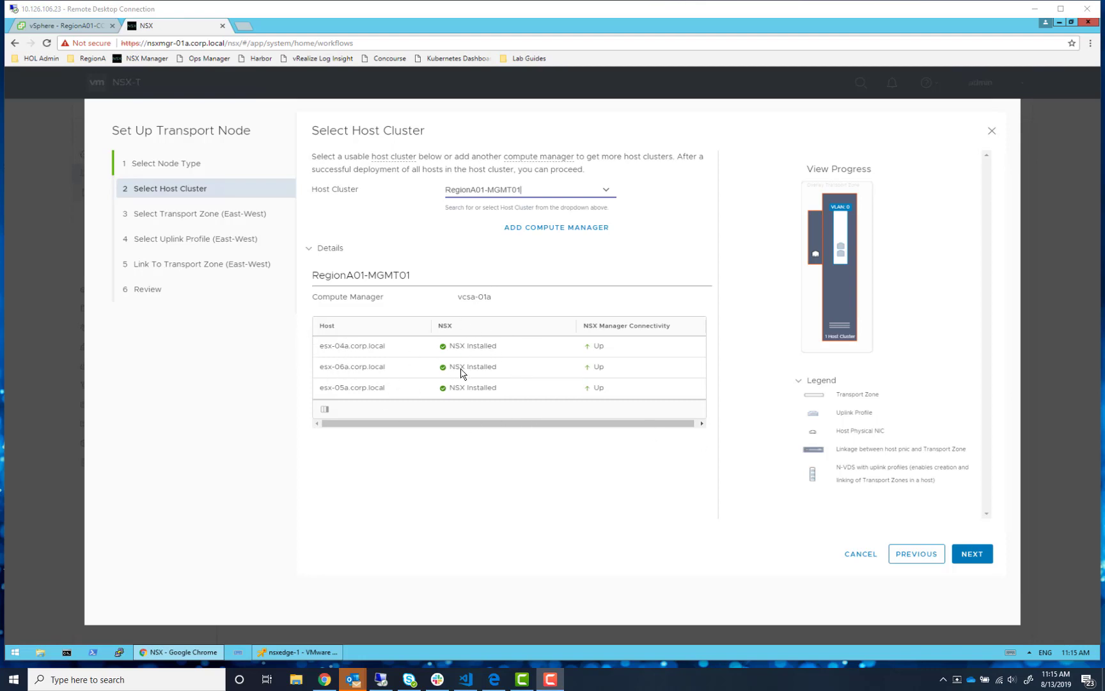
click(981, 563)
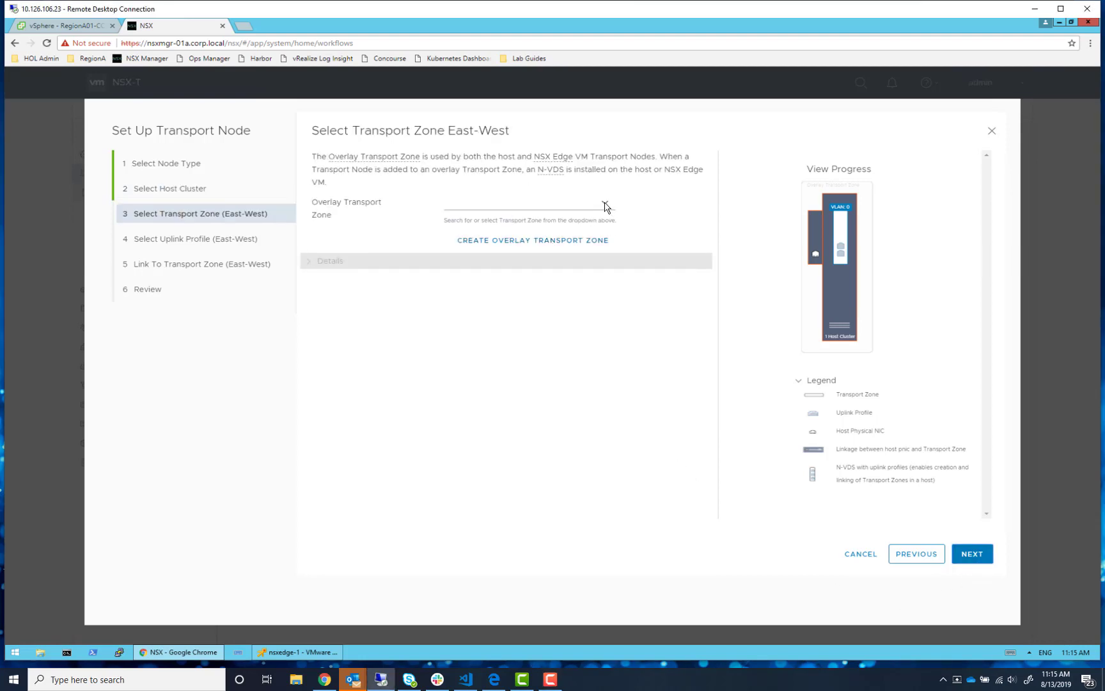
- Select overlay-tz as the overlay transport zone and keep the default uplink profile
click(605, 206)
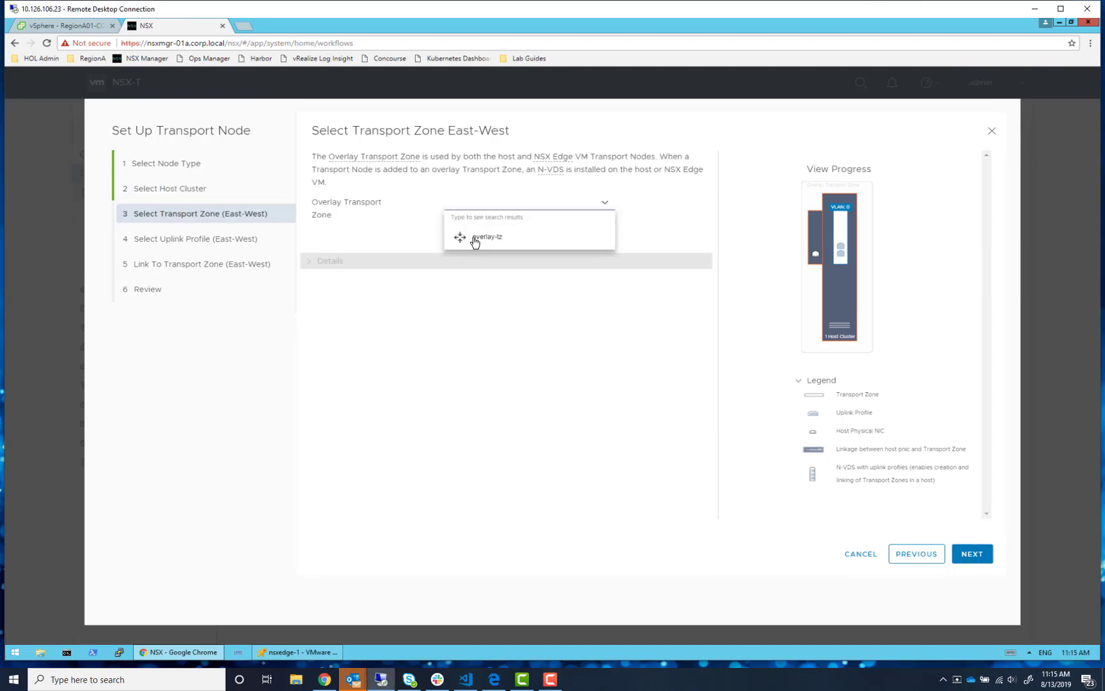
click(476, 239)
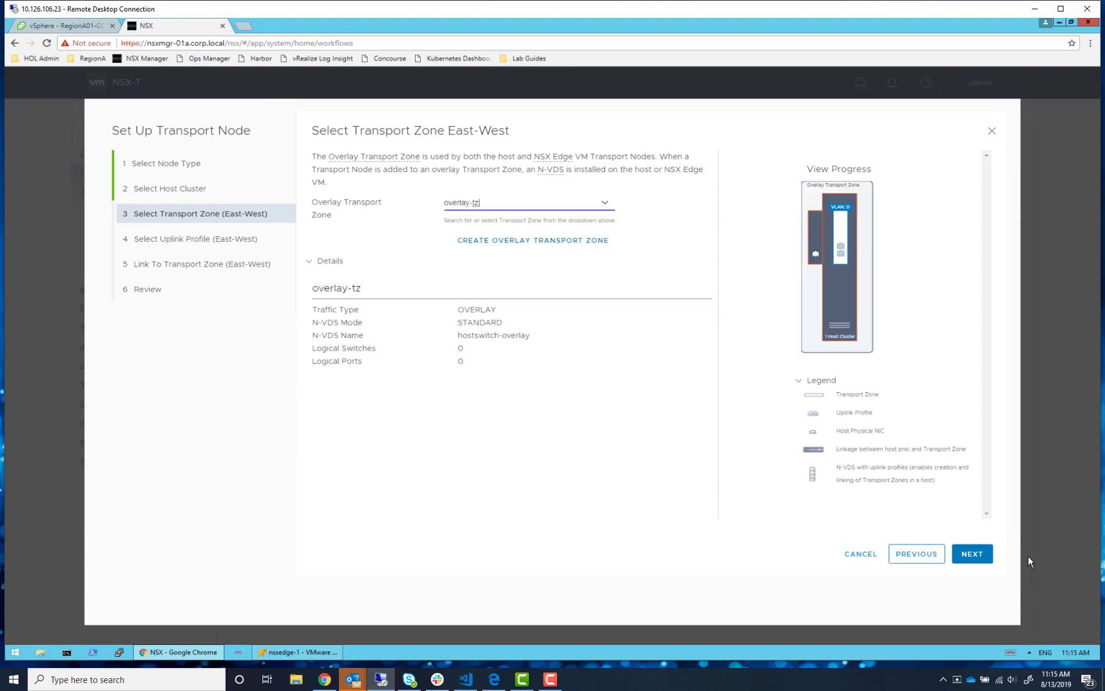
click(974, 554)
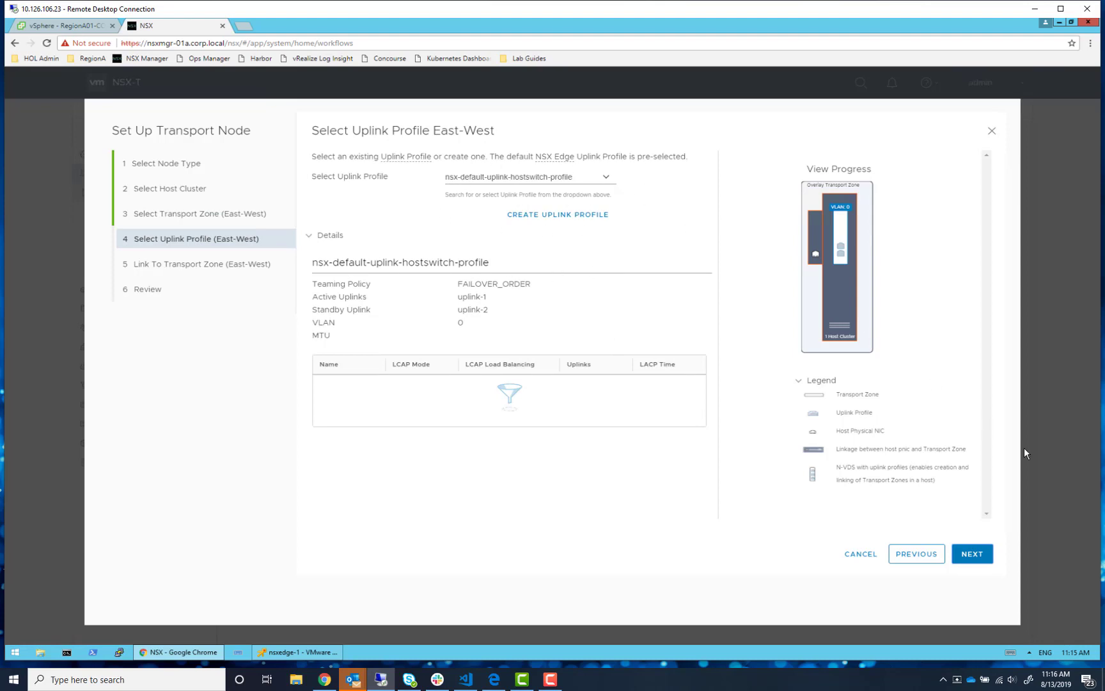
click(978, 554)
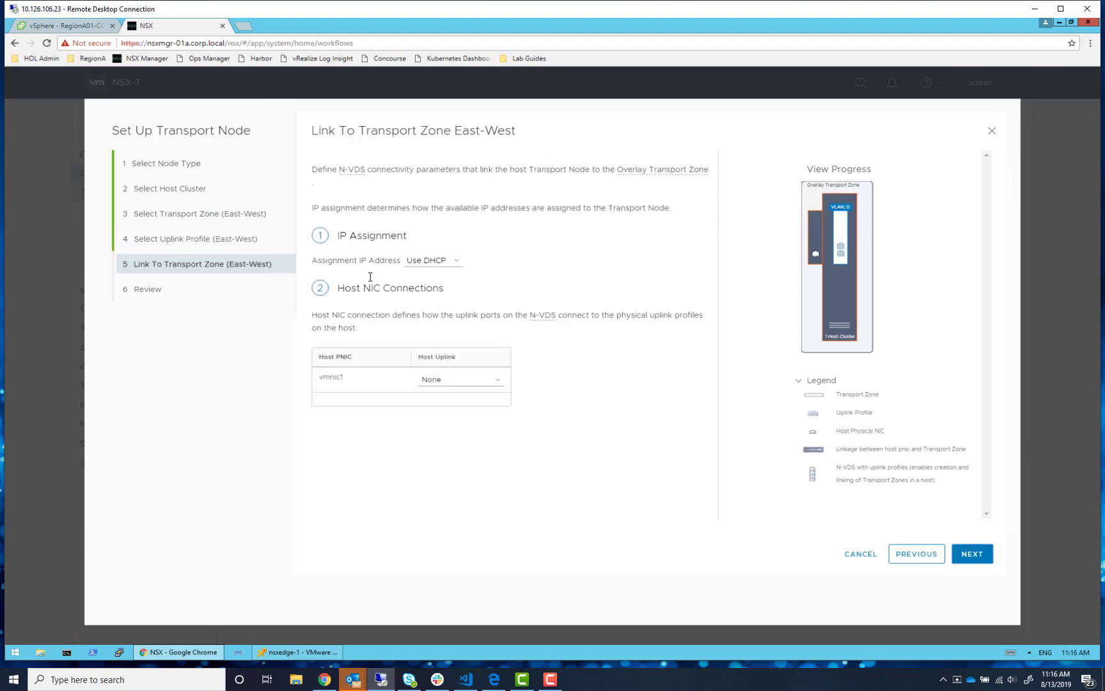
- Assign tunnel endpoint addresses from the tep-ip-pool IP pool
click(432, 261)
click(432, 291)
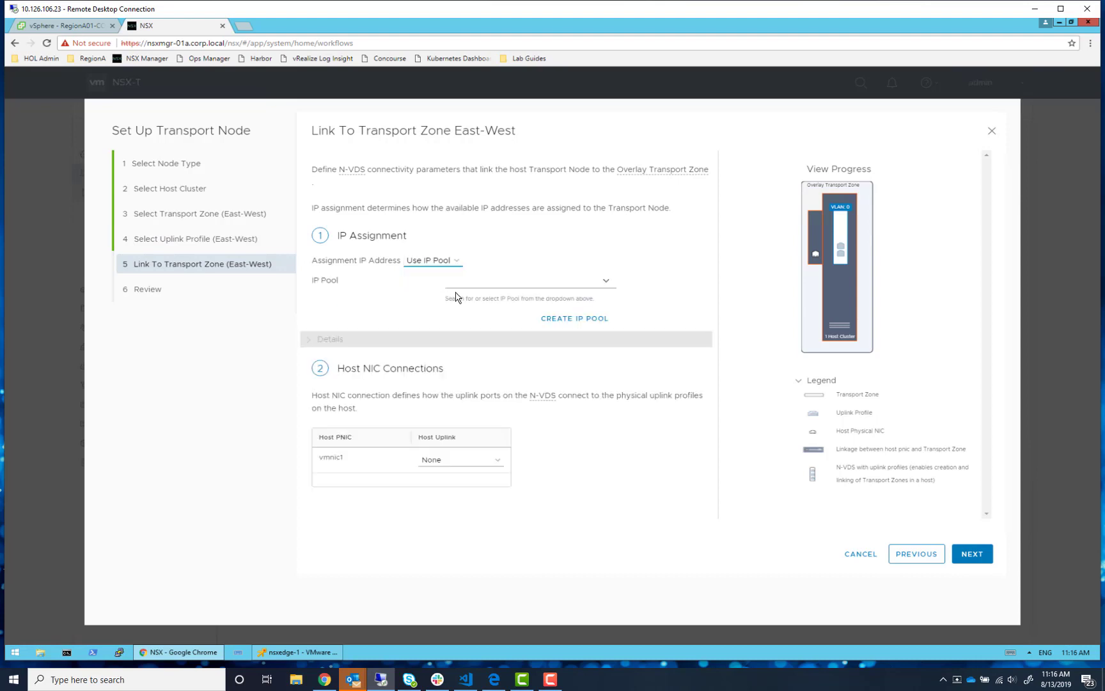
click(606, 282)
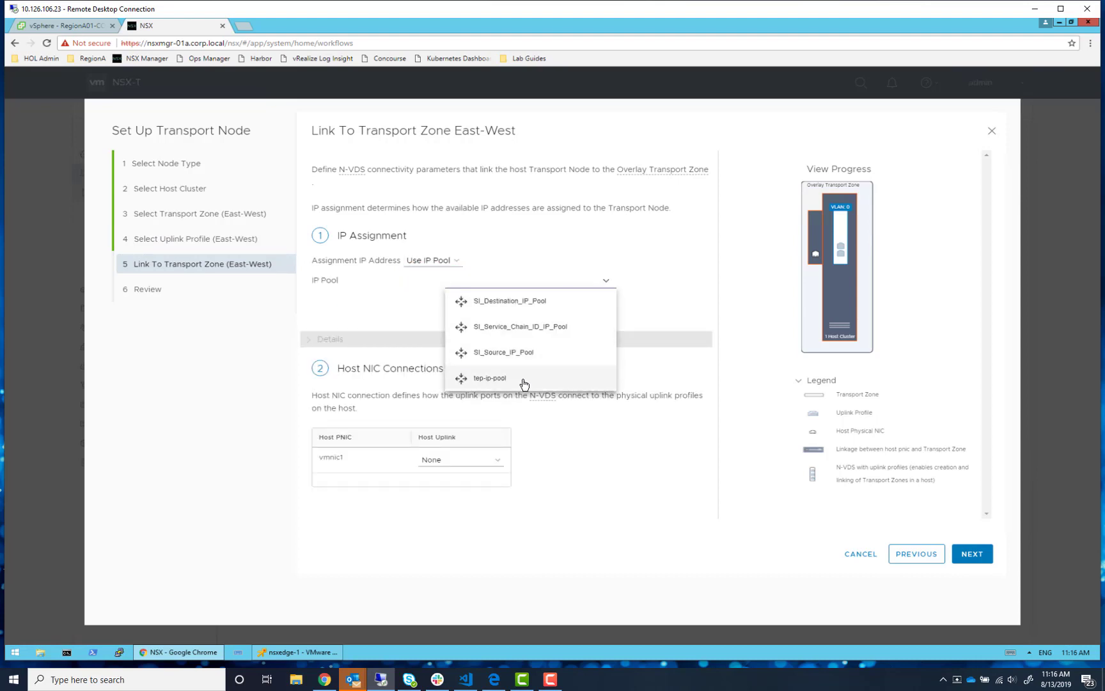
click(525, 384)
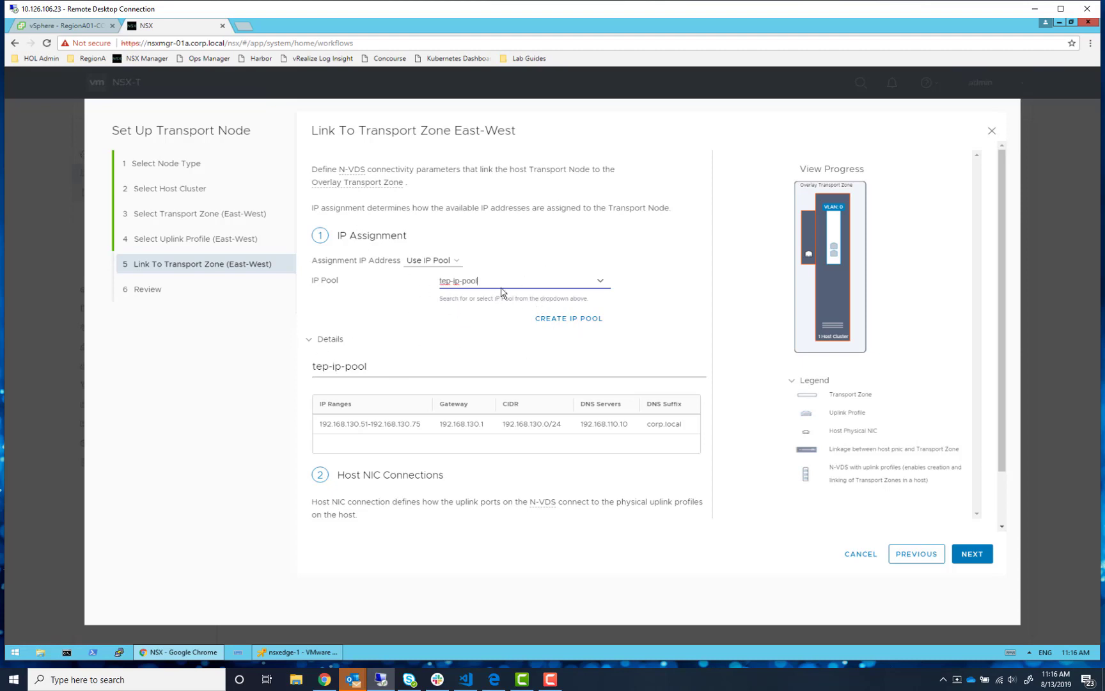
- Map vmnic1 to uplink-1 and continue to the review step
scroll(555, 433, down, 1)
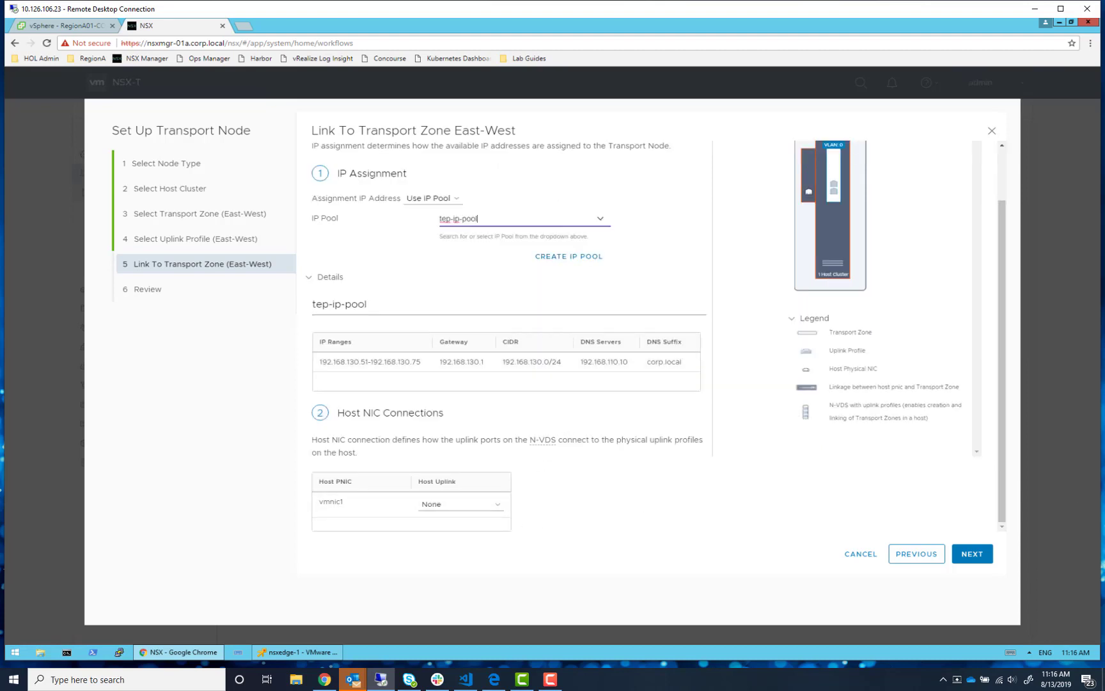
key(alt+Tab)
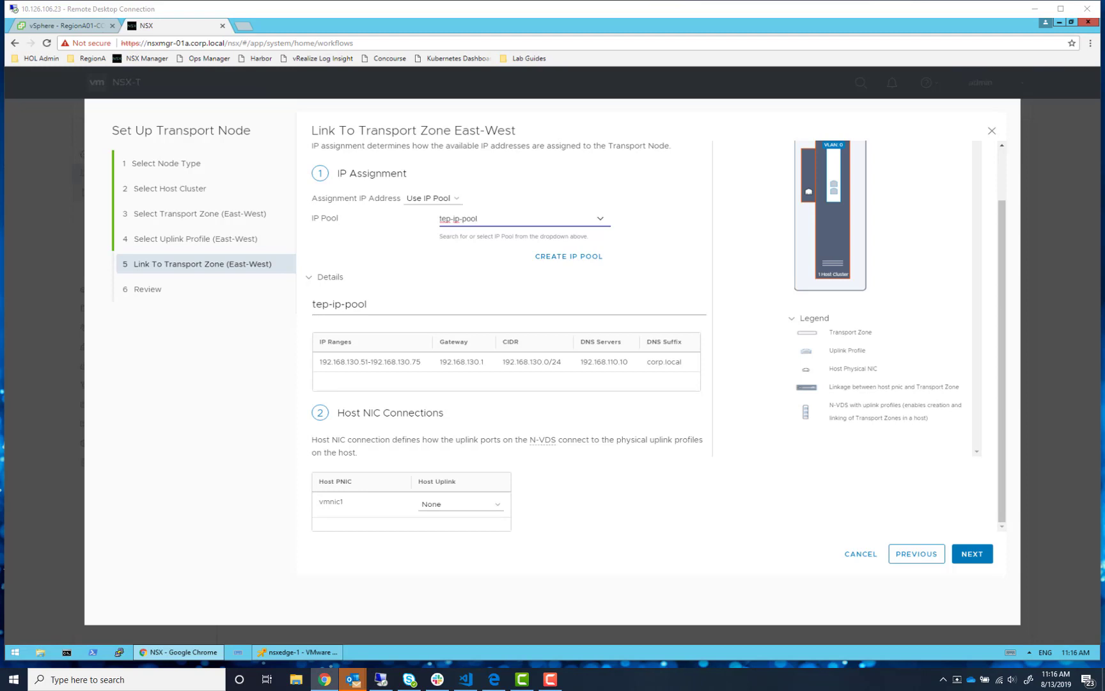
click(465, 506)
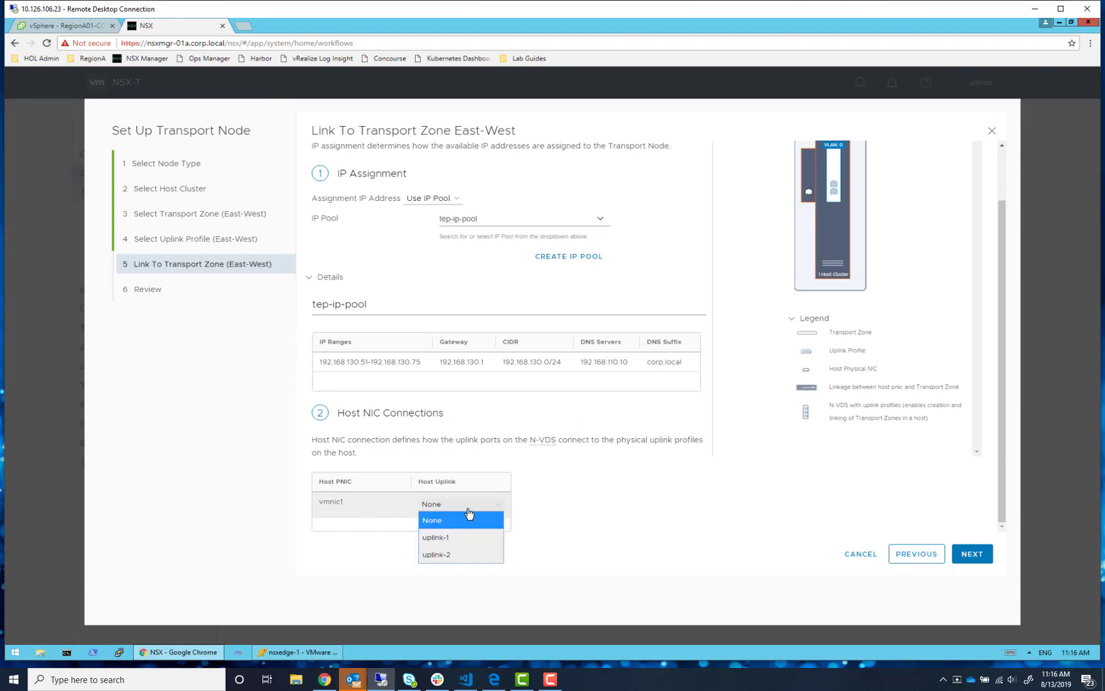
click(457, 532)
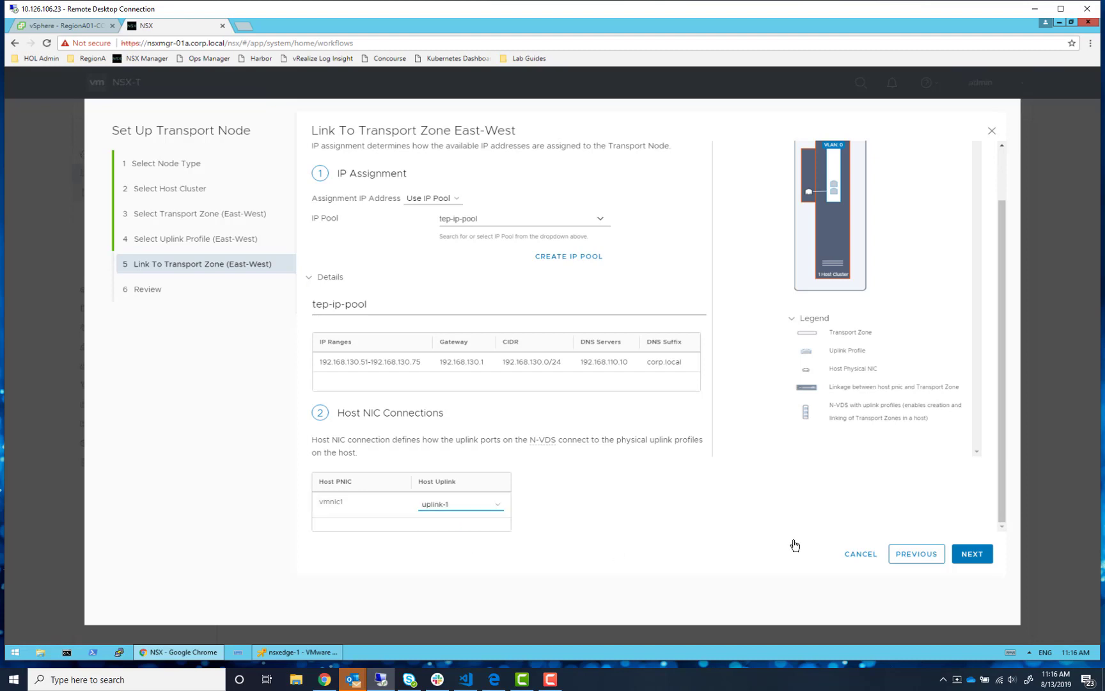
click(972, 554)
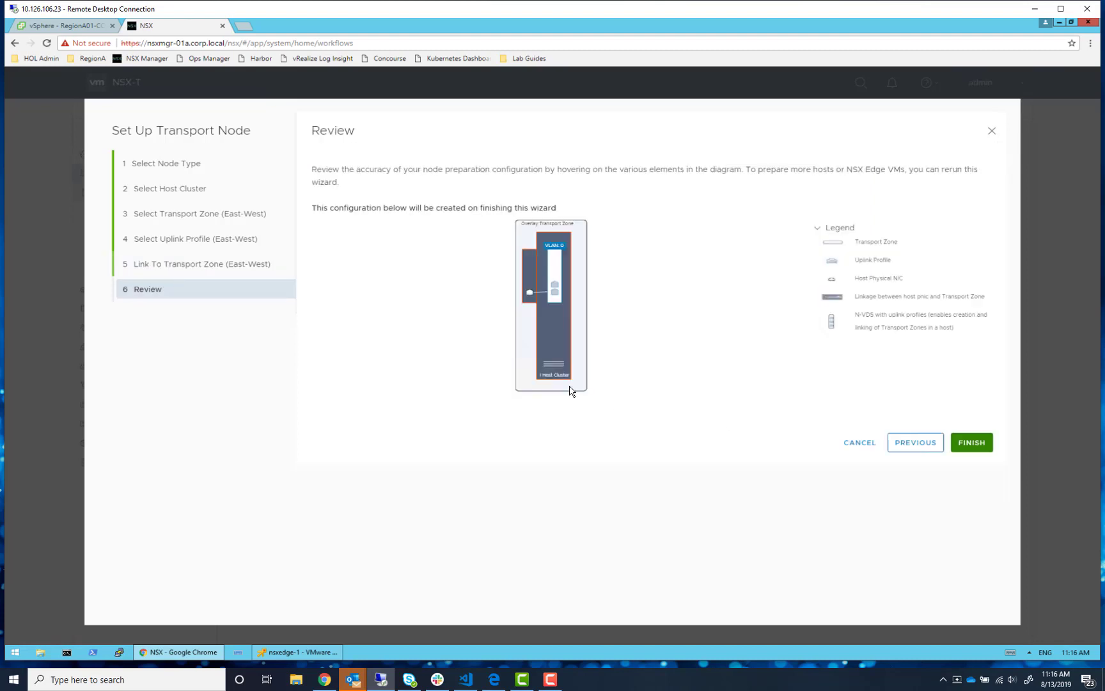
- Finish the RegionA01-MGMT01 transport node setup and go to Fabric > Nodes
click(986, 447)
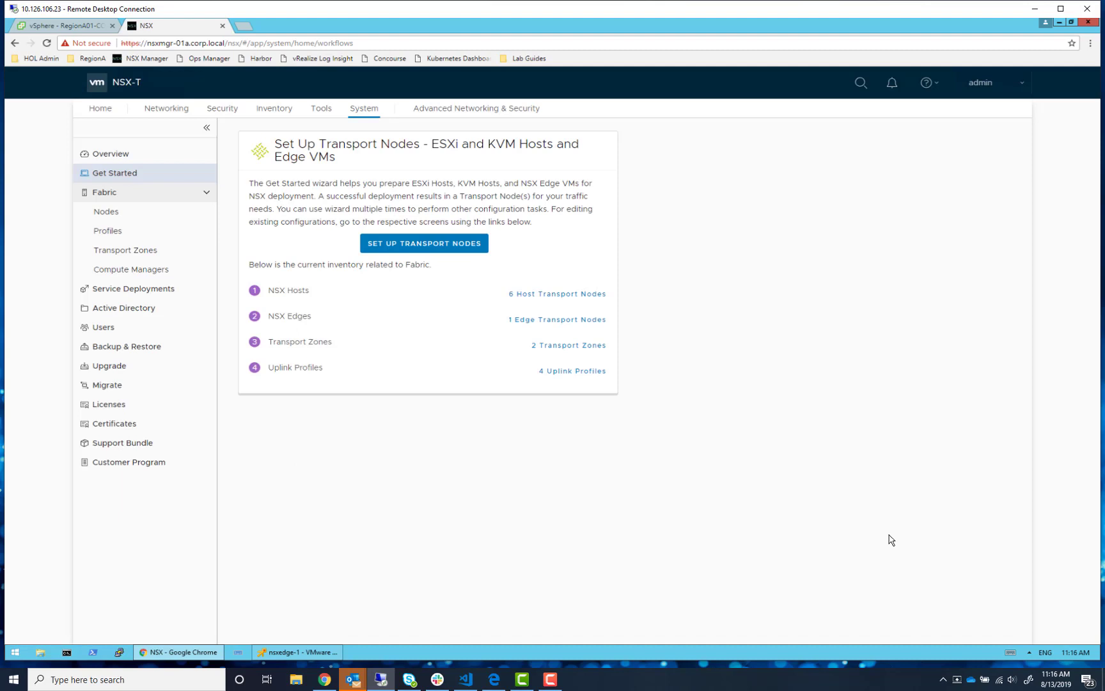
click(130, 216)
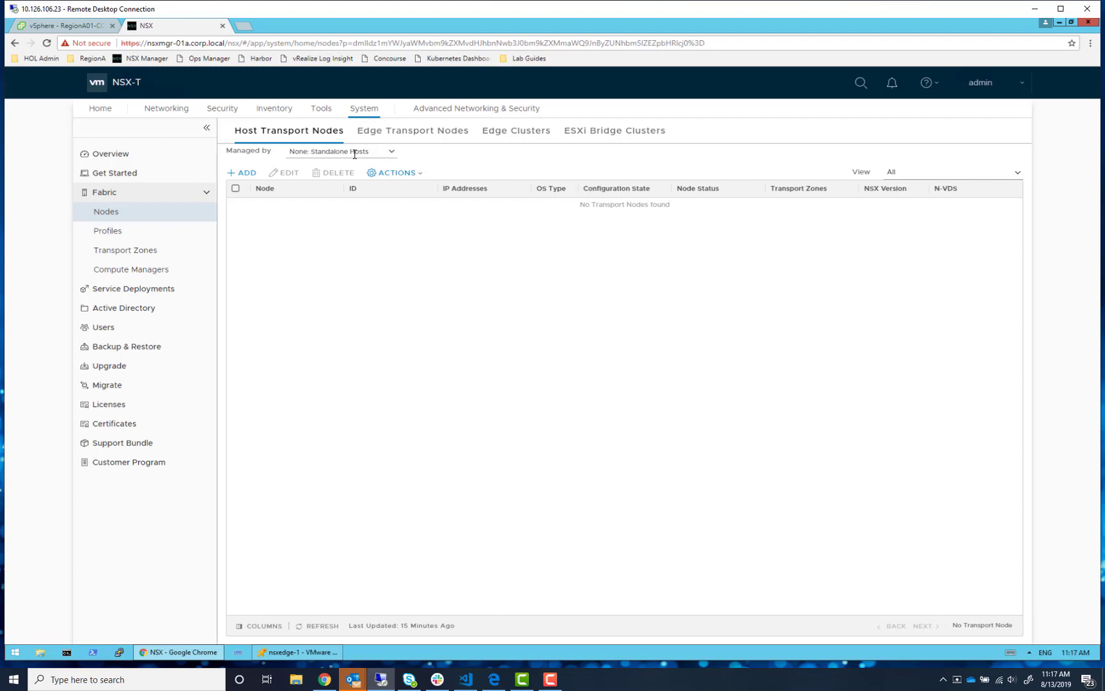
- Filter hosts by vcsa-01a, expand RegionA01-MGMT01 and RegionA01-COMP01 to check status, then reload
click(389, 154)
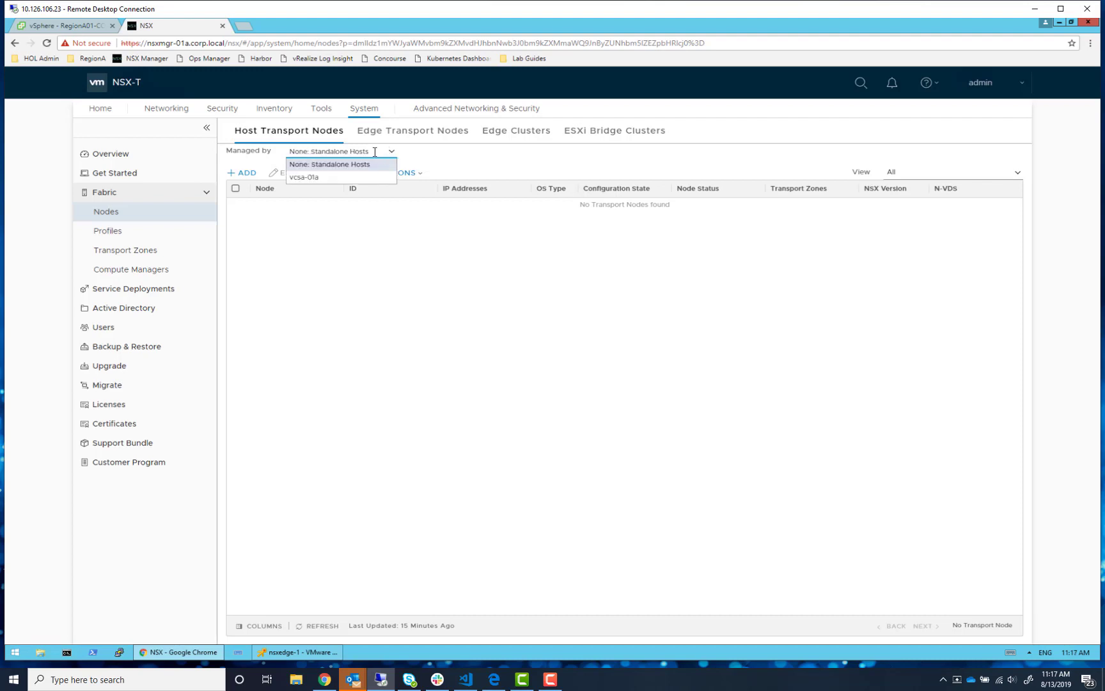
click(317, 182)
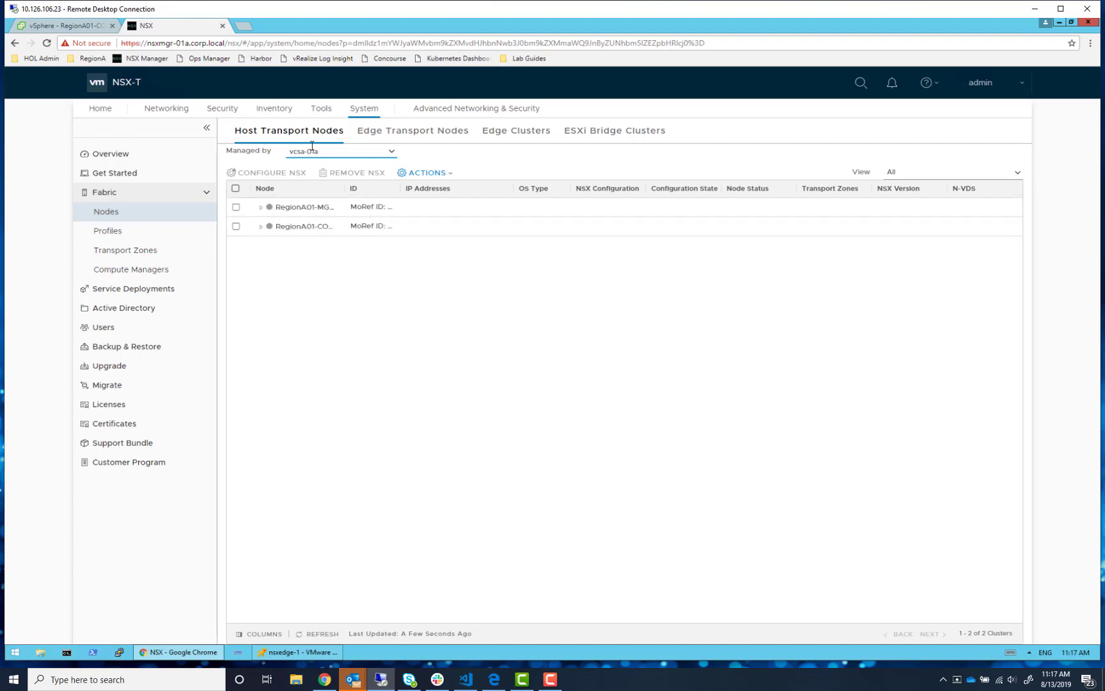
click(262, 208)
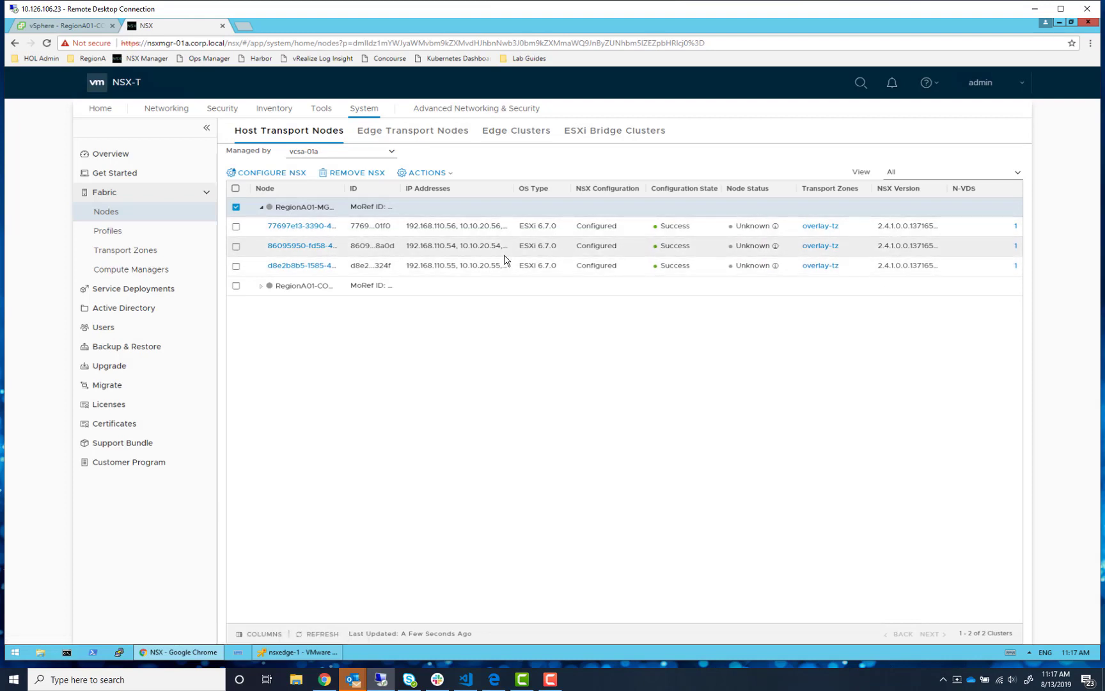
click(261, 288)
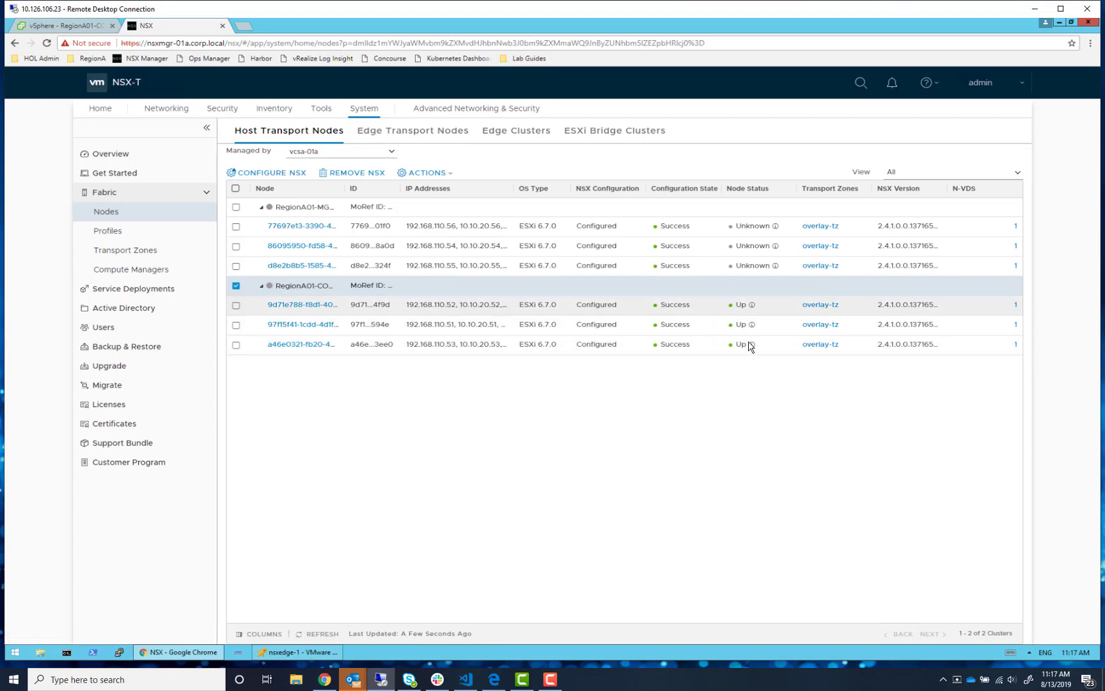
click(53, 44)
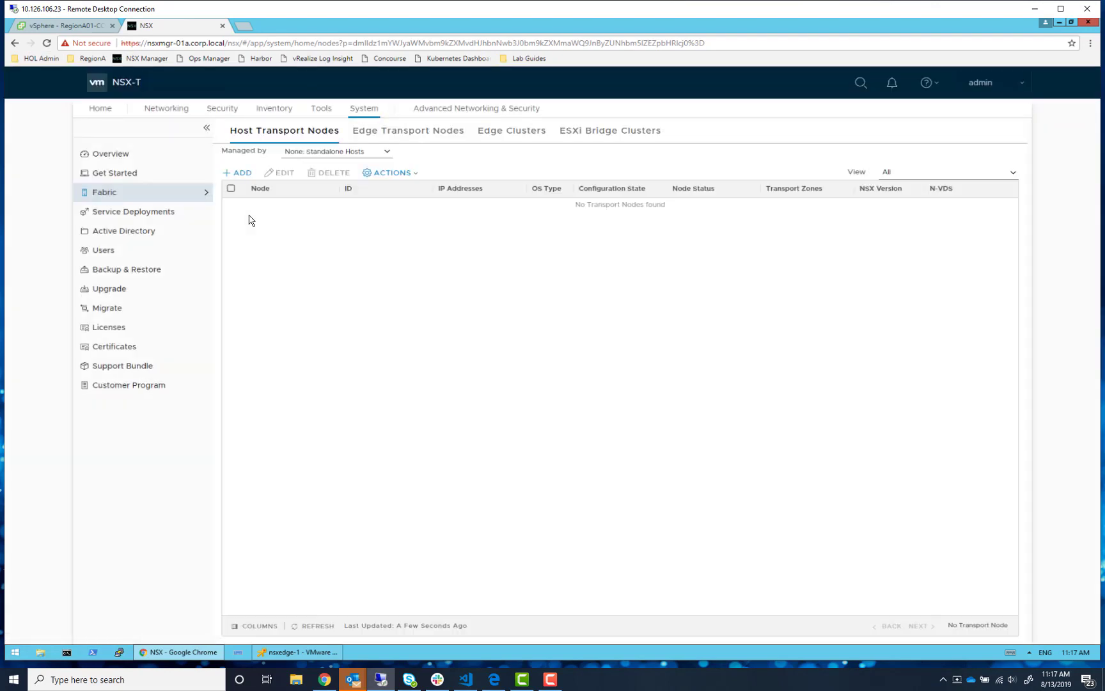
- Verify all six vcsa-01a hosts are Up on overlay-tz, then view edge-tn-1 under Edge Transport Nodes
click(314, 152)
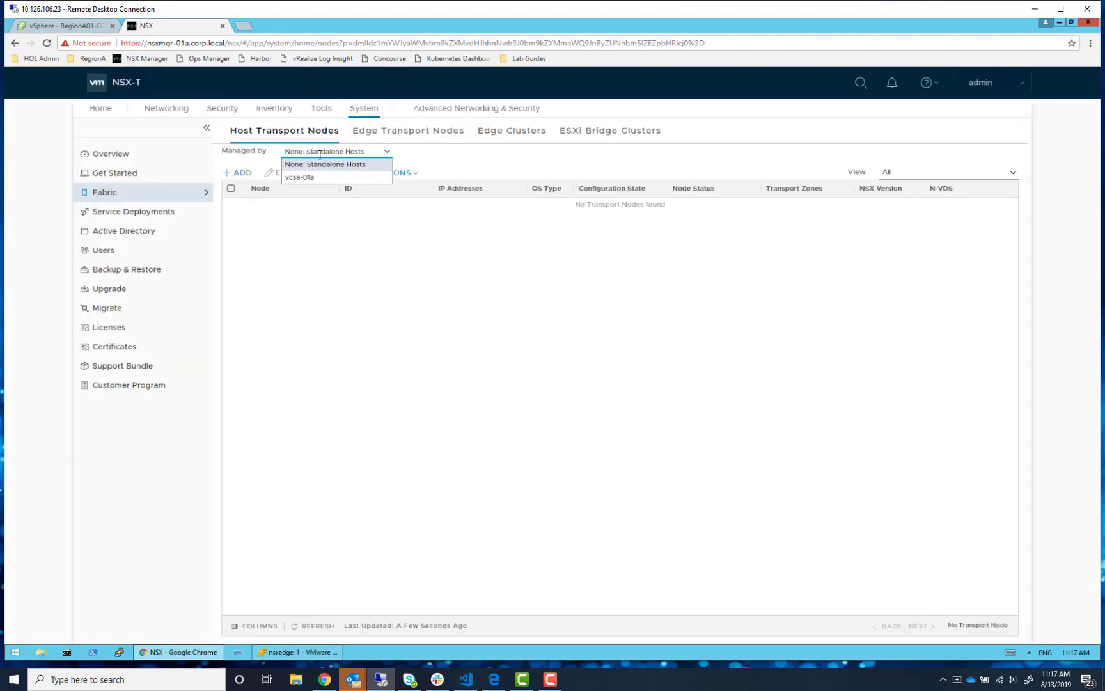
click(344, 178)
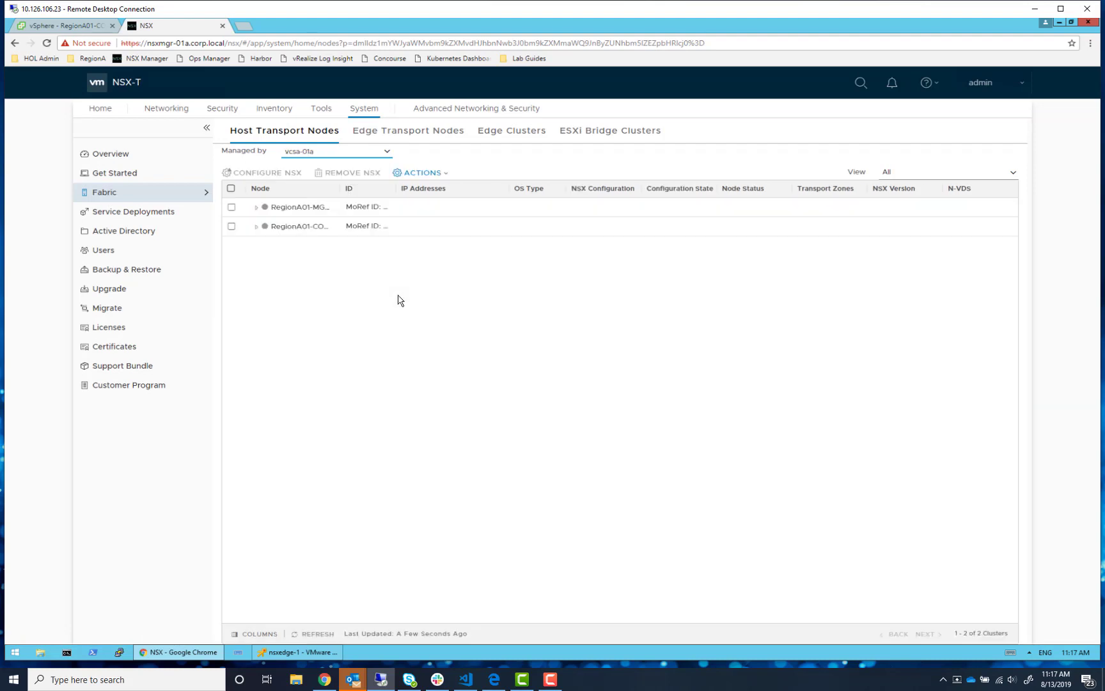
click(232, 207)
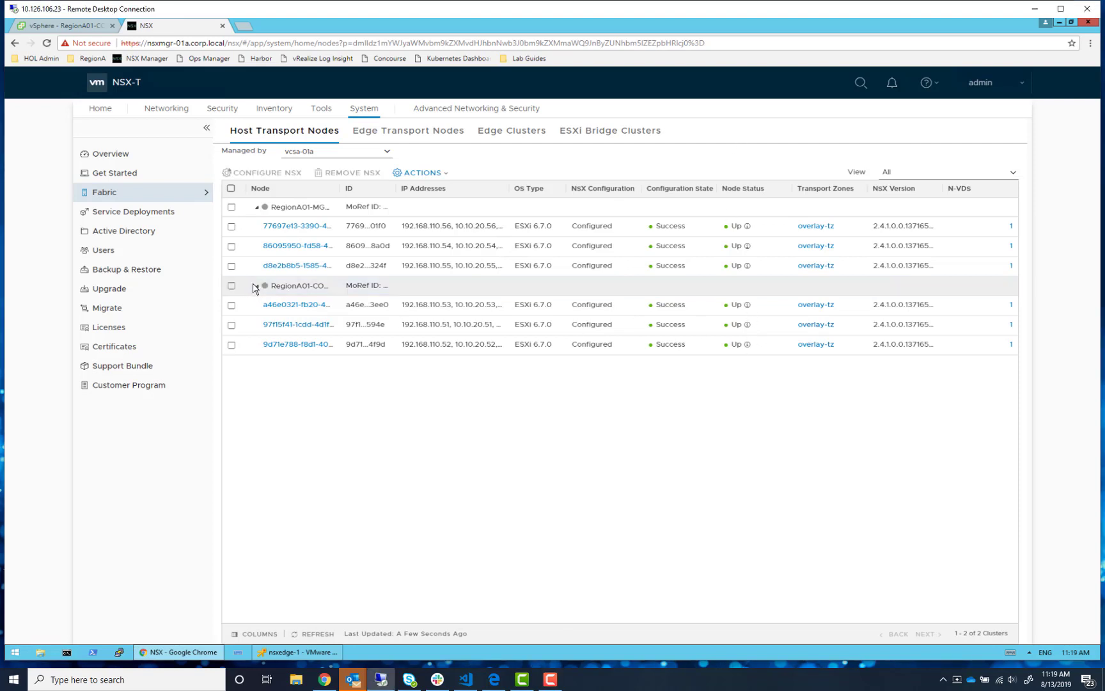
click(257, 285)
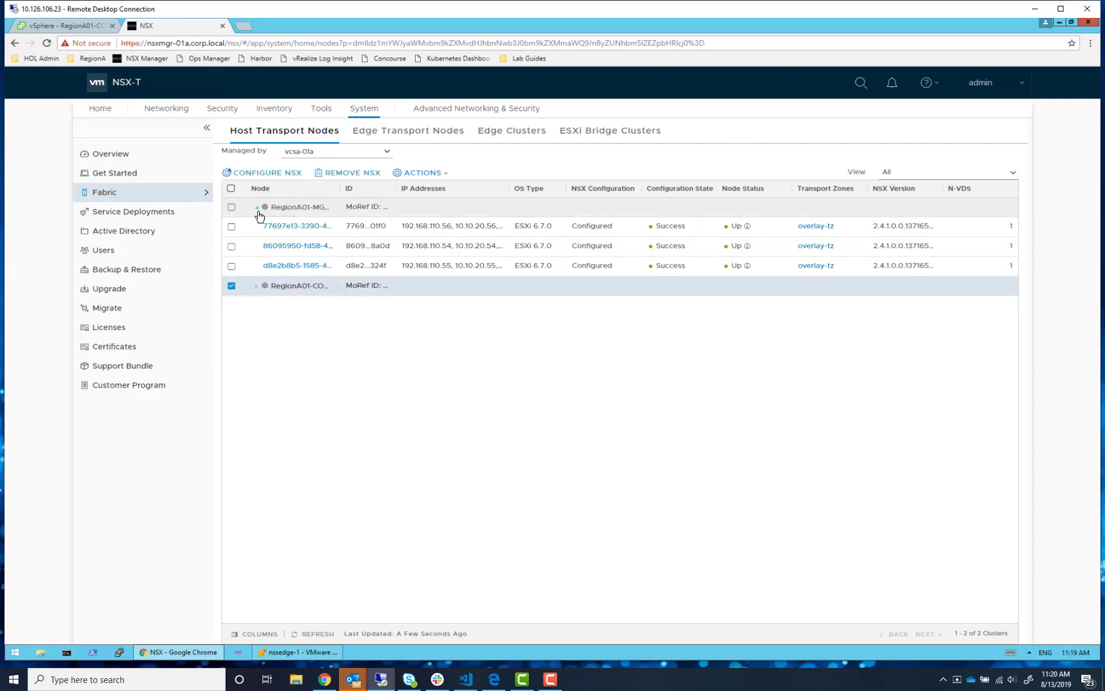
click(258, 207)
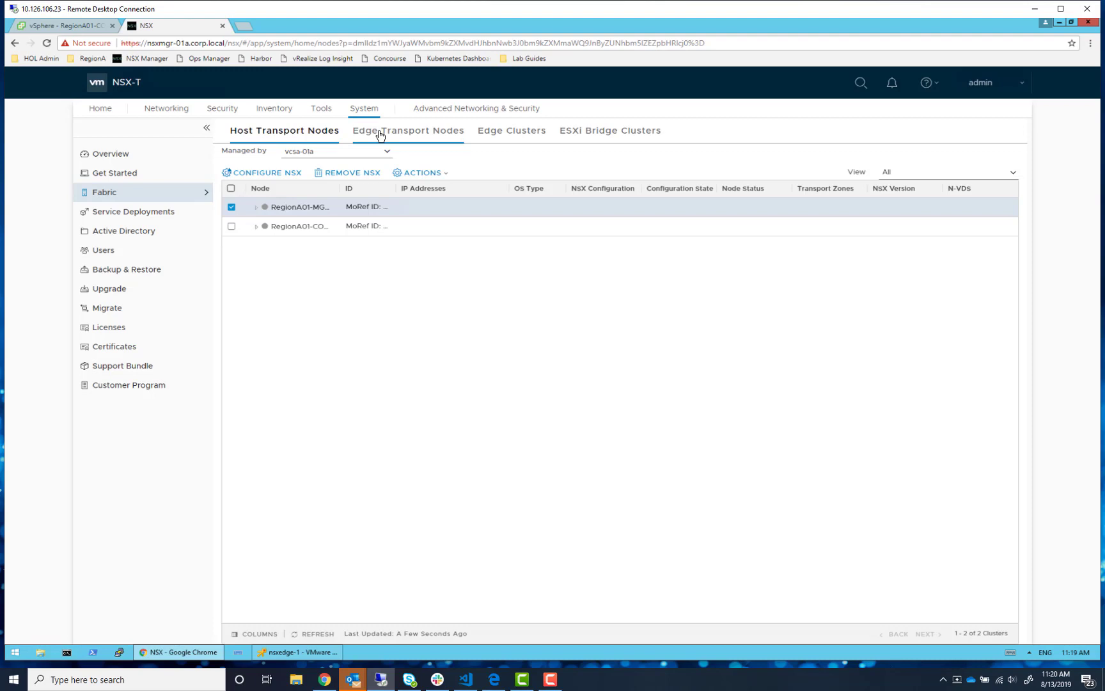
click(257, 208)
click(256, 286)
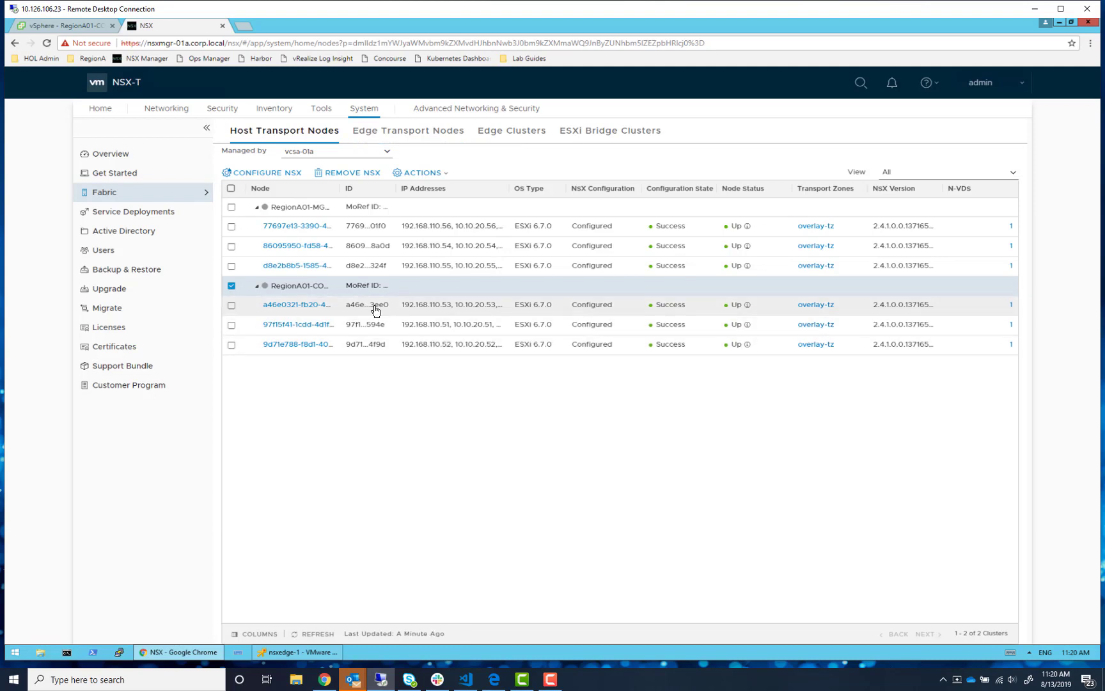
click(395, 138)
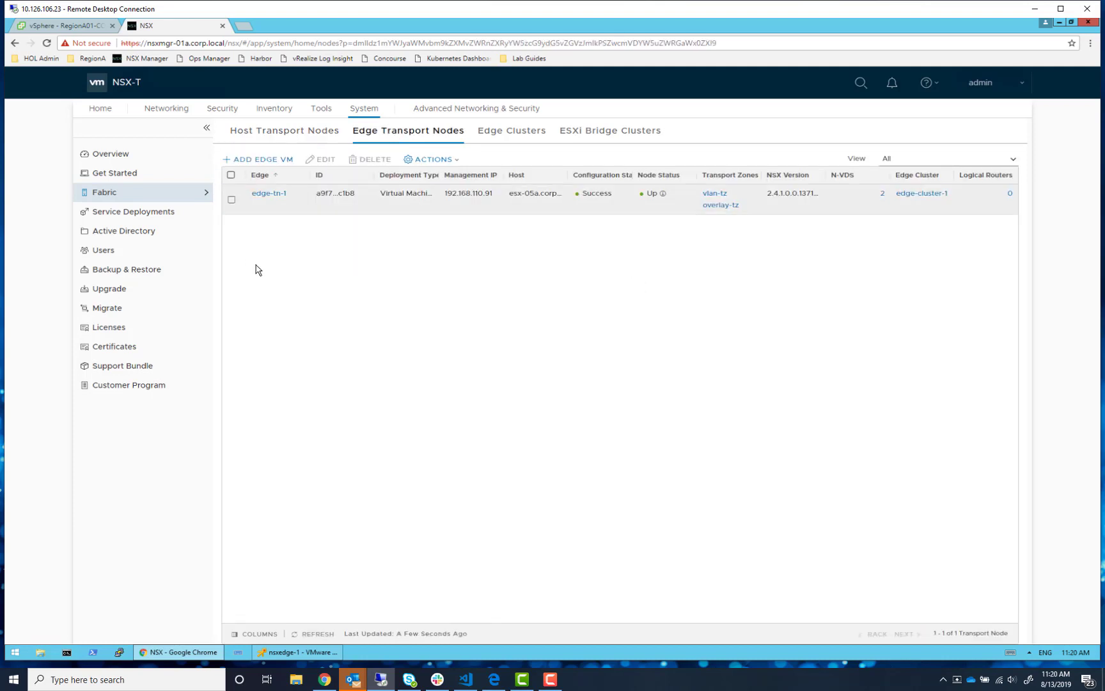